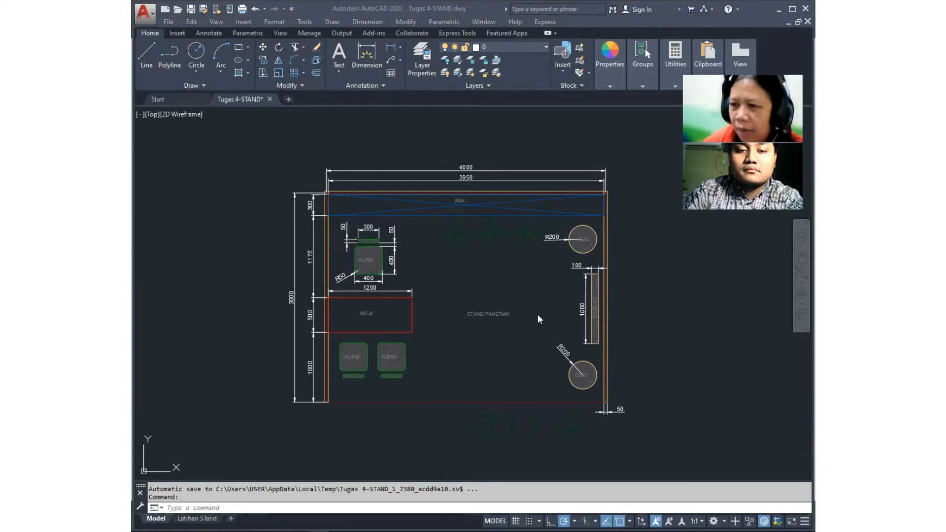
# Step: Examine the exhibition stand plan: the upper chair's hatch and dimensions, the table, and the plant symbol next to the upper GUCI circle
pyautogui.scroll(-5, 483, 306)
pyautogui.scroll(5, 461, 296)
pyautogui.scroll(8, 480, 301)
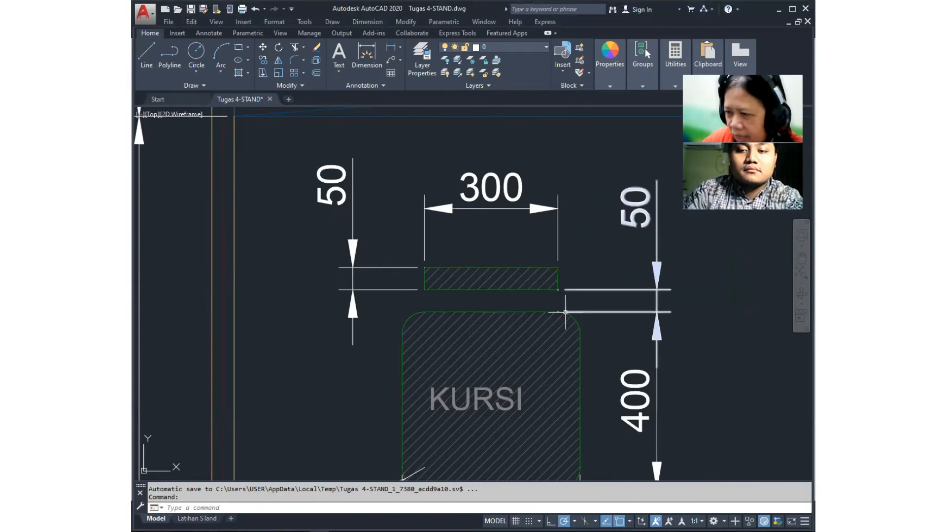
pyautogui.scroll(-4, 588, 339)
pyautogui.moveTo(634, 363); pyautogui.dragTo(583, 294, button='middle')
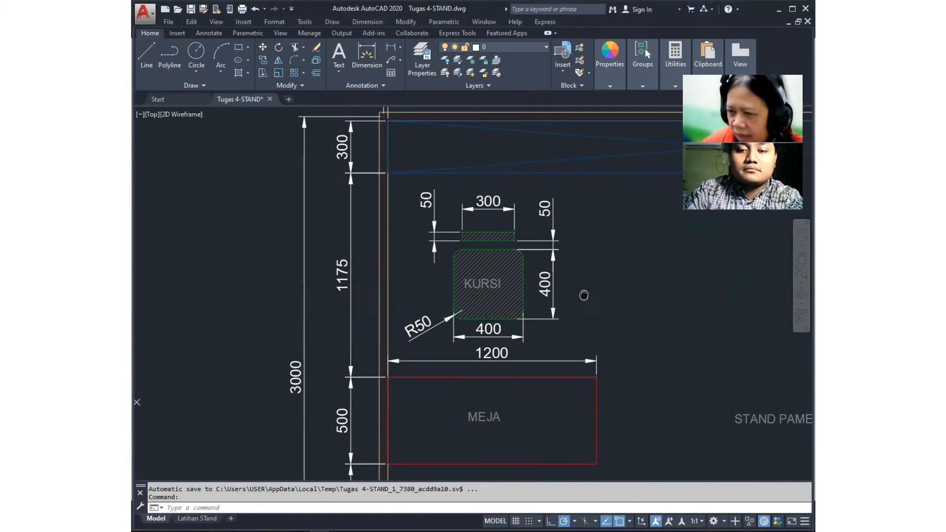
pyautogui.click(503, 296)
pyautogui.scroll(-4, 503, 297)
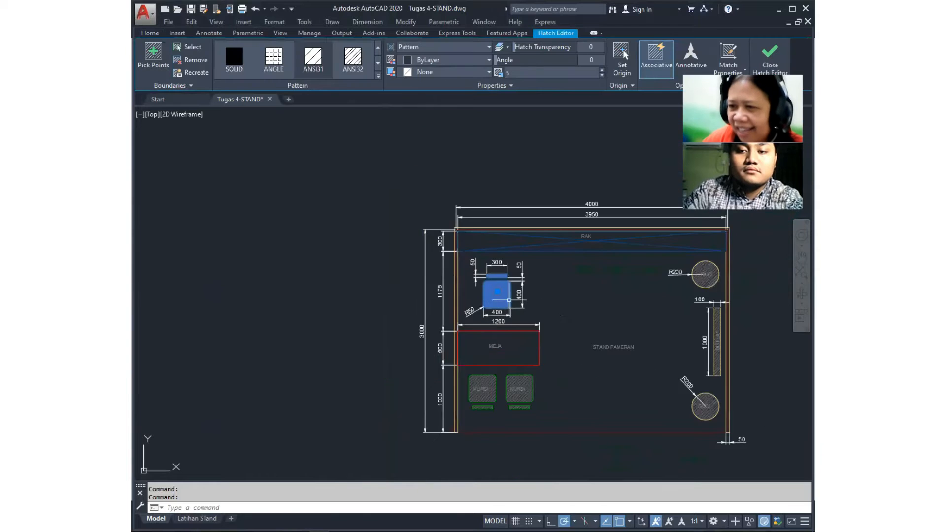
pyautogui.scroll(4, 569, 315)
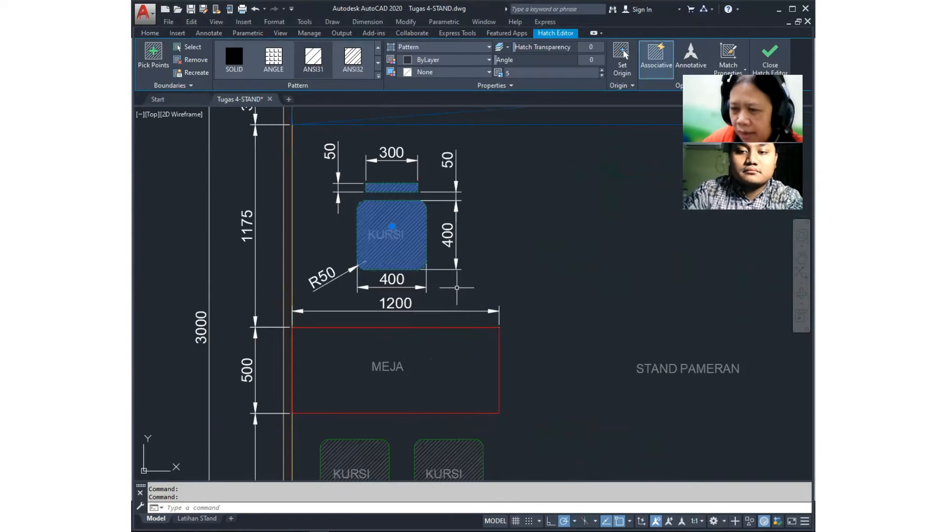
pyautogui.scroll(-2, 453, 283)
pyautogui.moveTo(588, 308)
pyautogui.mouseDown(button='middle')
pyautogui.moveTo(596, 302)
pyautogui.moveTo(384, 257)
pyautogui.mouseUp(button='middle')
pyautogui.scroll(-2, 382, 262)
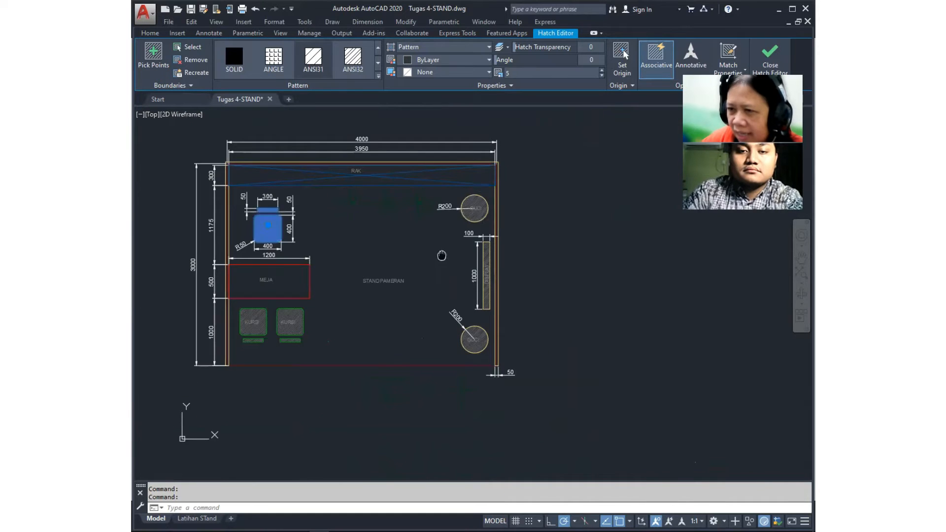
pyautogui.moveTo(442, 255); pyautogui.dragTo(518, 217, button='middle')
pyautogui.scroll(3, 518, 210)
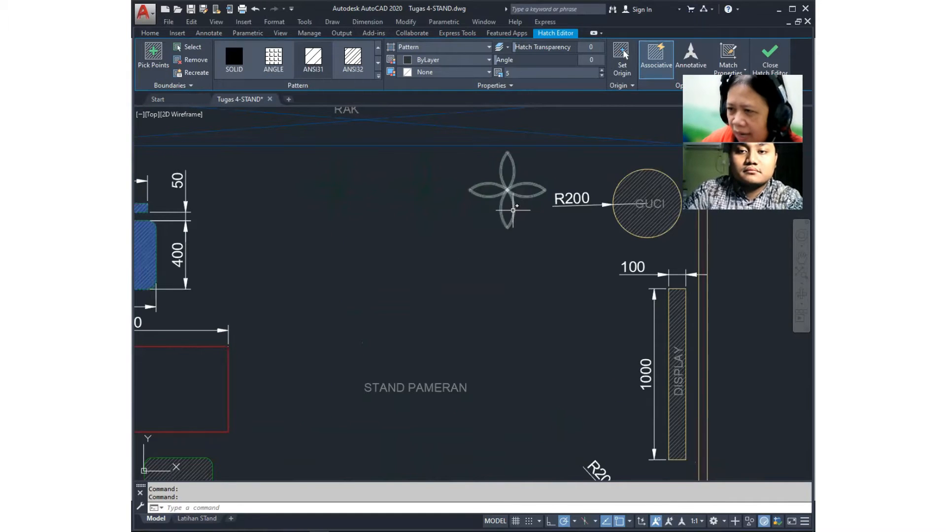
pyautogui.click(513, 210)
pyautogui.scroll(-4, 513, 210)
pyautogui.moveTo(545, 264)
pyautogui.mouseDown(button='middle')
pyautogui.moveTo(539, 289)
pyautogui.moveTo(545, 274)
pyautogui.moveTo(511, 303)
pyautogui.mouseUp(button='middle')
pyautogui.press('Escape')
pyautogui.press('Escape')
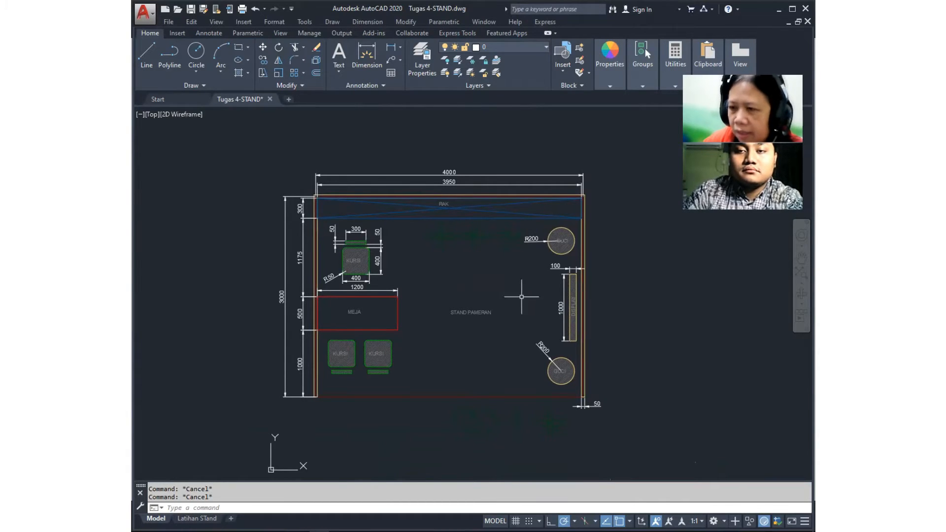
# Step: Inspect the hatch of the two lower chairs, the gap between the upper chair's seat and backrest, and the plant symbol
pyautogui.moveTo(481, 333); pyautogui.dragTo(503, 325, button='middle')
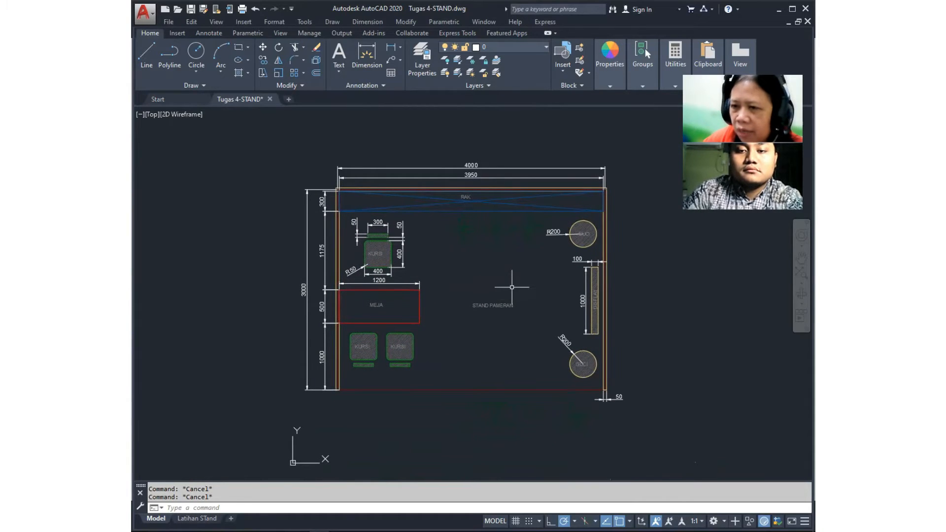
pyautogui.moveTo(508, 310)
pyautogui.mouseDown(button='middle')
pyautogui.moveTo(490, 285)
pyautogui.moveTo(511, 275)
pyautogui.moveTo(496, 304)
pyautogui.mouseUp(button='middle')
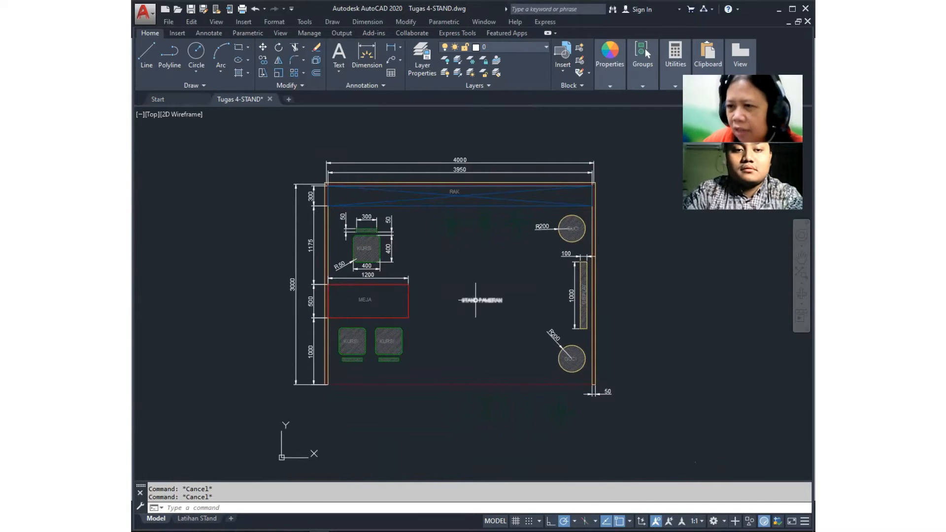
pyautogui.click(396, 346)
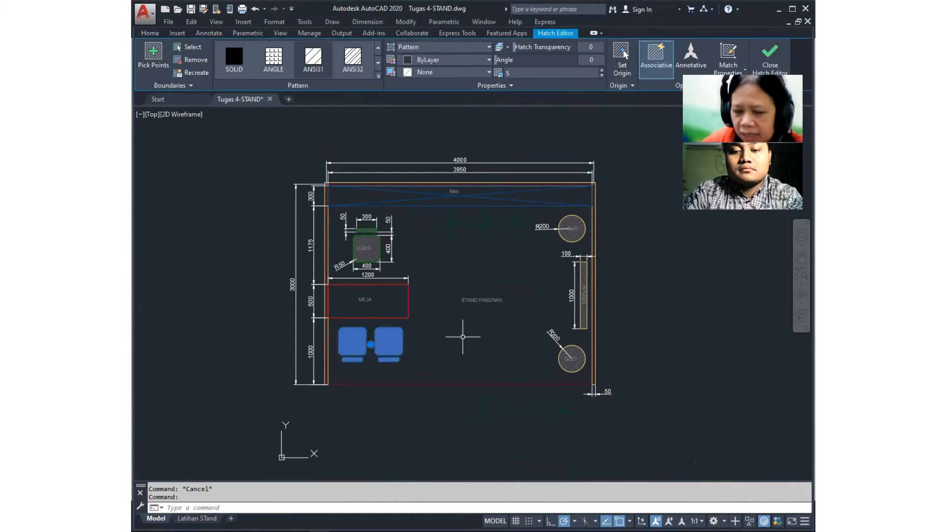
pyautogui.press('Escape')
pyautogui.scroll(8, 385, 254)
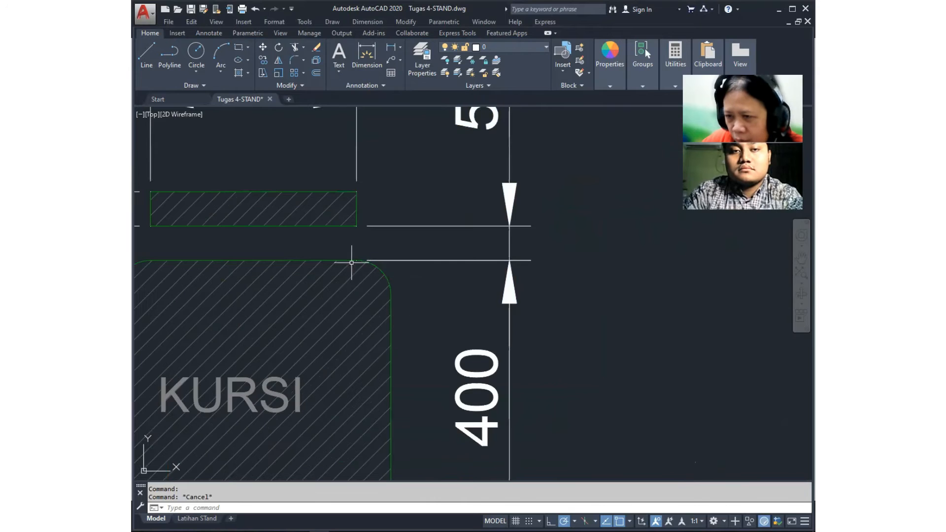
pyautogui.scroll(-6, 412, 311)
pyautogui.moveTo(492, 327)
pyautogui.mouseDown(button='middle')
pyautogui.moveTo(385, 297)
pyautogui.moveTo(224, 279)
pyautogui.mouseUp(button='middle')
pyautogui.scroll(-5, 291, 274)
pyautogui.moveTo(292, 274); pyautogui.dragTo(482, 276, button='middle')
pyautogui.scroll(4, 491, 227)
pyautogui.click(484, 202)
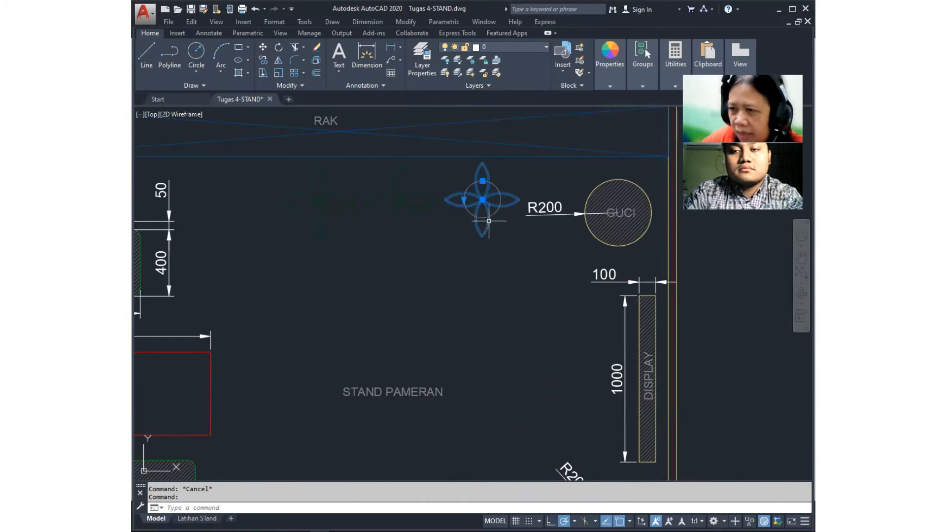
pyautogui.scroll(-2, 458, 277)
pyautogui.scroll(-2, 458, 277)
pyautogui.press('Escape')
pyautogui.moveTo(460, 296)
pyautogui.mouseDown(button='middle')
pyautogui.moveTo(500, 252)
pyautogui.moveTo(469, 278)
pyautogui.mouseUp(button='middle')
pyautogui.scroll(2, 477, 267)
pyautogui.scroll(-2, 479, 263)
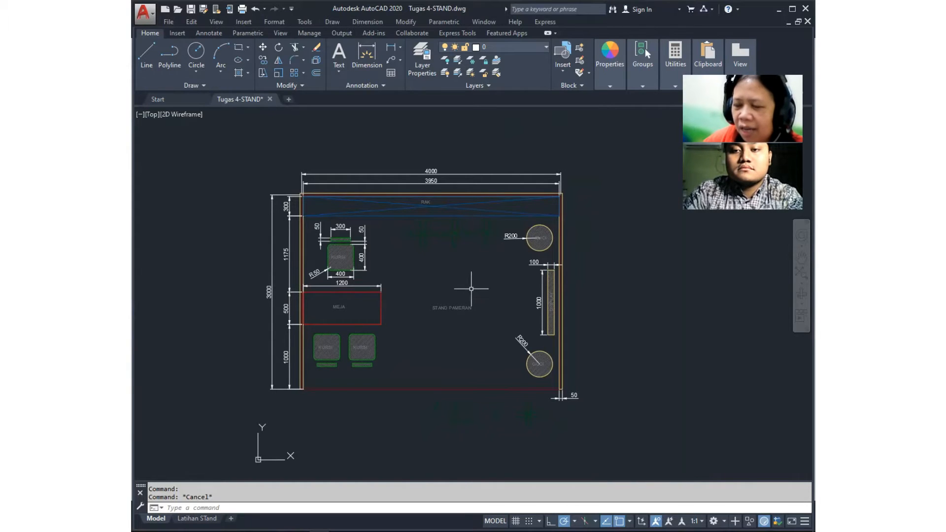
pyautogui.moveTo(450, 311)
pyautogui.mouseDown(button='middle')
pyautogui.moveTo(454, 290)
pyautogui.moveTo(454, 320)
pyautogui.mouseUp(button='middle')
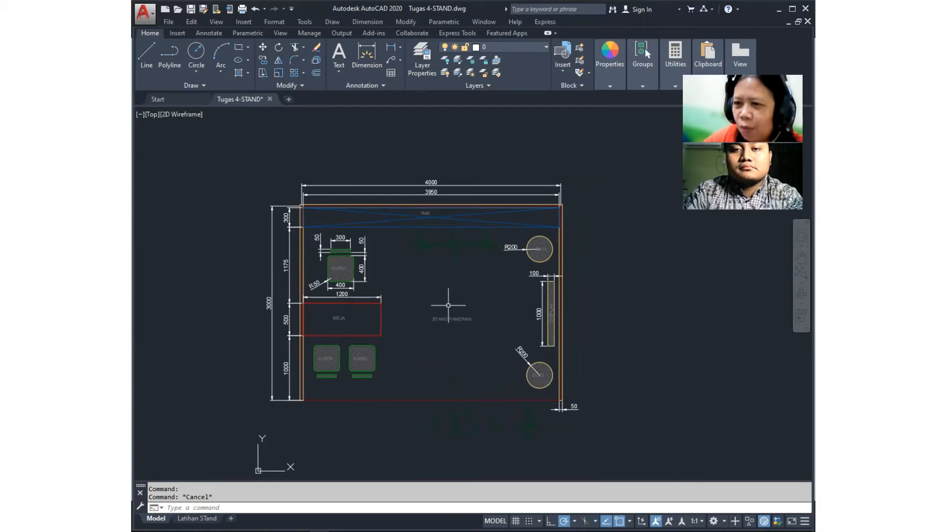
pyautogui.moveTo(494, 354); pyautogui.dragTo(486, 333, button='middle')
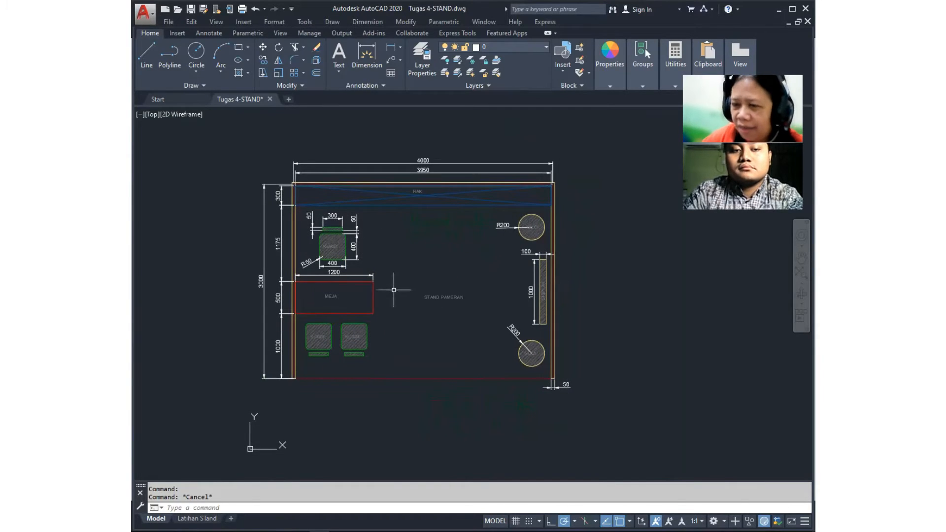
pyautogui.moveTo(416, 290); pyautogui.dragTo(423, 310, button='middle')
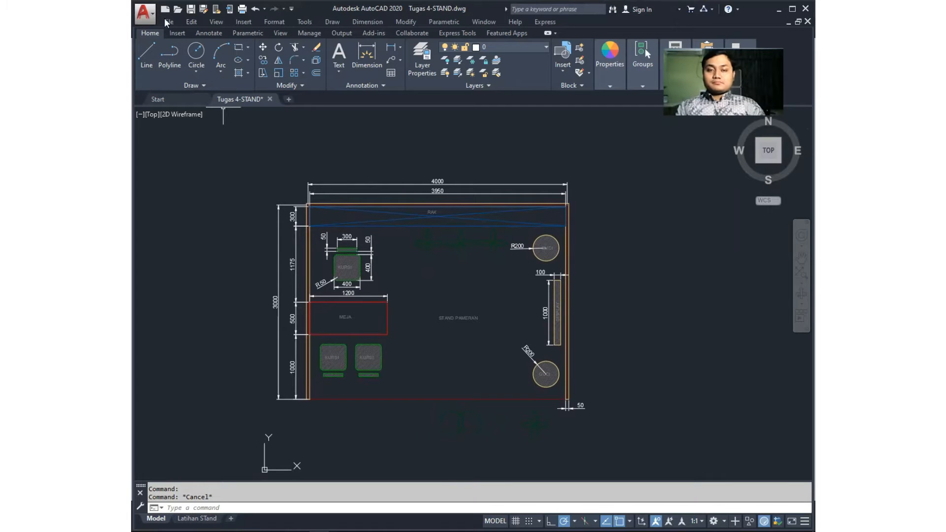
# Step: Create a new blank drawing based on the acad template
pyautogui.click(288, 99)
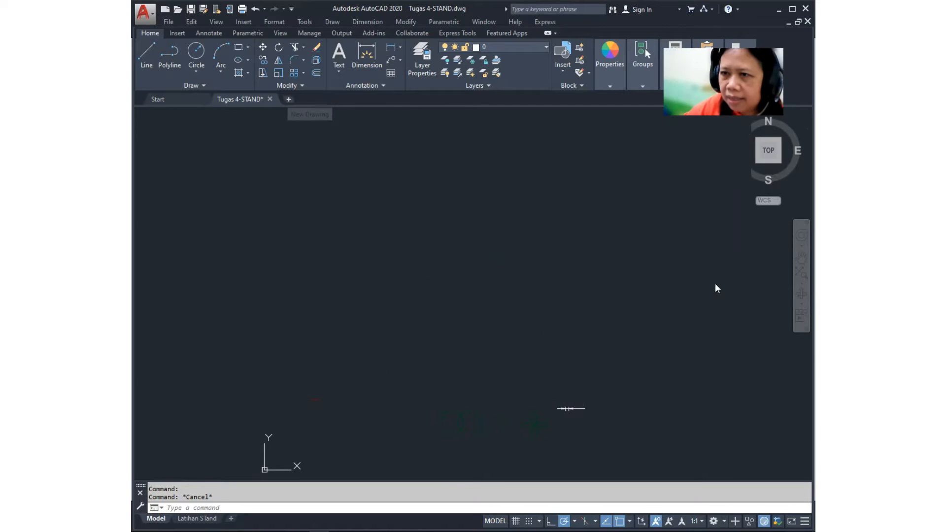
pyautogui.click(145, 16)
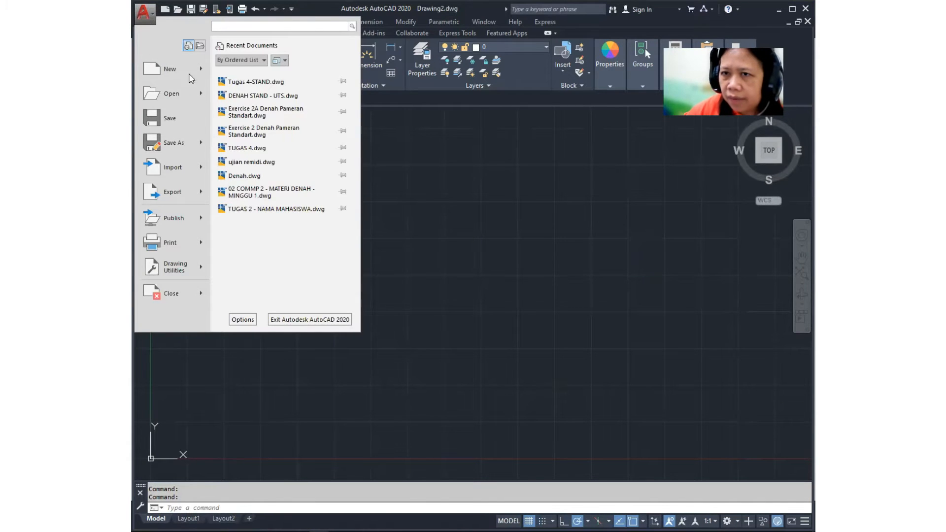
pyautogui.moveTo(185, 74)
pyautogui.click(286, 83)
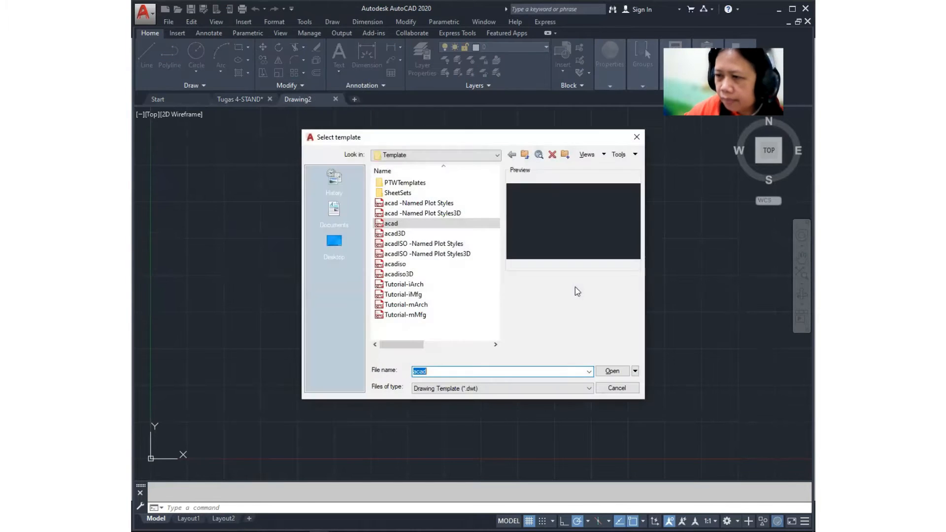
pyautogui.click(405, 225)
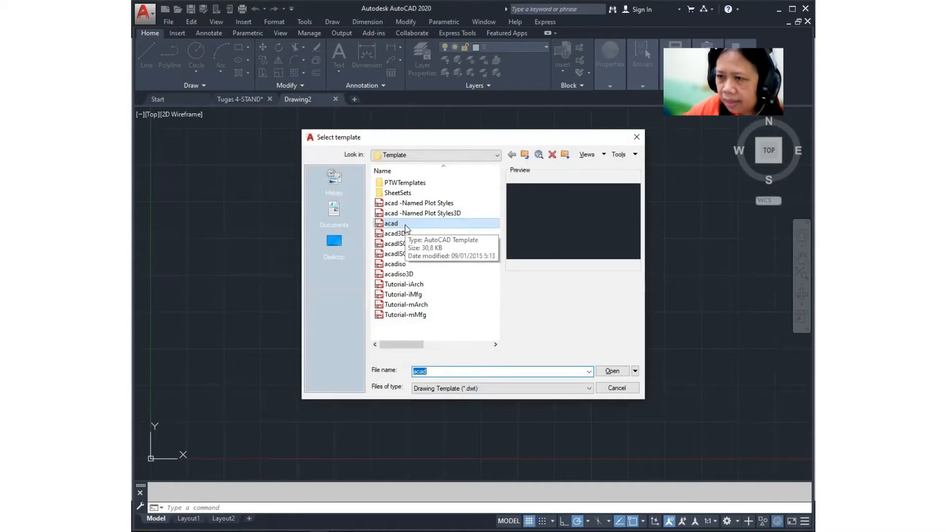
pyautogui.click(616, 372)
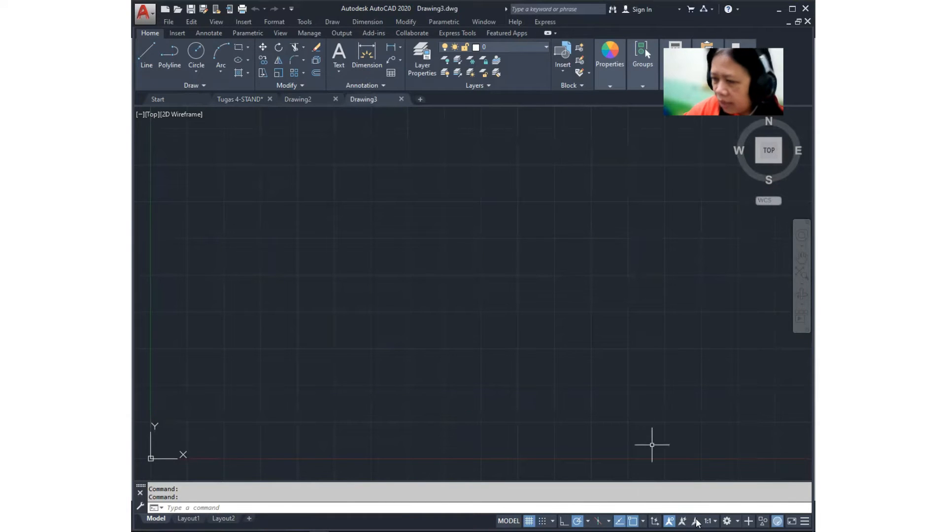
# Step: Set the workspace to Drafting & Annotation and check the menu bar display option without changing it
pyautogui.click(732, 521)
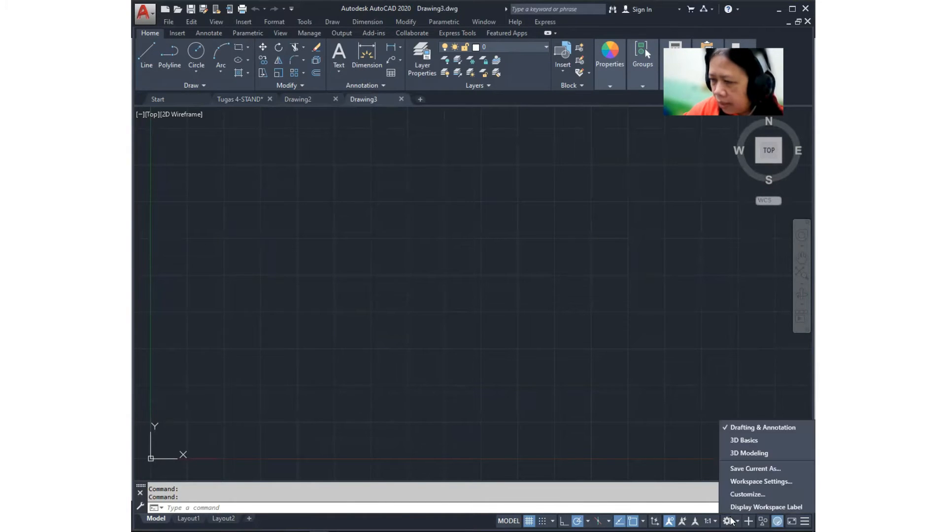
pyautogui.click(764, 428)
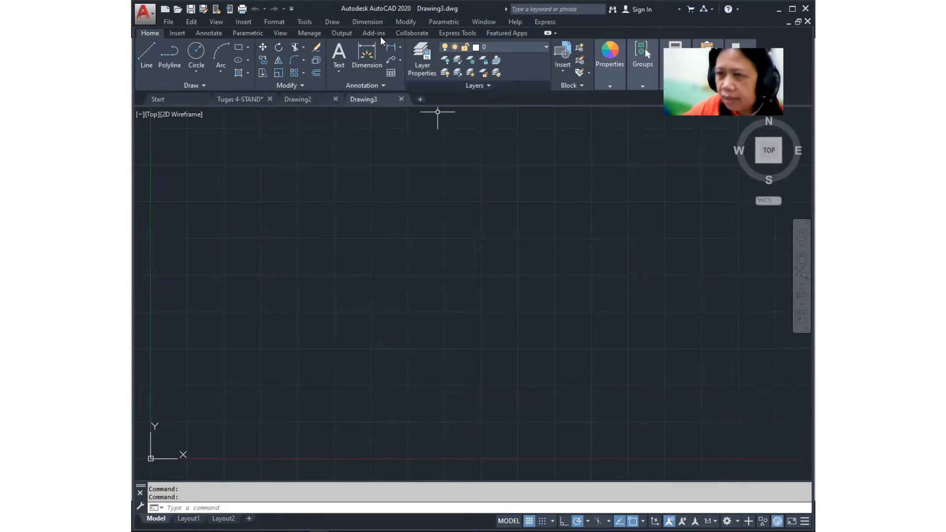
pyautogui.click(291, 8)
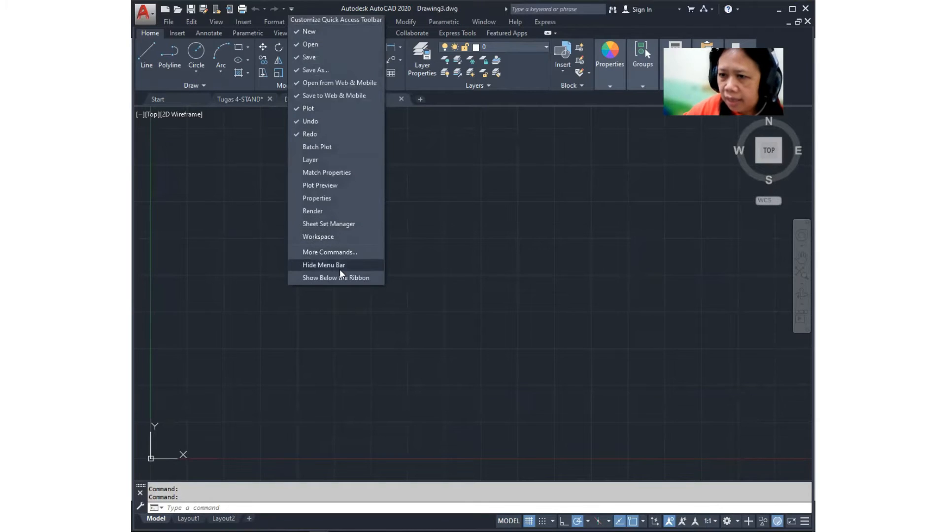
pyautogui.click(487, 258)
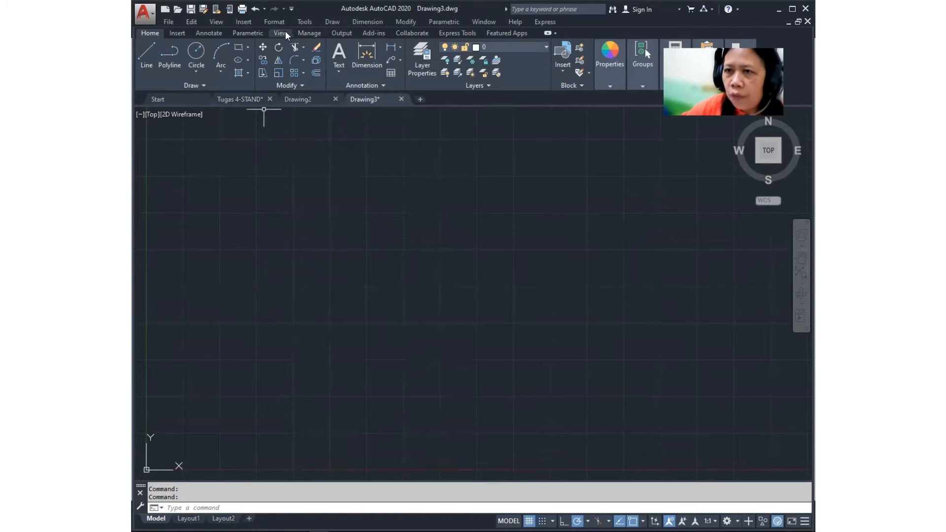
# Step: Set the drawing units' insertion scale to Millimeters
pyautogui.click(274, 22)
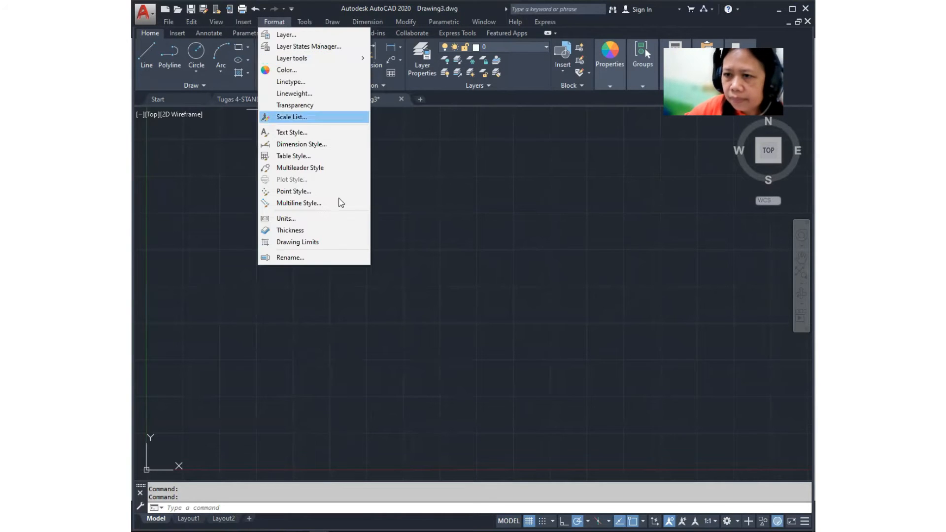
pyautogui.click(329, 221)
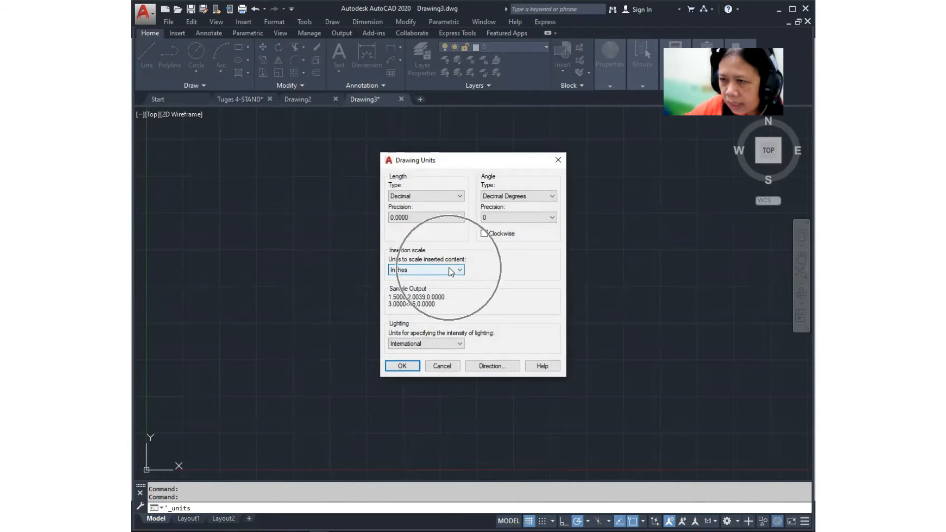
pyautogui.click(448, 268)
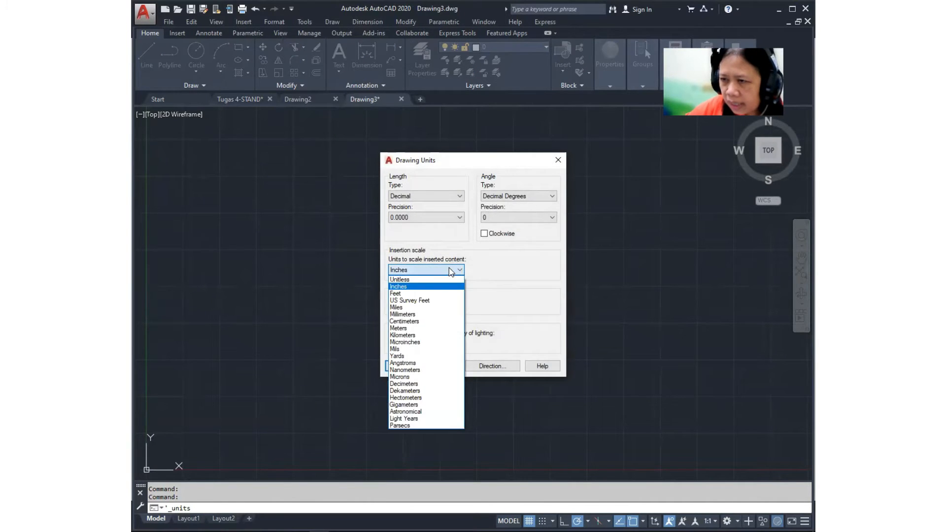
pyautogui.click(436, 314)
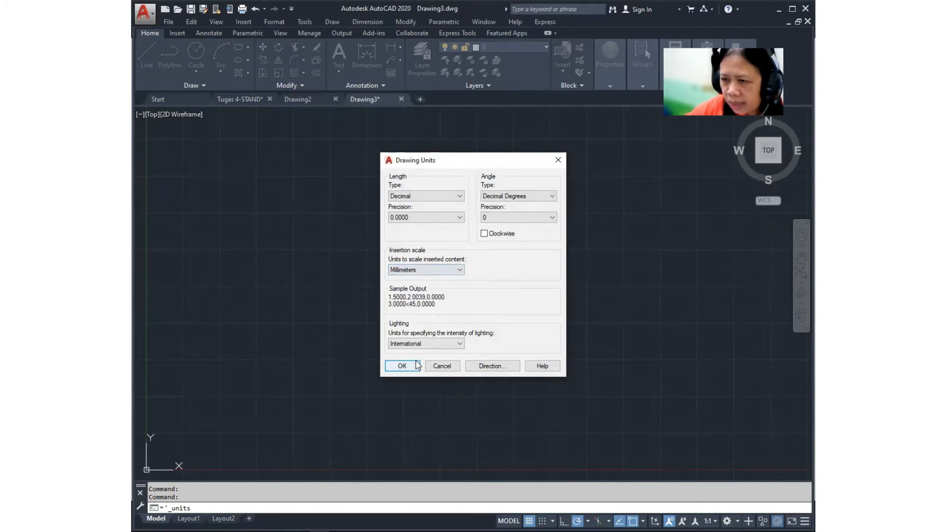
pyautogui.click(416, 366)
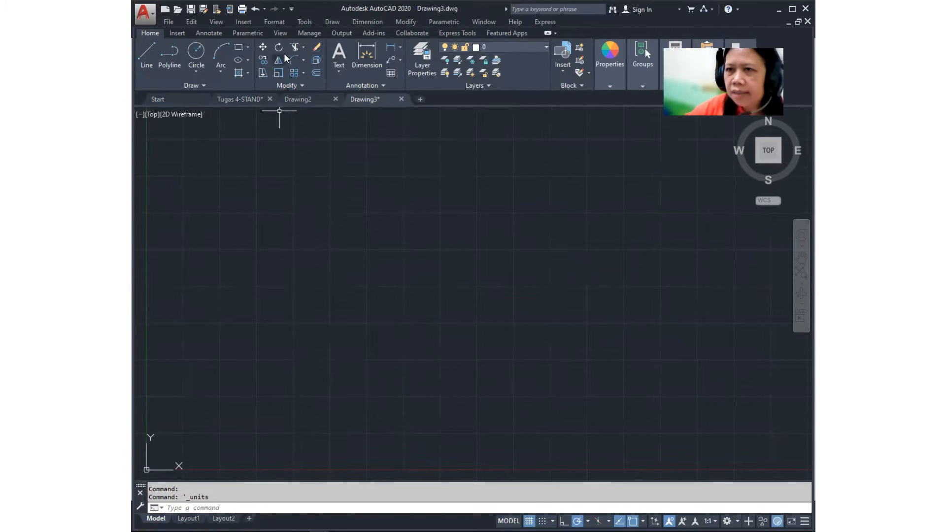
# Step: Set the drawing limits with the lower-left corner at 0,0 and the upper-right corner at 5000,4000
pyautogui.click(275, 23)
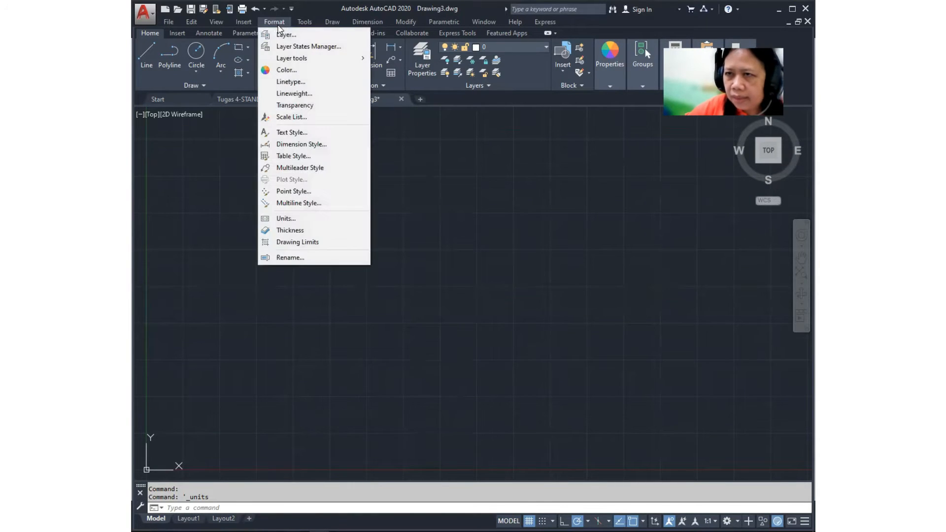
pyautogui.click(319, 244)
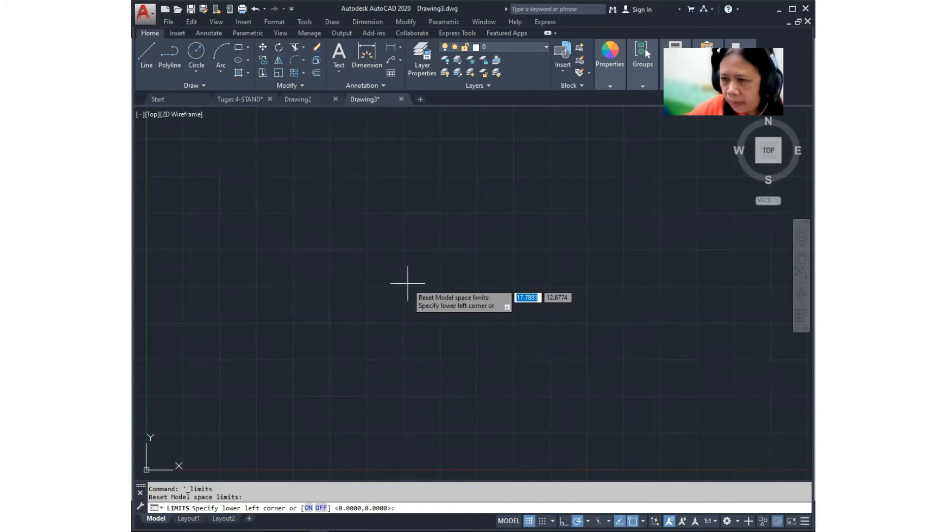
pyautogui.write('0')
pyautogui.press('Tab')
pyautogui.write('0')
pyautogui.press('Return')
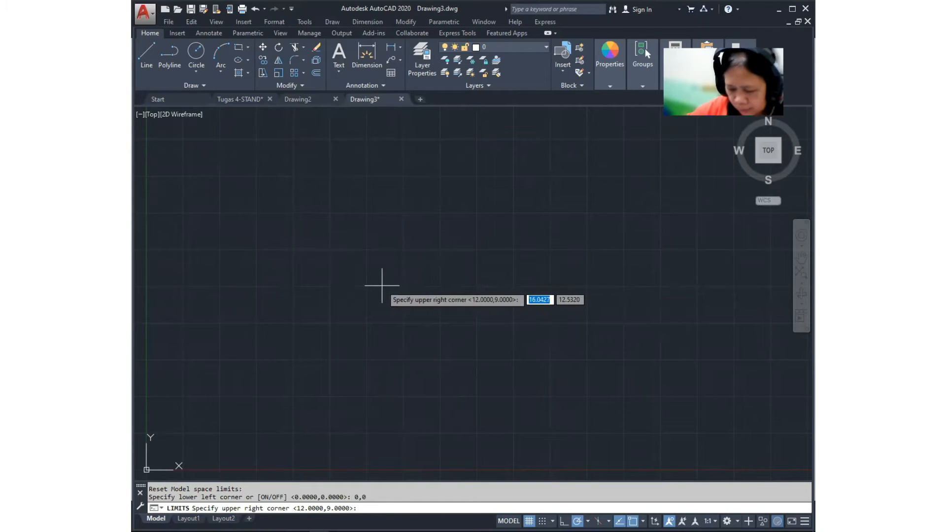
pyautogui.write('500')
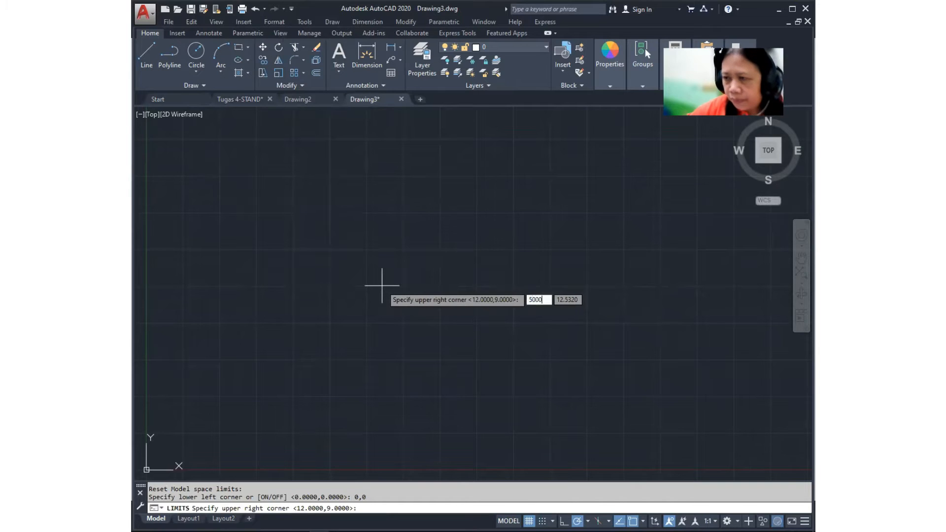
pyautogui.write('0')
pyautogui.press('Tab')
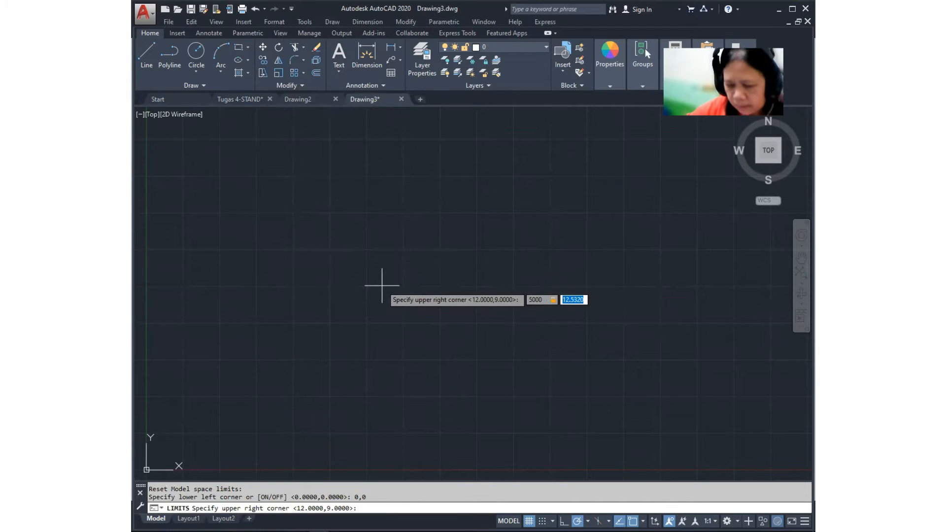
pyautogui.write('5')
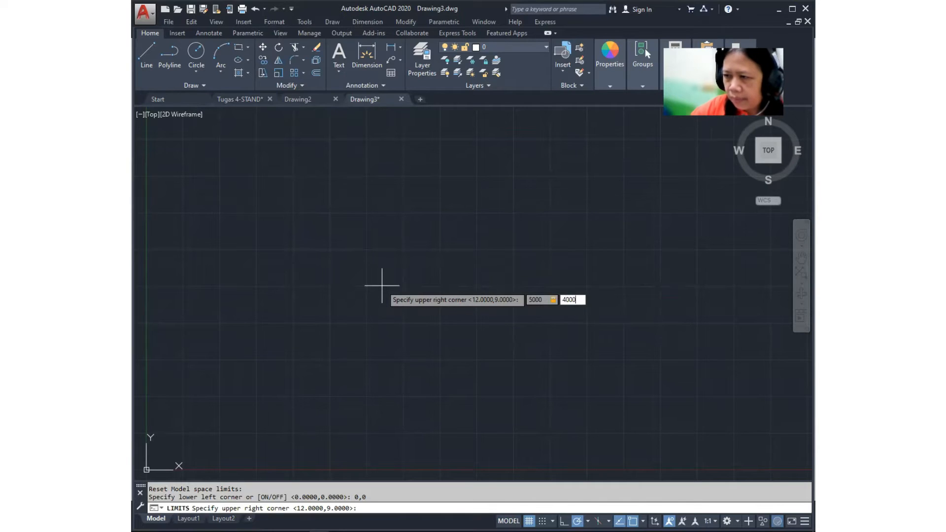
pyautogui.press('Return')
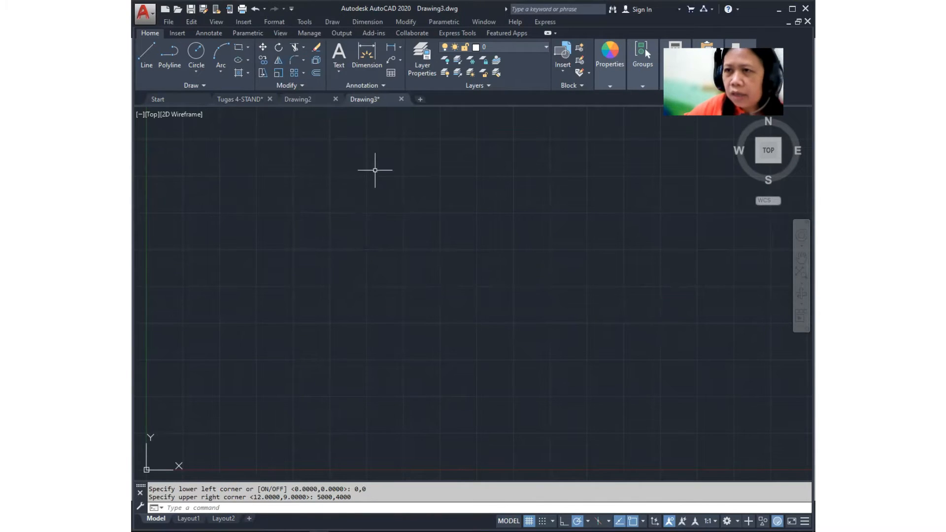
# Step: Set the grid X and Y spacing to 100 in the drafting settings
pyautogui.click(308, 23)
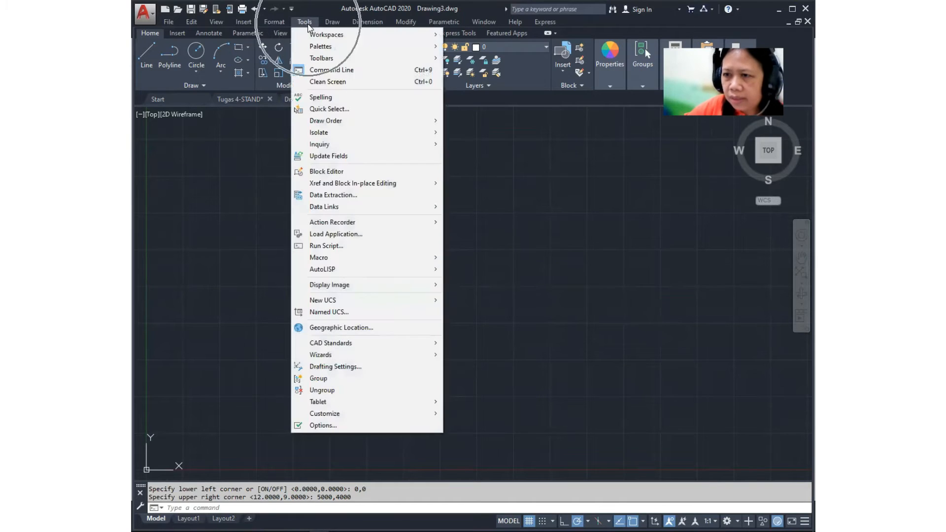
pyautogui.click(349, 366)
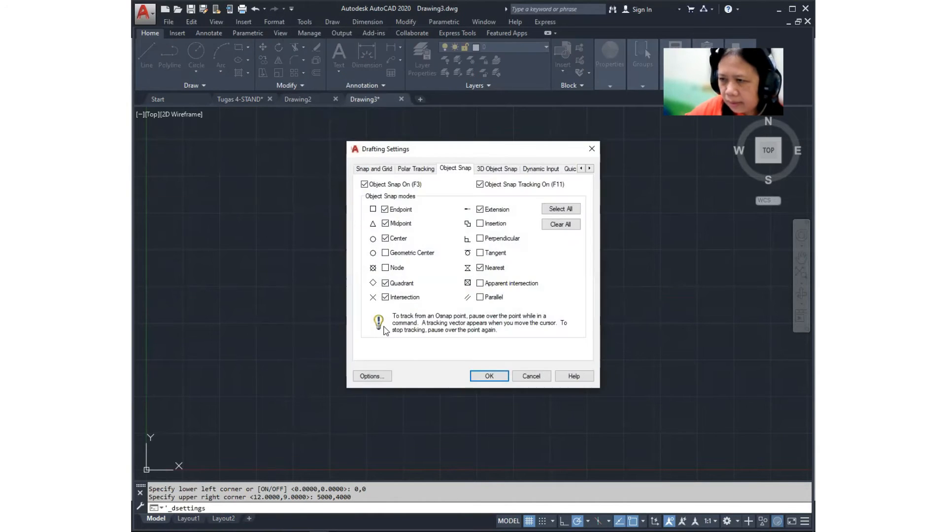
pyautogui.click(371, 170)
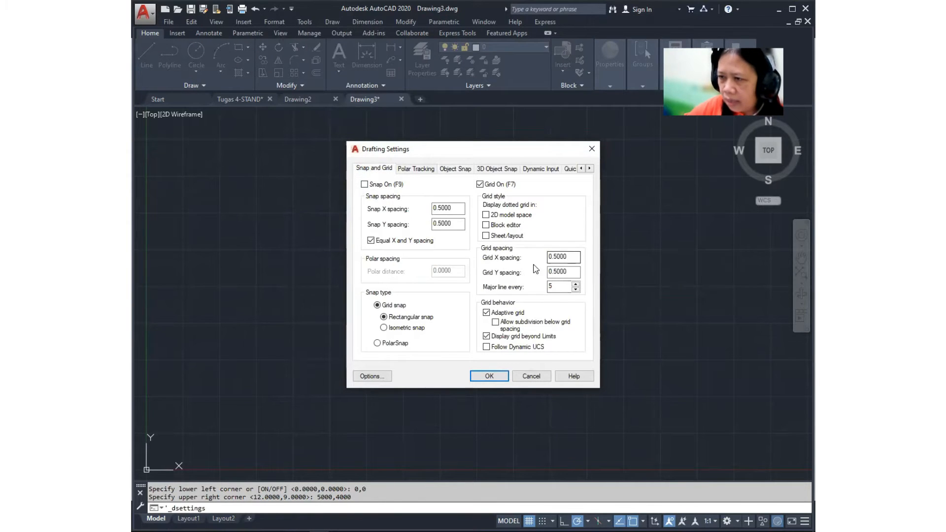
pyautogui.moveTo(573, 256); pyautogui.dragTo(534, 253)
pyautogui.write('10')
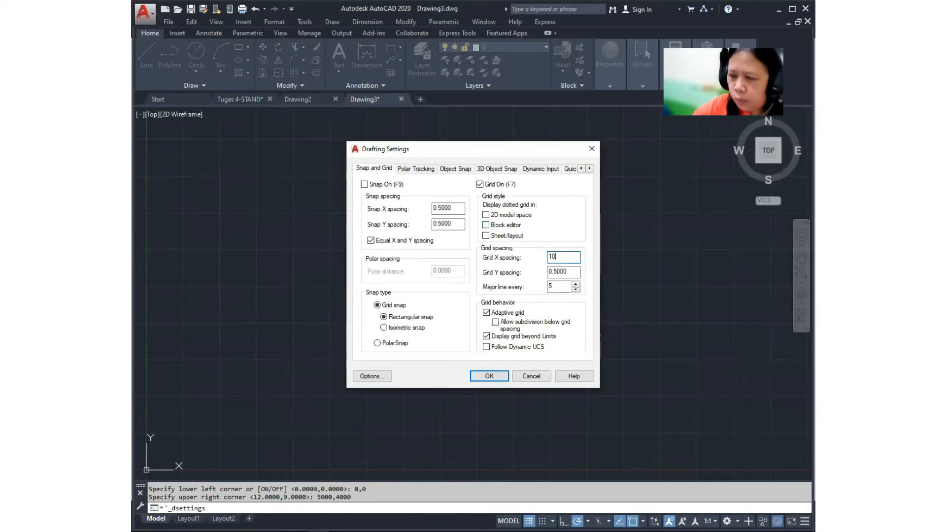
pyautogui.write('0')
pyautogui.press('Tab')
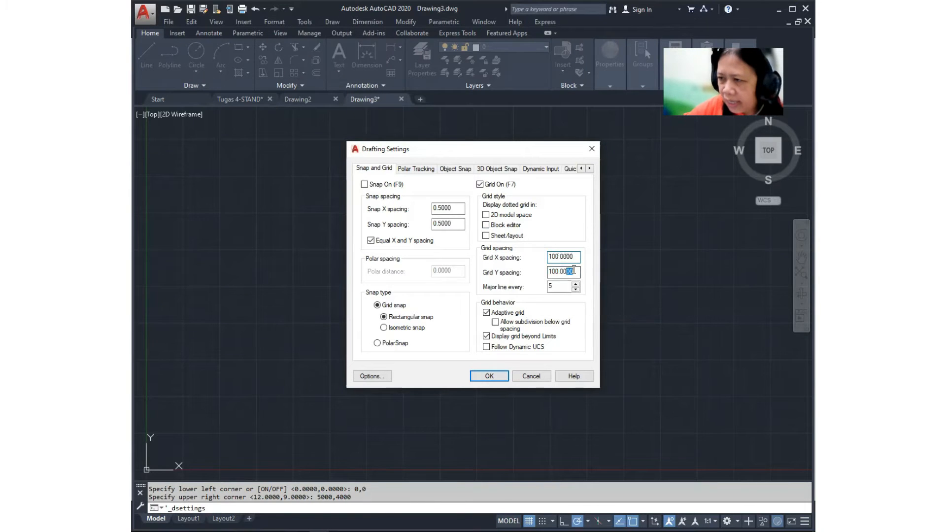
# Step: Disable the adaptive grid and the grid display beyond the limits, and apply the drafting settings
pyautogui.click(487, 313)
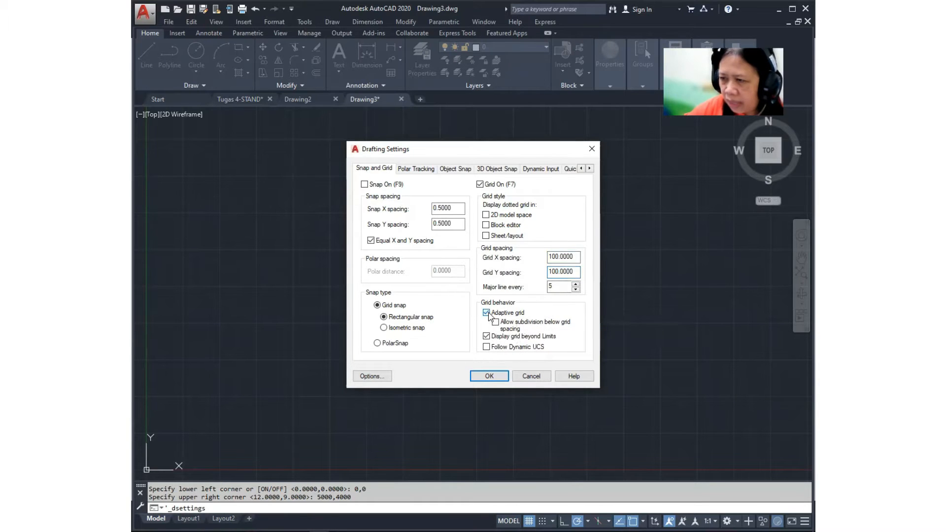
pyautogui.click(487, 337)
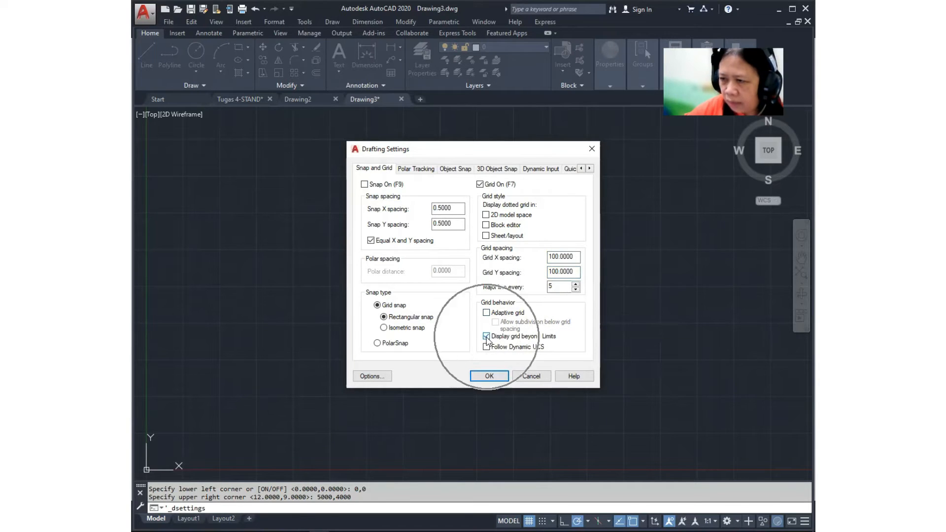
pyautogui.click(495, 377)
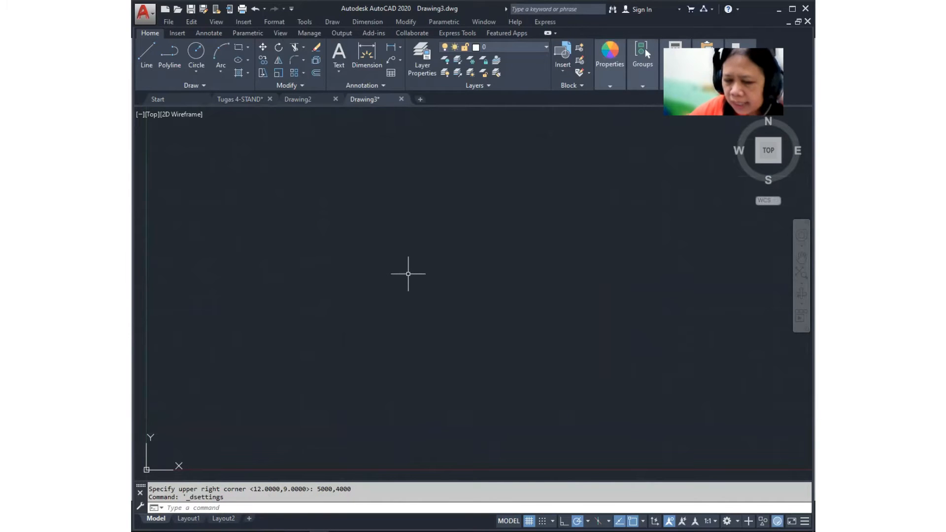
# Step: Zoom to all of the drawing limits and centre the grid area in the view
pyautogui.press('Return')
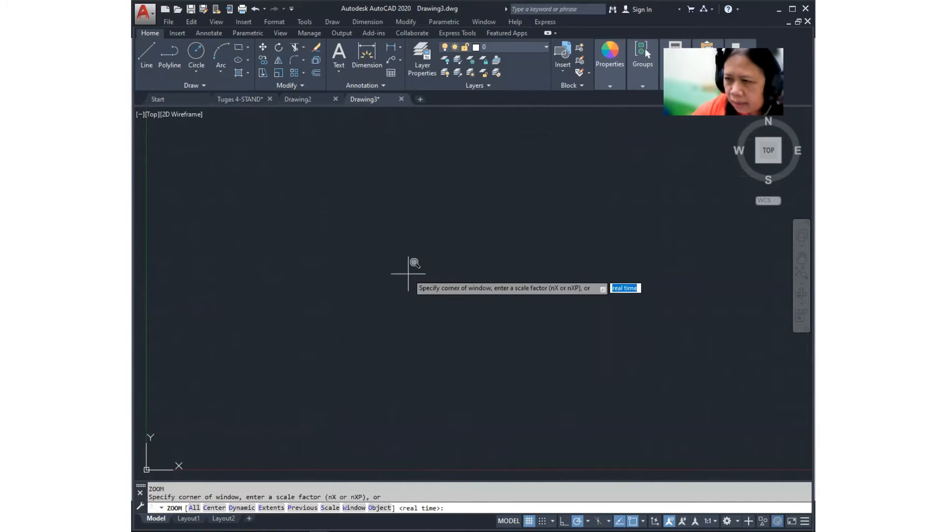
pyautogui.write('a')
pyautogui.press('Return')
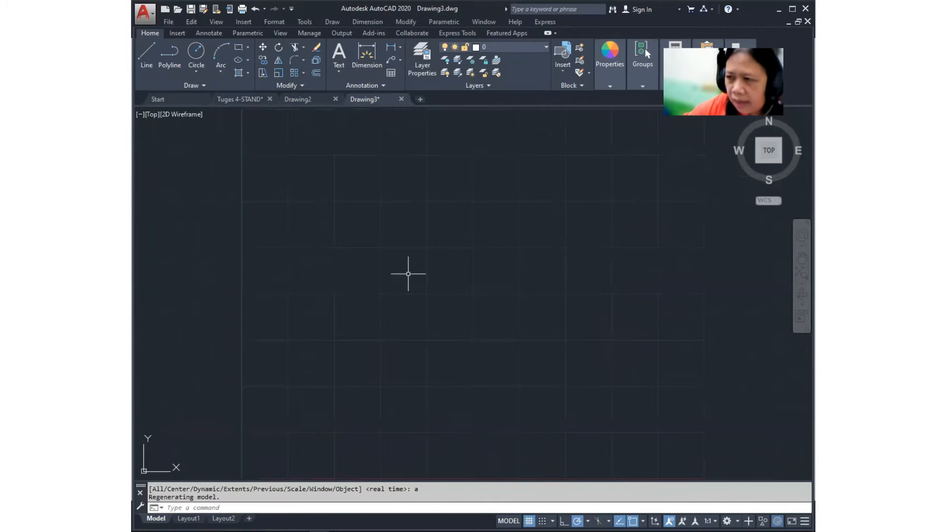
pyautogui.scroll(-2, 539, 352)
pyautogui.moveTo(515, 349); pyautogui.dragTo(468, 318, button='middle')
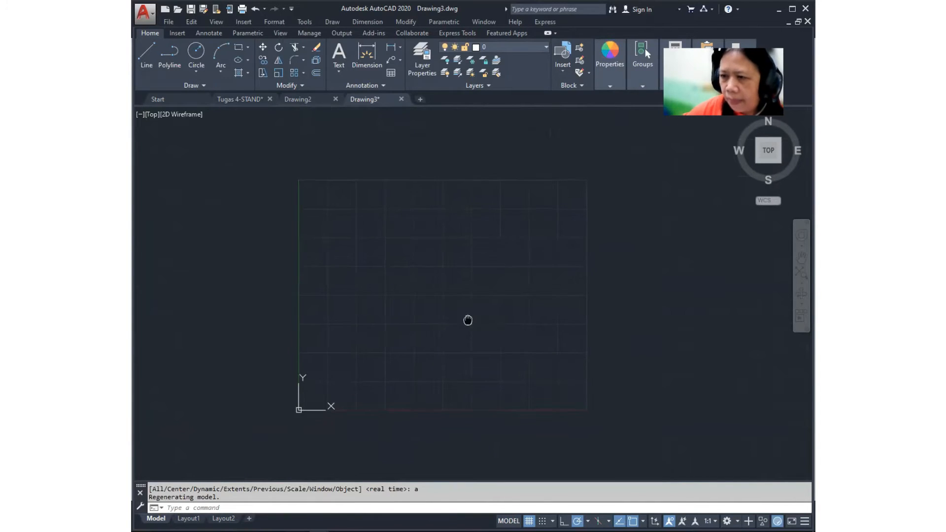
pyautogui.click(372, 368)
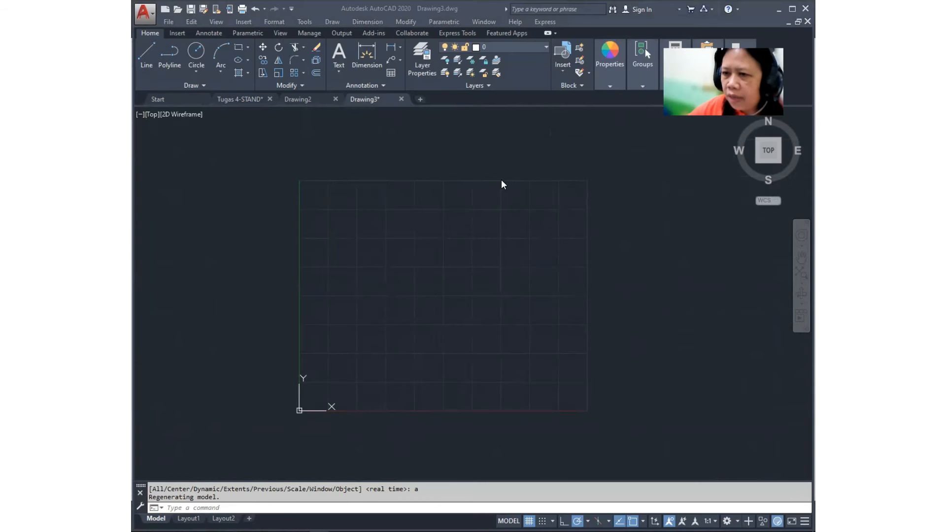
pyautogui.click(276, 23)
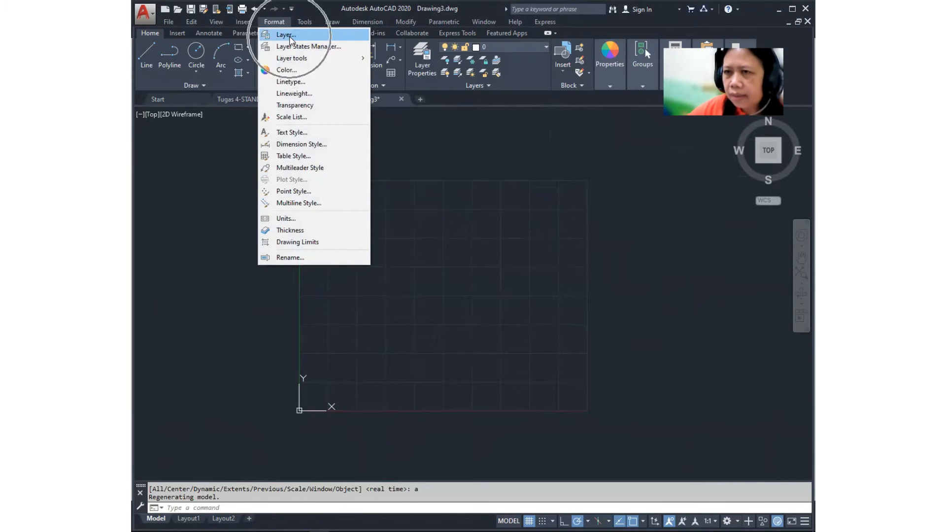
pyautogui.click(455, 142)
pyautogui.click(426, 114)
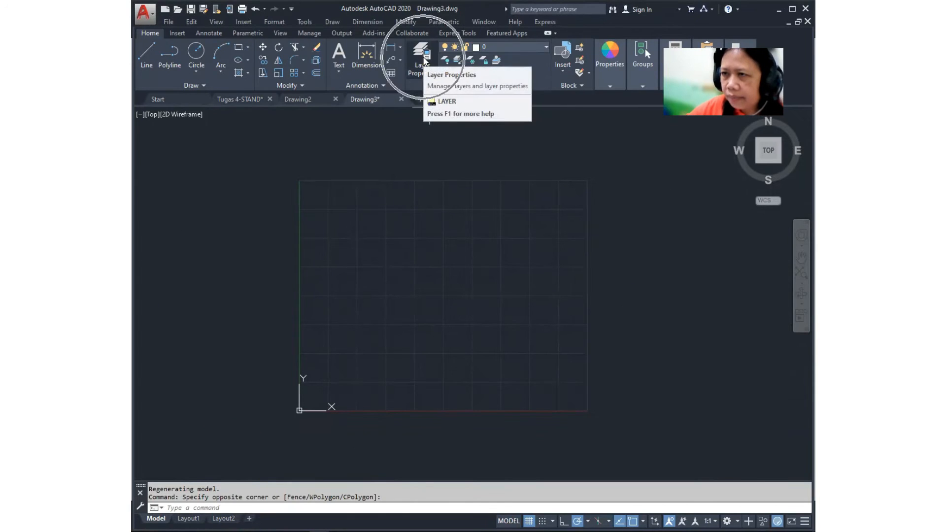
# Step: Create a new layer named Garis as and set its colour to yellow
pyautogui.click(423, 58)
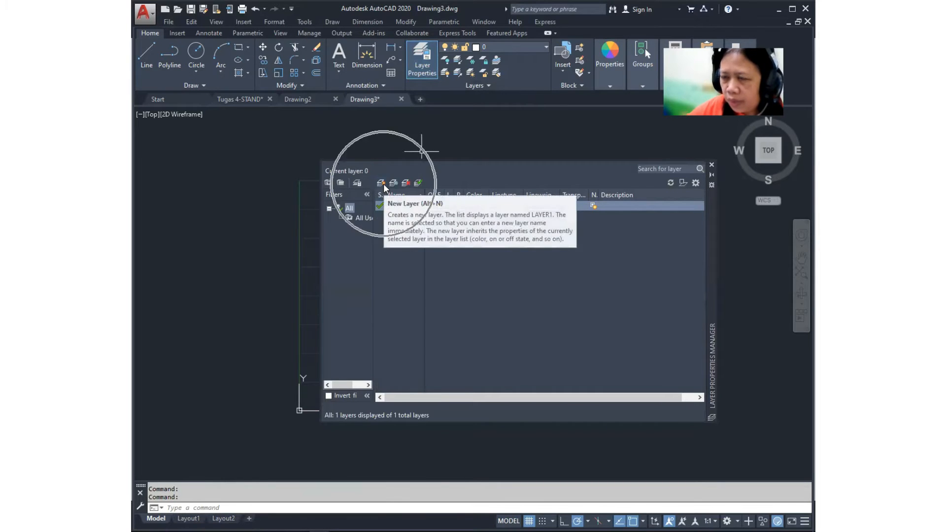
pyautogui.click(383, 184)
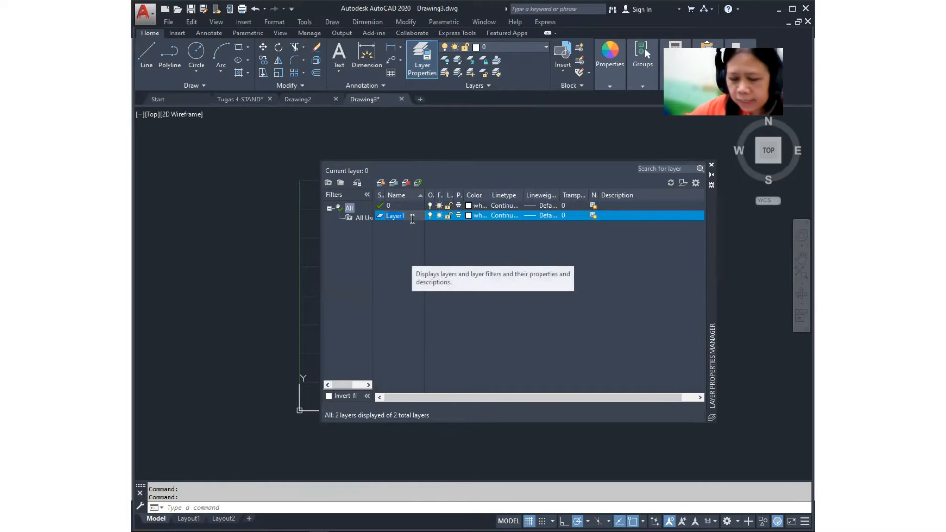
pyautogui.write('Garis as')
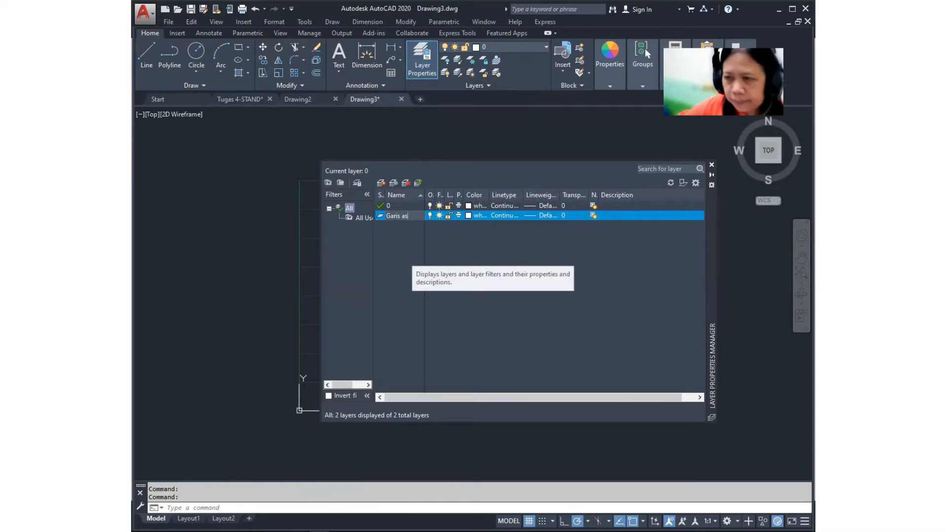
pyautogui.click(468, 217)
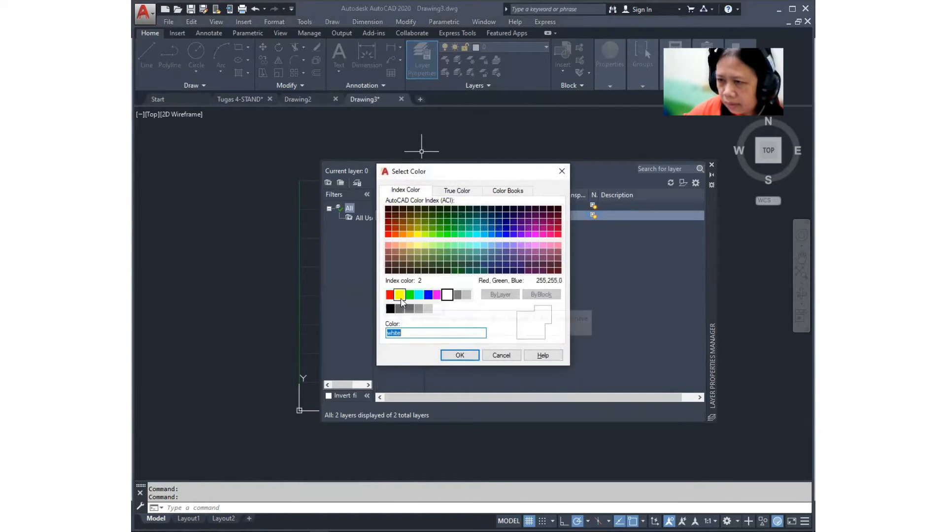
pyautogui.click(410, 295)
pyautogui.click(400, 295)
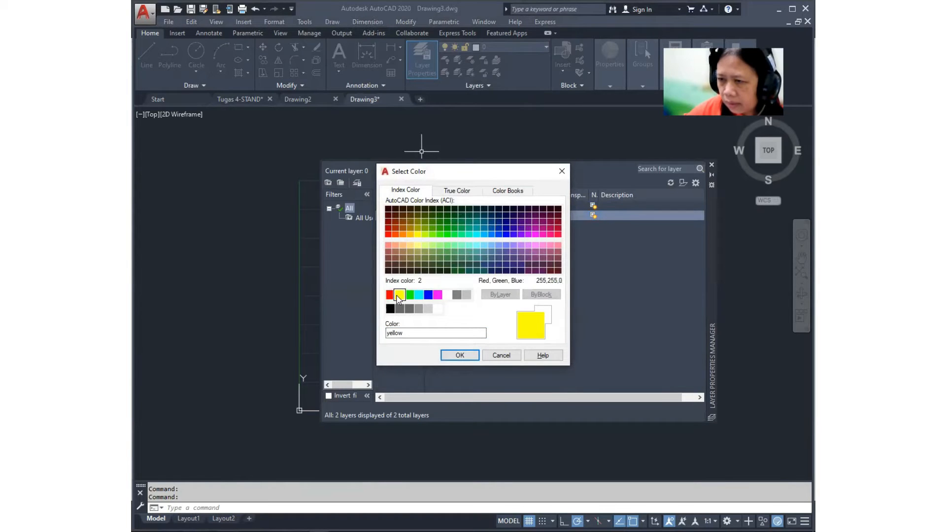
pyautogui.click(459, 355)
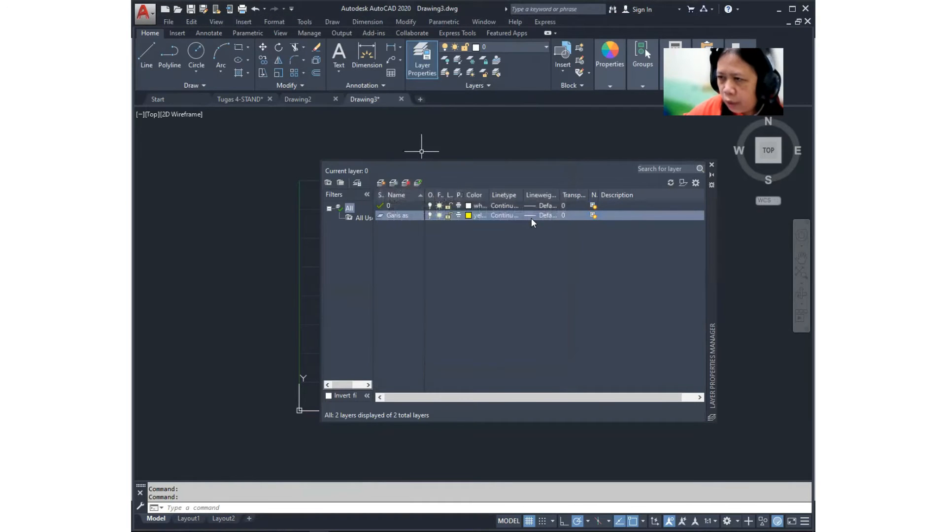
# Step: Set the lineweight of the Garis as layer to 0.00 mm
pyautogui.click(532, 216)
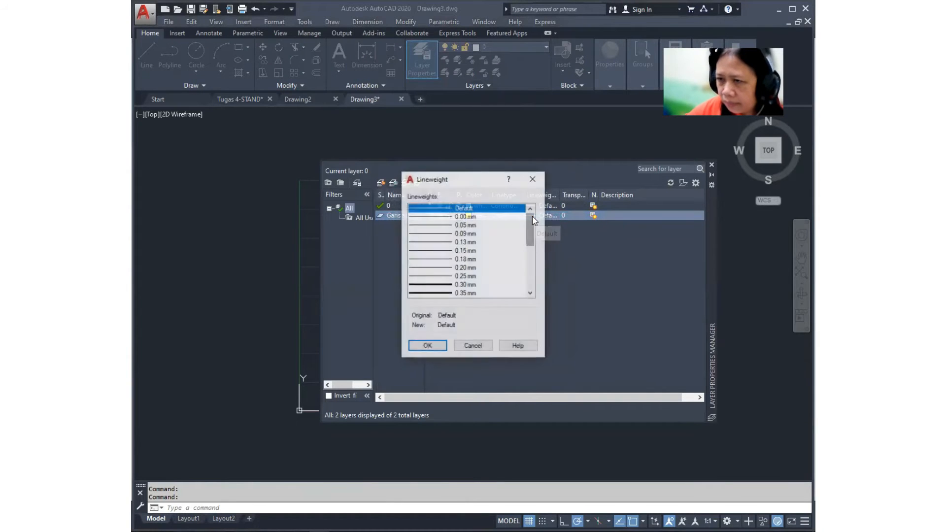
pyautogui.click(465, 217)
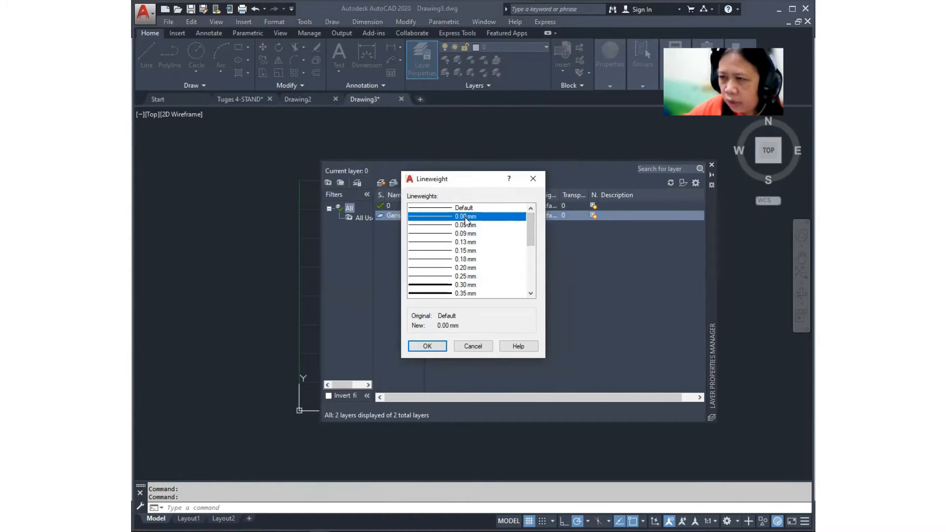
pyautogui.click(433, 346)
pyautogui.press('ctrl')
# Step: Create a new layer named Dinding and set its colour to index colour 31
pyautogui.click(381, 184)
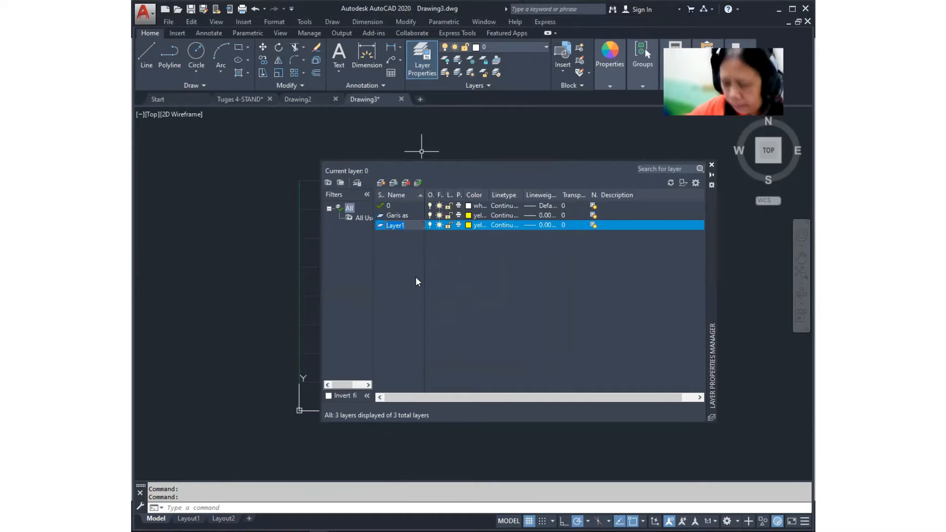
pyautogui.write('Dinding')
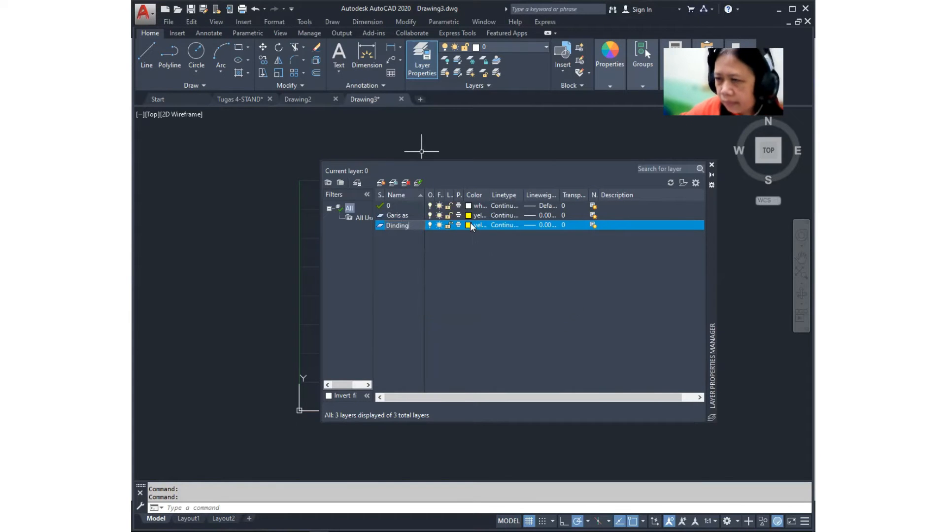
pyautogui.click(469, 226)
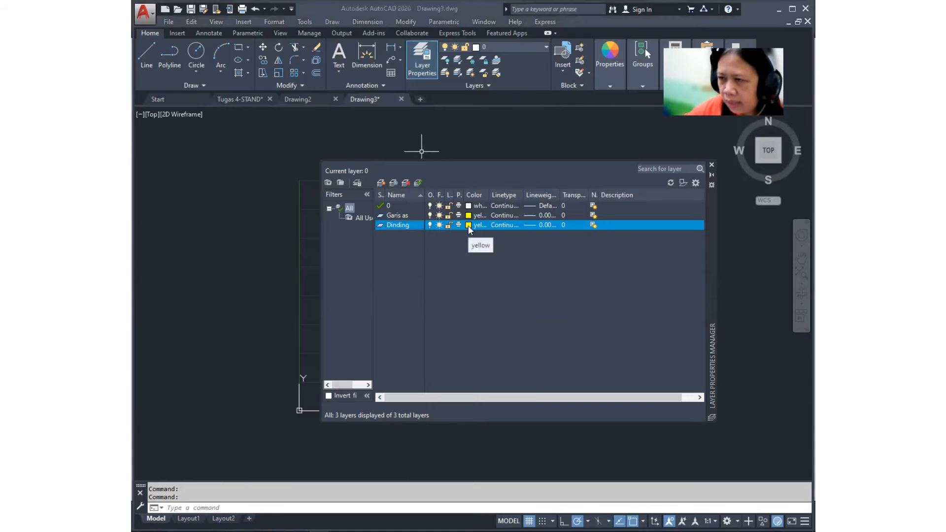
pyautogui.click(388, 245)
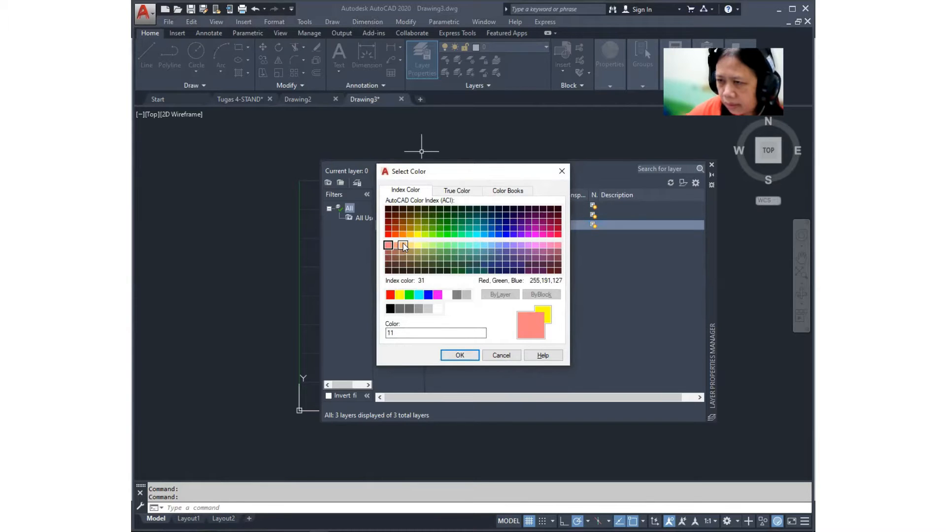
pyautogui.click(403, 245)
pyautogui.click(460, 356)
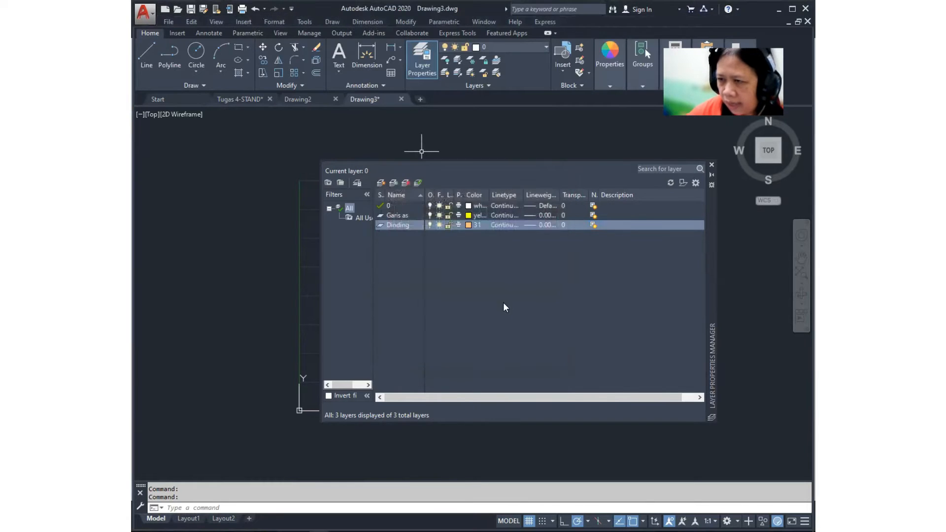
# Step: Set the lineweight of the Dinding layer to 0.30 mm
pyautogui.click(536, 223)
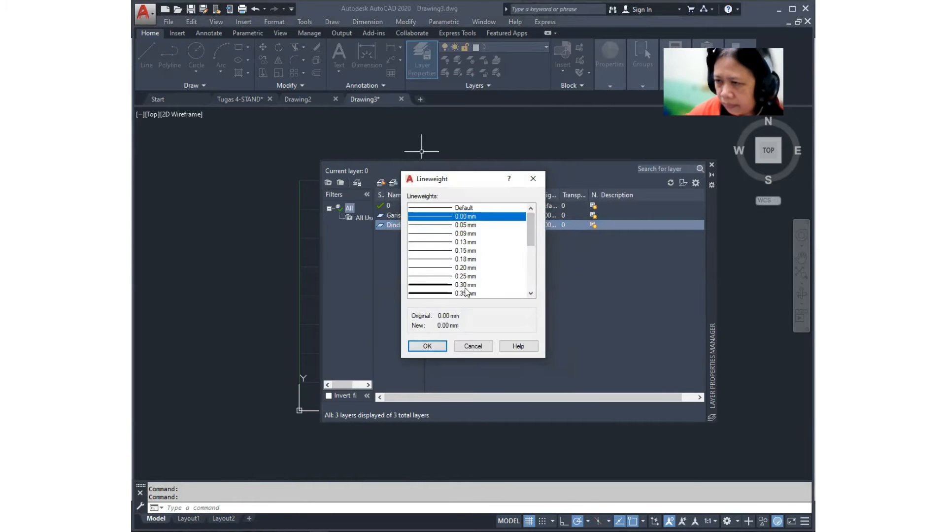
pyautogui.click(462, 286)
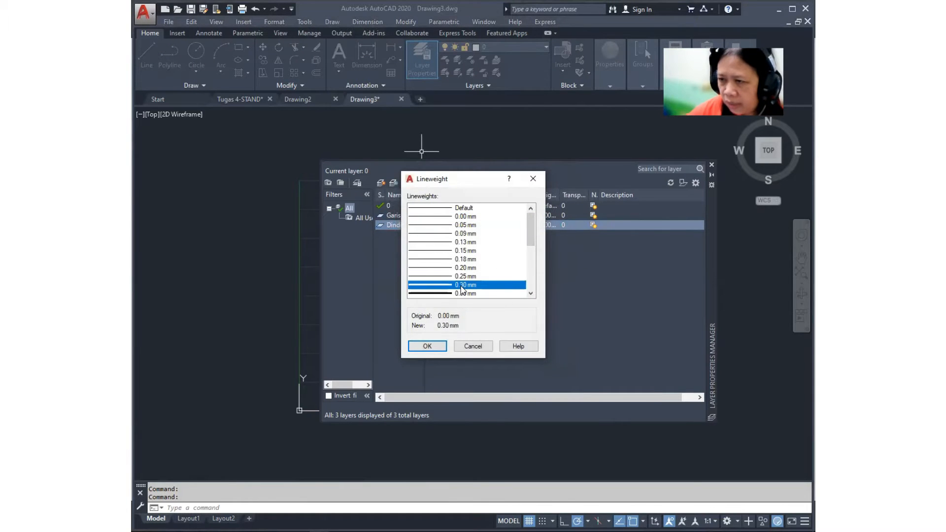
pyautogui.click(429, 345)
# Step: Create a new layer named Rak and set its colour to index colour 35
pyautogui.click(381, 184)
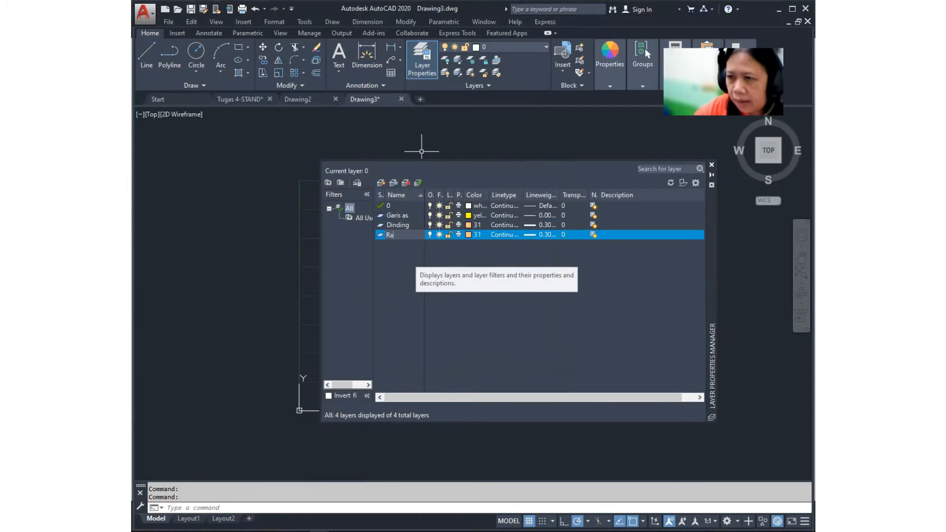
pyautogui.press('Return')
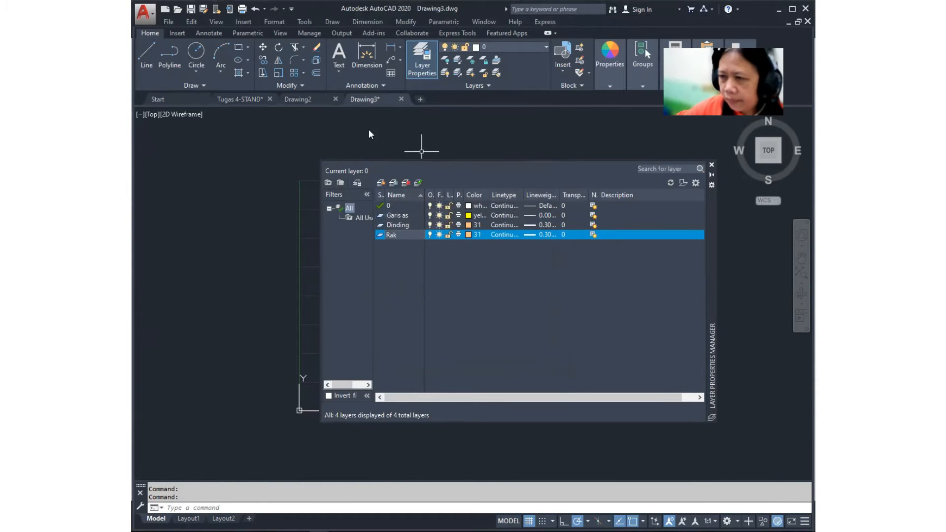
pyautogui.click(470, 235)
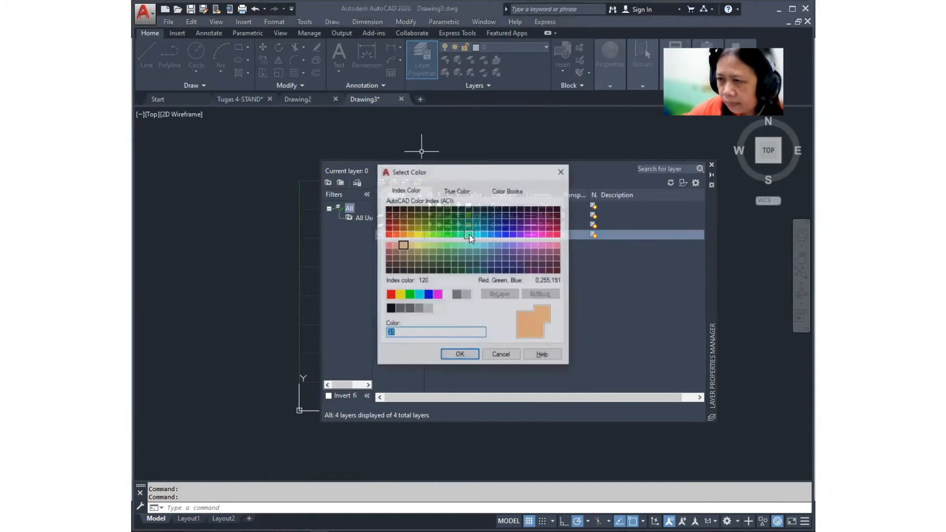
pyautogui.click(404, 257)
pyautogui.click(460, 356)
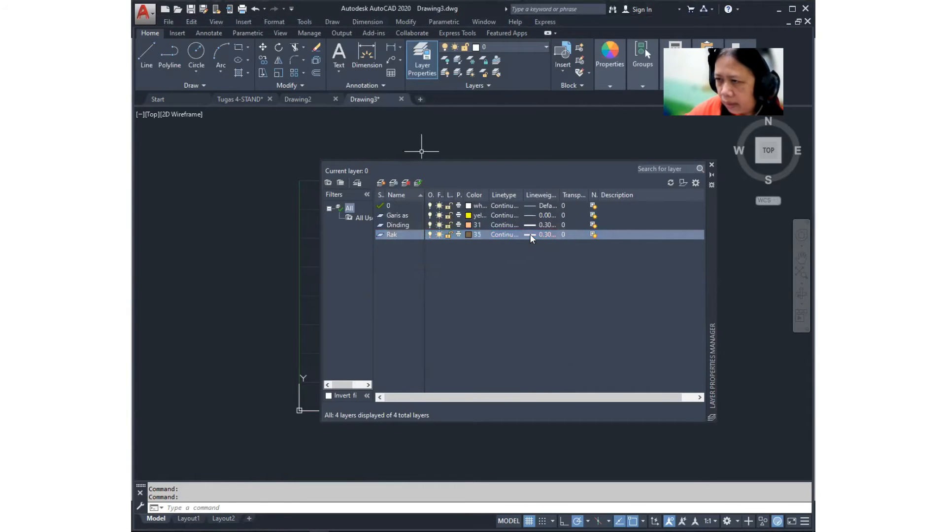
# Step: Set the lineweight of the Rak layer to Default
pyautogui.click(530, 235)
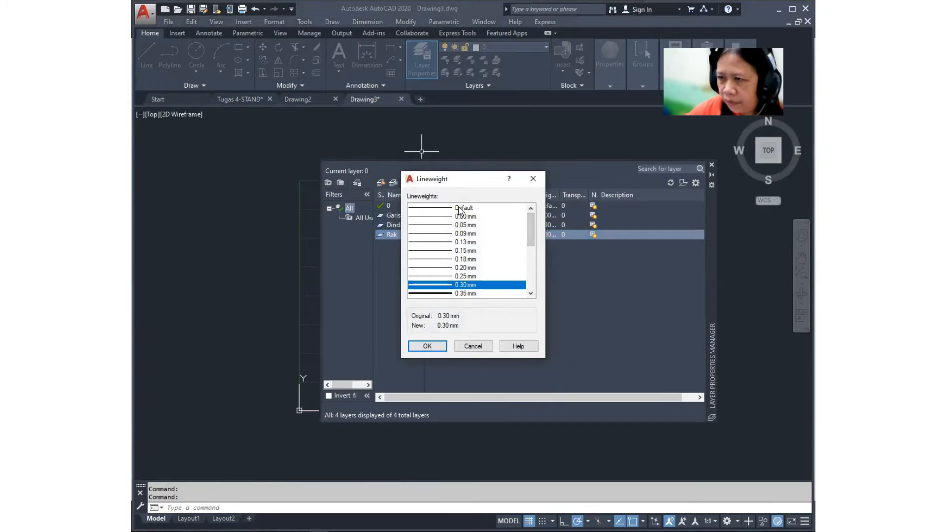
pyautogui.click(459, 209)
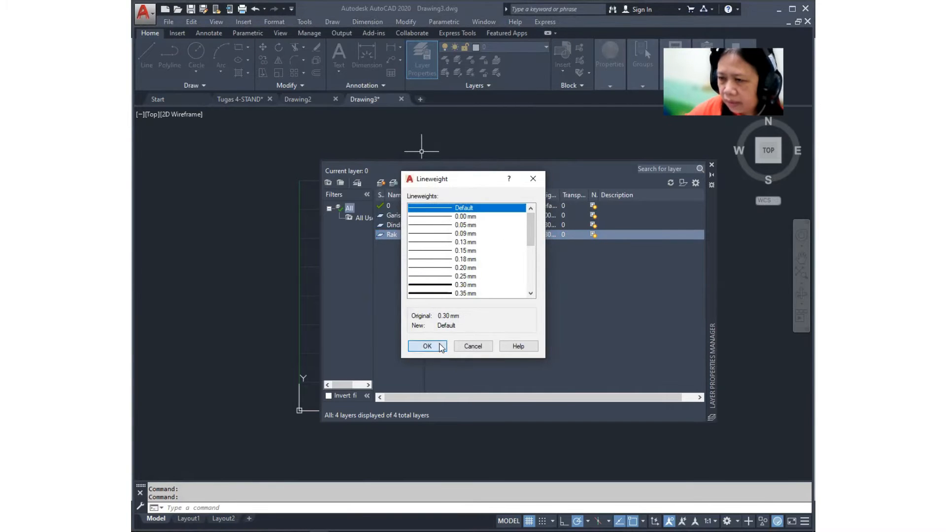
pyautogui.click(425, 346)
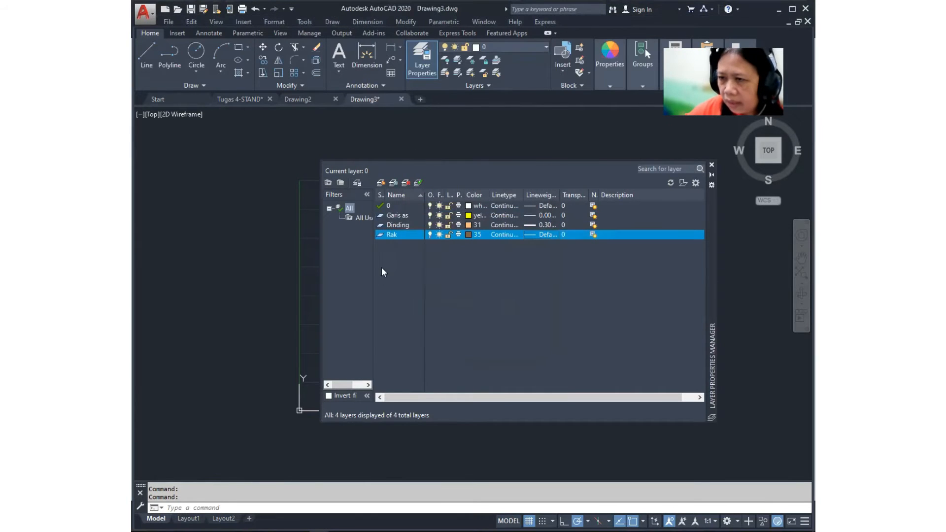
# Step: Create a new layer named Meja and set its colour to magenta
pyautogui.click(380, 183)
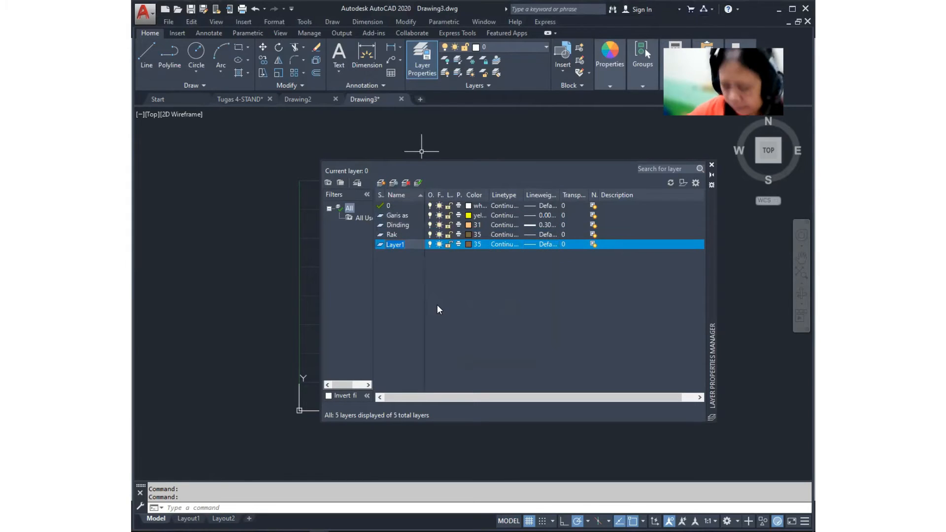
pyautogui.write('Me')
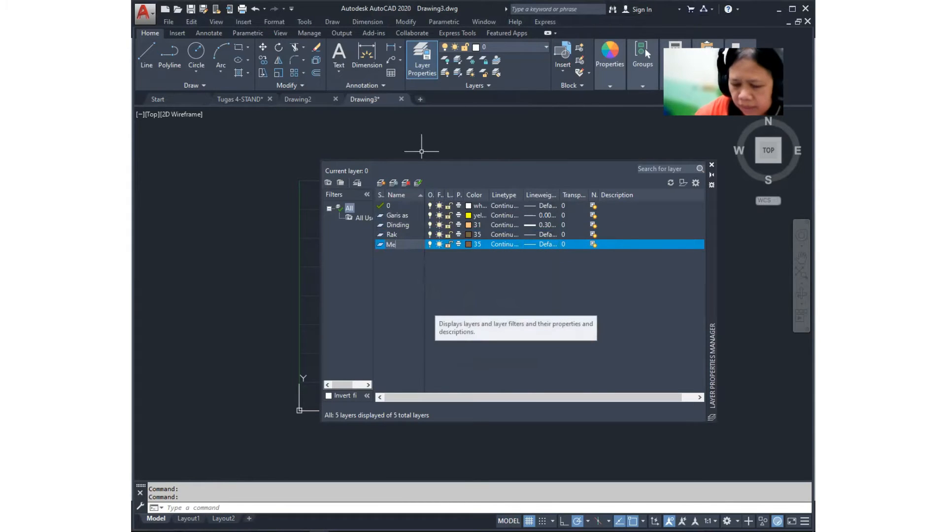
pyautogui.write('ja')
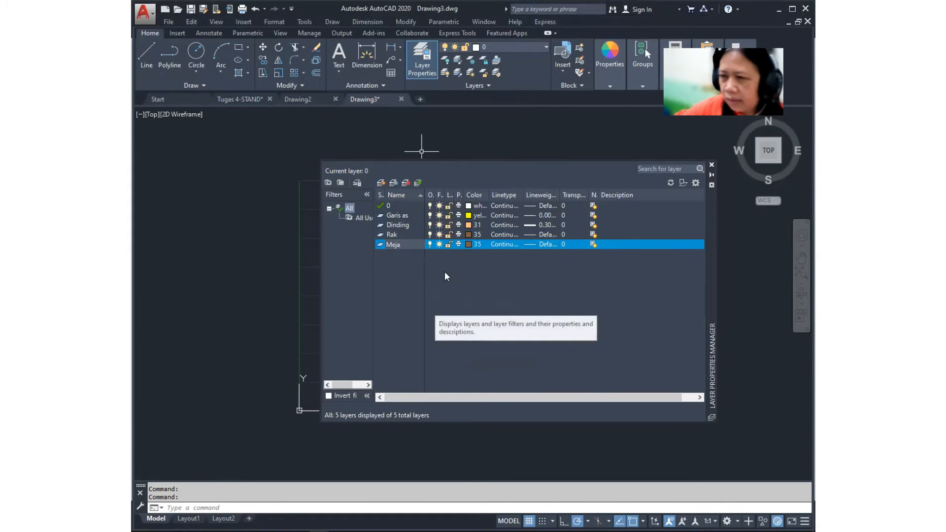
pyautogui.click(469, 244)
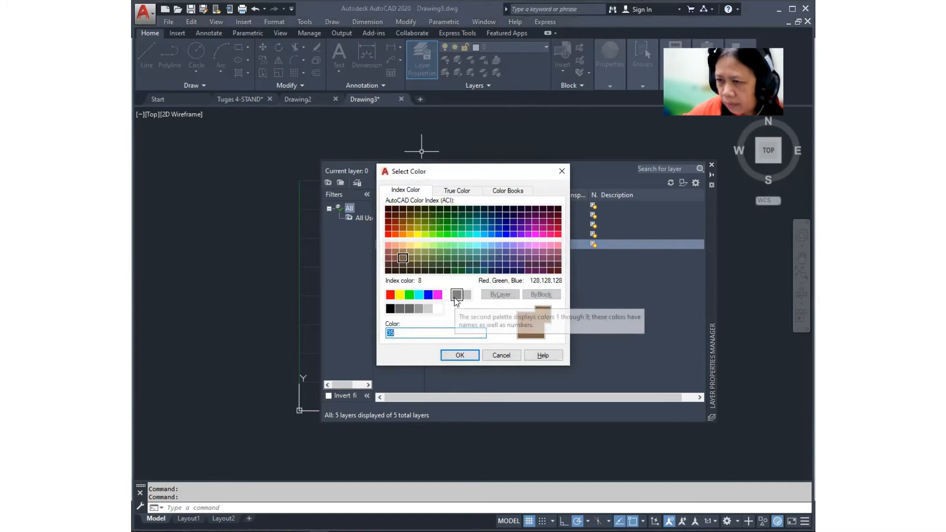
pyautogui.click(437, 294)
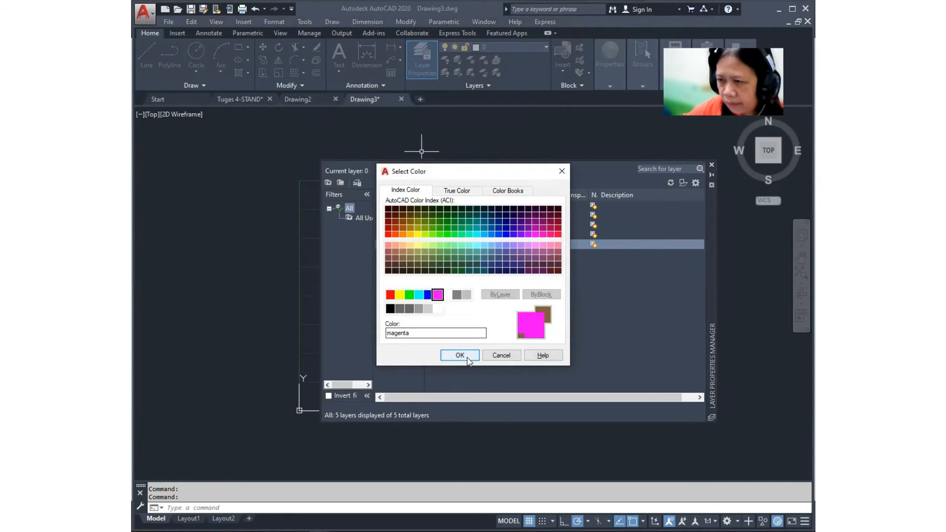
pyautogui.click(470, 355)
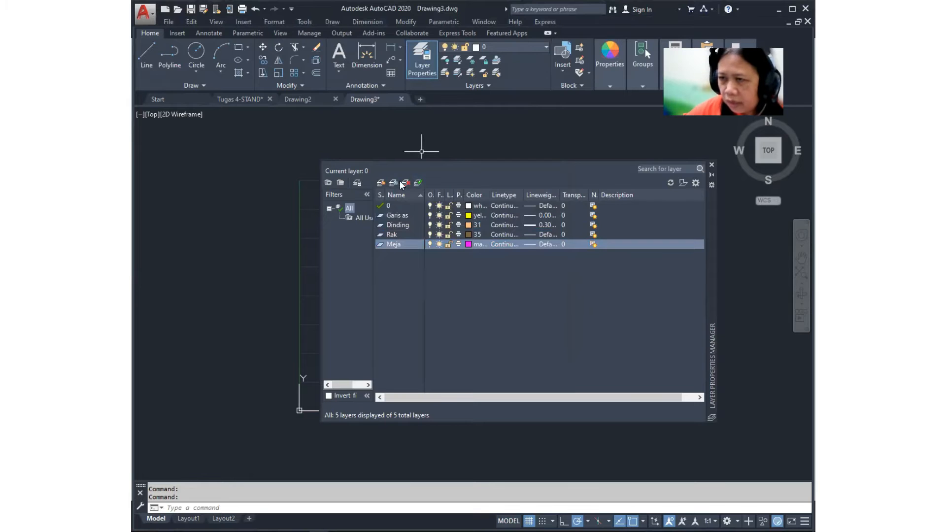
# Step: Create a new layer named Kursi and set its colour to index colour 41
pyautogui.click(380, 183)
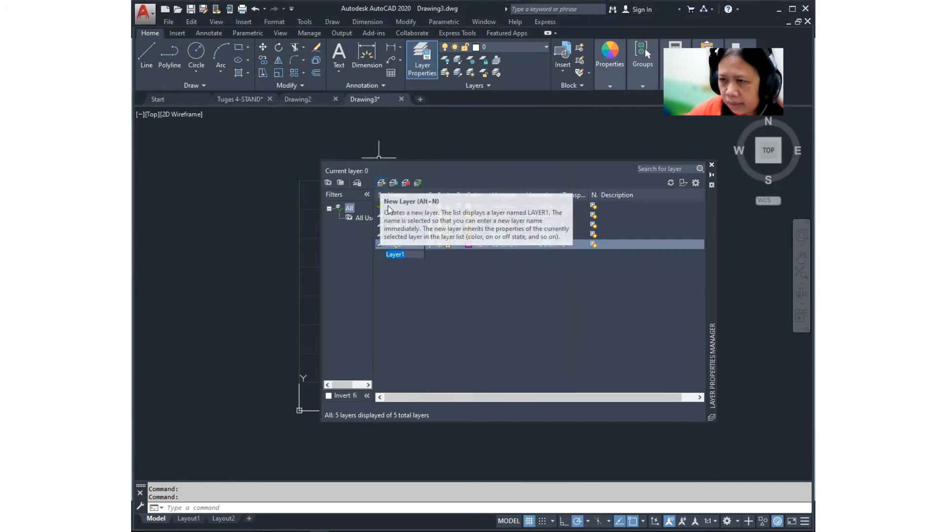
pyautogui.write('Kursi')
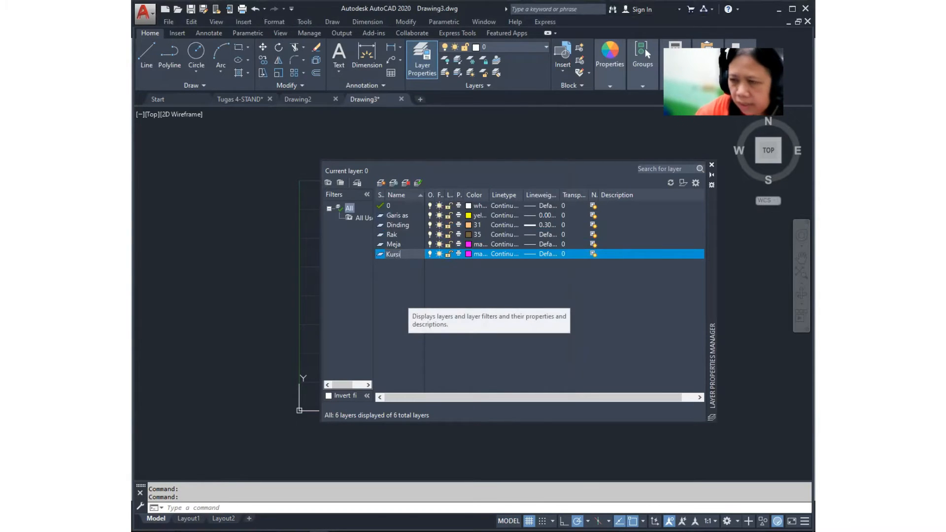
pyautogui.click(468, 254)
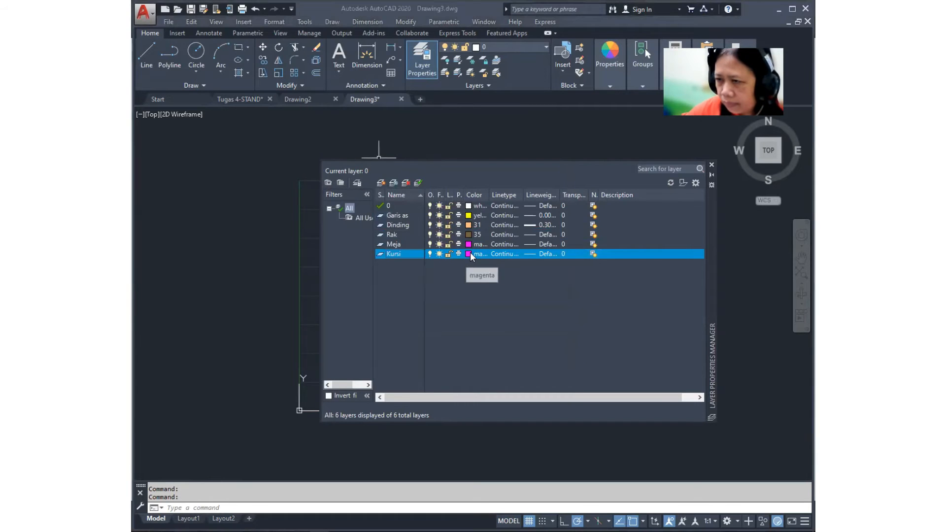
pyautogui.click(428, 295)
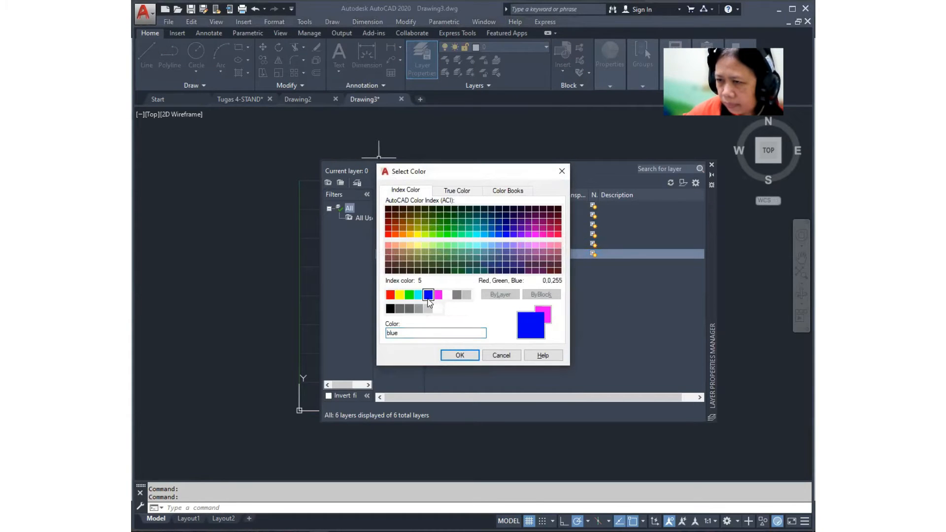
pyautogui.click(410, 245)
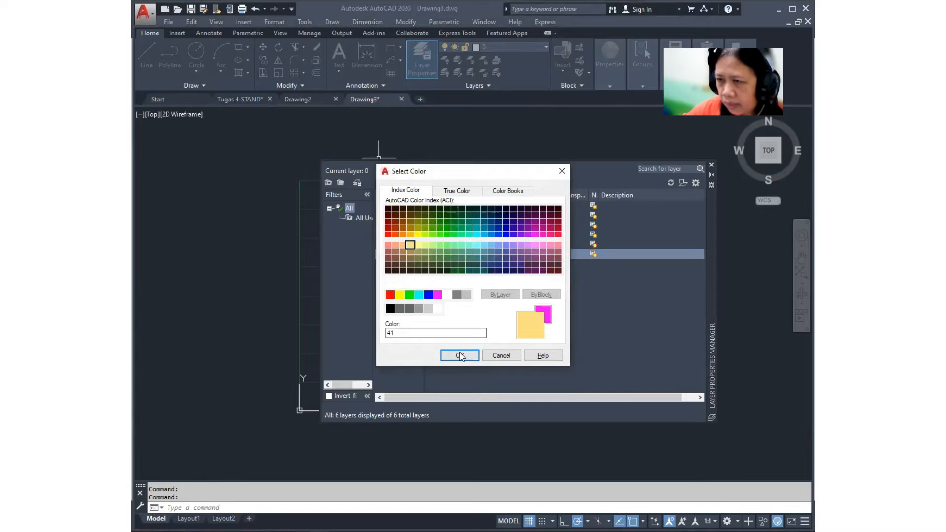
pyautogui.click(460, 355)
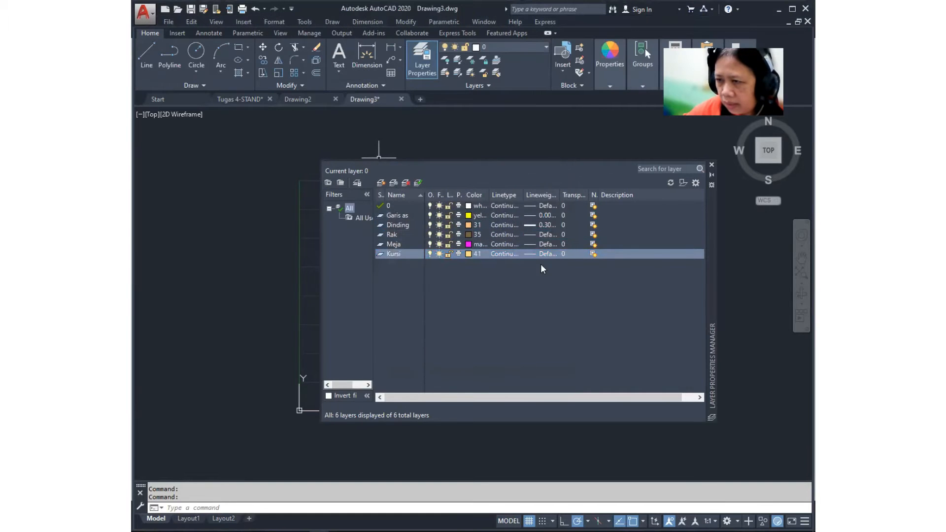
# Step: Create a new layer named Tanaman and set its colour to green
pyautogui.click(383, 182)
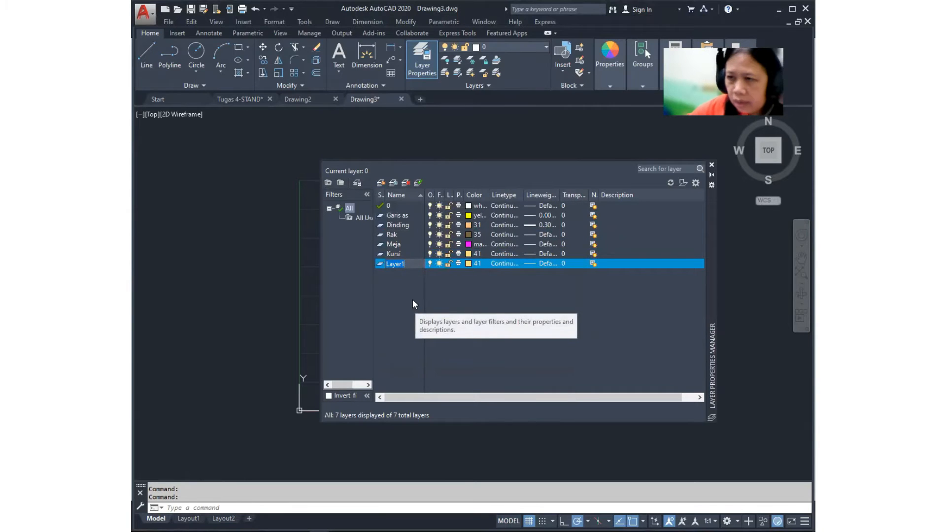
pyautogui.write('Tanaman')
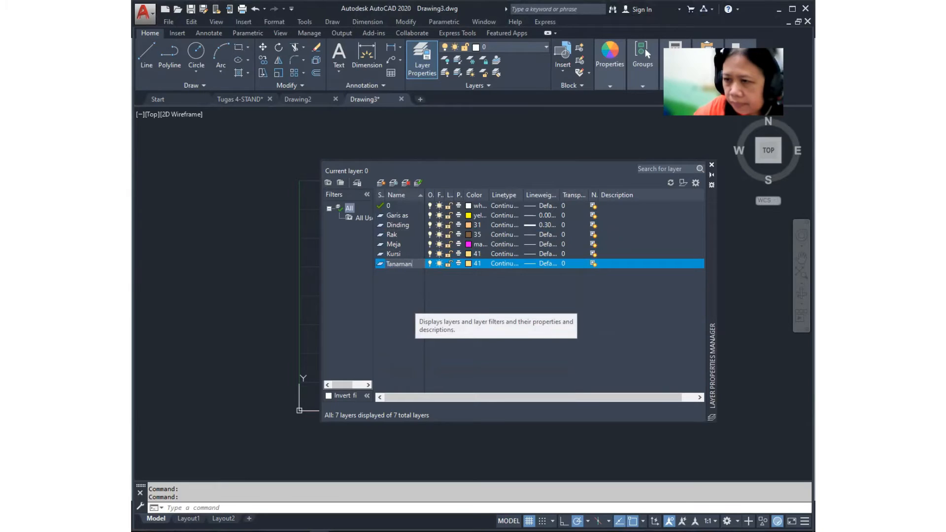
pyautogui.click(470, 264)
pyautogui.click(412, 296)
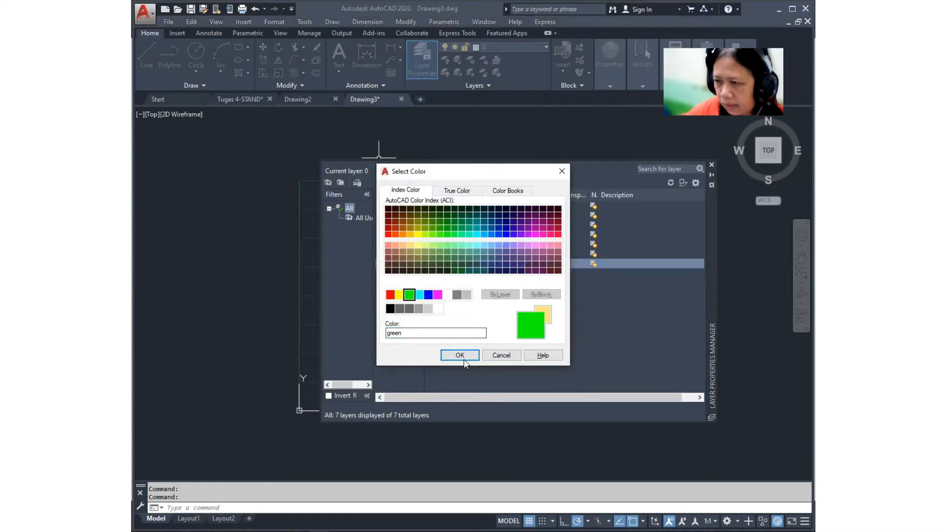
pyautogui.click(459, 355)
# Step: Create a new layer named Teks and set its colour to index colour 141
pyautogui.click(381, 184)
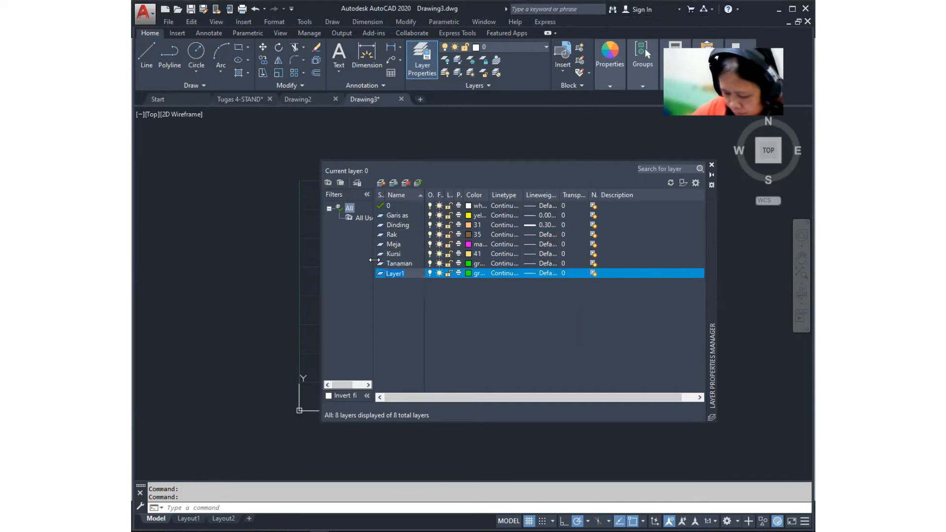
pyautogui.write('Teks')
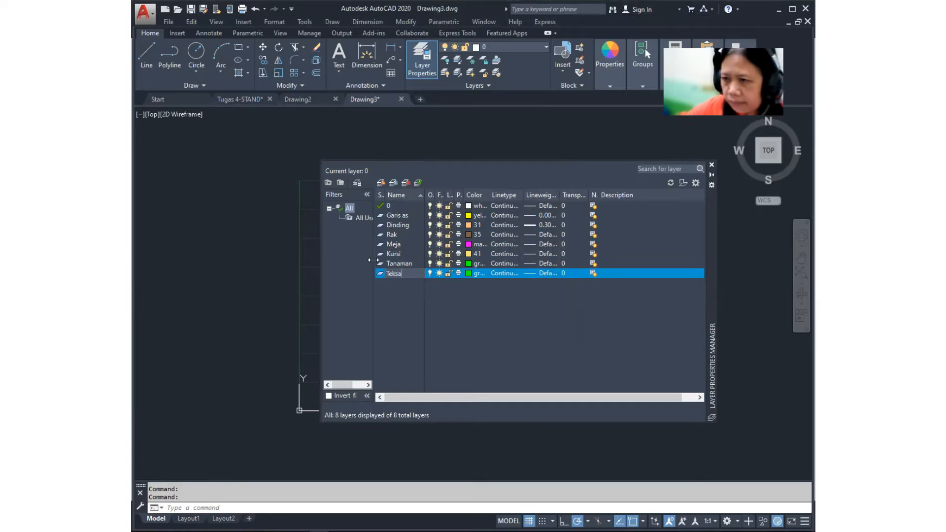
pyautogui.click(468, 274)
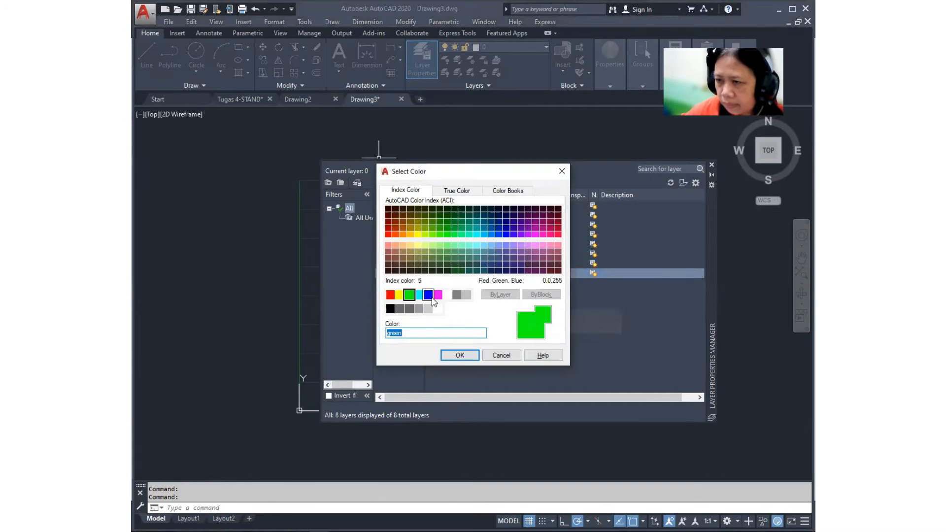
pyautogui.click(483, 243)
pyautogui.click(458, 354)
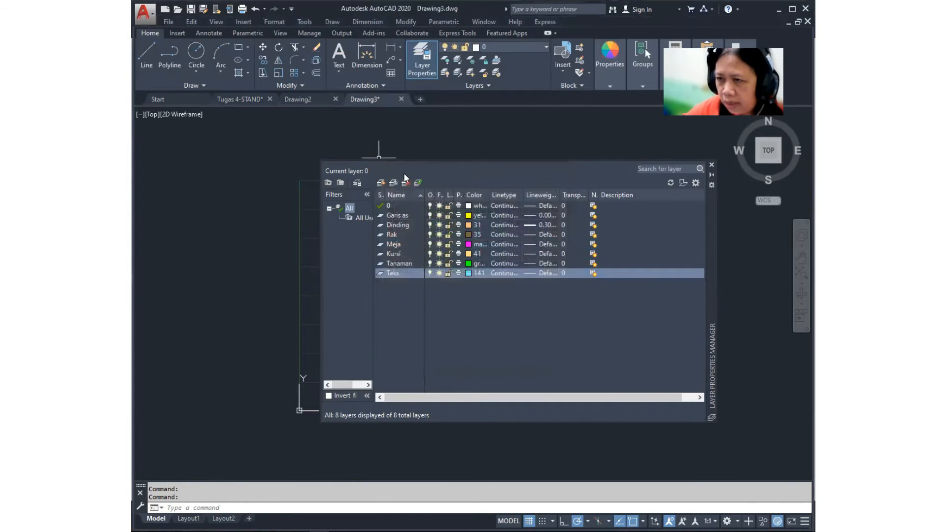
# Step: Create a new layer named Ukuran and set its colour to index colour 8
pyautogui.click(385, 183)
pyautogui.write('Ukuran')
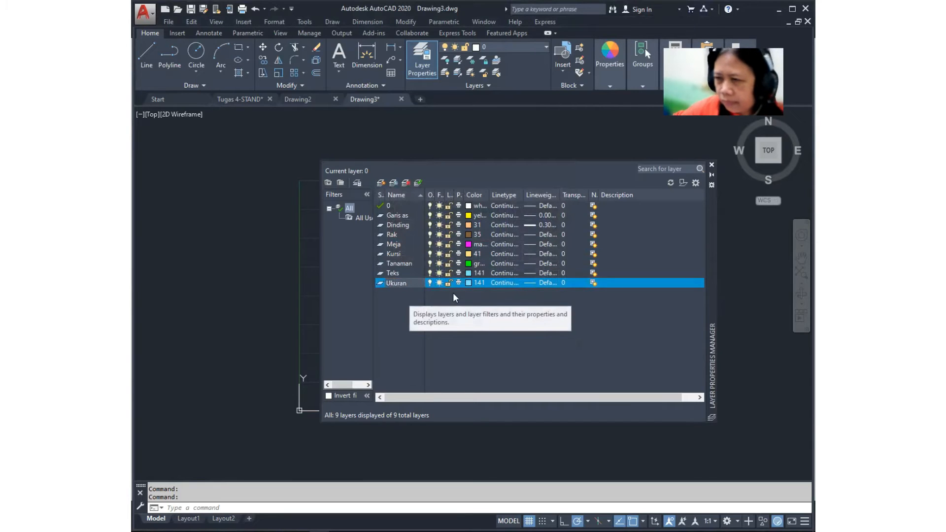
pyautogui.click(469, 282)
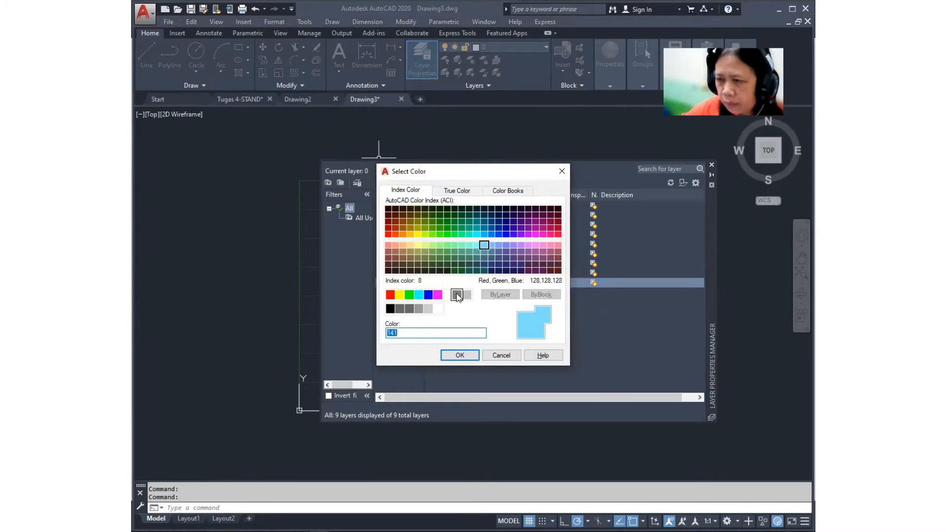
pyautogui.click(457, 294)
pyautogui.click(460, 355)
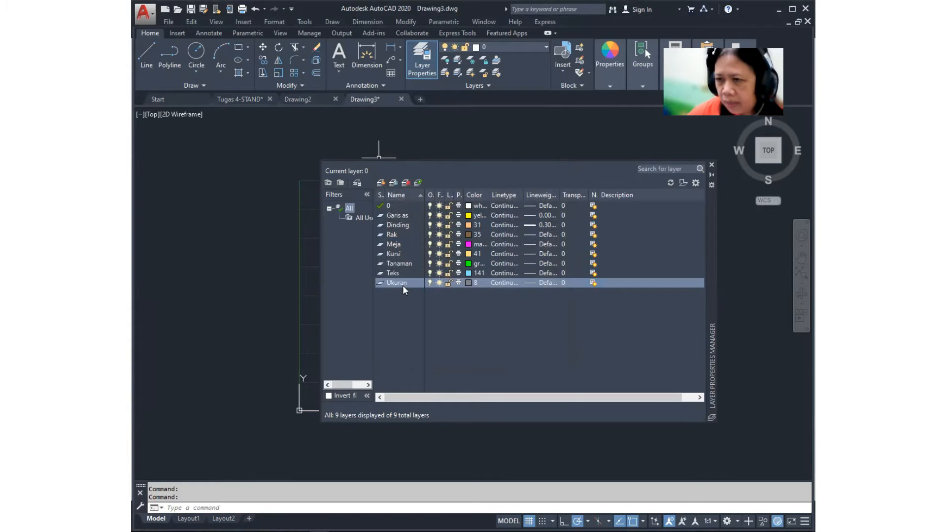
# Step: Rename the Rak layer as Rak & Display and close the layer manager
pyautogui.click(398, 245)
pyautogui.click(398, 234)
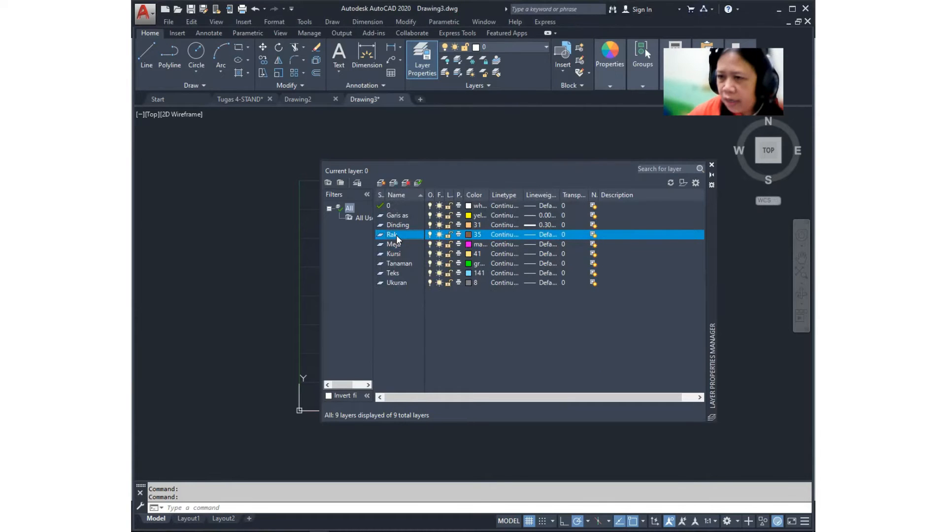
pyautogui.rightClick(397, 238)
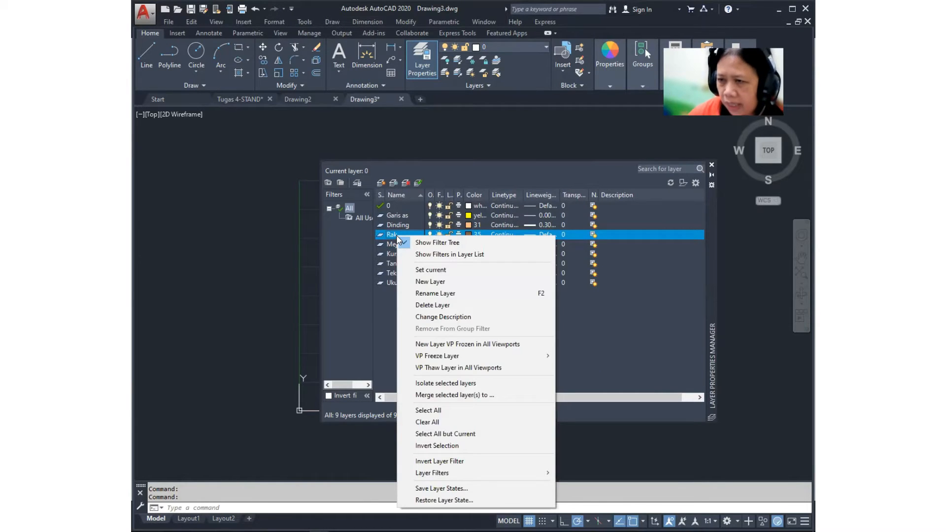
pyautogui.click(436, 293)
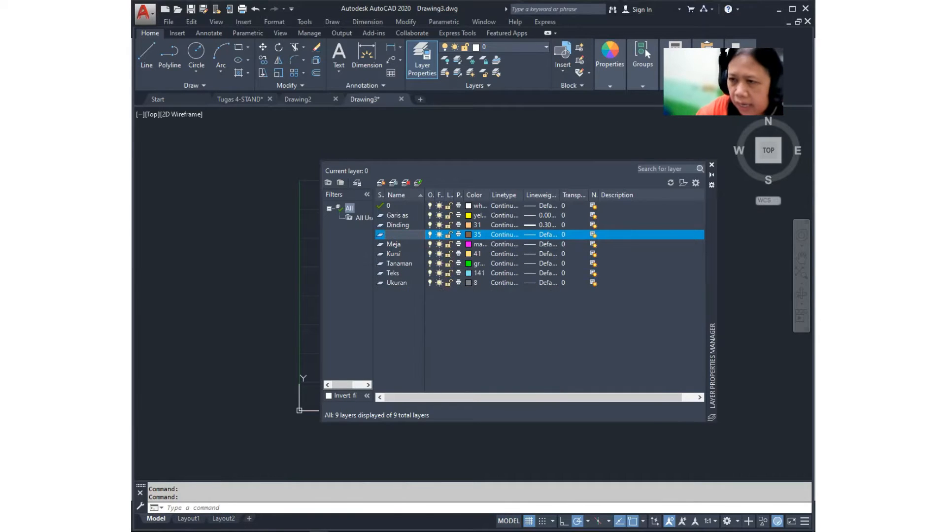
pyautogui.write('Rak')
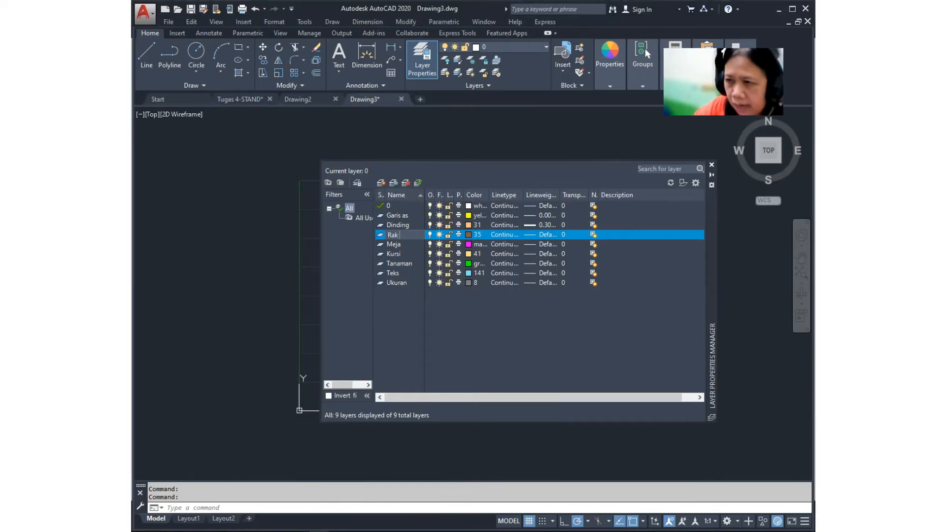
pyautogui.write(' & Di')
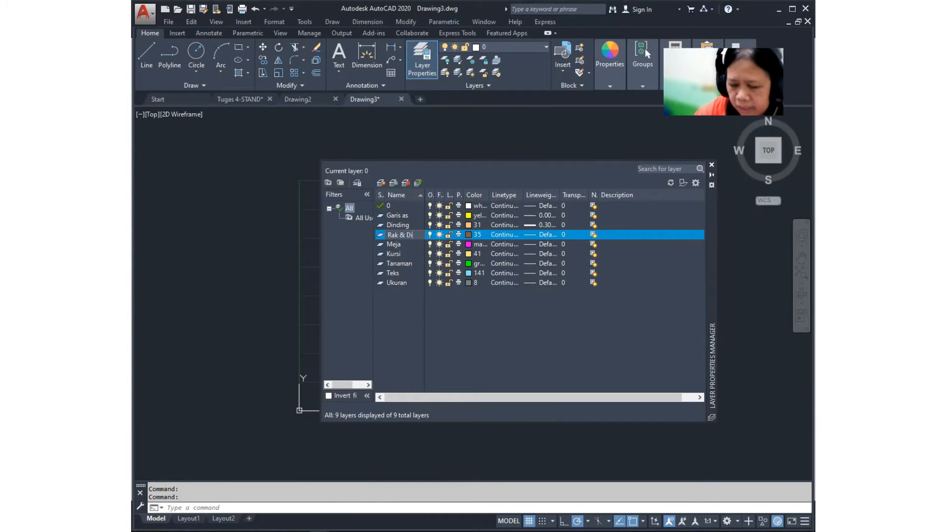
pyautogui.write('splay')
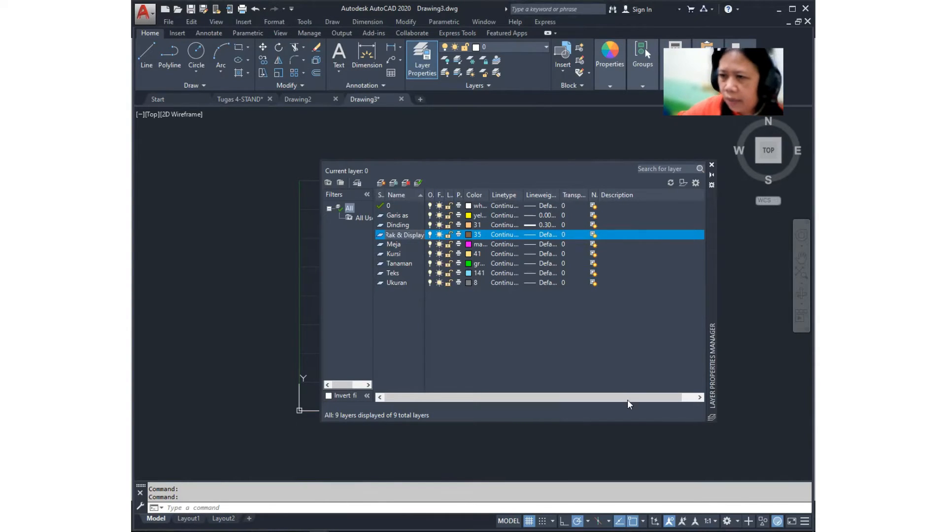
pyautogui.press('Return')
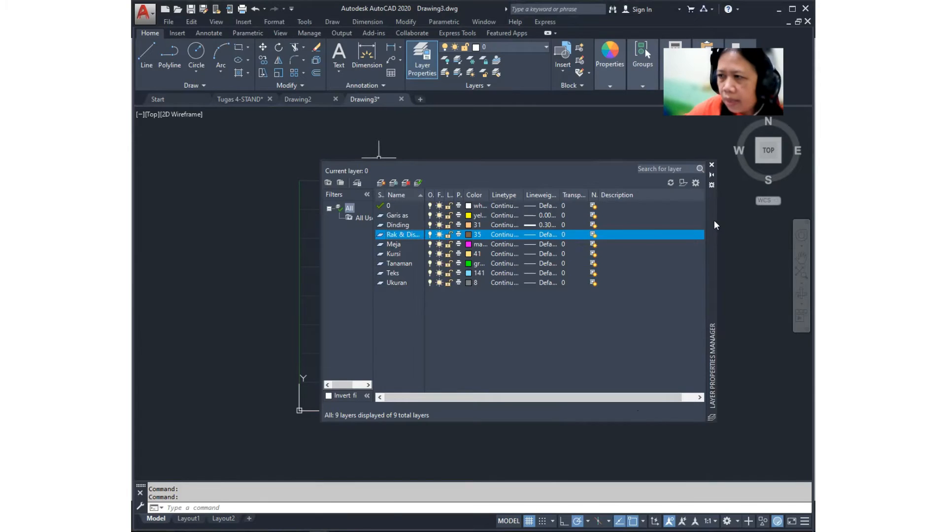
pyautogui.click(712, 165)
# Step: Make Garis as the current layer
pyautogui.moveTo(478, 316); pyautogui.dragTo(511, 296, button='middle')
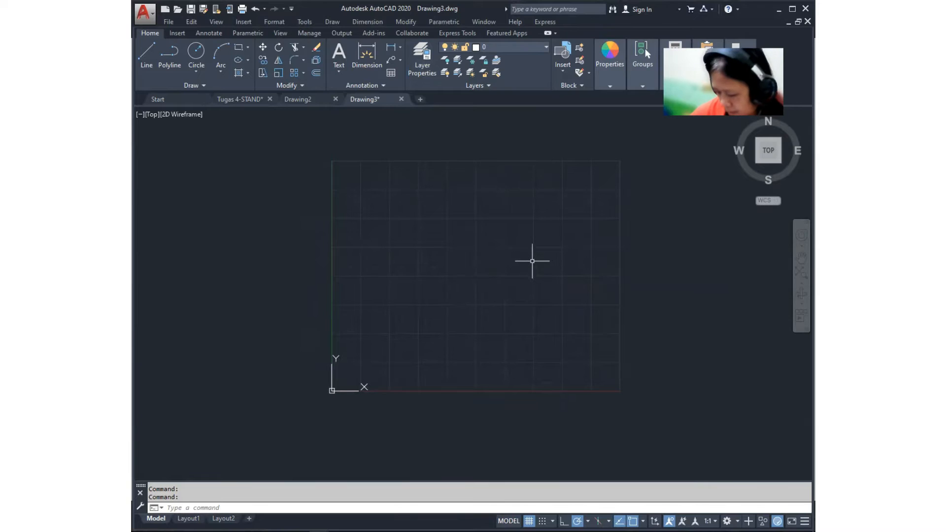
pyautogui.click(533, 46)
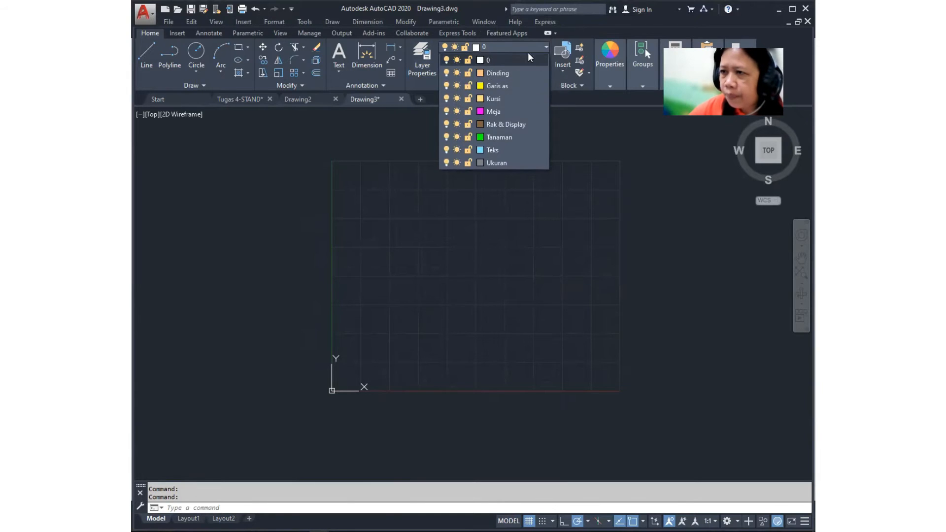
pyautogui.click(522, 88)
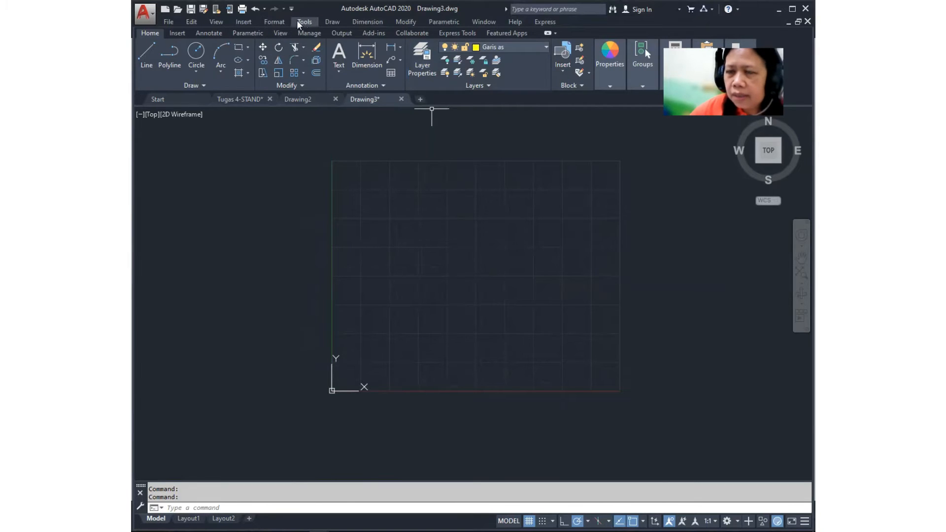
pyautogui.click(333, 22)
pyautogui.click(488, 245)
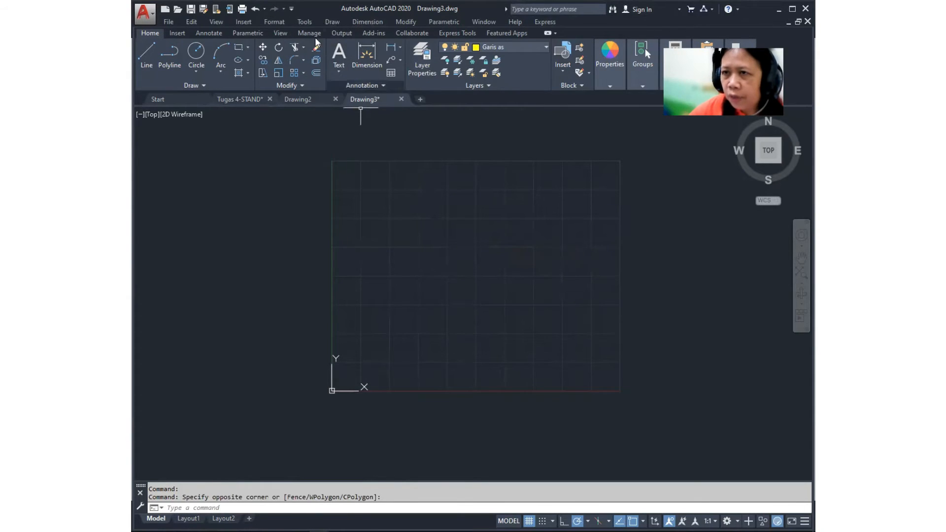
pyautogui.click(334, 25)
pyautogui.click(485, 189)
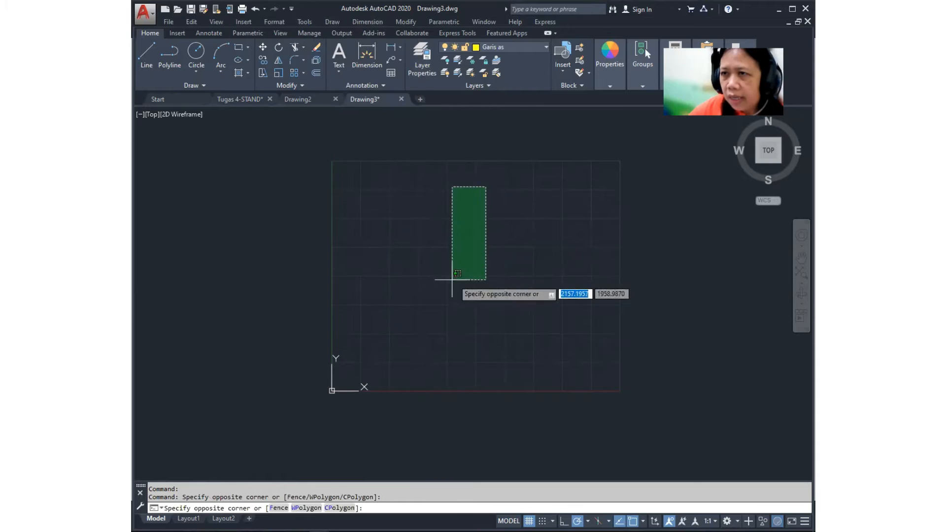
pyautogui.click(448, 282)
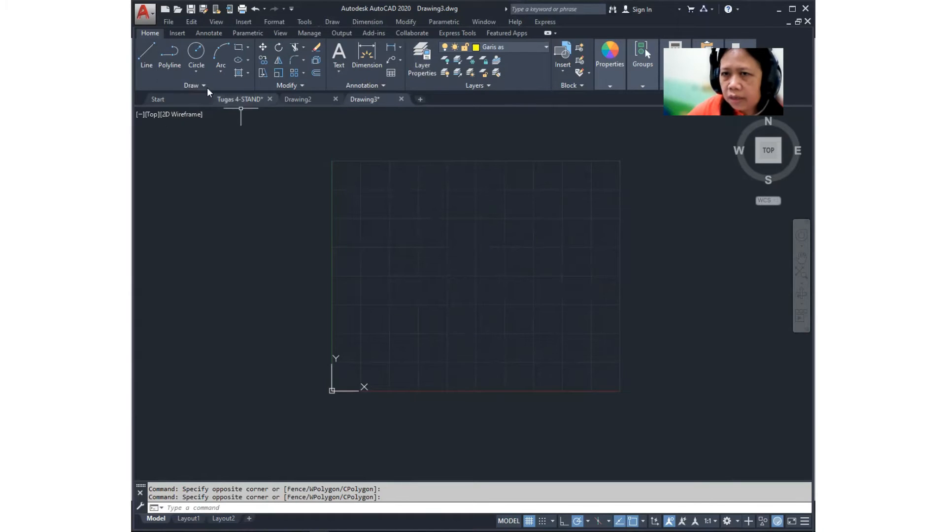
pyautogui.press('ctrl')
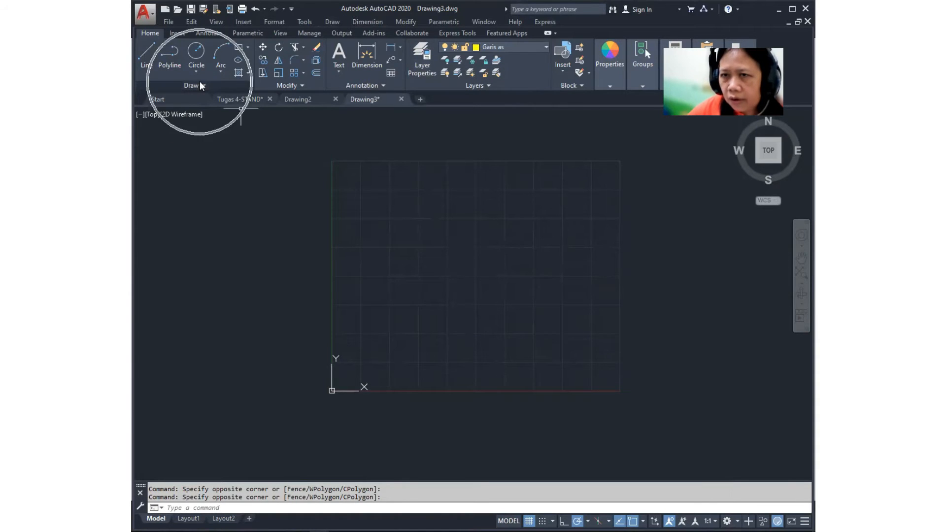
# Step: Draw a closed rectangle with the Line tool, 4000 mm wide and 3000 mm high, inside the grid near its lower-left corner
pyautogui.click(149, 59)
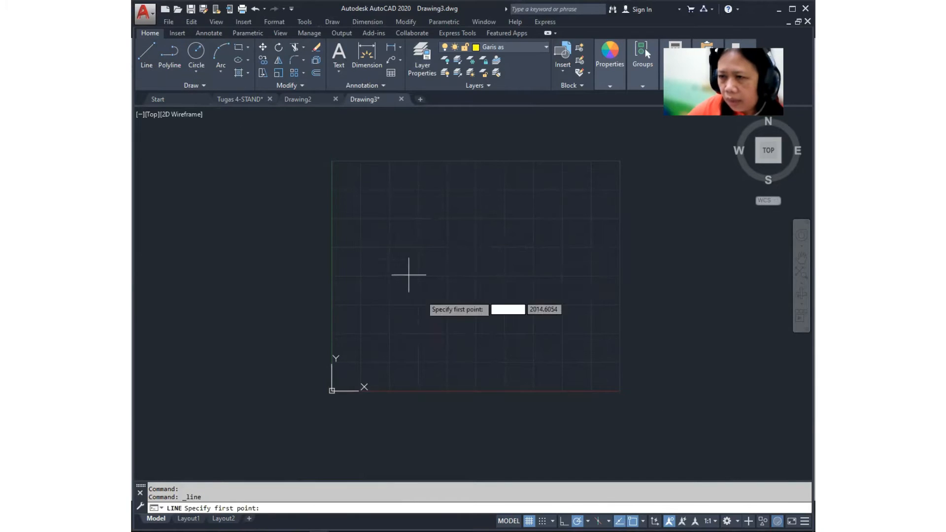
pyautogui.click(353, 369)
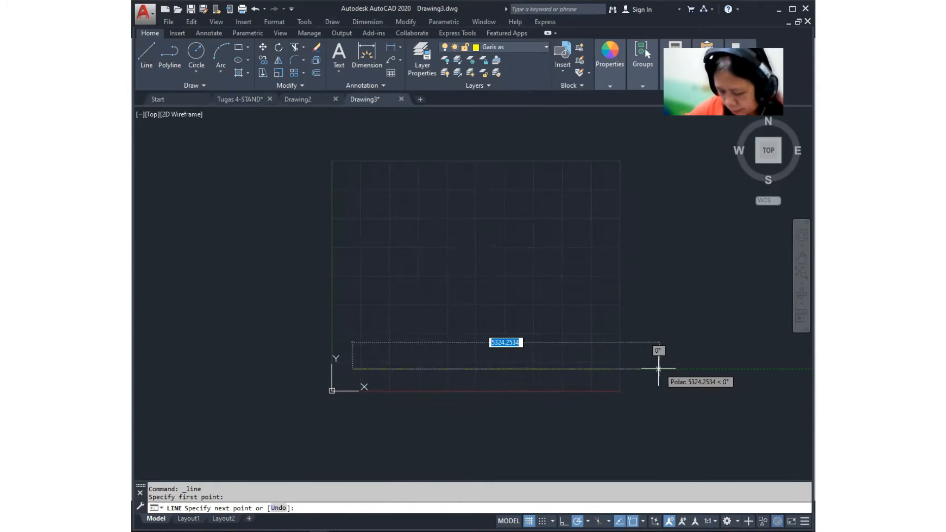
pyautogui.write('4000')
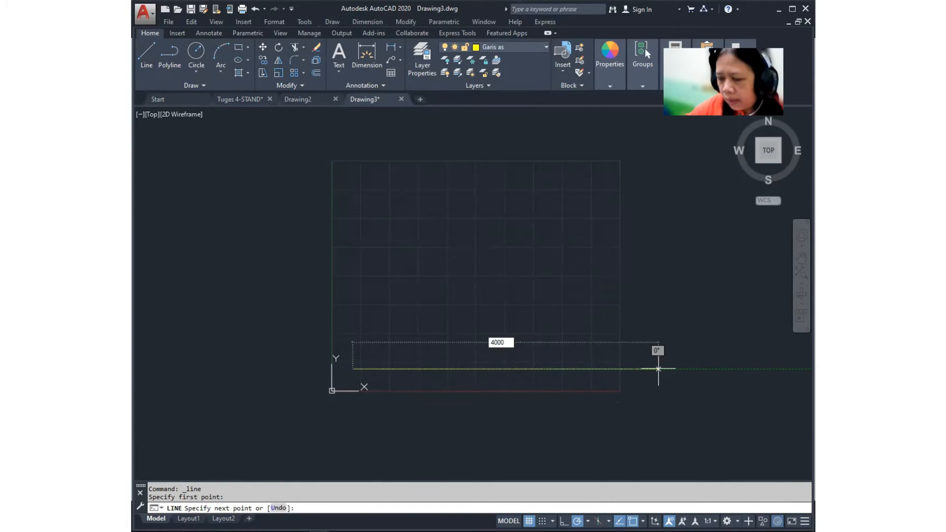
pyautogui.press('Return')
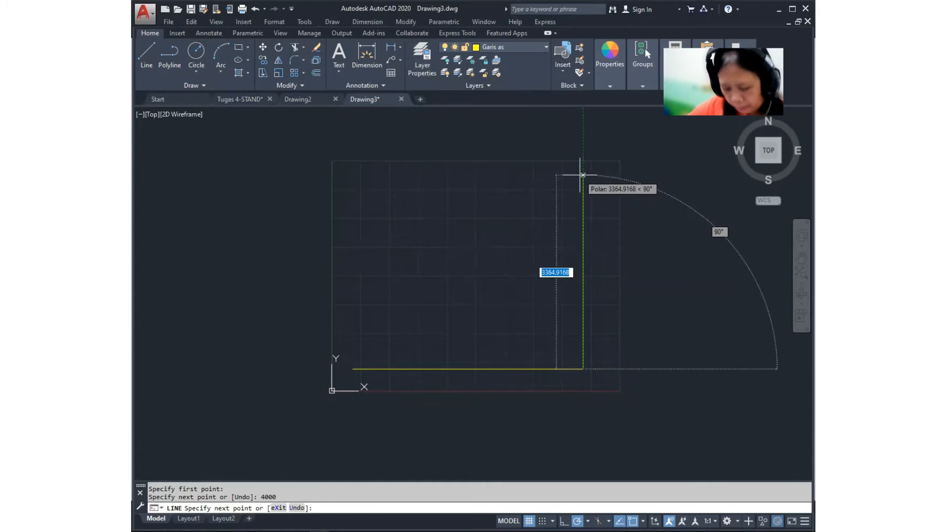
pyautogui.write('3000')
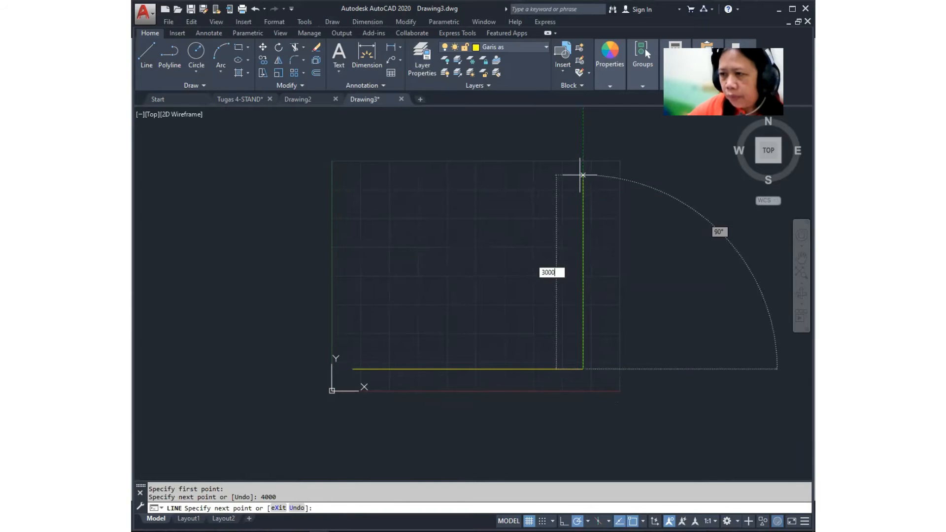
pyautogui.press('Return')
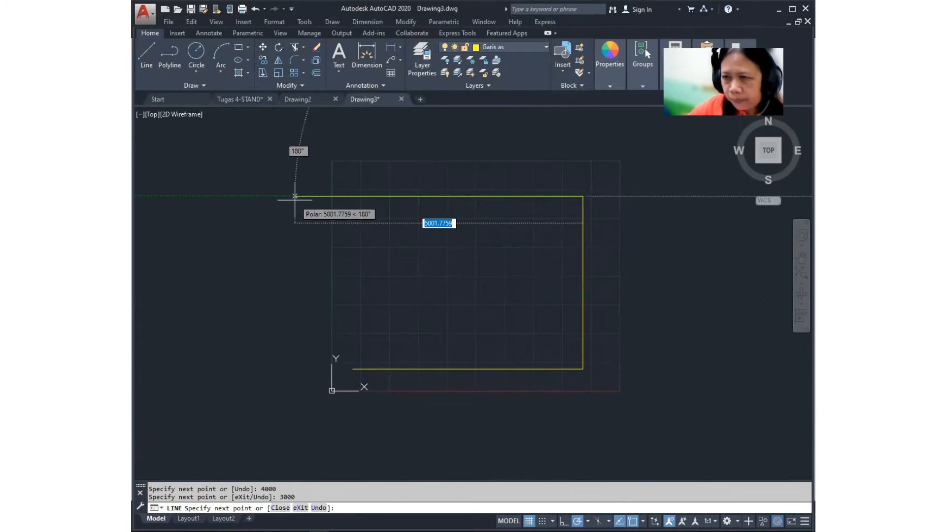
pyautogui.write('4000')
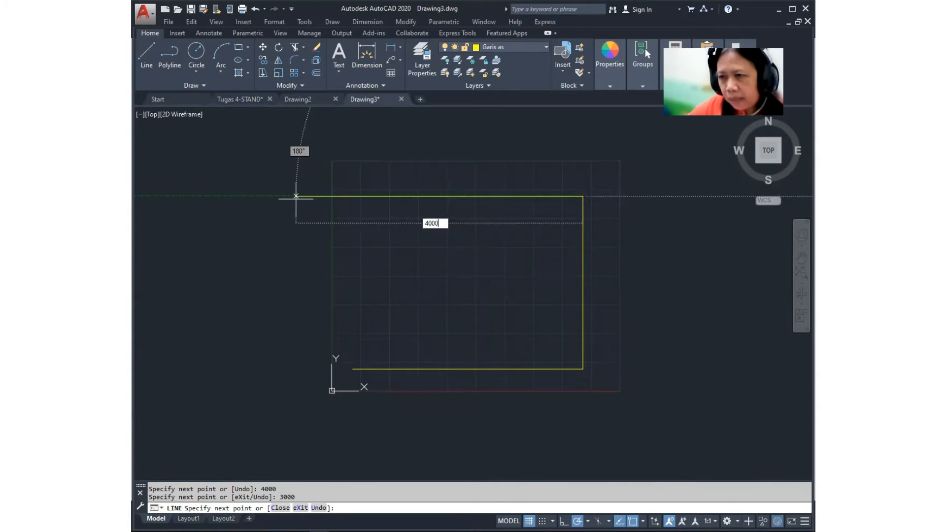
pyautogui.press('Return')
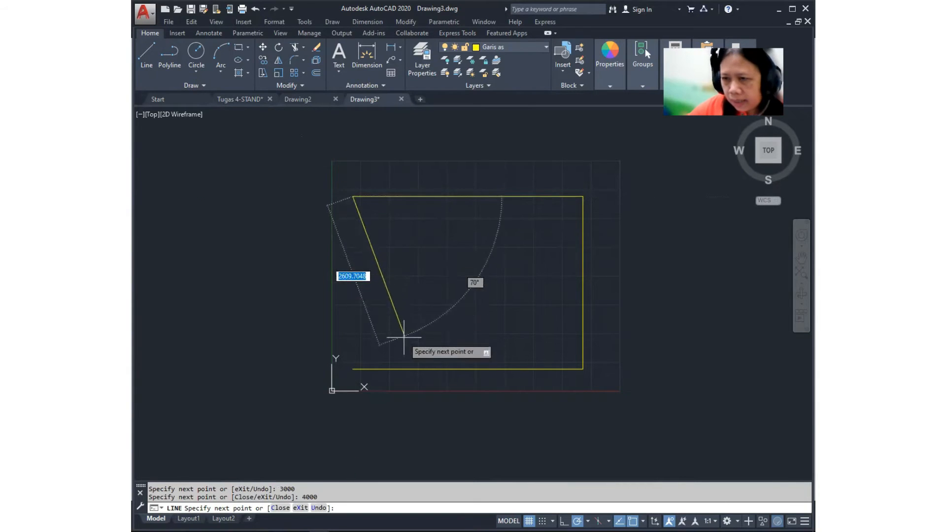
pyautogui.click(352, 368)
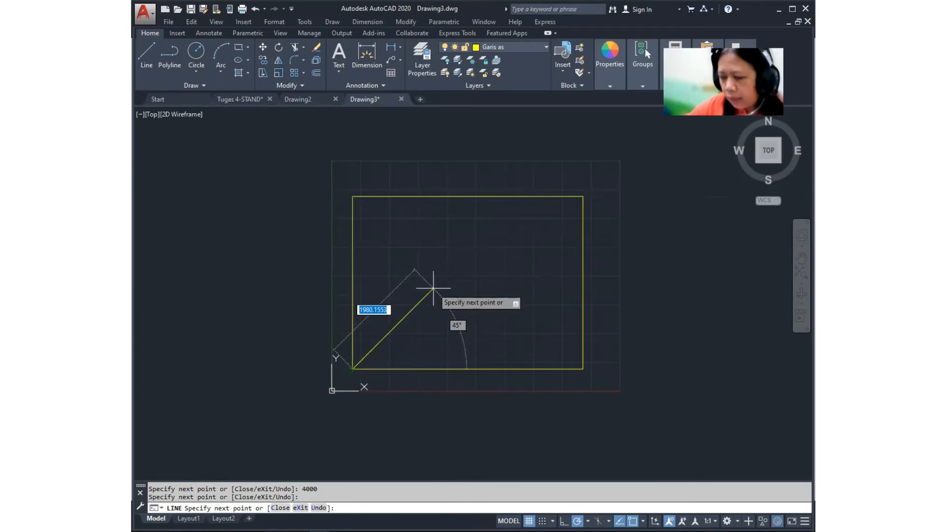
pyautogui.press('Return')
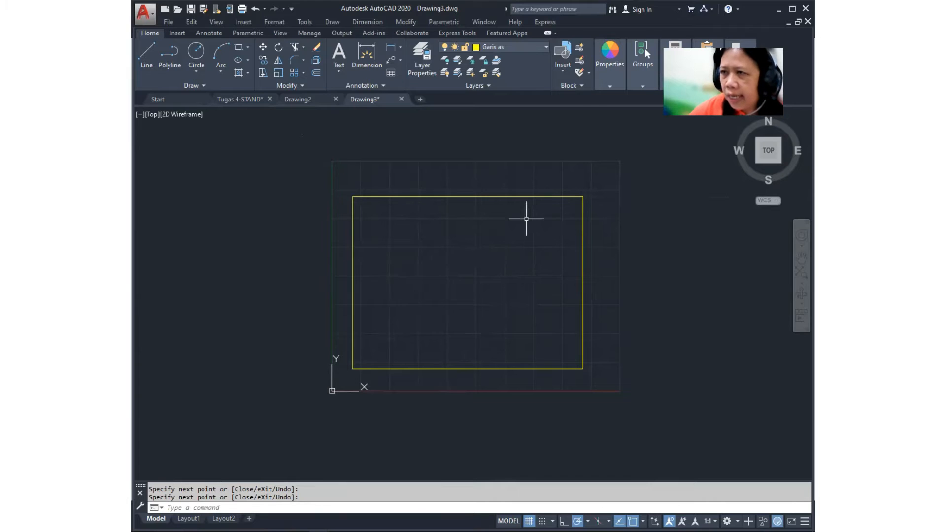
# Step: Make Dinding the current layer
pyautogui.click(525, 45)
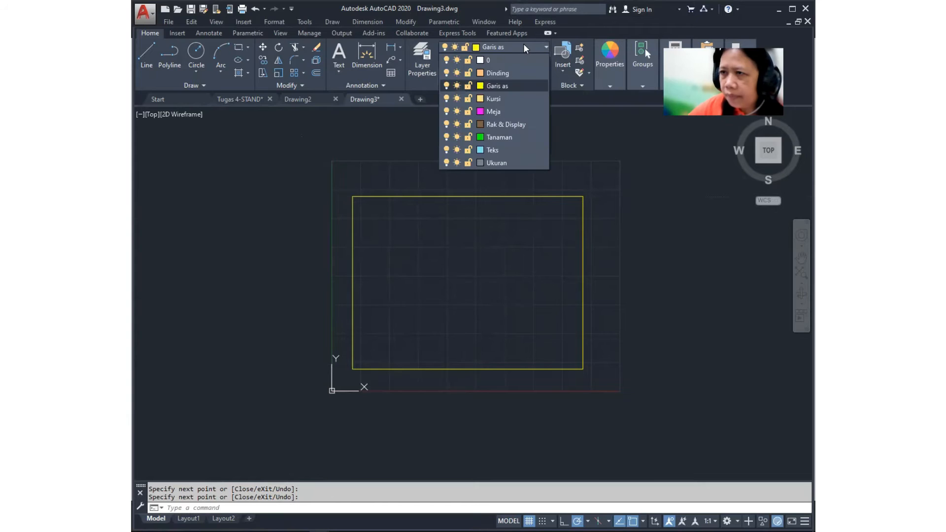
pyautogui.click(498, 73)
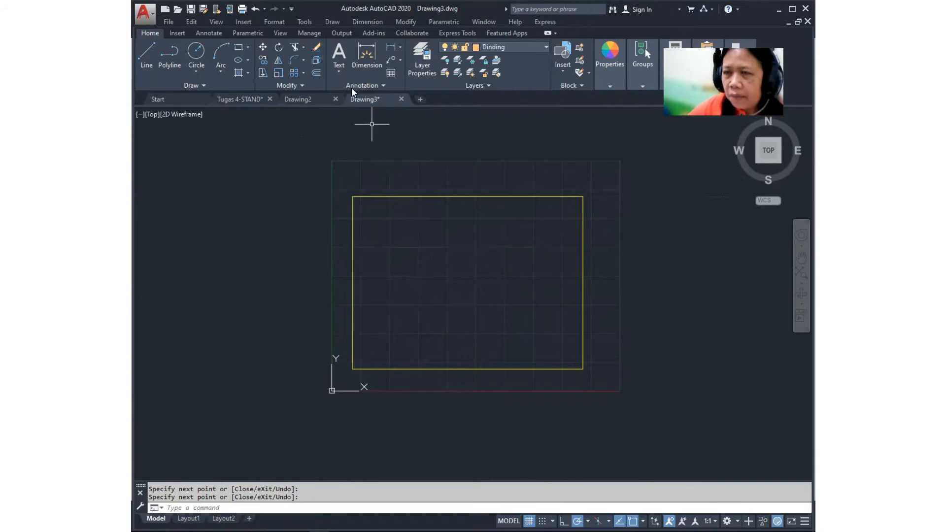
pyautogui.click(327, 22)
pyautogui.press('ctrl')
pyautogui.press('Escape')
pyautogui.press('Escape')
pyautogui.click(498, 166)
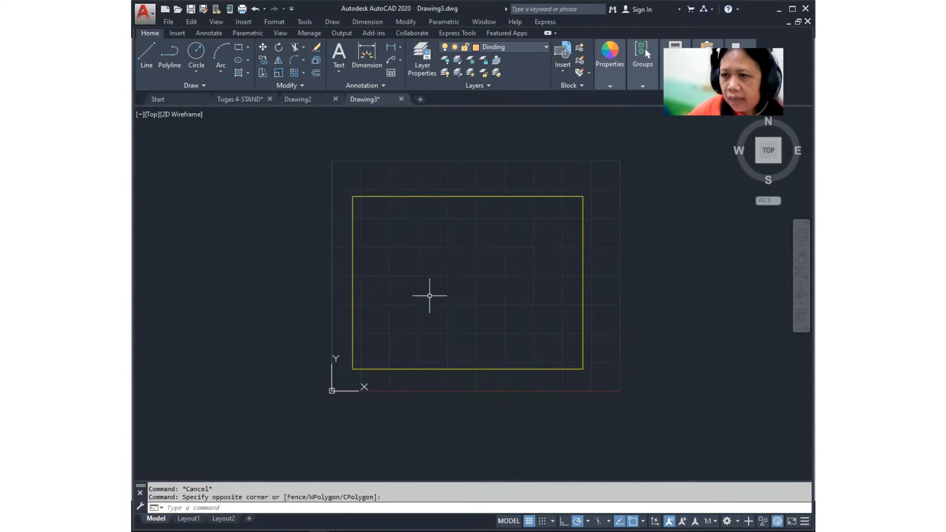
# Step: Set the multiline scale to 50 and leave the multiline command
pyautogui.write('ML')
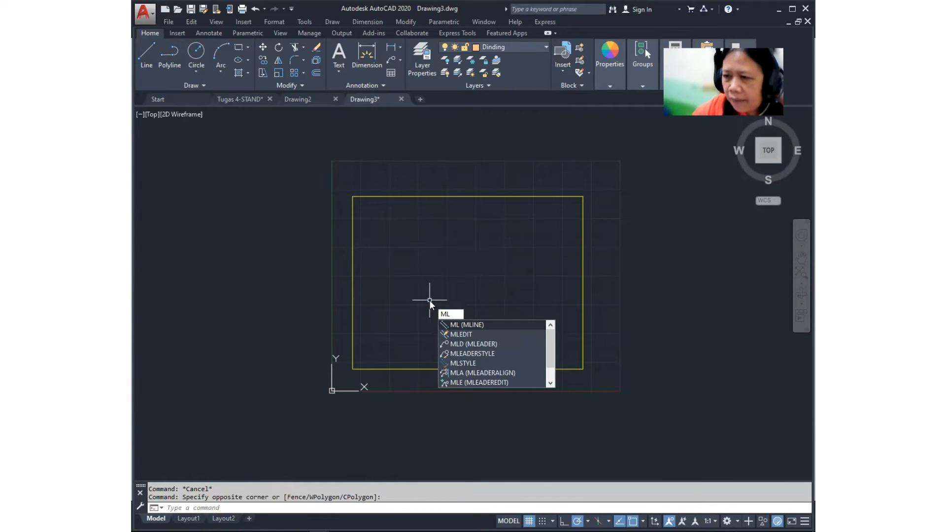
pyautogui.press('Return')
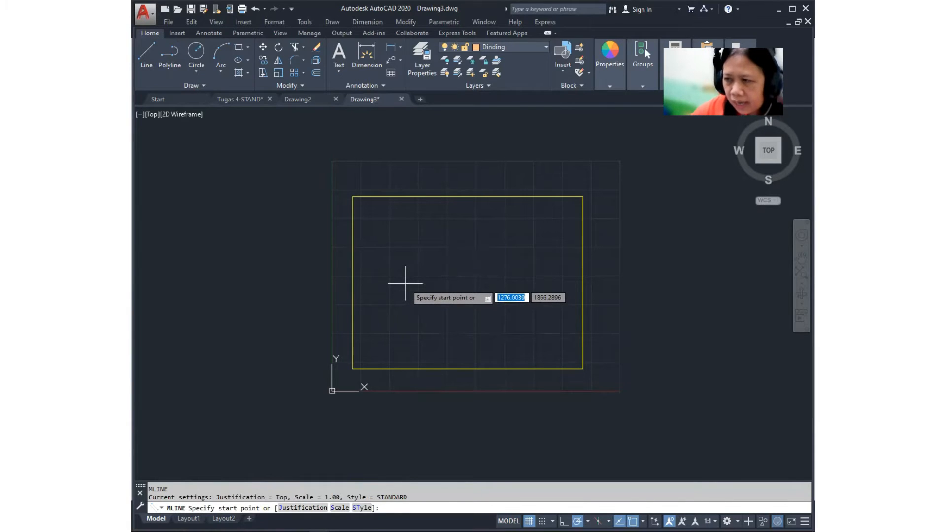
pyautogui.write('s')
pyautogui.press('Return')
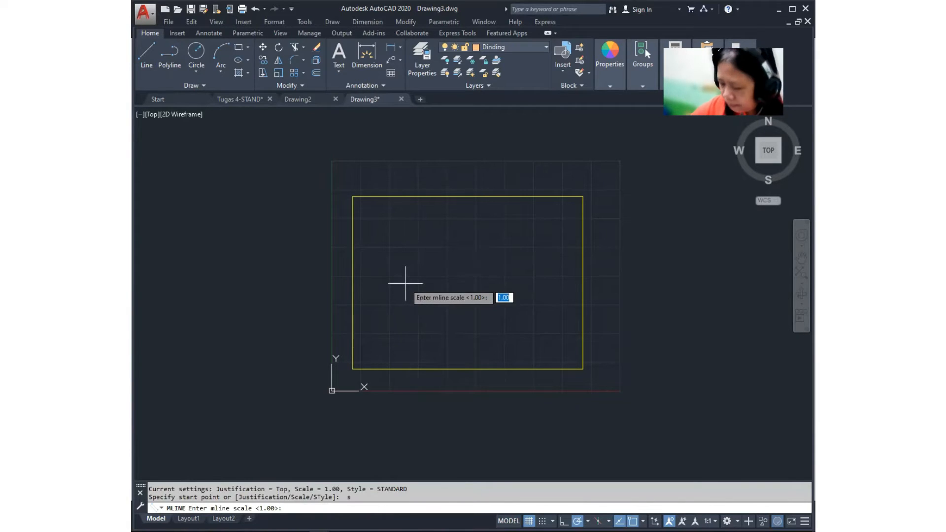
pyautogui.write('50')
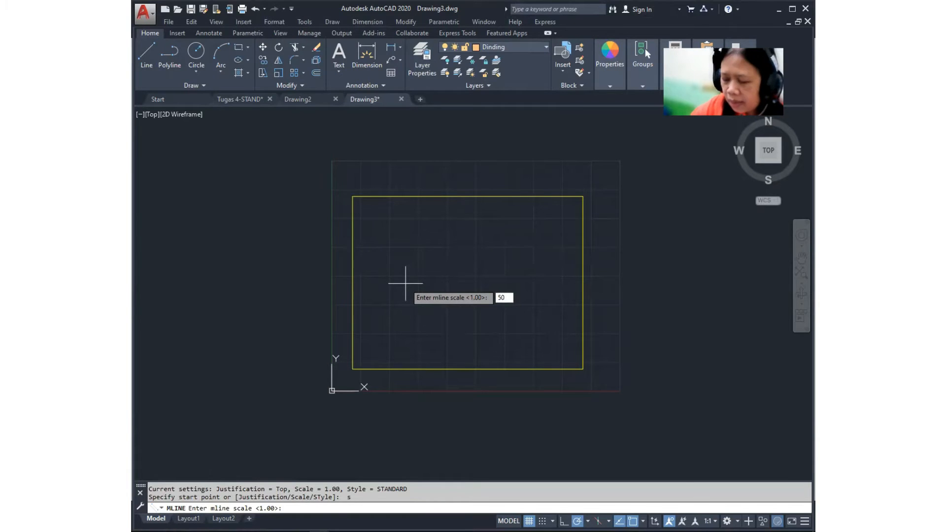
pyautogui.press('Return')
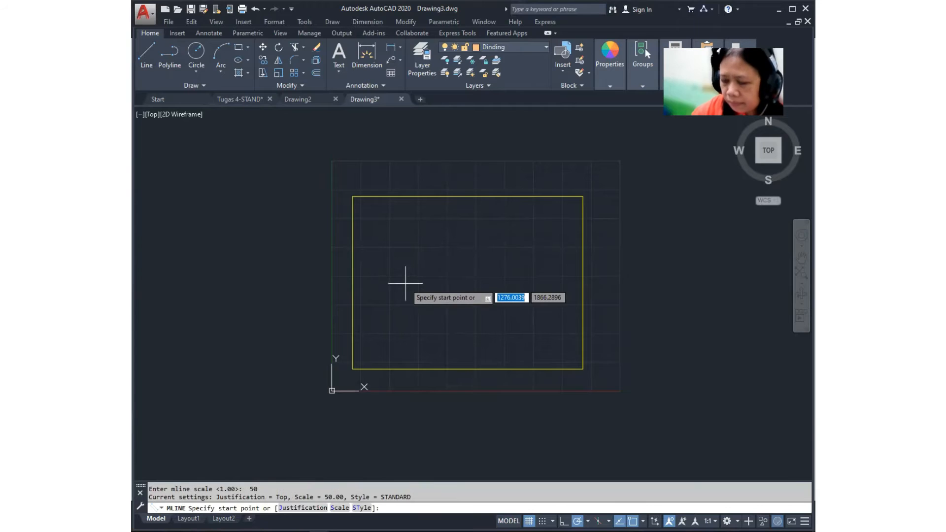
pyautogui.press('Return')
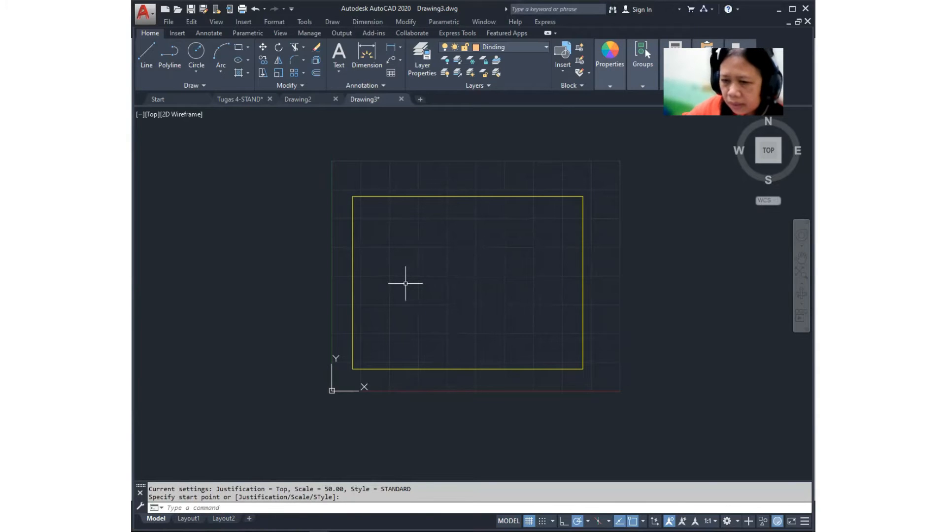
pyautogui.write('J')
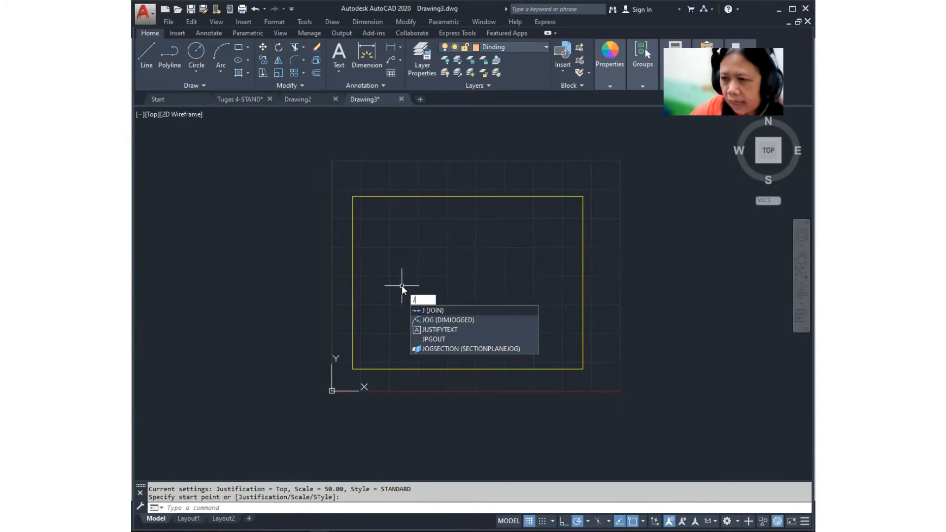
pyautogui.press('Escape')
pyautogui.press('Escape')
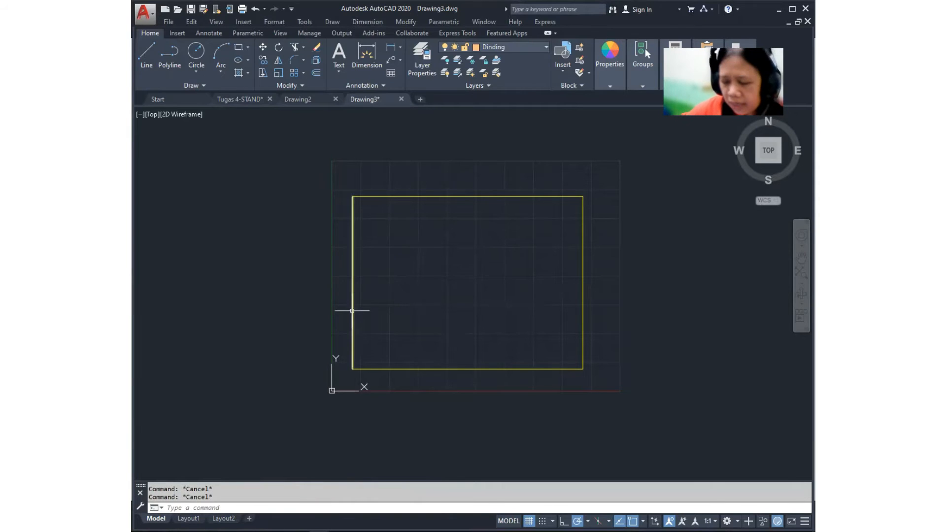
# Step: Start a multiline with scale 50 and Zero justification
pyautogui.write('ML')
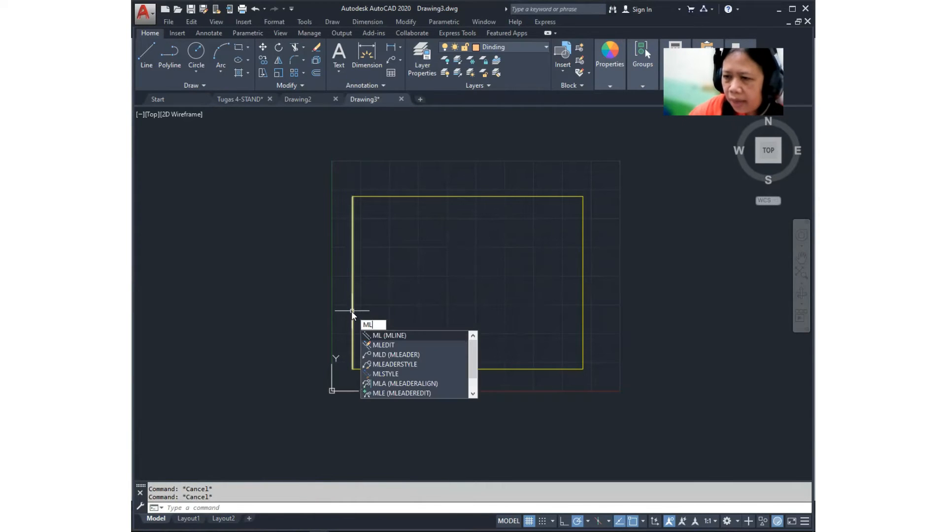
pyautogui.click(402, 336)
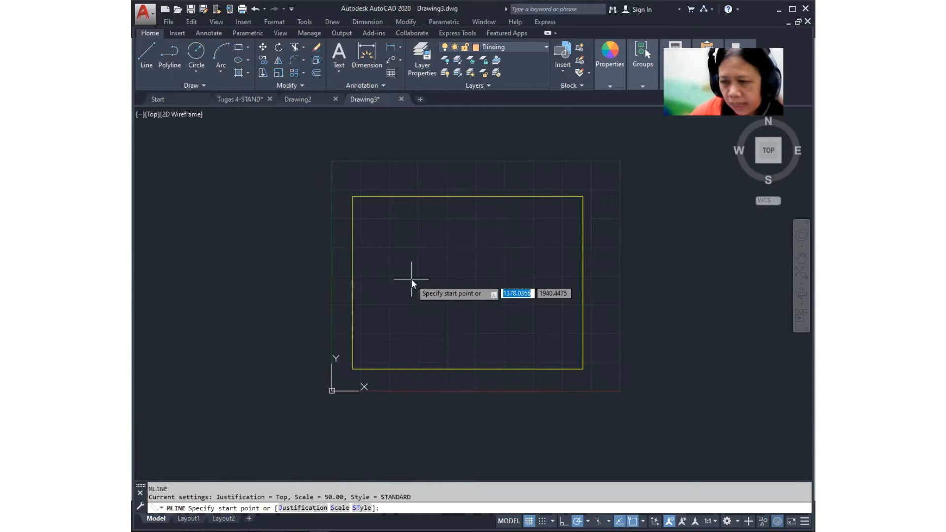
pyautogui.write('s')
pyautogui.press('Return')
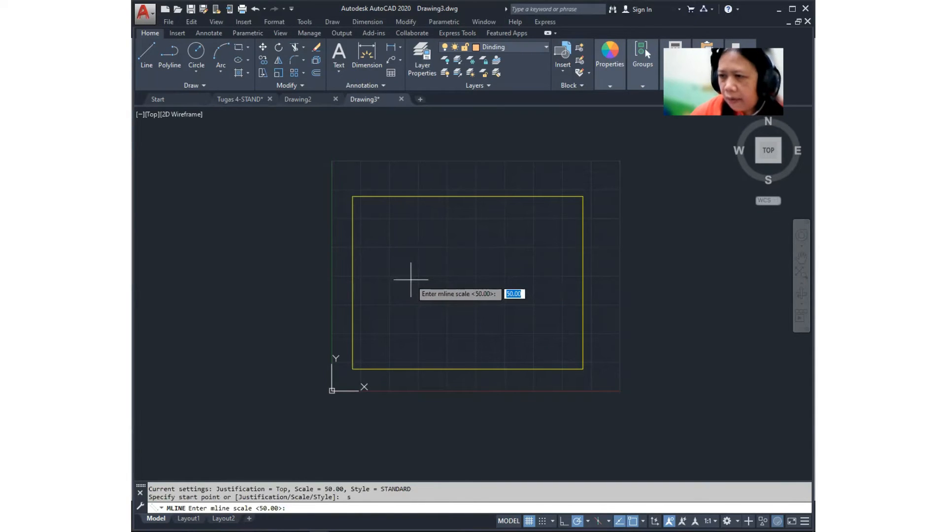
pyautogui.write('50')
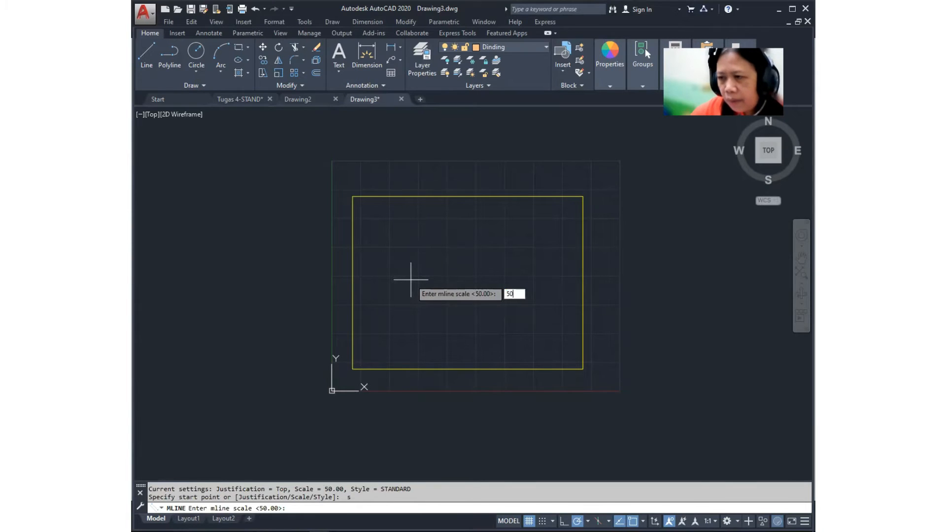
pyautogui.press('Return')
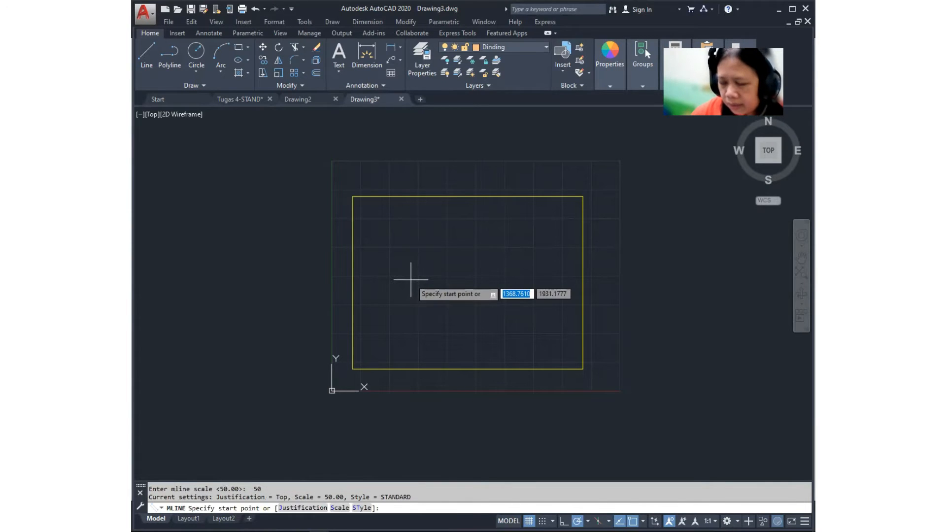
pyautogui.write('j')
pyautogui.press('Return')
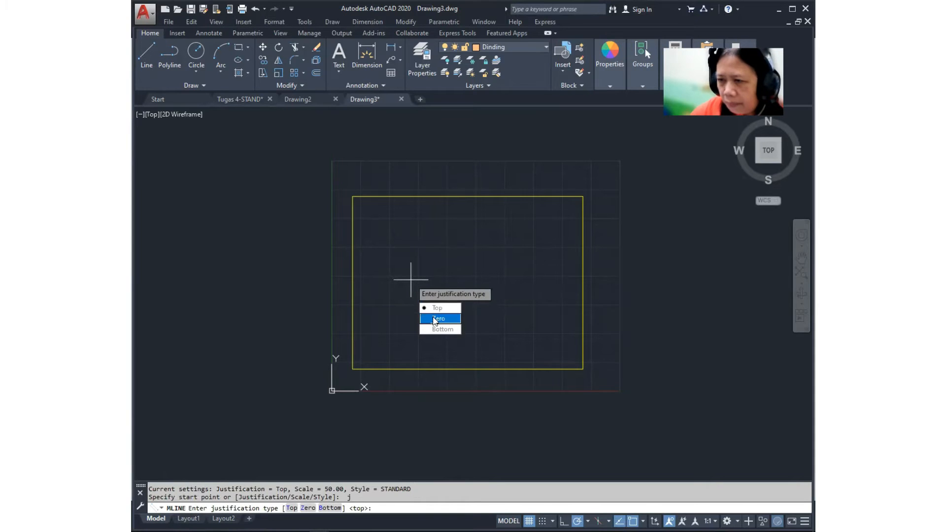
pyautogui.click(436, 319)
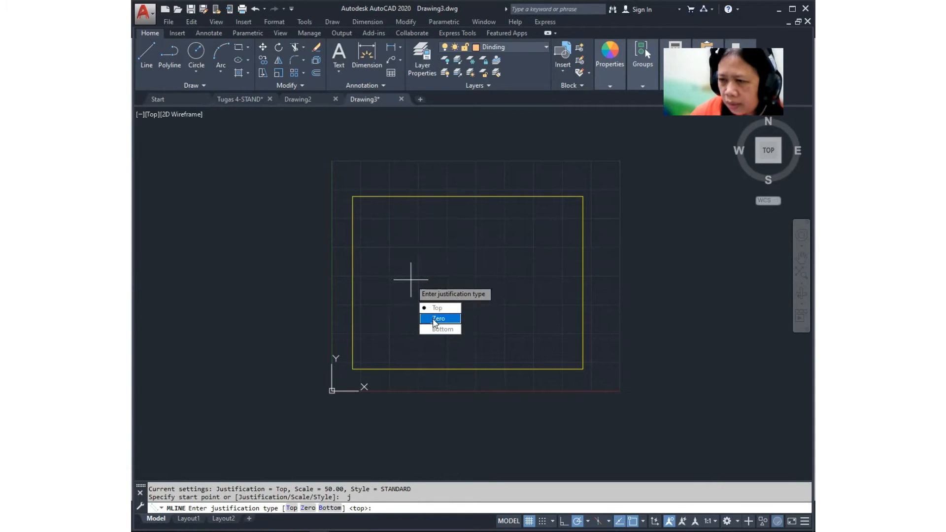
# Step: Draw the multiline wall along the left, upper and right sides of the yellow outline, leaving the lower side open
pyautogui.click(352, 369)
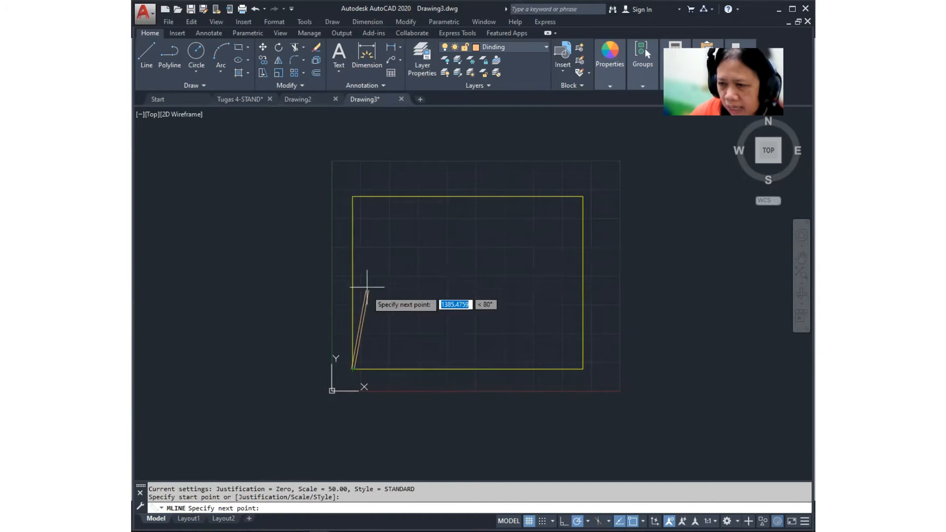
pyautogui.click(353, 196)
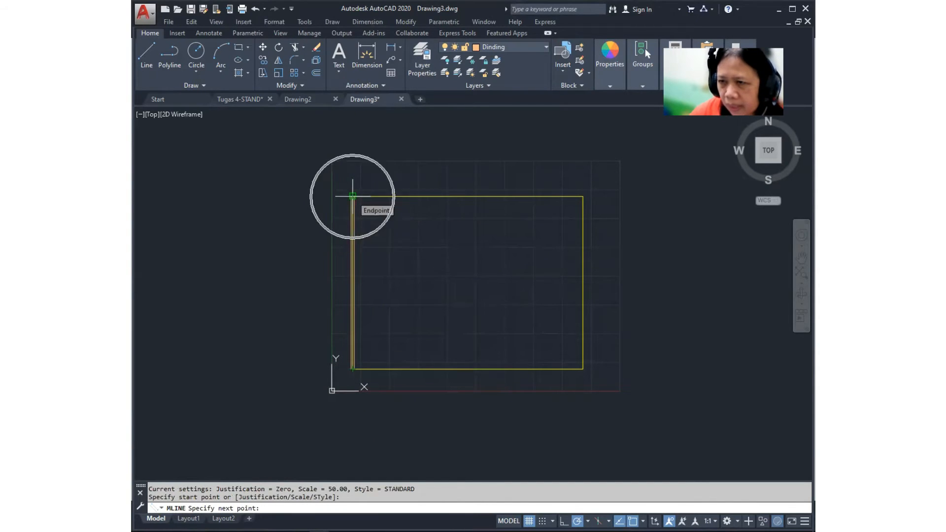
pyautogui.click(583, 196)
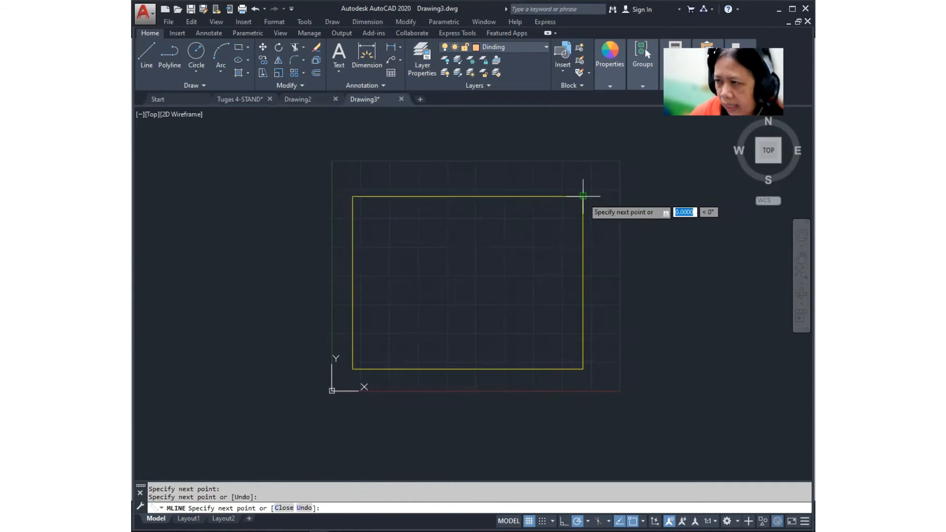
pyautogui.click(583, 369)
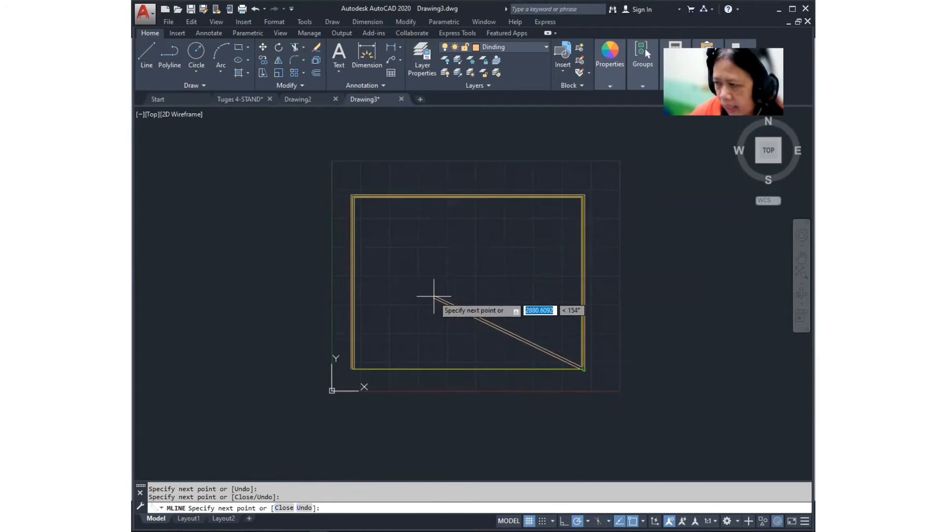
pyautogui.press('Return')
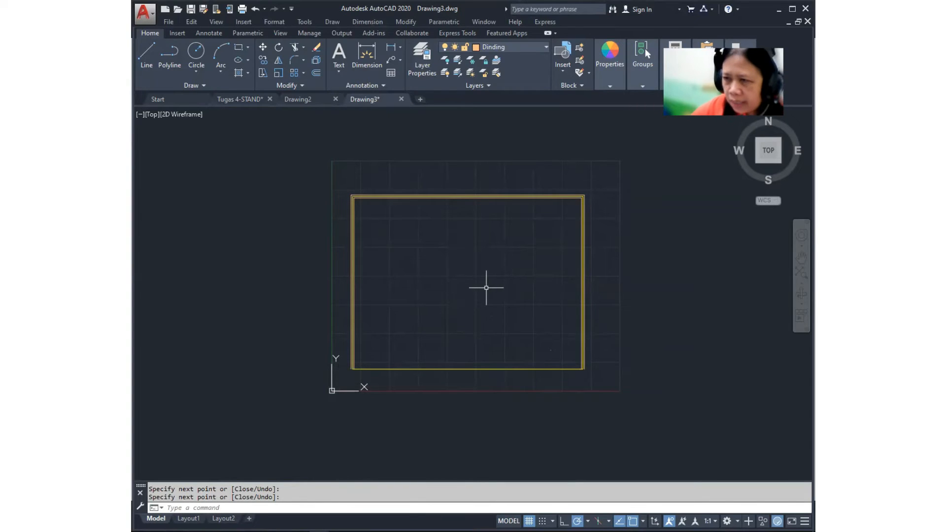
pyautogui.scroll(4, 593, 371)
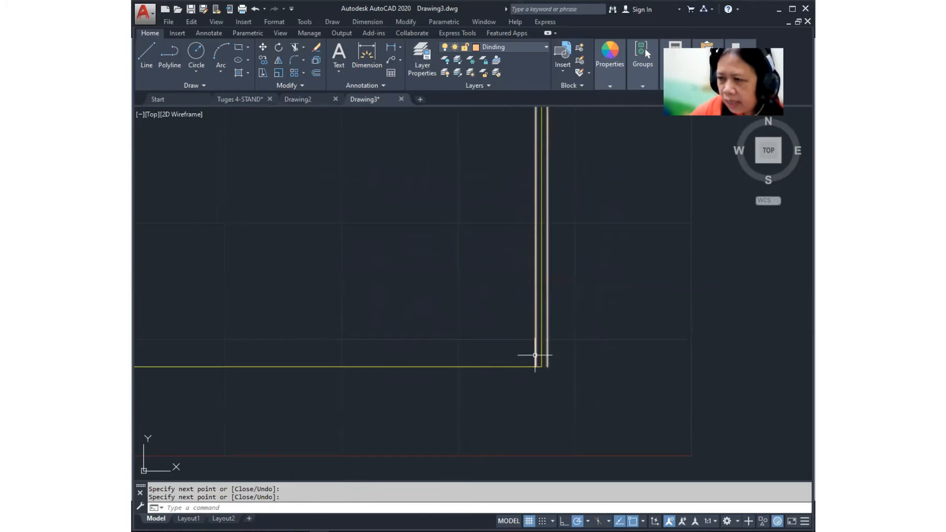
pyautogui.scroll(-5, 583, 376)
# Step: Erase the loose rectangle in the middle of the stand
pyautogui.moveTo(498, 279); pyautogui.dragTo(503, 349, button='middle')
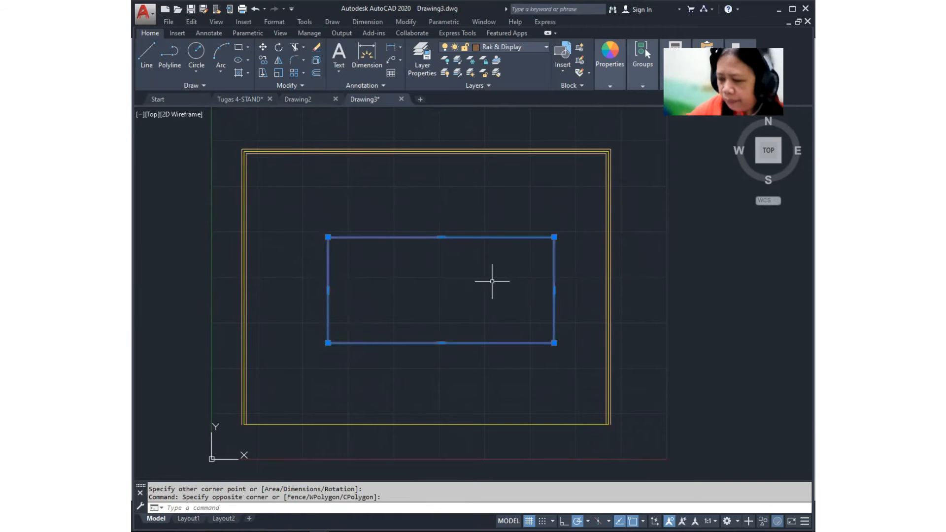
pyautogui.press('Delete')
pyautogui.moveTo(468, 332)
pyautogui.mouseDown(button='middle')
pyautogui.moveTo(482, 287)
pyautogui.moveTo(473, 321)
pyautogui.mouseUp(button='middle')
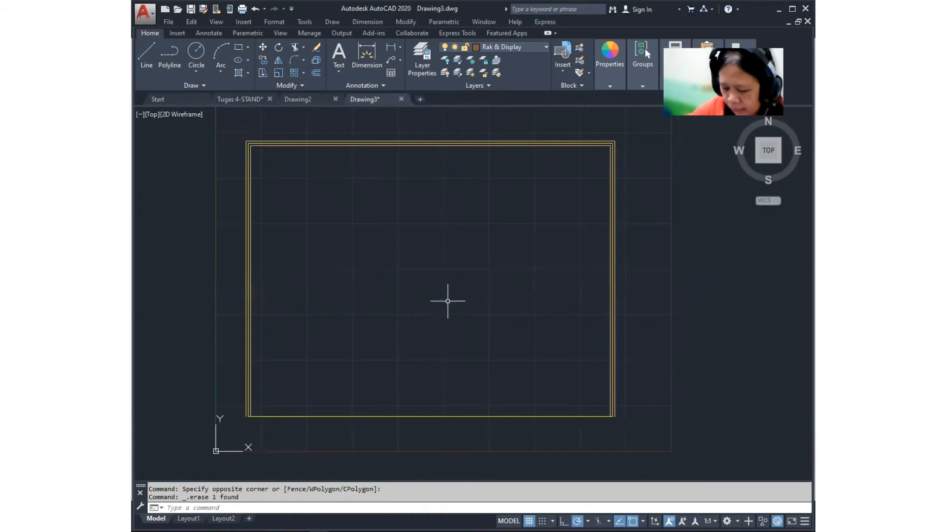
pyautogui.click(239, 49)
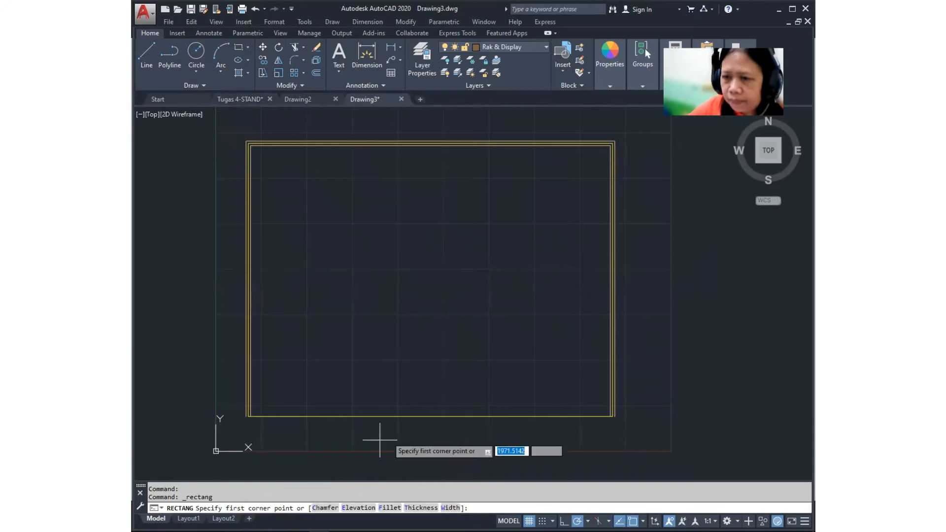
pyautogui.click(250, 417)
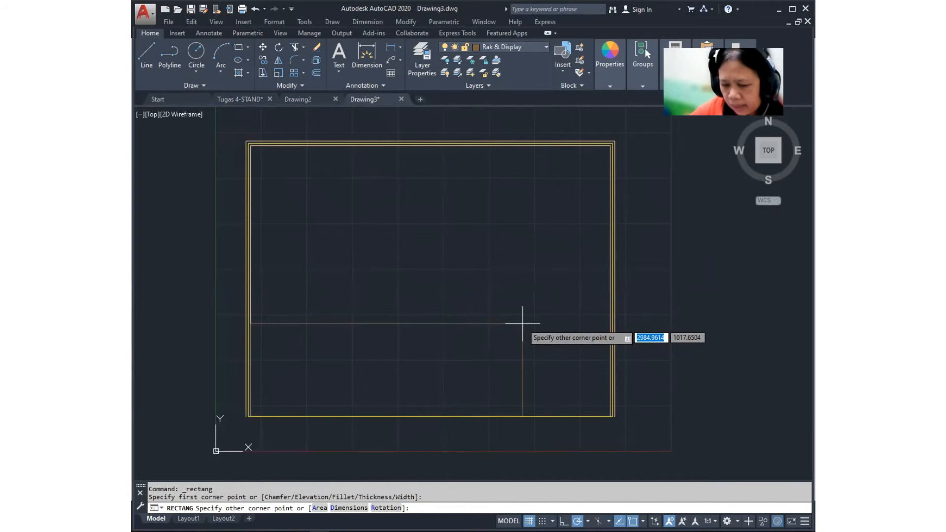
pyautogui.press('Escape')
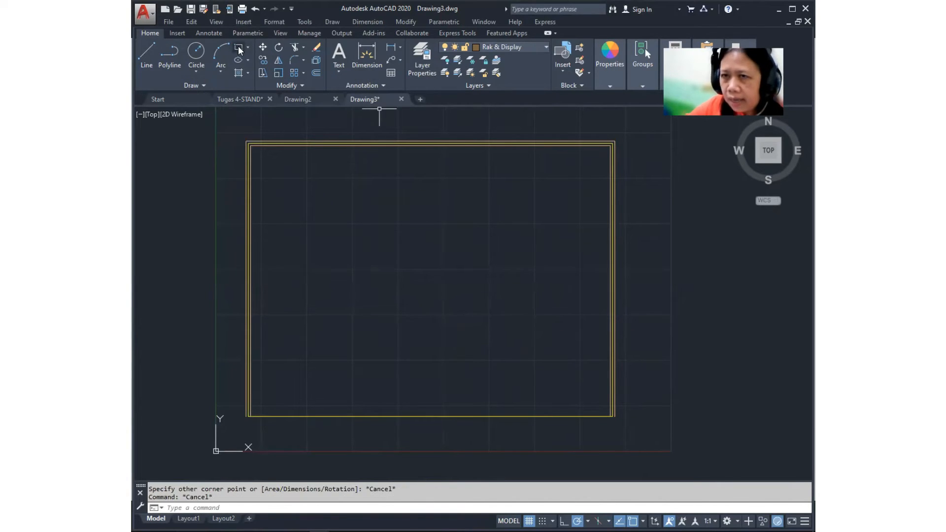
# Step: Draw a 3950 by 300 mm rectangle on the Rak & Display layer from the inner lower-left wall end
pyautogui.click(240, 48)
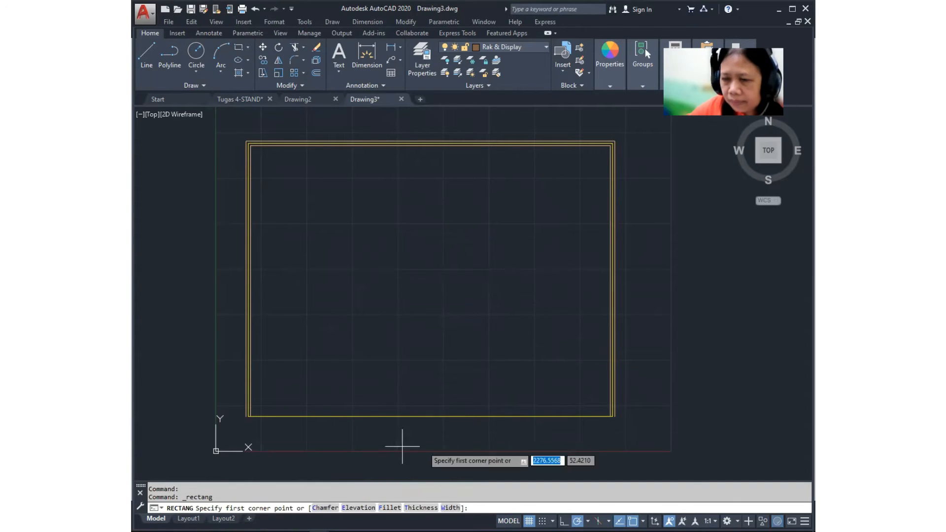
pyautogui.click(251, 416)
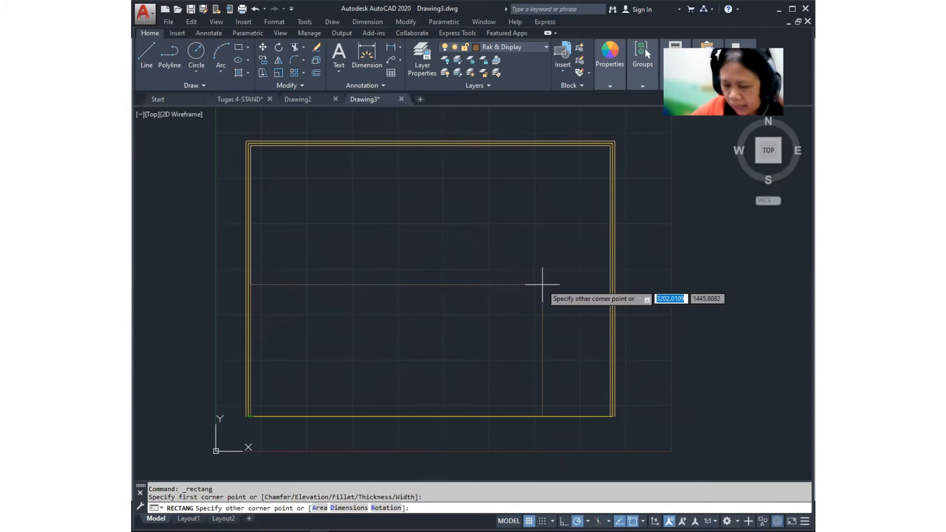
pyautogui.write('3950')
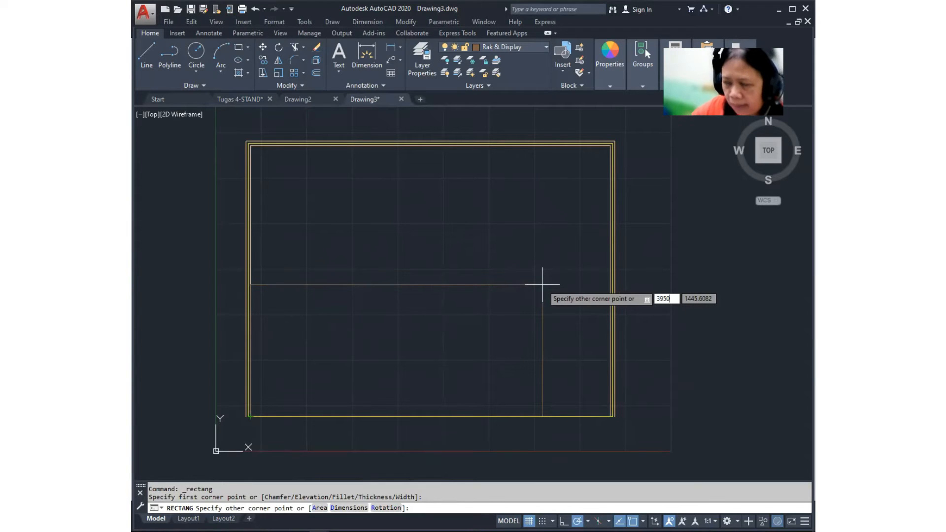
pyautogui.press('Tab')
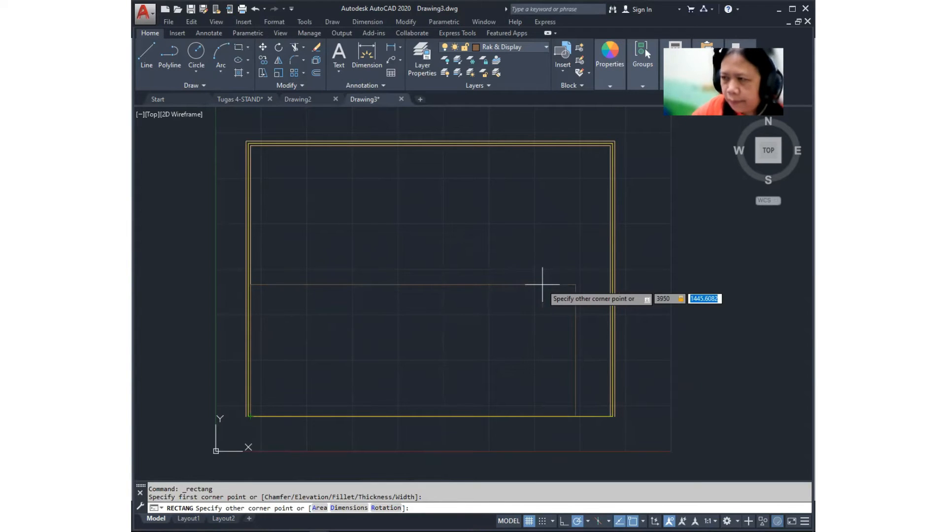
pyautogui.write('300')
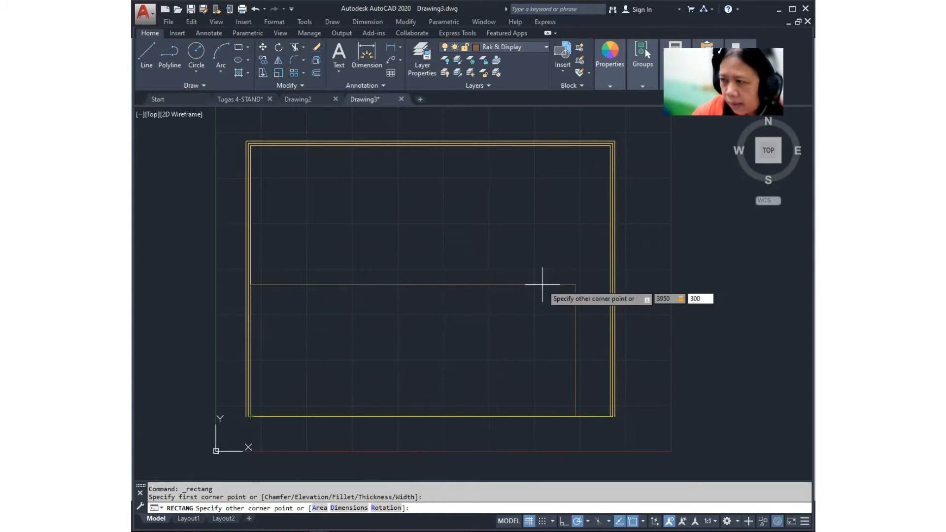
pyautogui.press('Return')
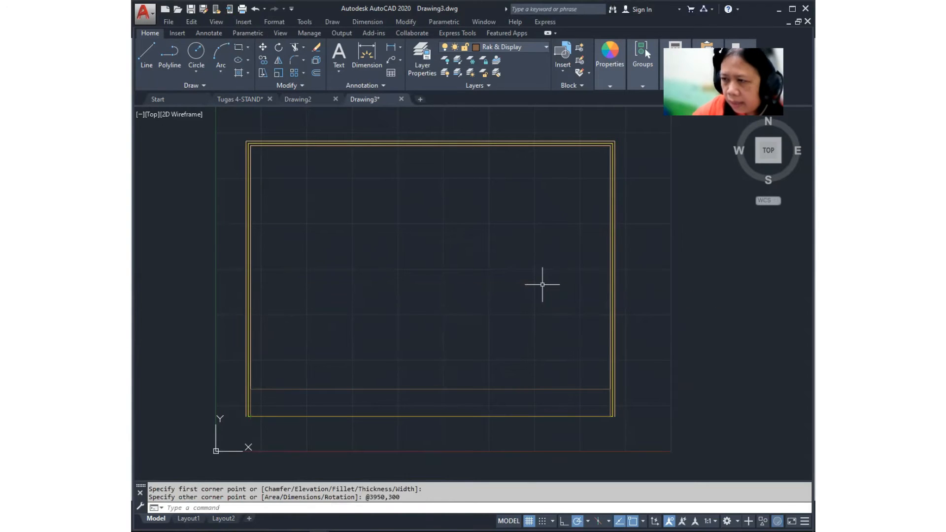
pyautogui.click(514, 387)
pyautogui.click(509, 392)
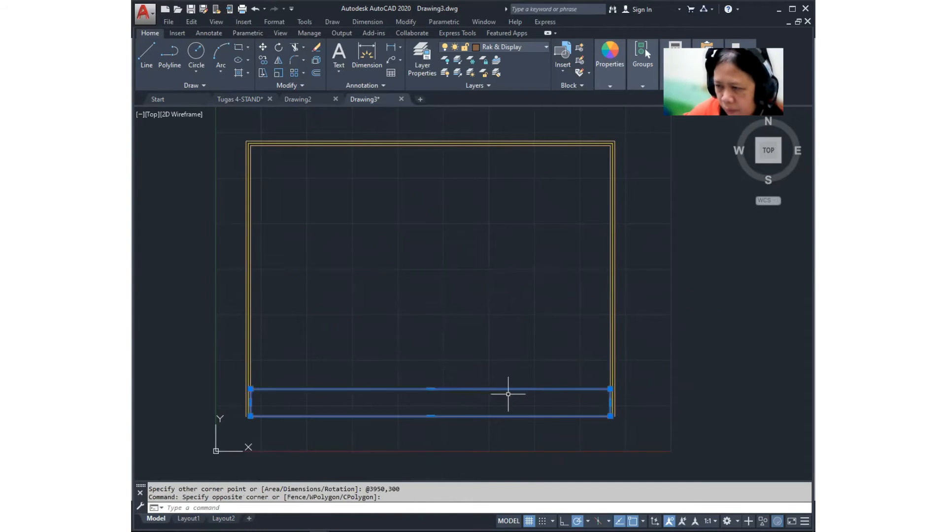
pyautogui.press('Escape')
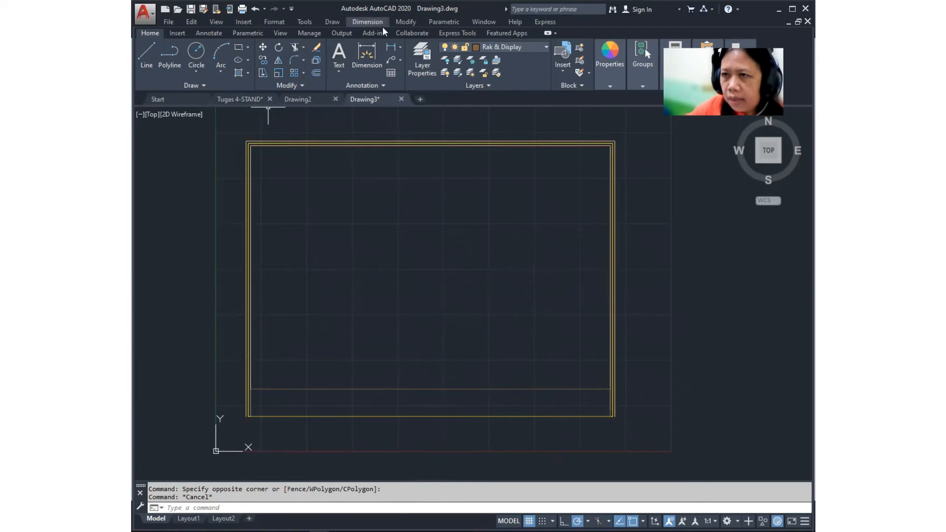
# Step: Move the 3950 by 300 mm rectangle by its upper-left corner to the inner upper-left corner of the walls
pyautogui.click(412, 22)
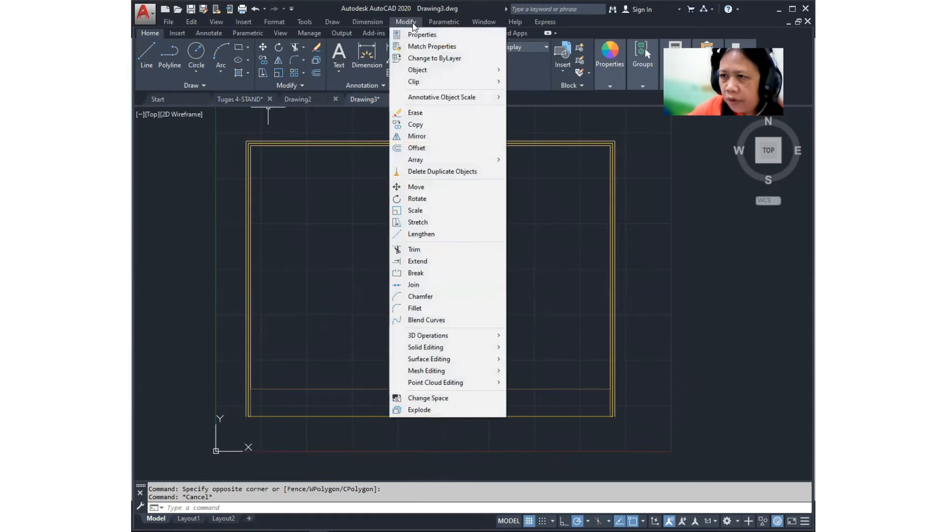
pyautogui.click(436, 191)
pyautogui.click(291, 87)
pyautogui.click(267, 45)
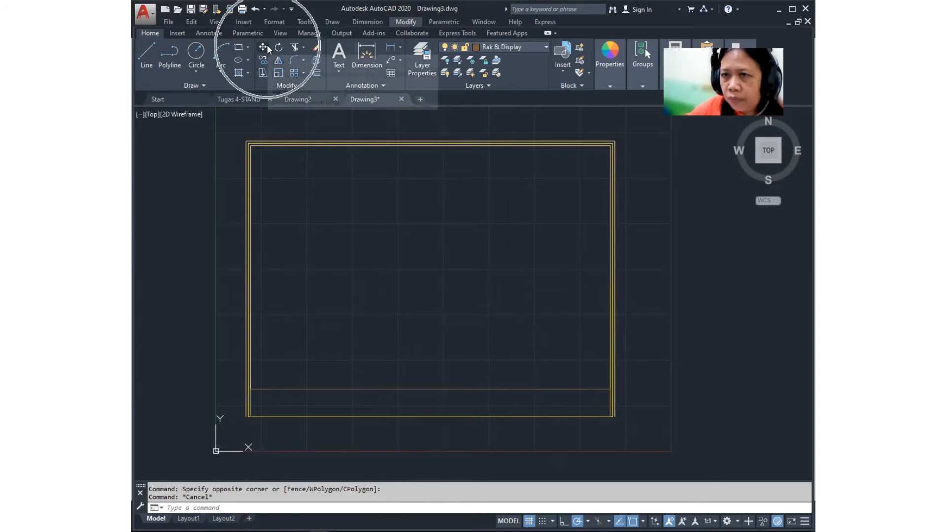
pyautogui.click(394, 390)
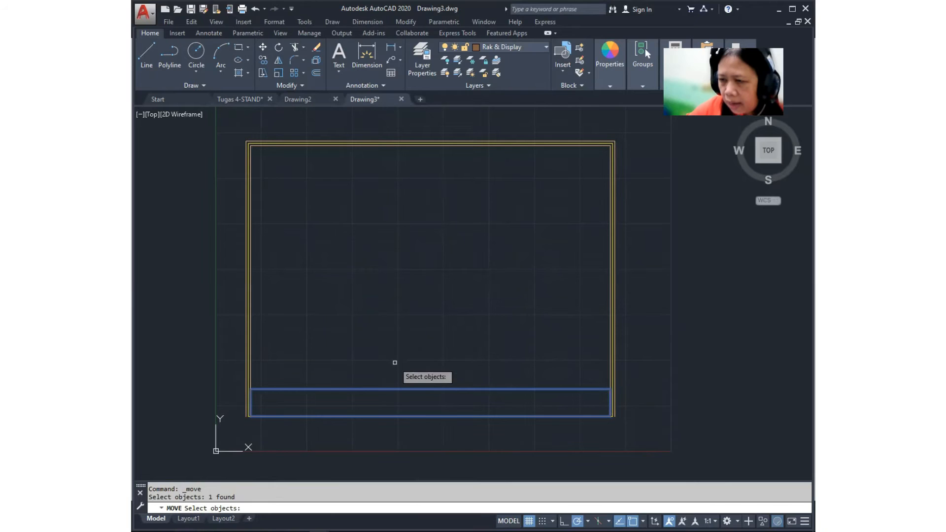
pyautogui.press('Return')
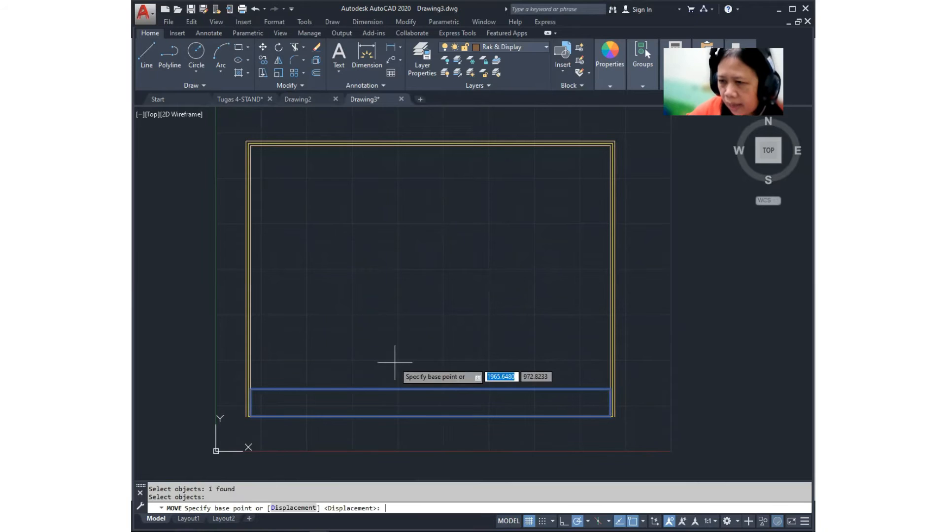
pyautogui.click(251, 389)
pyautogui.click(251, 388)
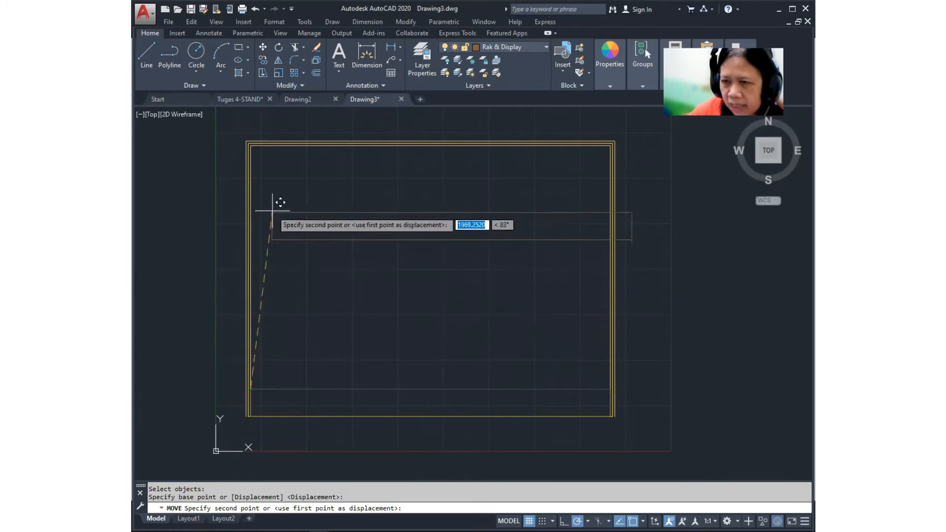
pyautogui.click(251, 145)
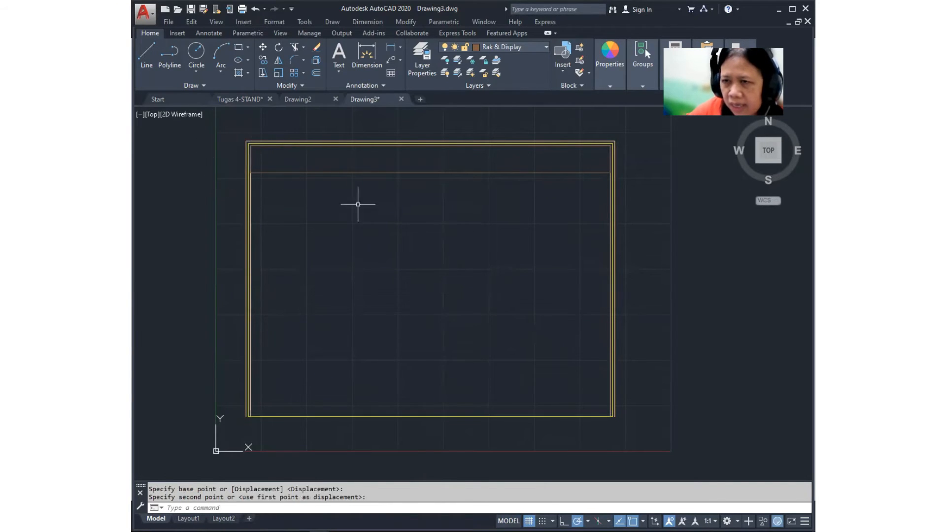
# Step: Draw two crossing diagonal lines between opposite corners of the 3950 by 300 mm rack rectangle along the upper wall
pyautogui.click(333, 21)
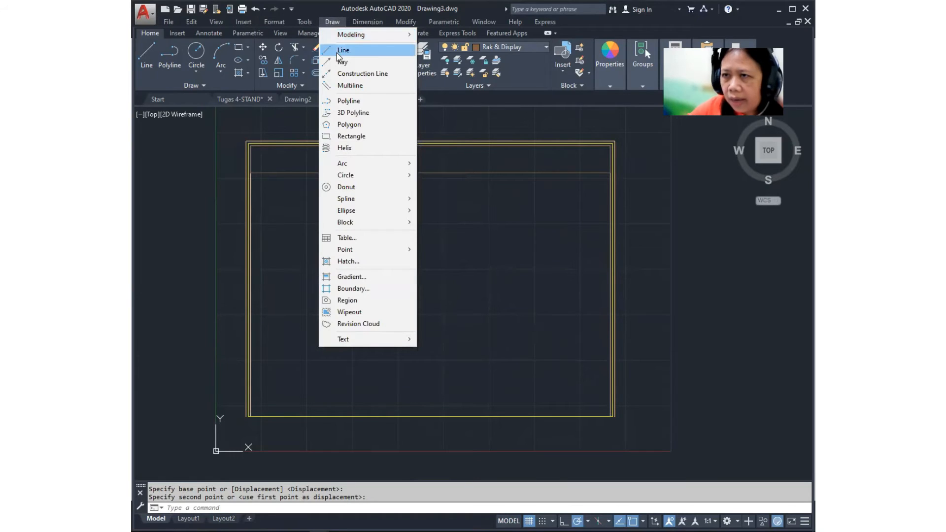
pyautogui.press('Escape')
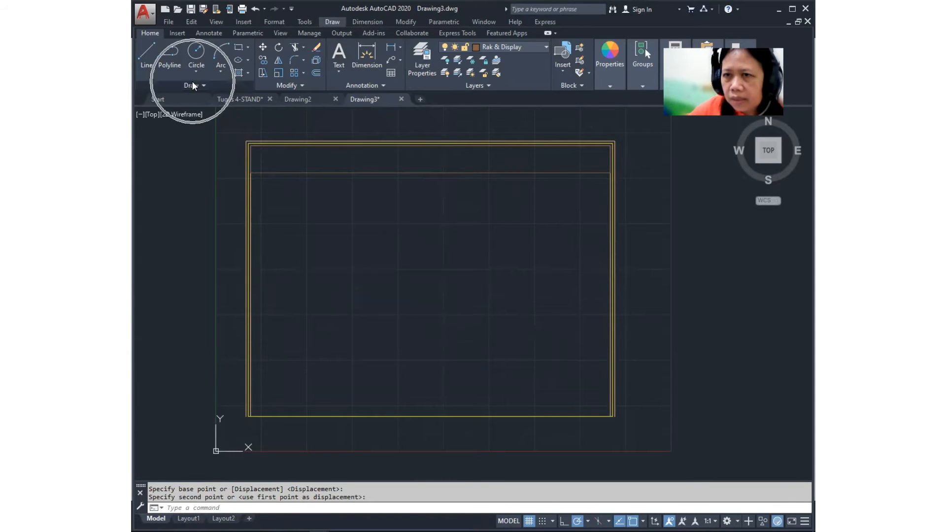
pyautogui.click(150, 55)
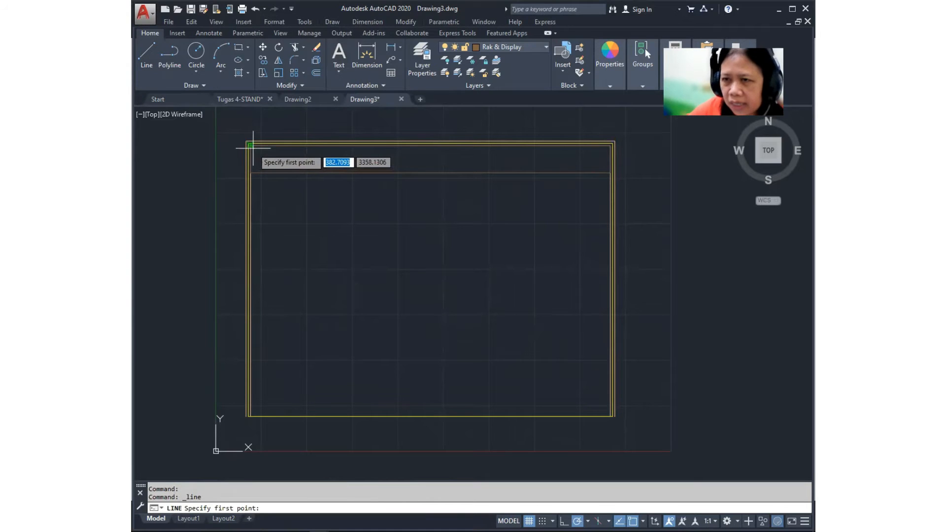
pyautogui.click(252, 172)
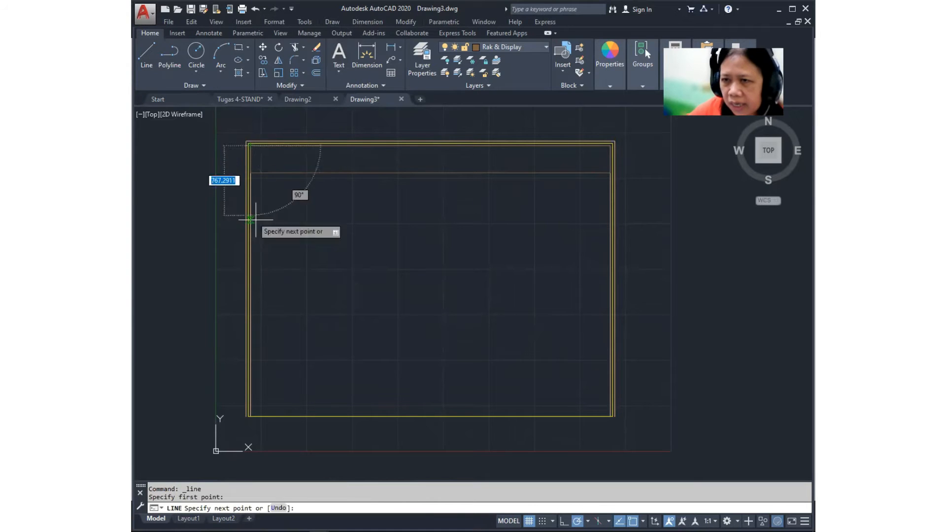
pyautogui.click(599, 173)
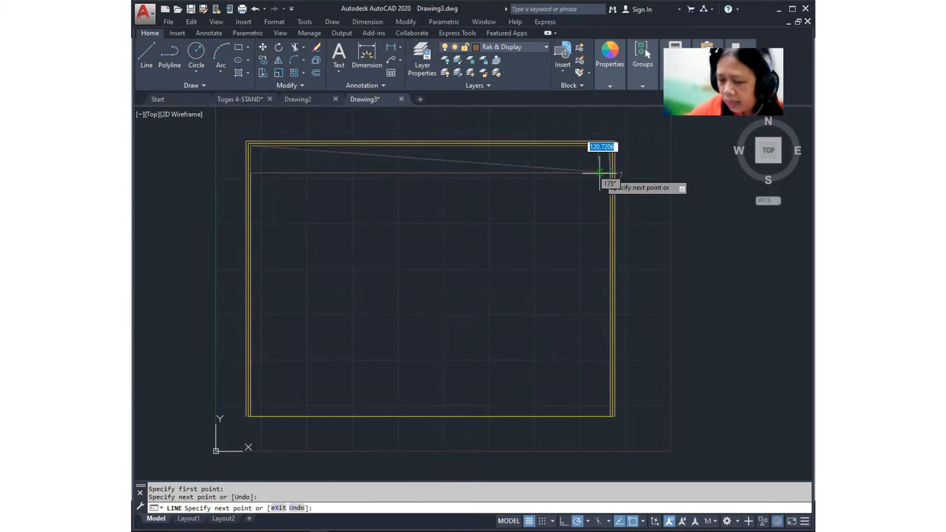
pyautogui.press('Return')
pyautogui.press('ctrl')
pyautogui.click(143, 67)
pyautogui.click(609, 146)
pyautogui.press('ctrl')
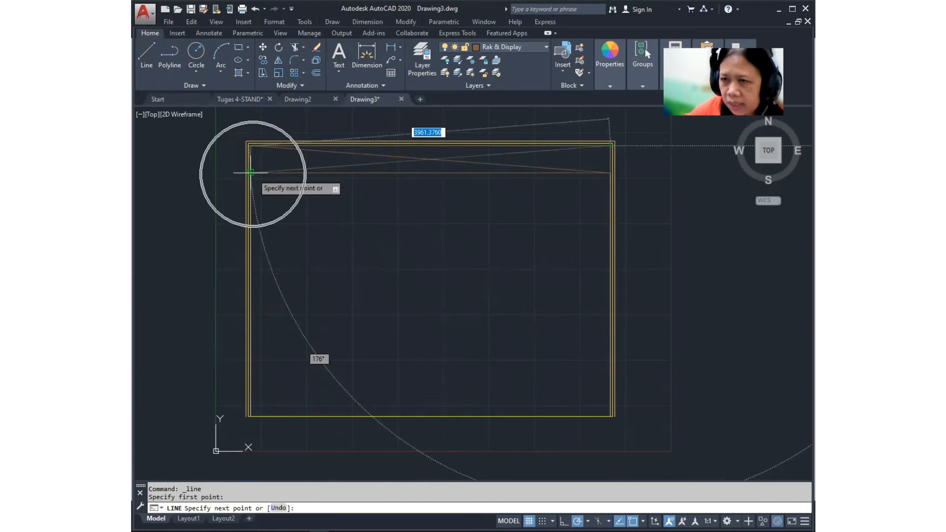
pyautogui.click(250, 172)
pyautogui.press('Return')
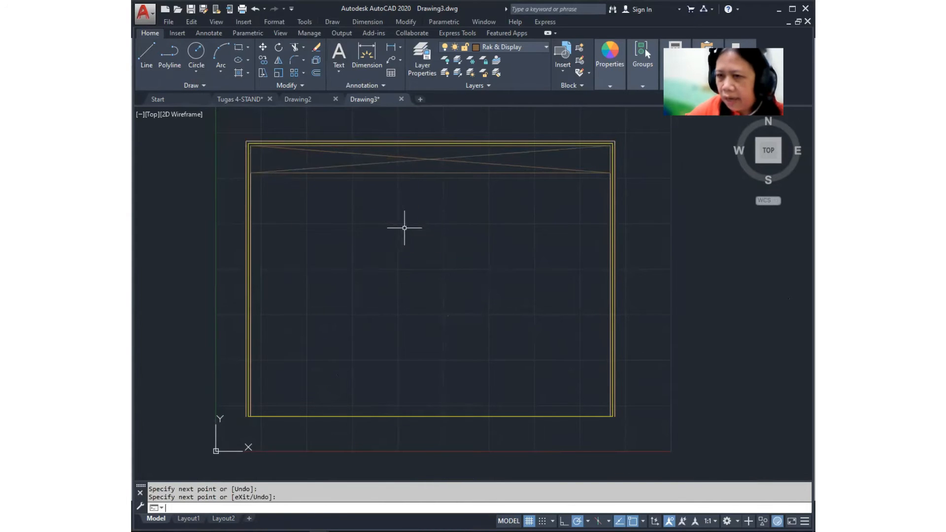
# Step: Draw a 100 by 1000 mm upright rectangle on the Rak & Display layer inside the stand, near the right wall
pyautogui.moveTo(549, 280); pyautogui.dragTo(554, 279, button='middle')
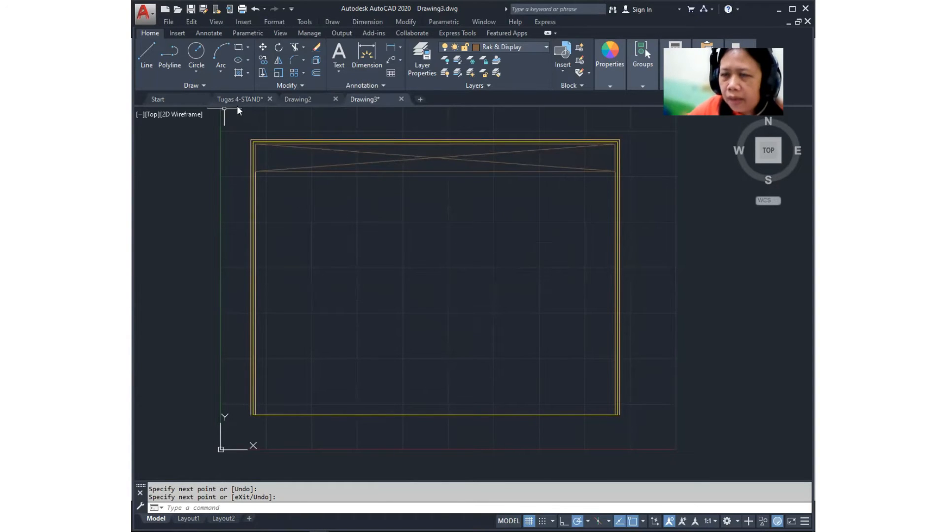
pyautogui.click(239, 48)
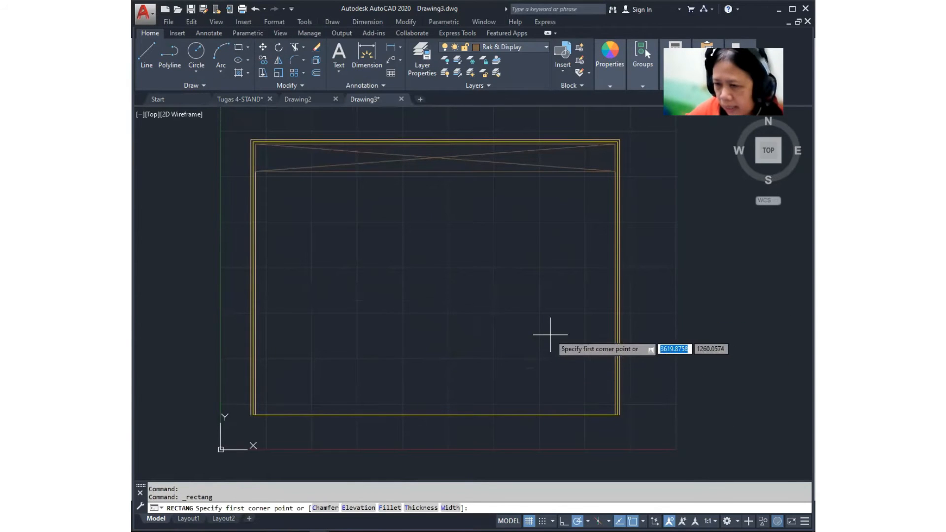
pyautogui.click(550, 335)
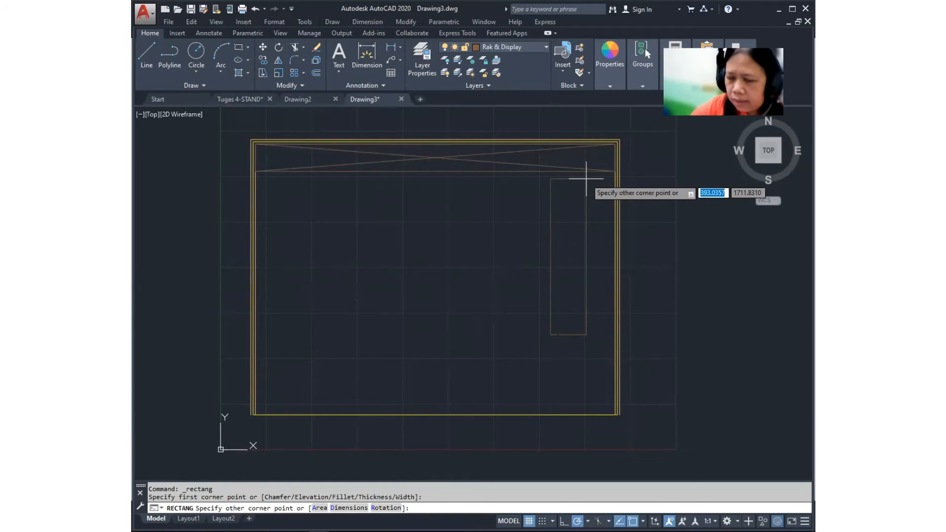
pyautogui.write('100')
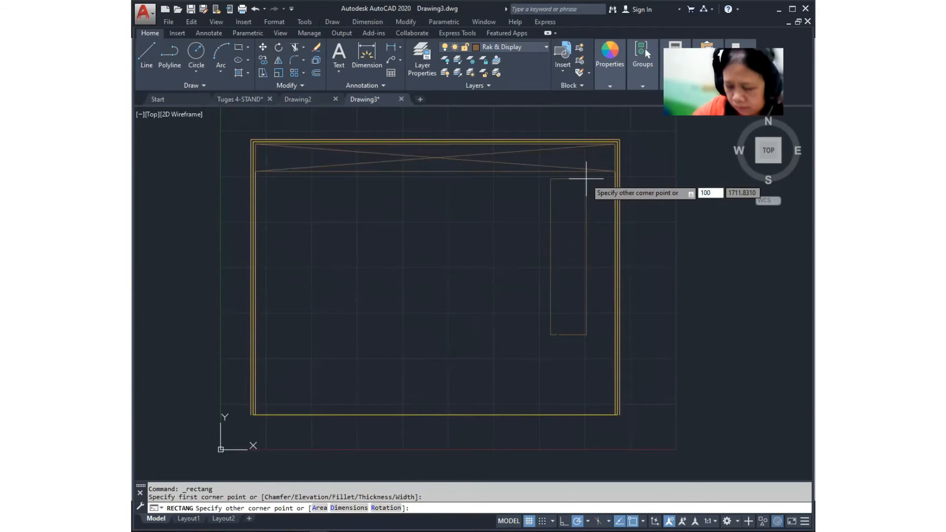
pyautogui.press('Tab')
pyautogui.write('10')
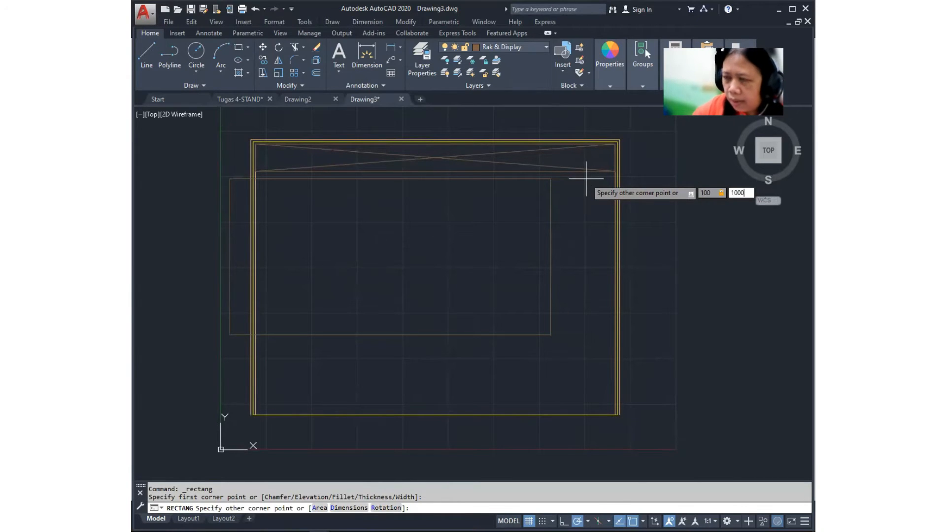
pyautogui.press('Return')
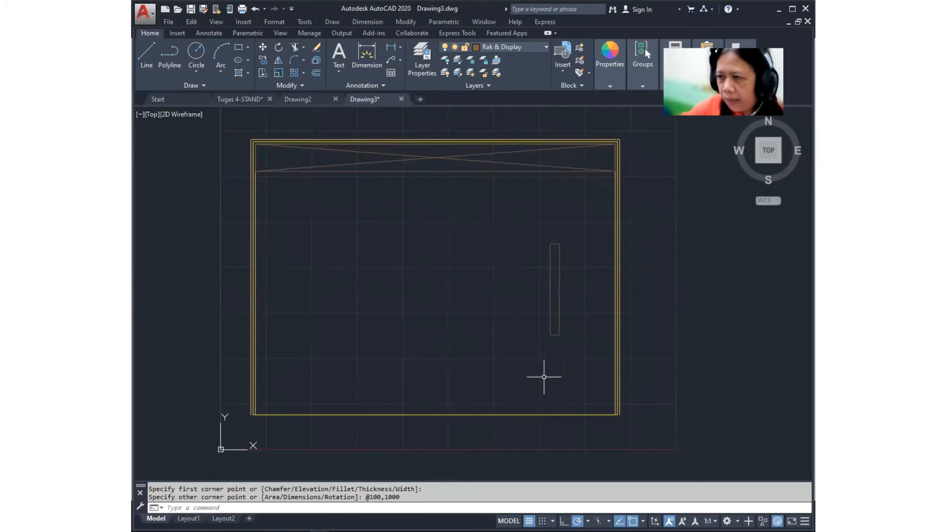
# Step: Move the 100 by 1000 mm rectangle horizontally by its right-side midpoint to just short of the right wall
pyautogui.write('m')
pyautogui.press('Return')
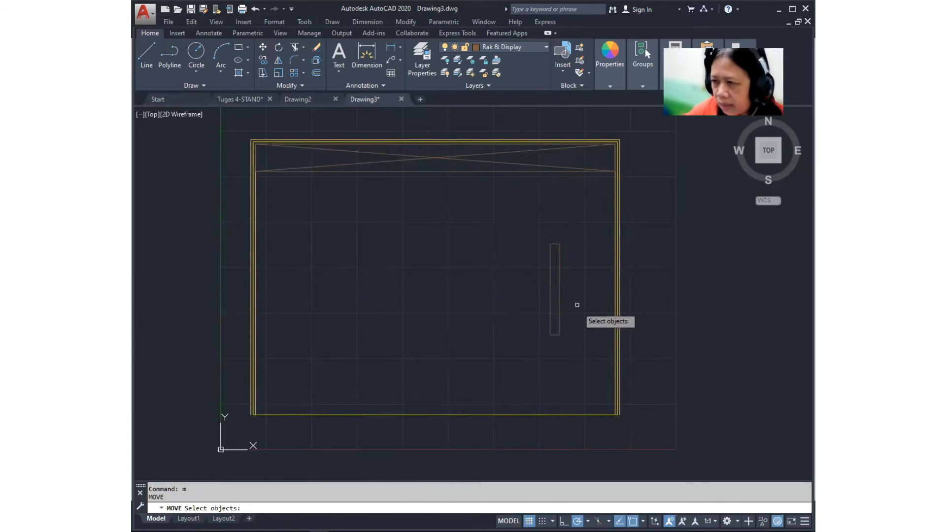
pyautogui.press('Escape')
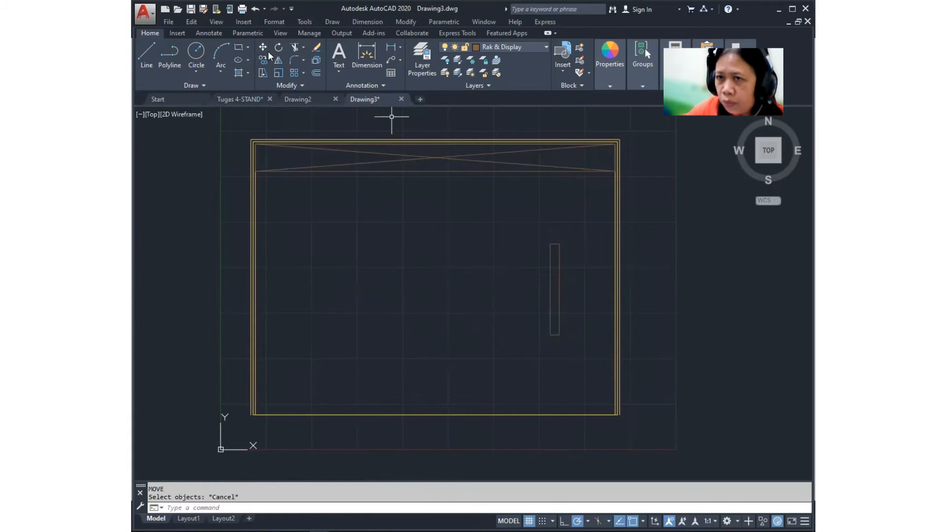
pyautogui.click(264, 48)
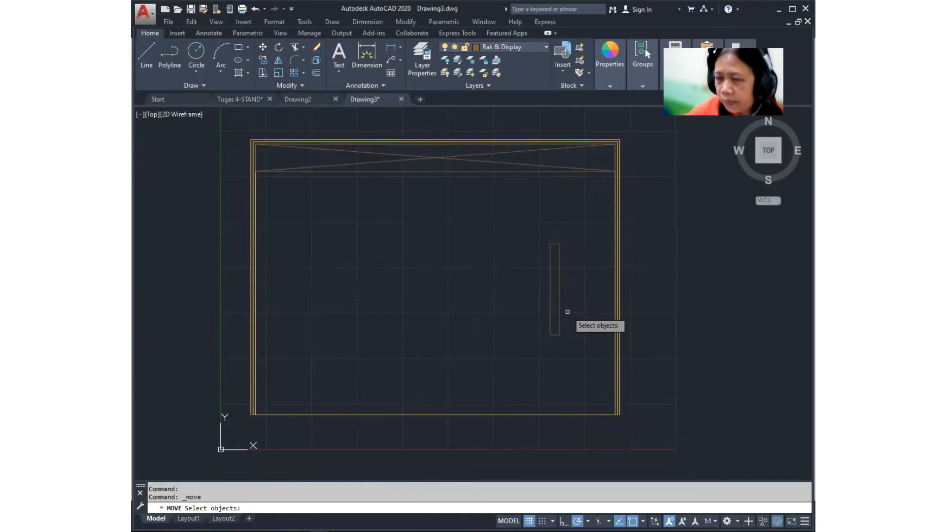
pyautogui.click(560, 302)
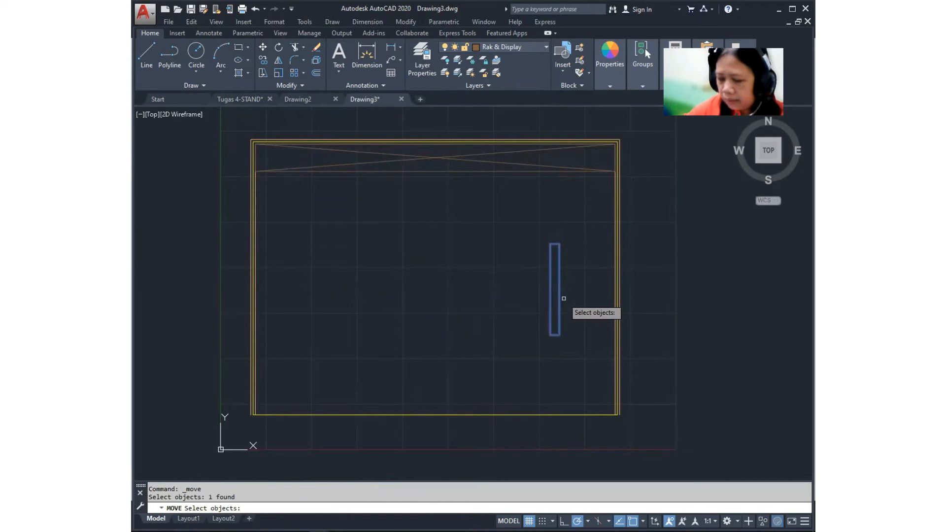
pyautogui.press('Return')
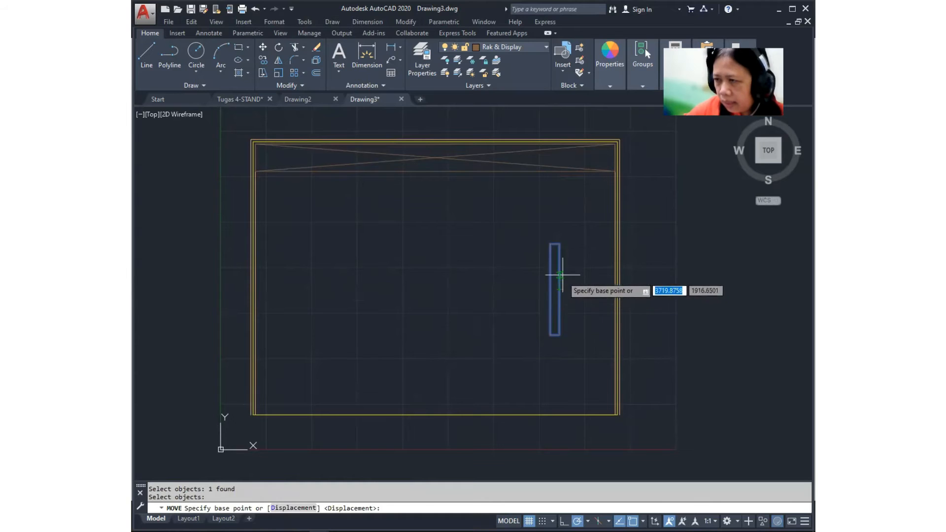
pyautogui.click(559, 289)
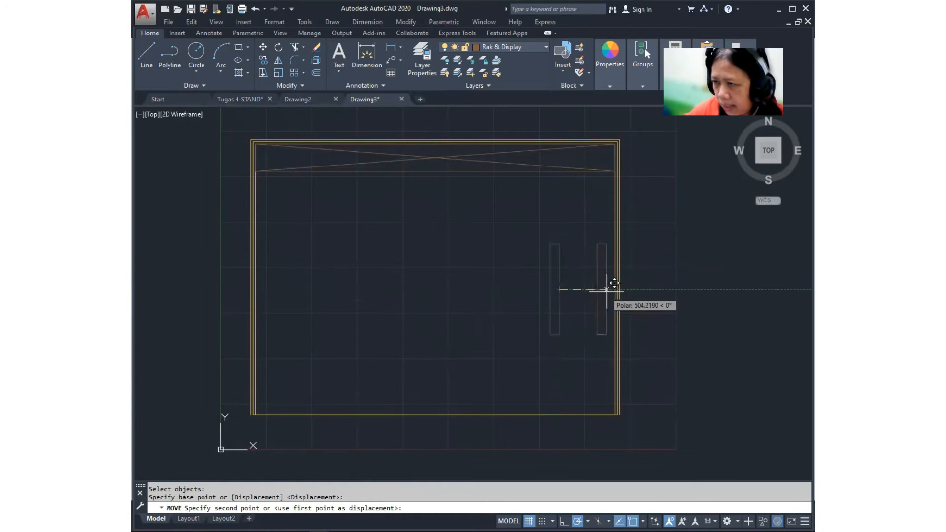
pyautogui.click(608, 290)
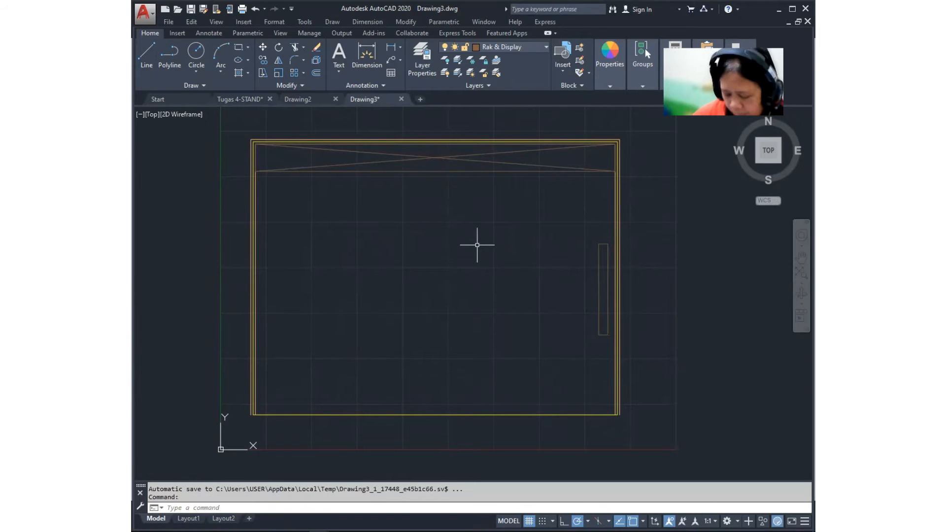
# Step: Draw a 1200 by 500 mm rectangle from the inner lower-left end of the walls
pyautogui.moveTo(393, 302)
pyautogui.mouseDown(button='middle')
pyautogui.moveTo(407, 286)
pyautogui.moveTo(438, 291)
pyautogui.mouseUp(button='middle')
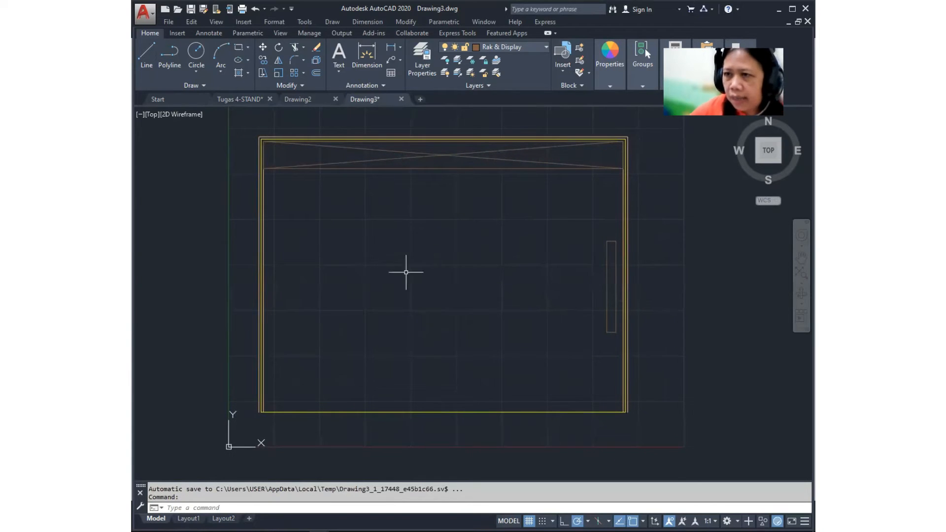
pyautogui.click(239, 48)
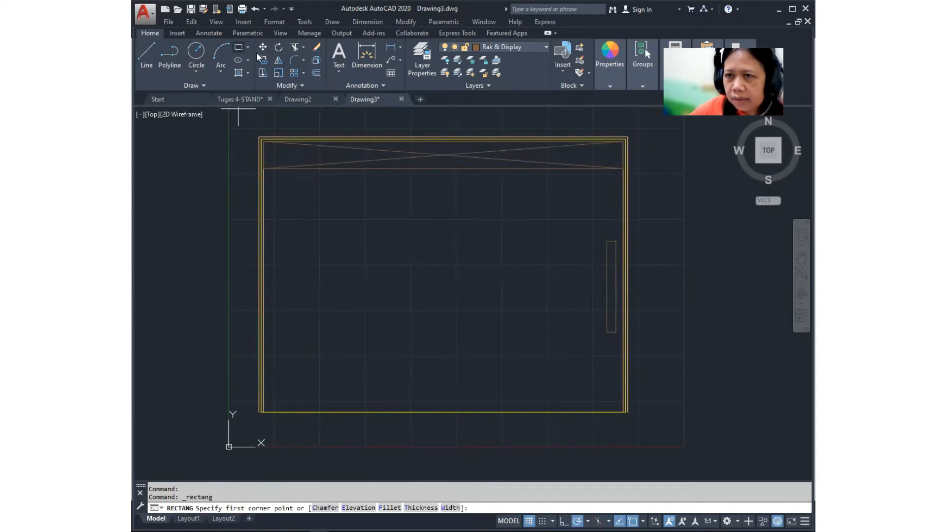
pyautogui.click(263, 411)
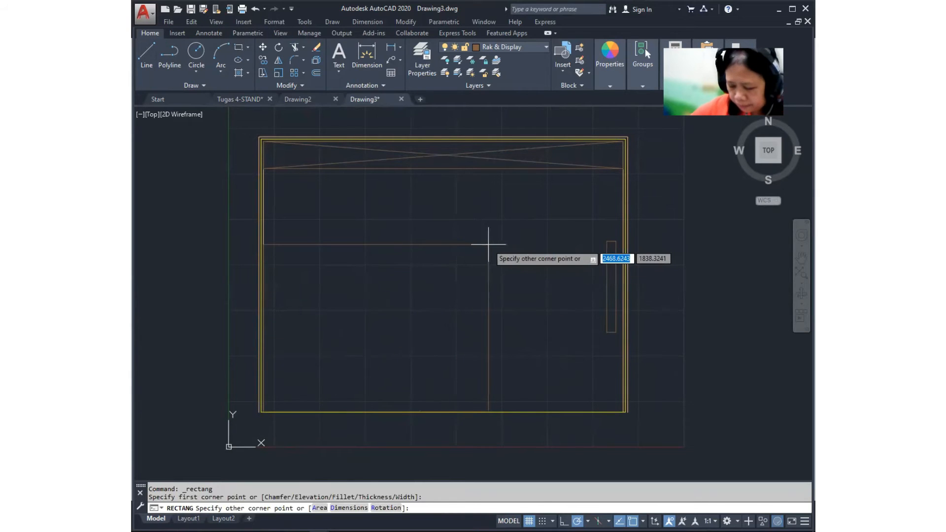
pyautogui.write('1200')
pyautogui.press('Tab')
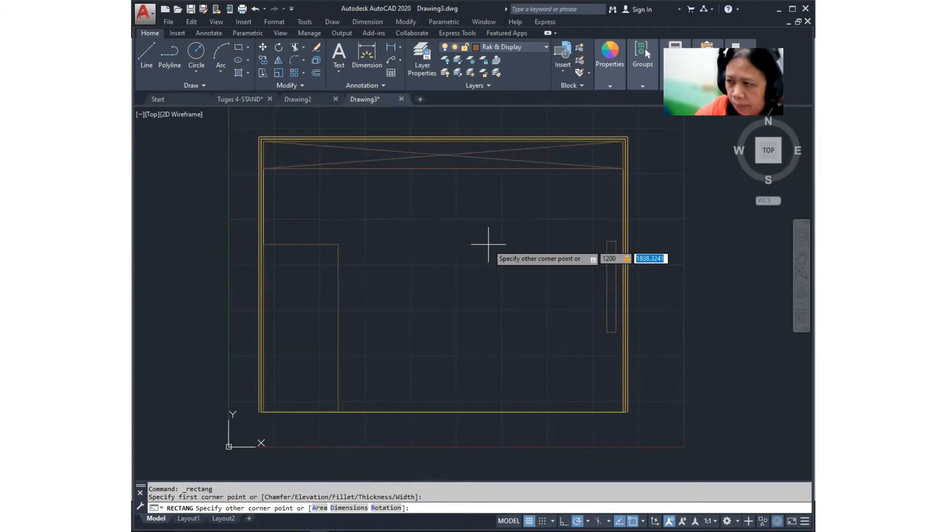
pyautogui.write('500')
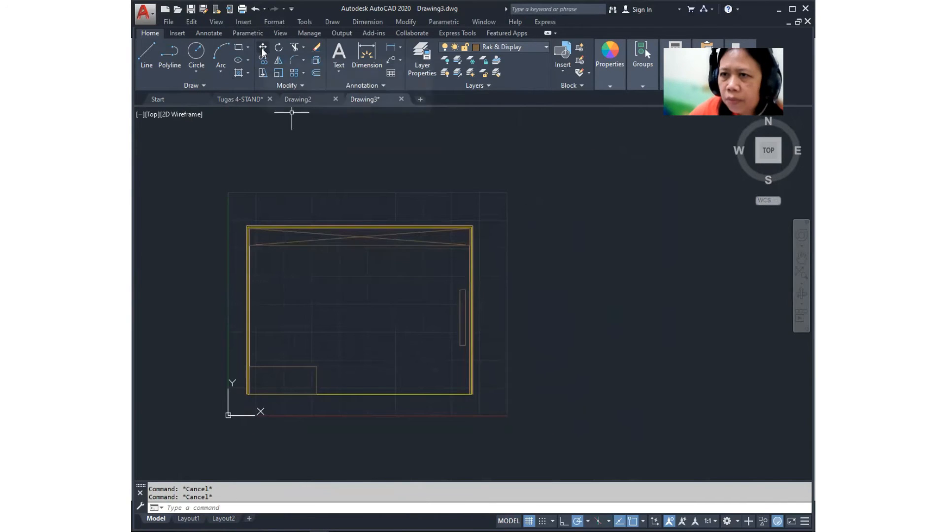
# Step: Move the 1200 by 500 mm rectangle straight up 1000 mm along the left wall
pyautogui.click(262, 47)
pyautogui.click(318, 370)
pyautogui.press('Return')
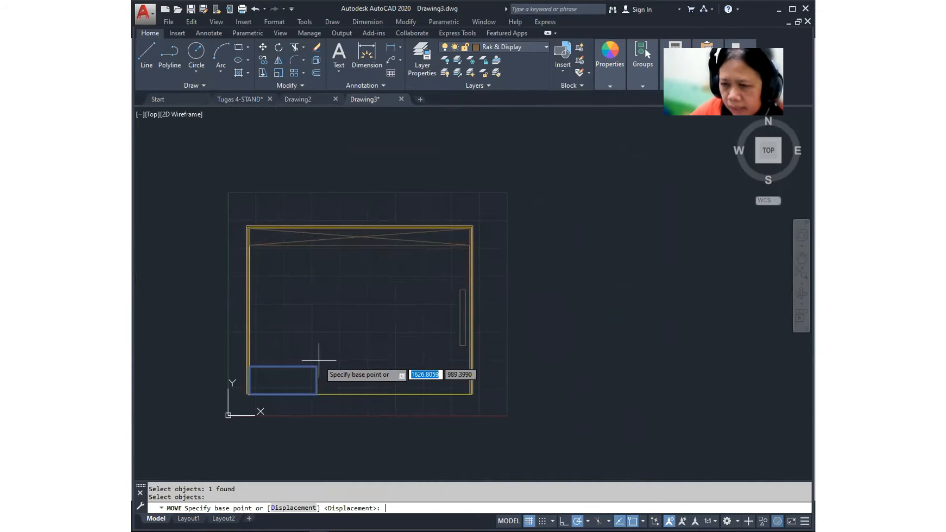
pyautogui.click(316, 366)
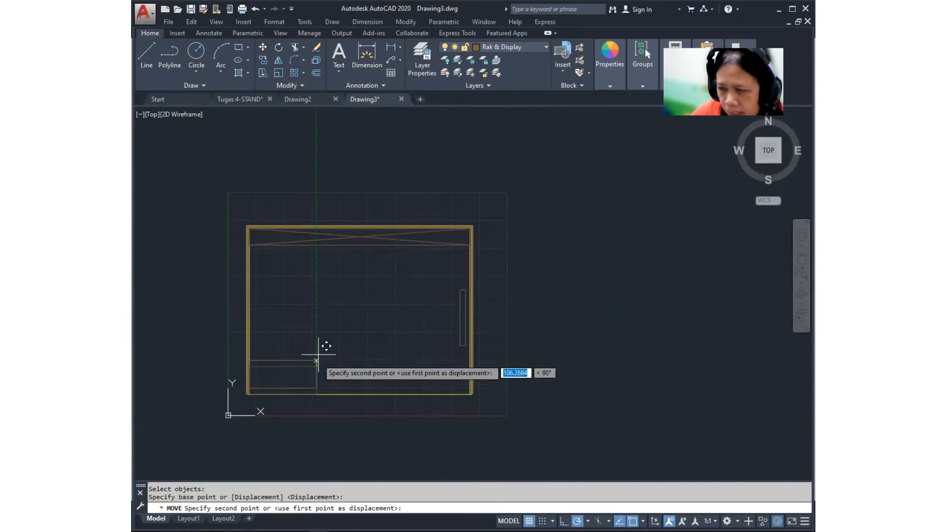
pyautogui.write('1000')
pyautogui.press('Return')
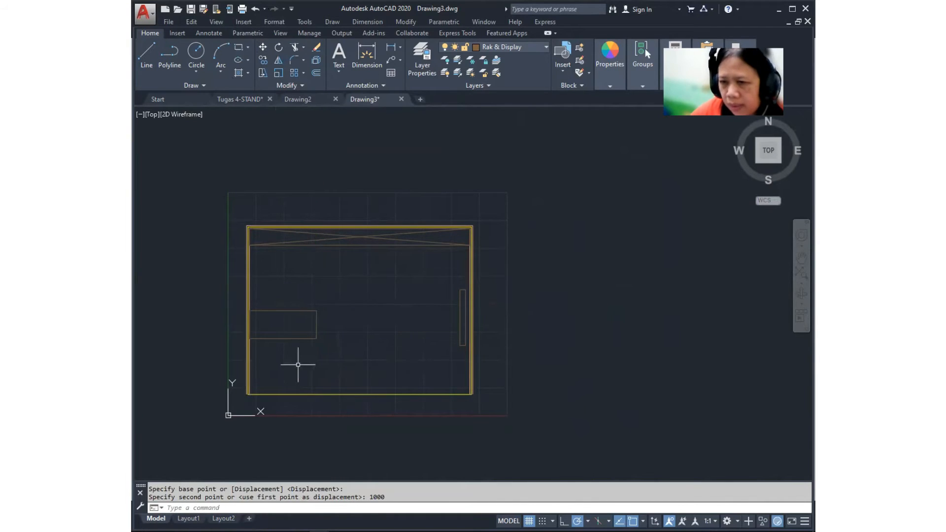
# Step: Assign the 1200 by 500 mm rectangle at the left wall to the Meja layer and clear the selection
pyautogui.scroll(3, 345, 340)
pyautogui.moveTo(346, 336); pyautogui.dragTo(342, 342, button='middle')
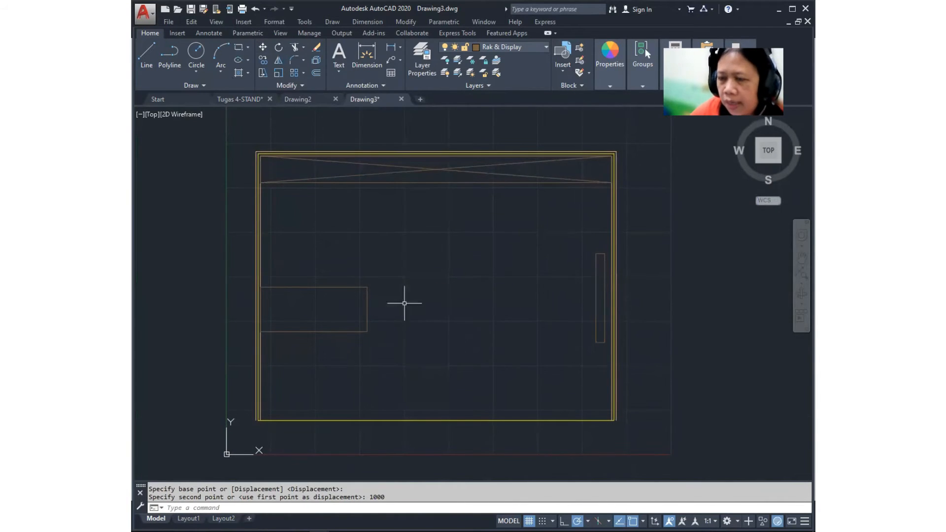
pyautogui.click(403, 278)
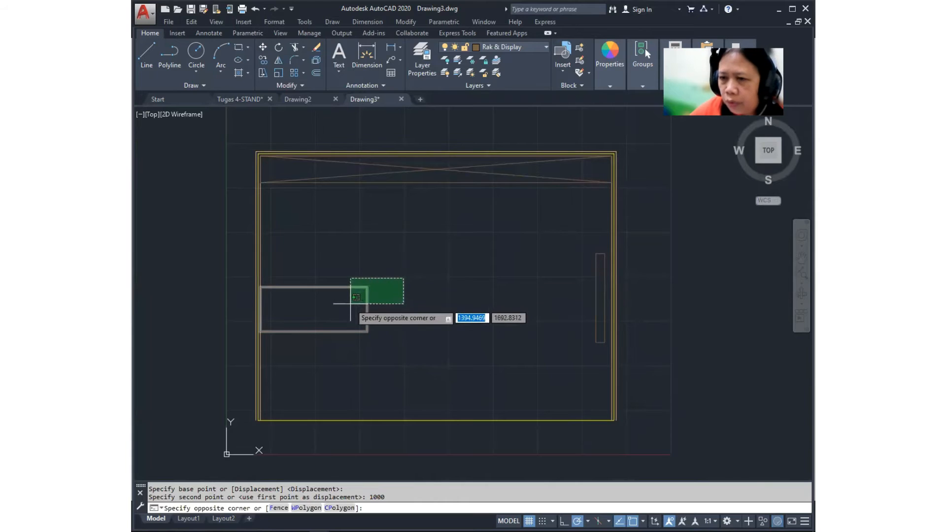
pyautogui.click(350, 301)
pyautogui.click(531, 48)
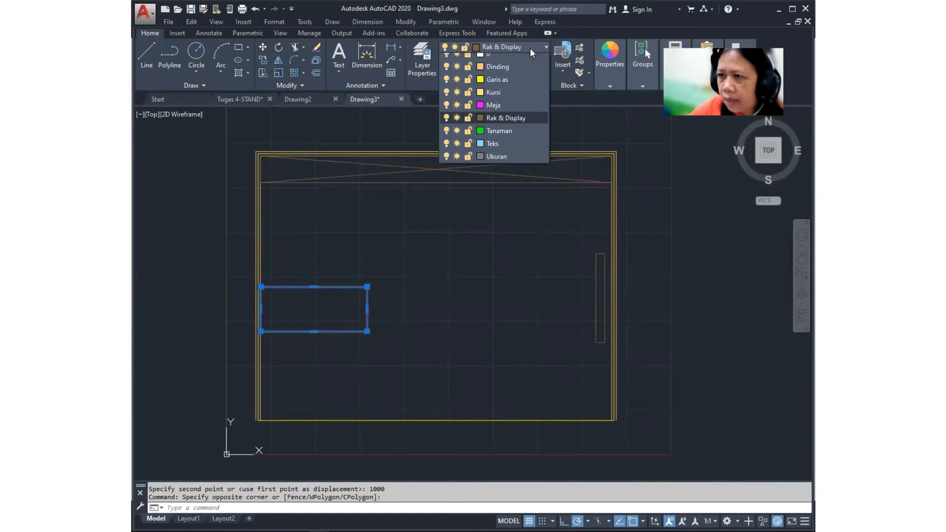
pyautogui.click(512, 112)
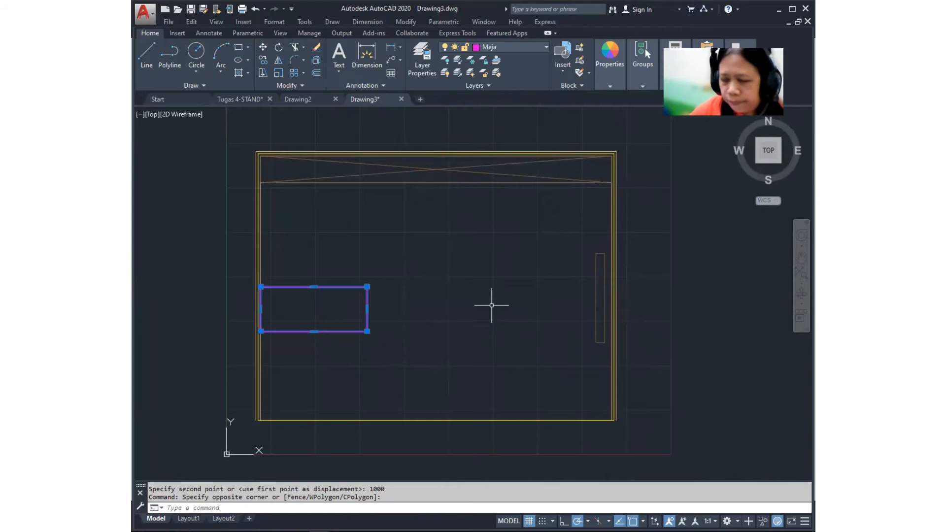
pyautogui.press('Escape')
pyautogui.moveTo(456, 320); pyautogui.dragTo(469, 311, button='middle')
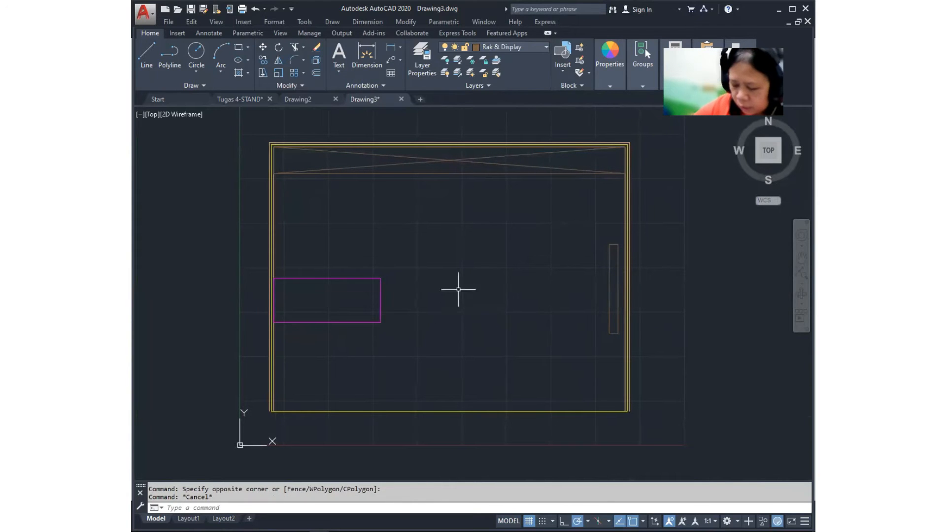
# Step: Make Kursi the current layer
pyautogui.moveTo(462, 301); pyautogui.dragTo(453, 309, button='middle')
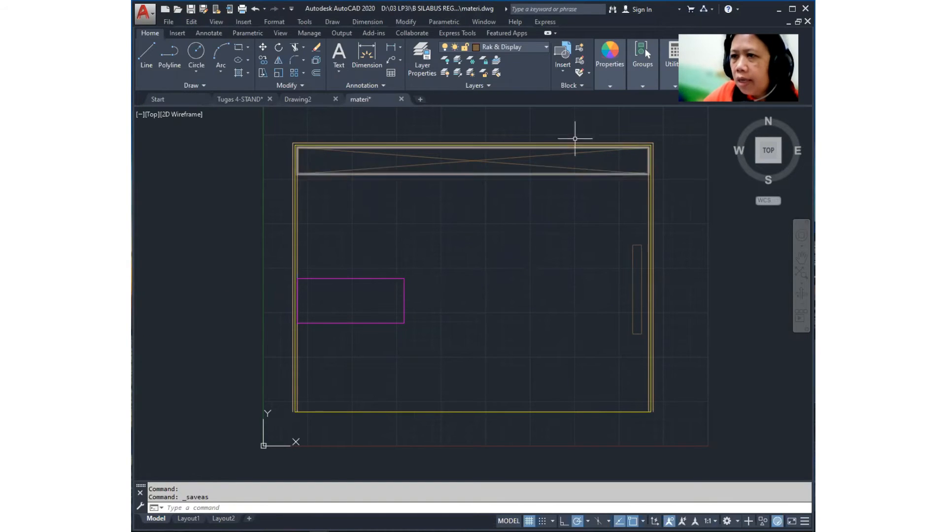
pyautogui.click(546, 47)
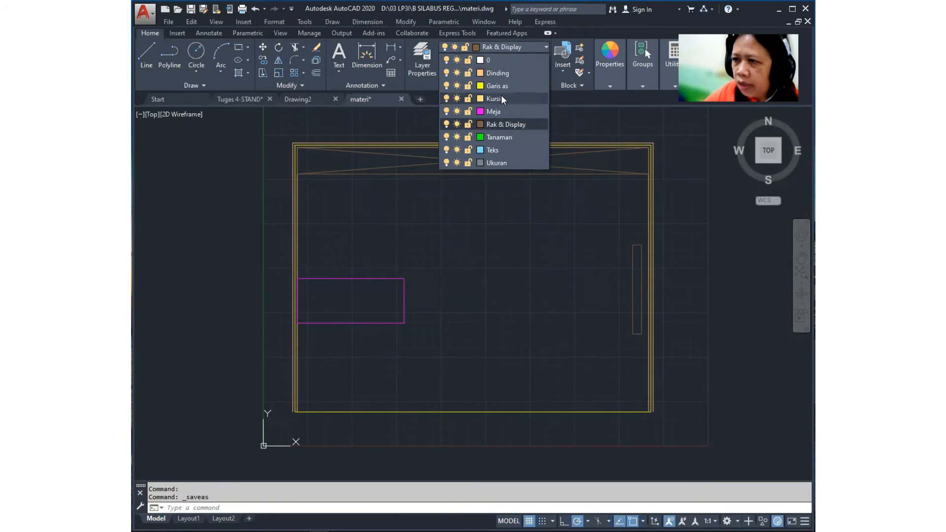
pyautogui.click(502, 98)
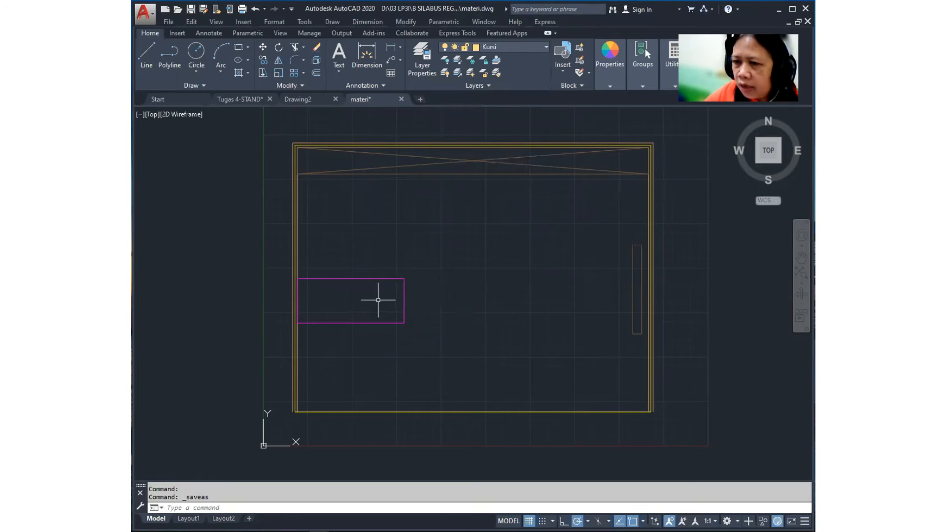
# Step: Draw a 400 by 400 mm rectangle with 50 mm filleted corners in the open area above the table
pyautogui.moveTo(379, 300); pyautogui.dragTo(467, 311, button='middle')
pyautogui.scroll(5, 419, 249)
pyautogui.moveTo(426, 243)
pyautogui.mouseDown(button='middle')
pyautogui.moveTo(414, 306)
pyautogui.moveTo(435, 306)
pyautogui.mouseUp(button='middle')
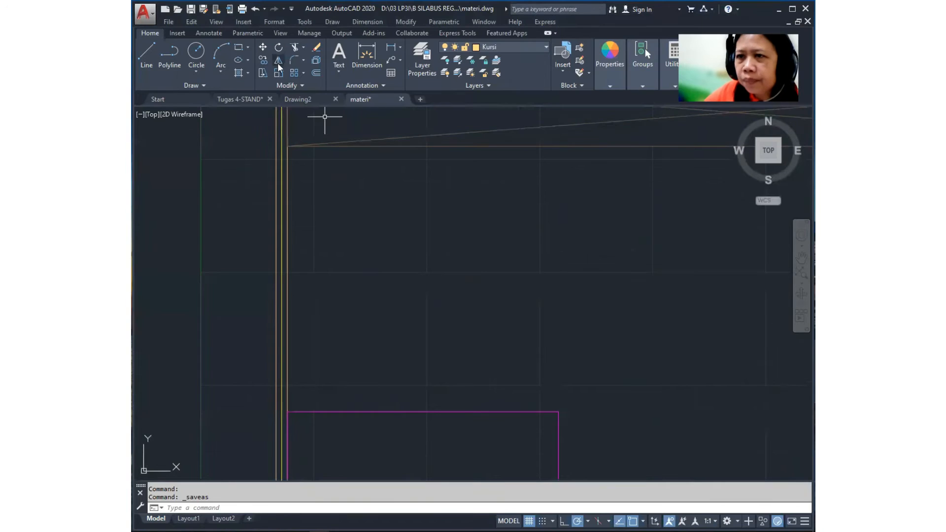
pyautogui.click(240, 50)
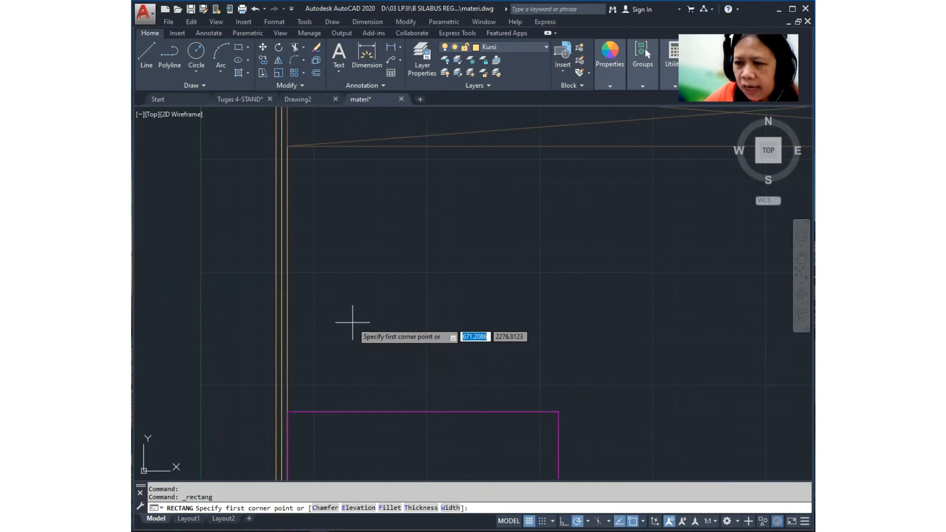
pyautogui.write('f')
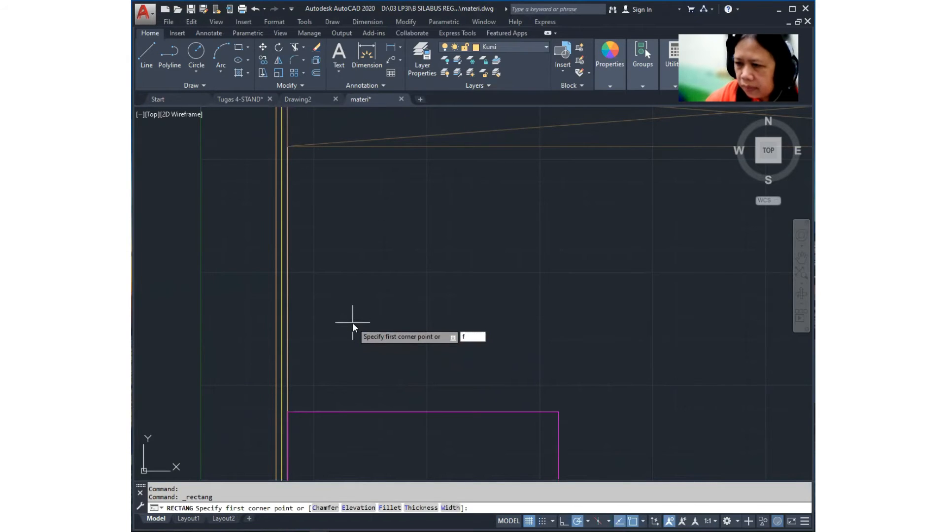
pyautogui.press('Return')
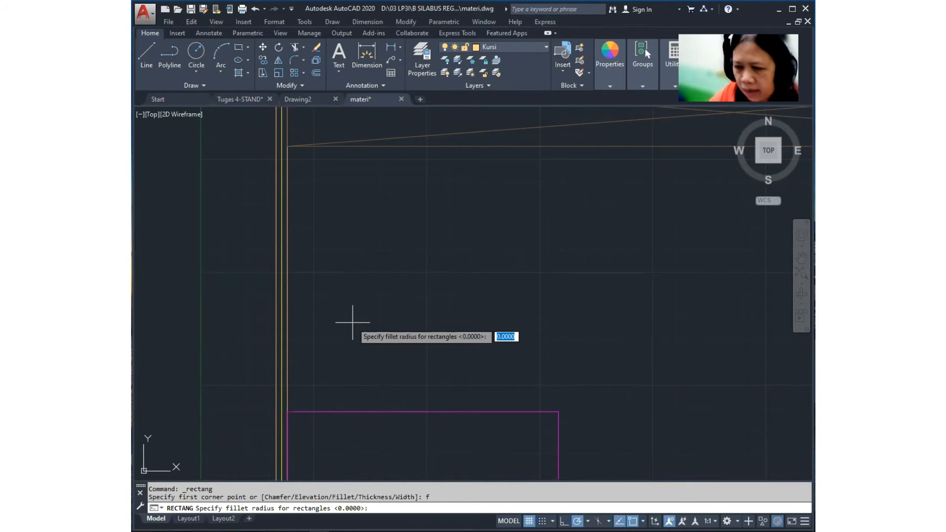
pyautogui.write('50')
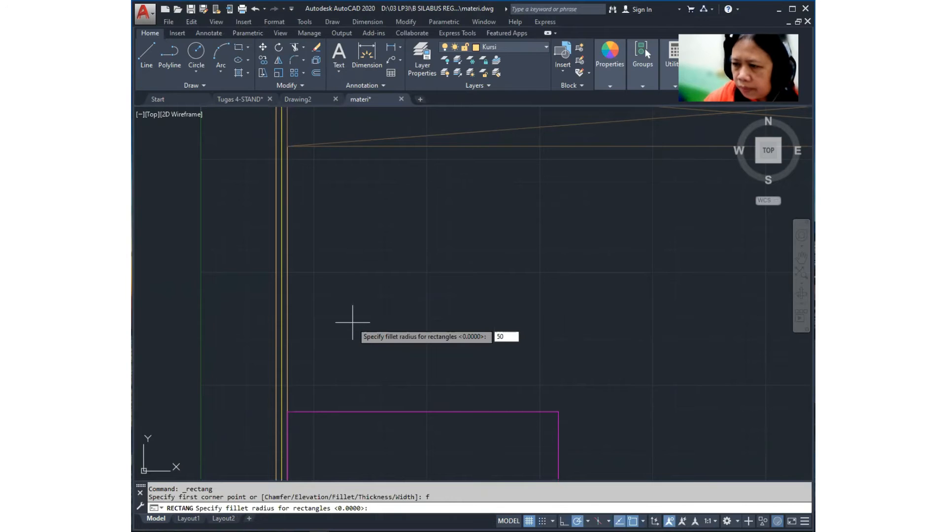
pyautogui.press('Return')
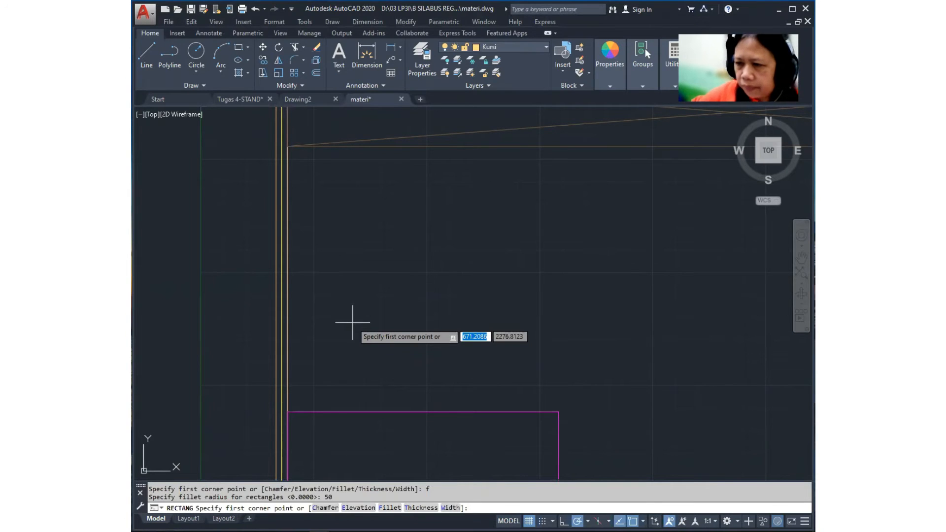
pyautogui.click(365, 351)
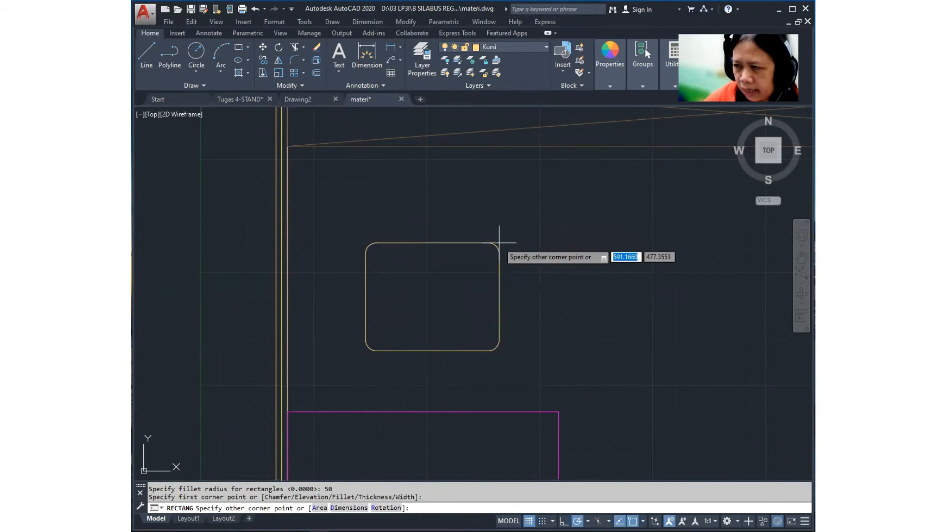
pyautogui.write('400')
pyautogui.press('Tab')
pyautogui.write('400')
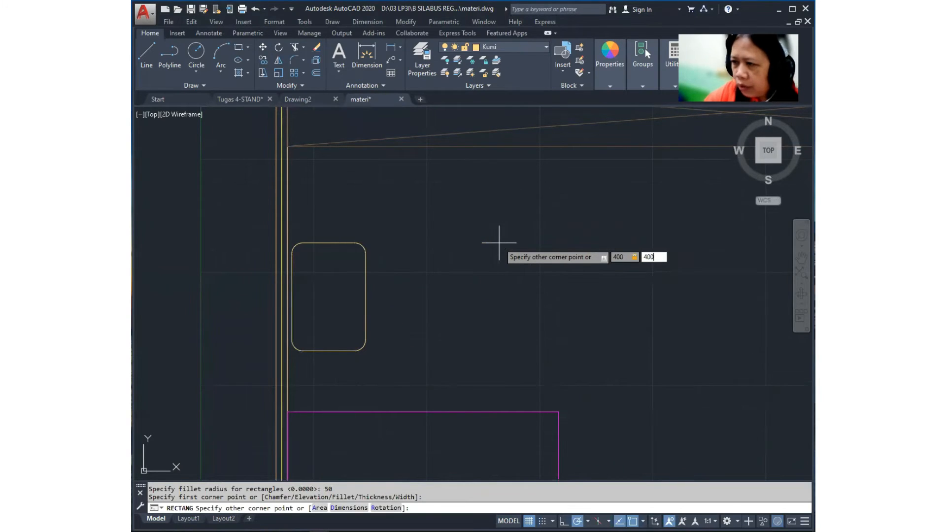
pyautogui.press('Return')
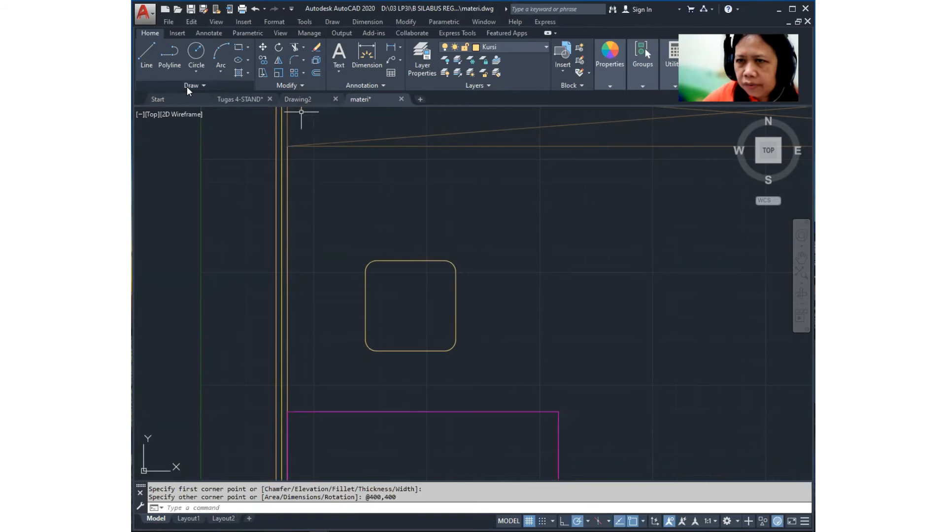
# Step: Turn off the Nearest and Extension object snaps
pyautogui.click(240, 50)
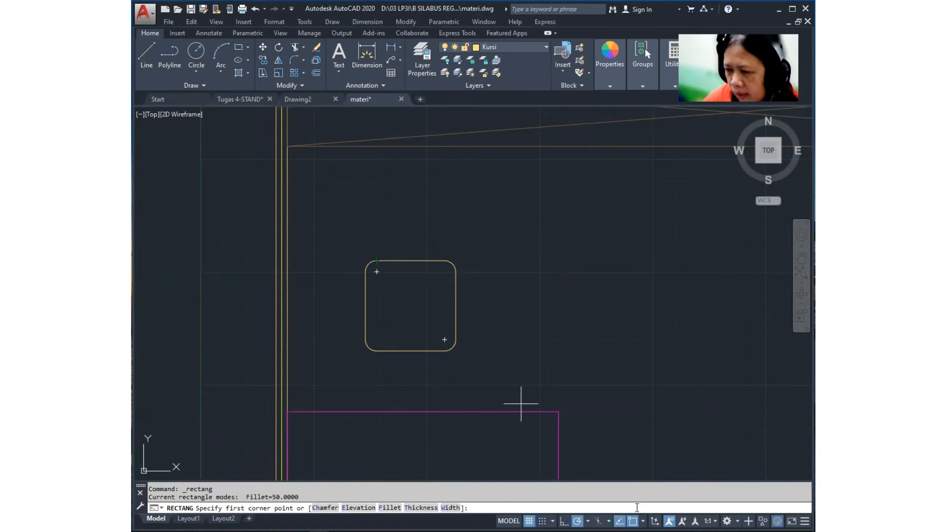
pyautogui.press('Escape')
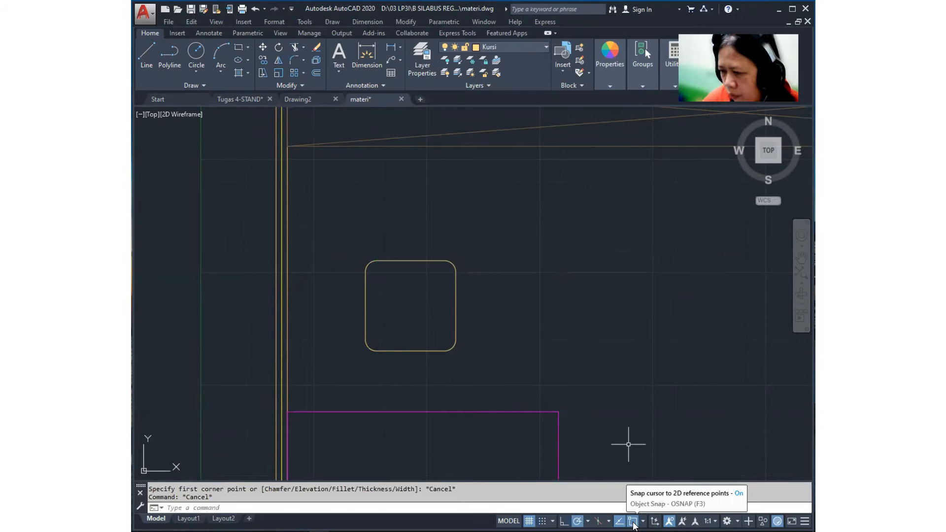
pyautogui.click(644, 521)
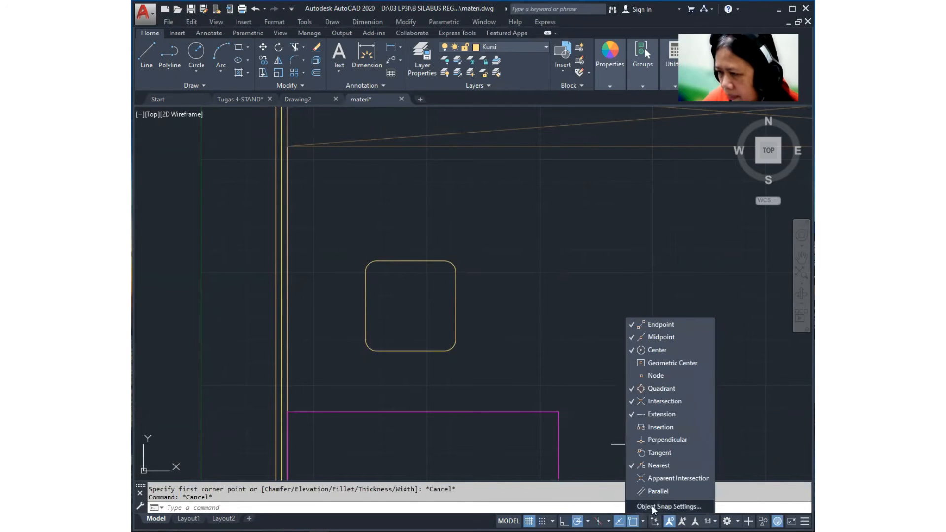
pyautogui.click(655, 466)
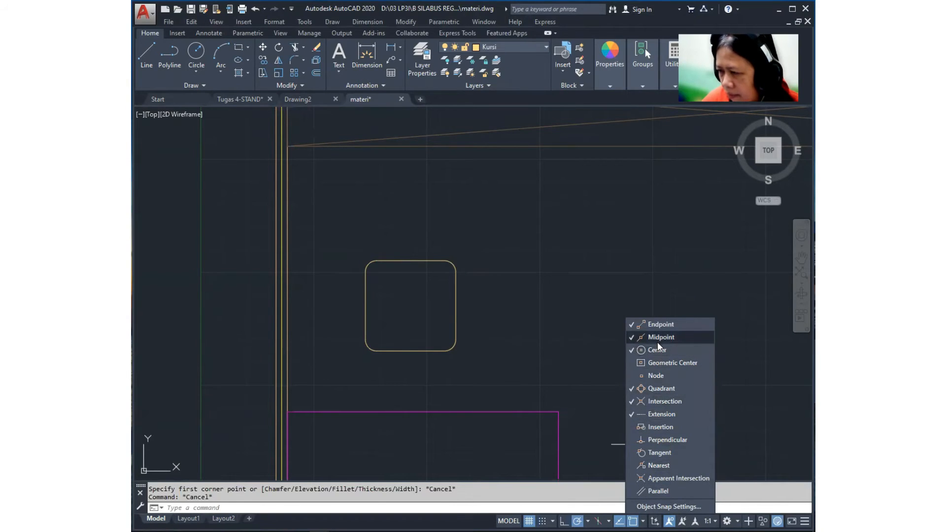
pyautogui.click(668, 415)
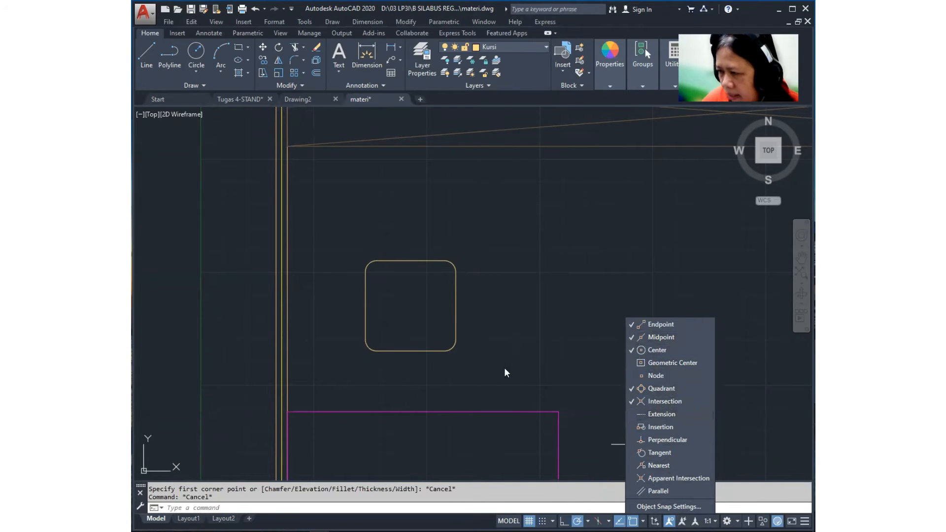
pyautogui.press('Escape')
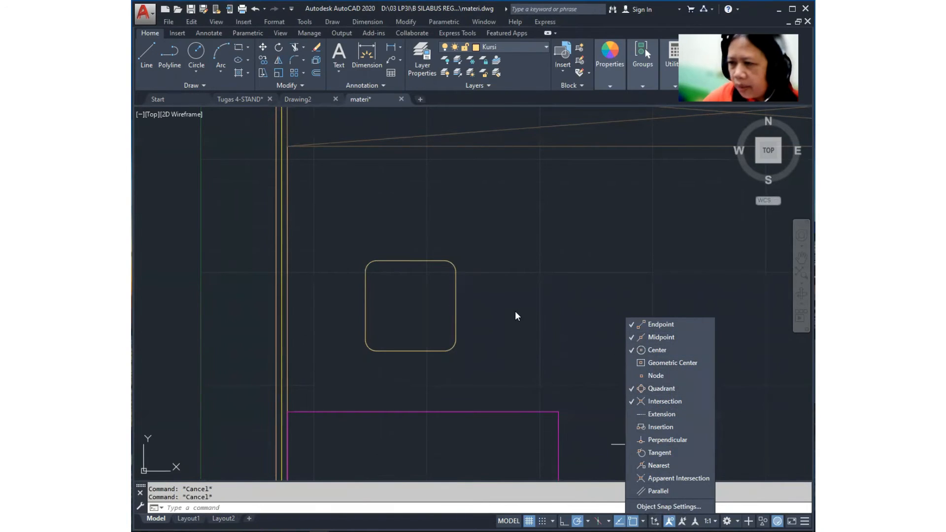
pyautogui.click(516, 312)
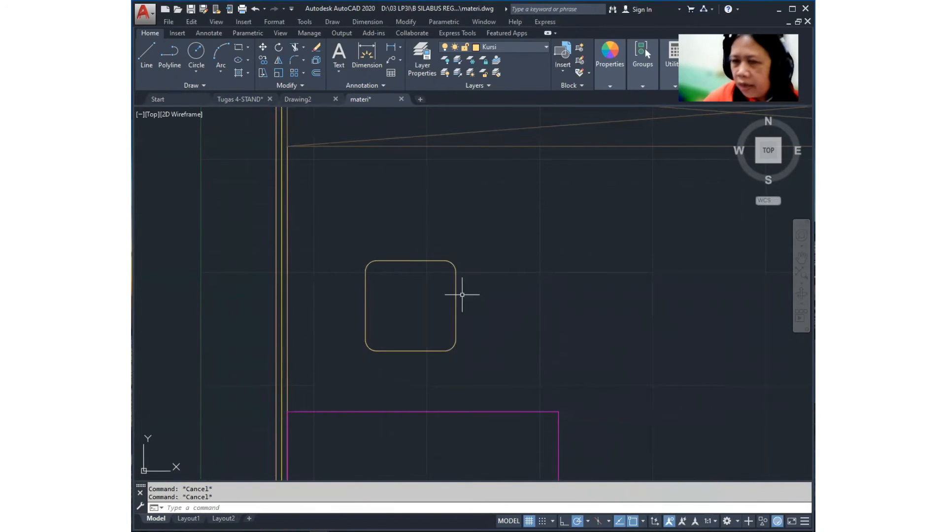
pyautogui.click(240, 49)
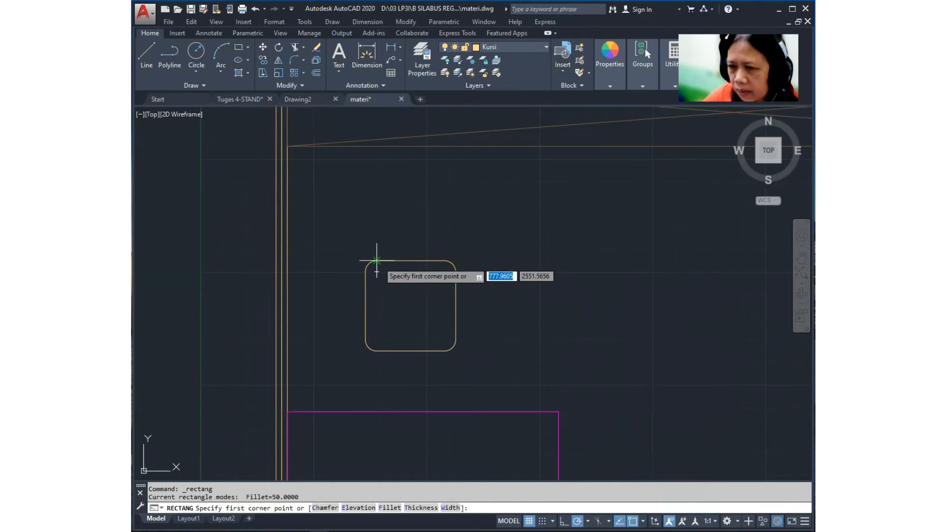
pyautogui.scroll(4, 383, 260)
pyautogui.scroll(-2, 370, 257)
pyautogui.click(370, 258)
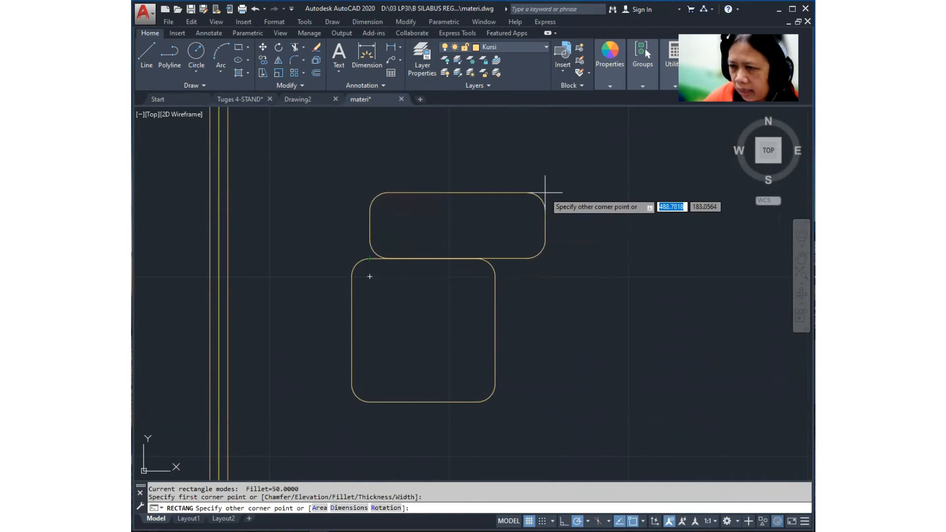
pyautogui.press('Escape')
pyautogui.rightClick(372, 220)
pyautogui.click(410, 226)
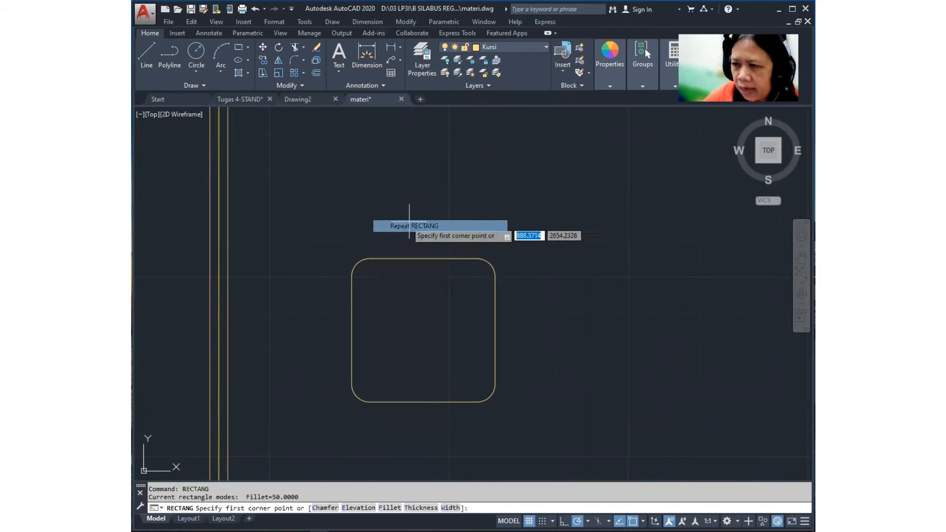
pyautogui.write('f')
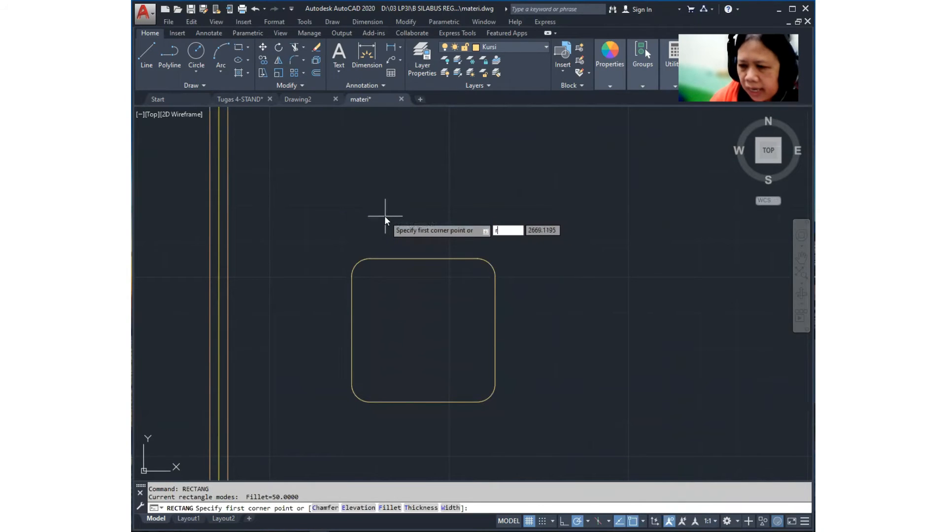
pyautogui.press('Return')
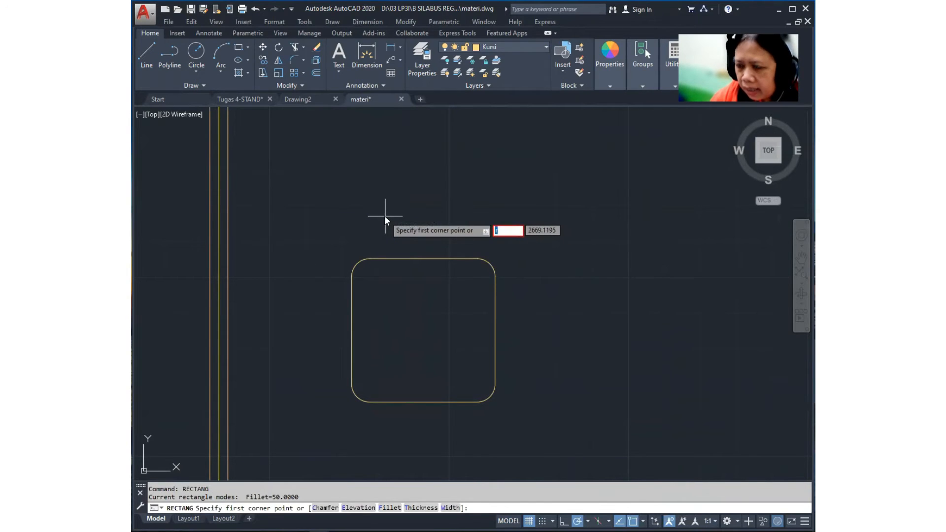
pyautogui.press('Escape')
# Step: Draw a 300 by 50 mm rectangle with fillet radius 0 upward from the left end of the rounded square's straight top edge
pyautogui.click(239, 48)
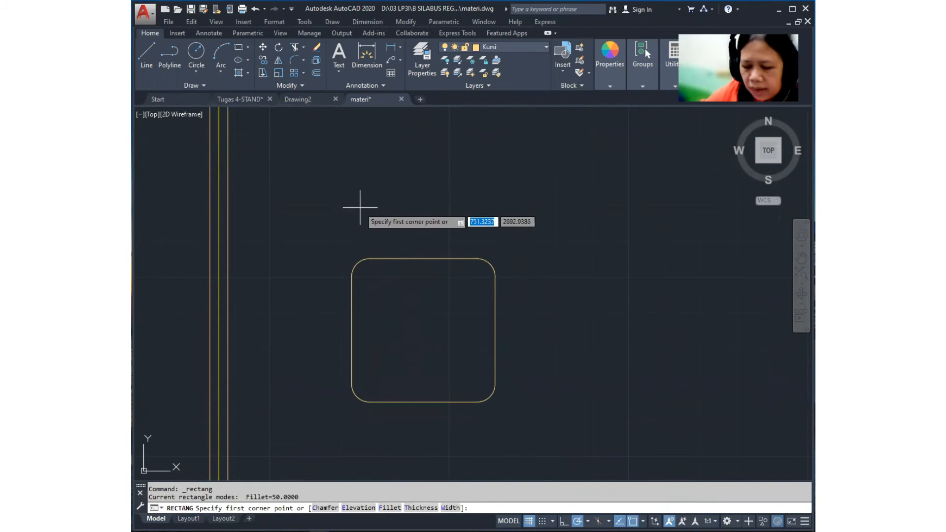
pyautogui.write('f')
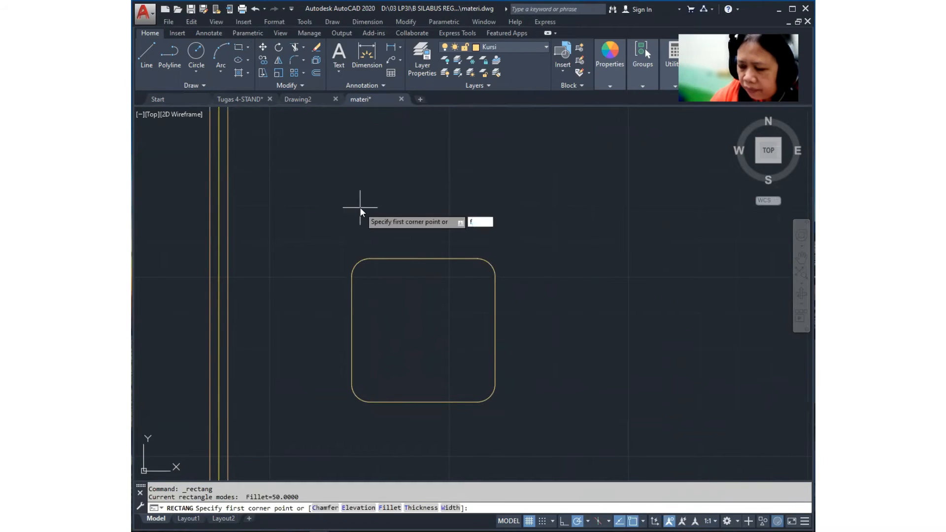
pyautogui.press('Return')
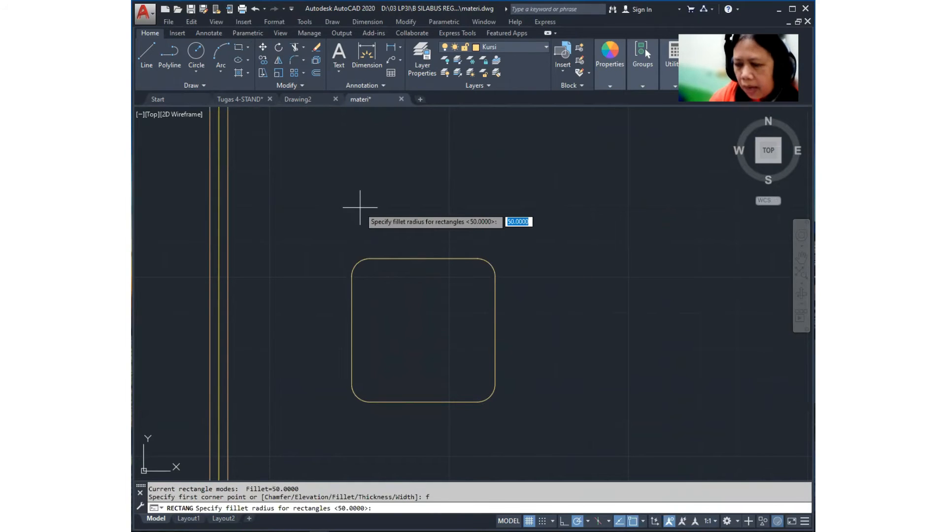
pyautogui.write('0')
pyautogui.press('Return')
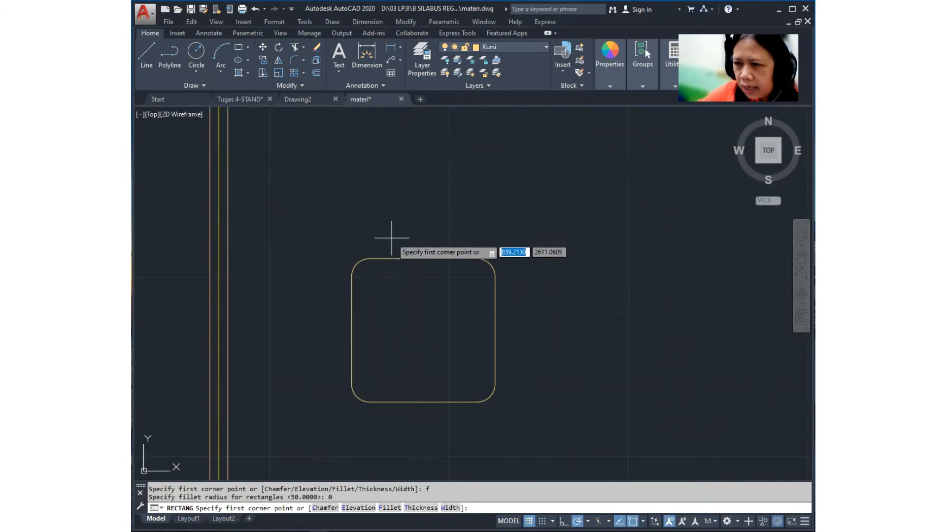
pyautogui.click(370, 258)
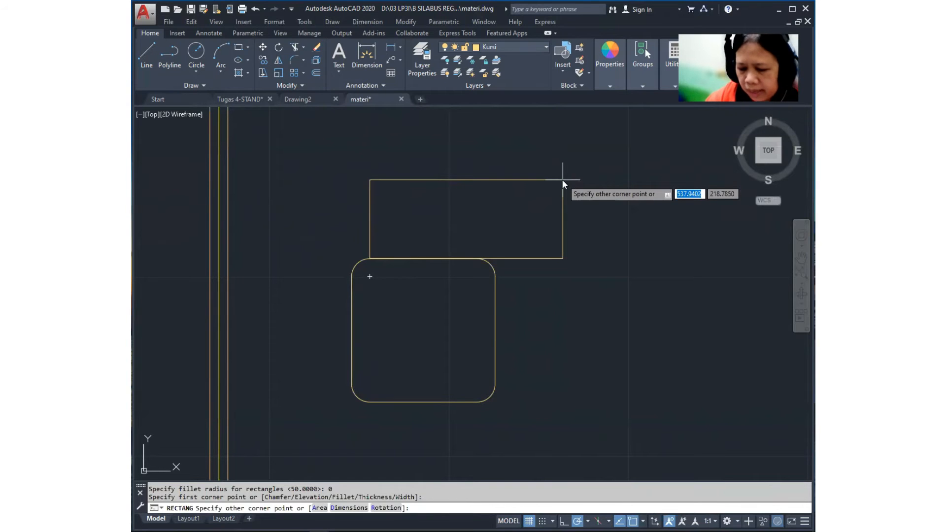
pyautogui.write('300')
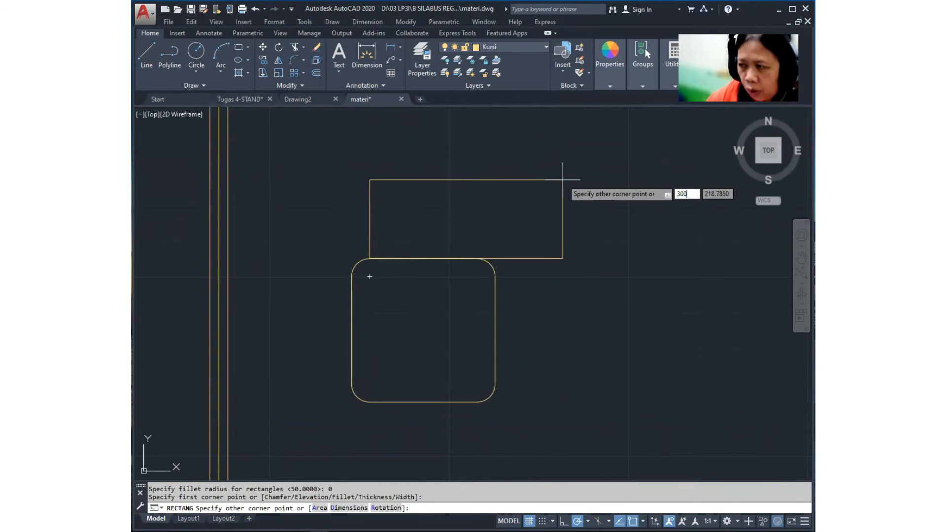
pyautogui.press('Tab')
pyautogui.write('50')
pyautogui.press('Return')
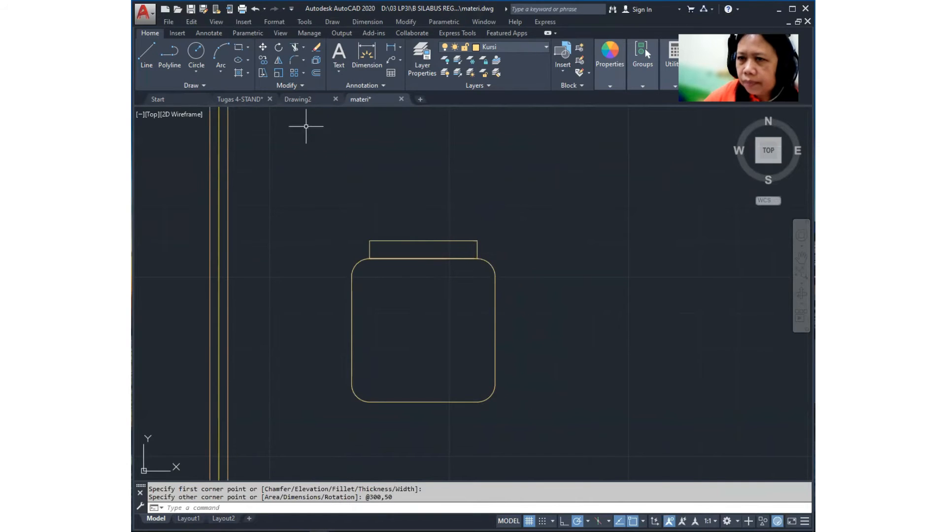
# Step: Move the 300 by 50 mm rectangle 50 mm straight up from the rounded square's top edge
pyautogui.click(265, 50)
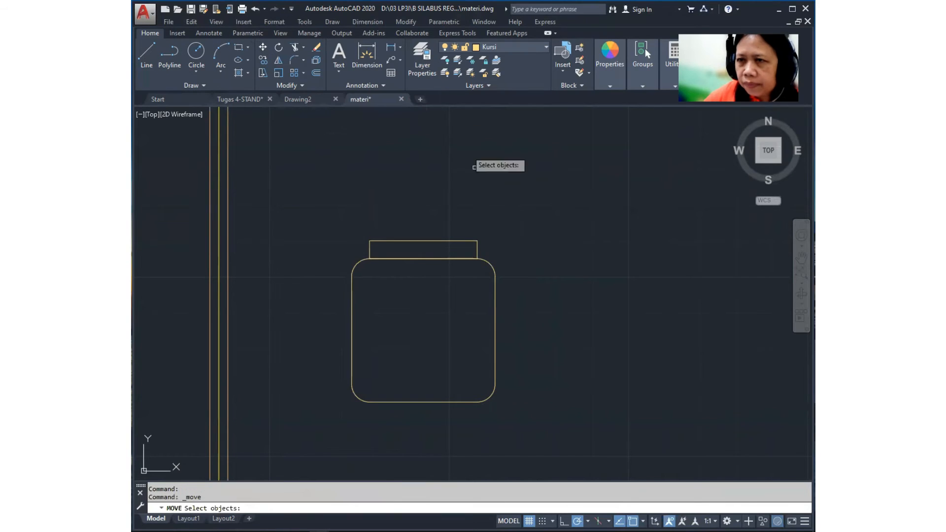
pyautogui.click(456, 240)
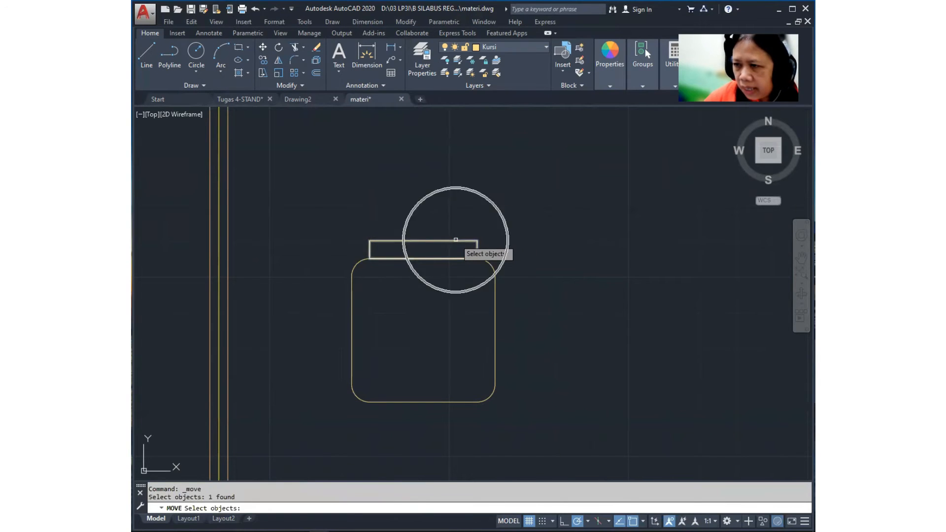
pyautogui.press('Return')
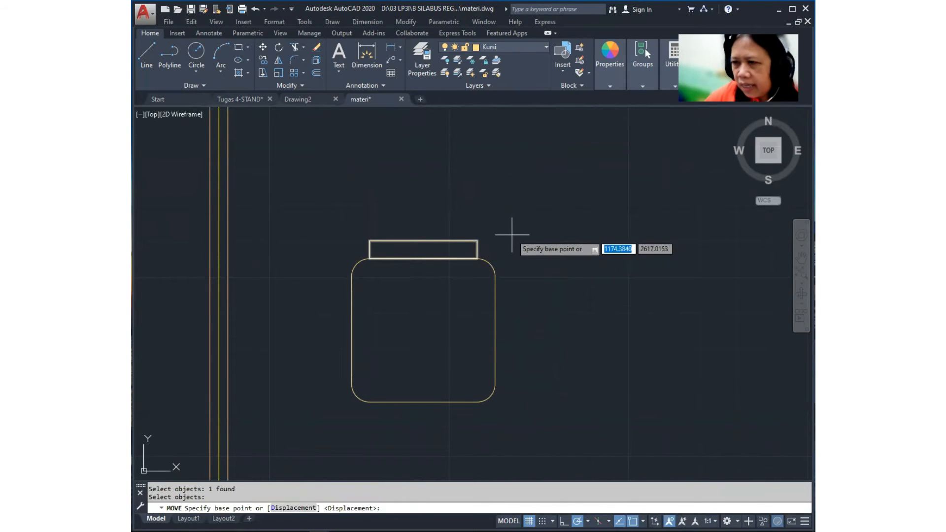
pyautogui.click(512, 231)
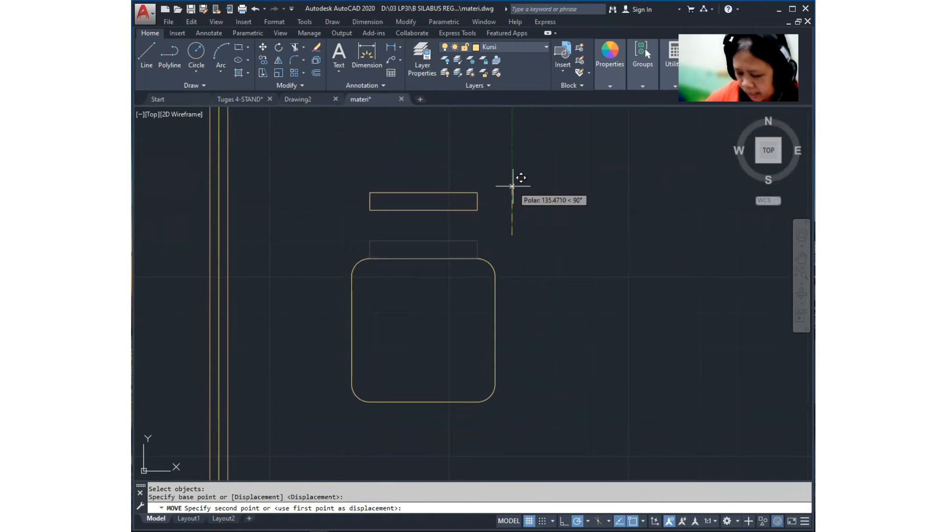
pyautogui.write('50')
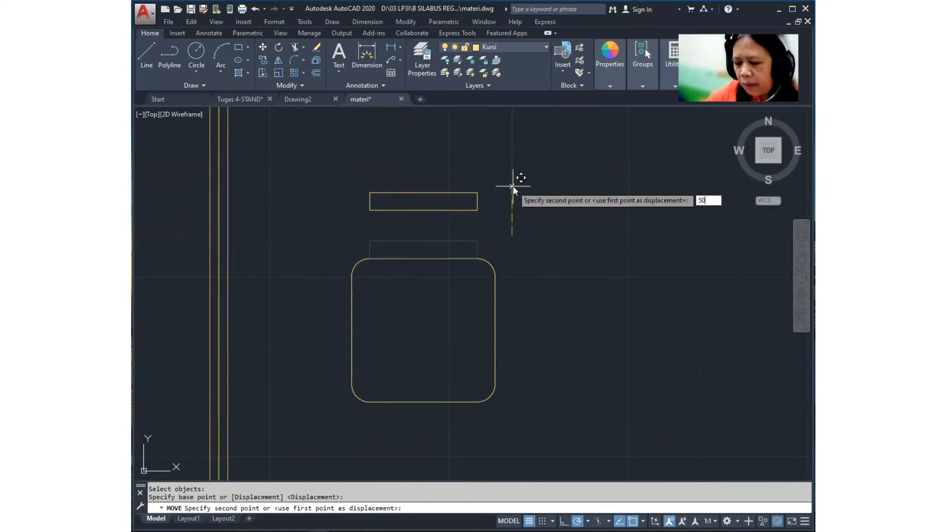
pyautogui.press('Return')
pyautogui.moveTo(508, 247)
pyautogui.mouseDown(button='middle')
pyautogui.moveTo(485, 246)
pyautogui.moveTo(494, 224)
pyautogui.moveTo(490, 235)
pyautogui.mouseUp(button='middle')
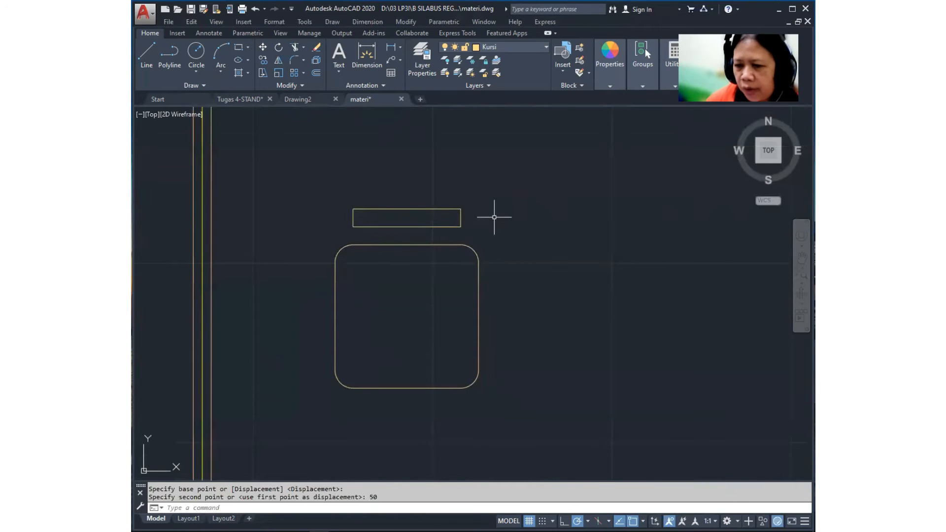
# Step: Create a layer named arsir with color 8 and a 0.00 mm lineweight
pyautogui.click(421, 61)
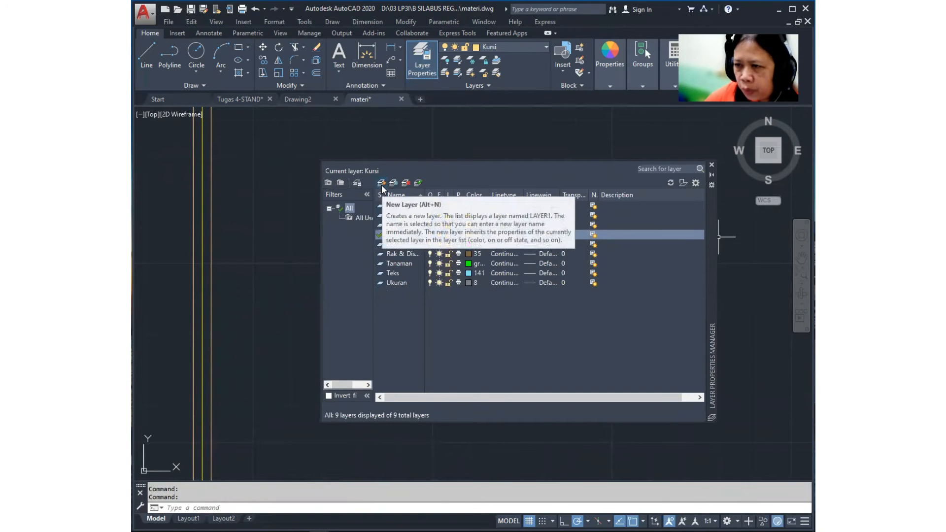
pyautogui.click(381, 183)
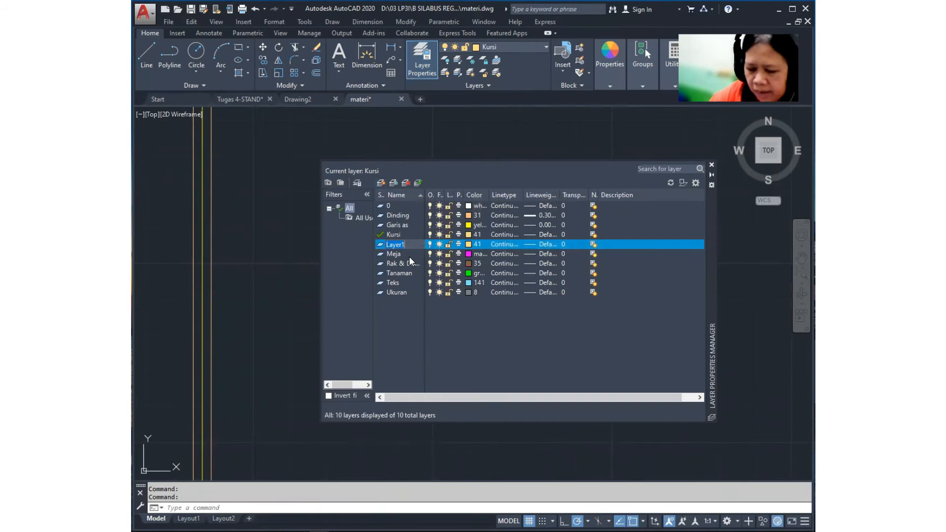
pyautogui.write('arsir')
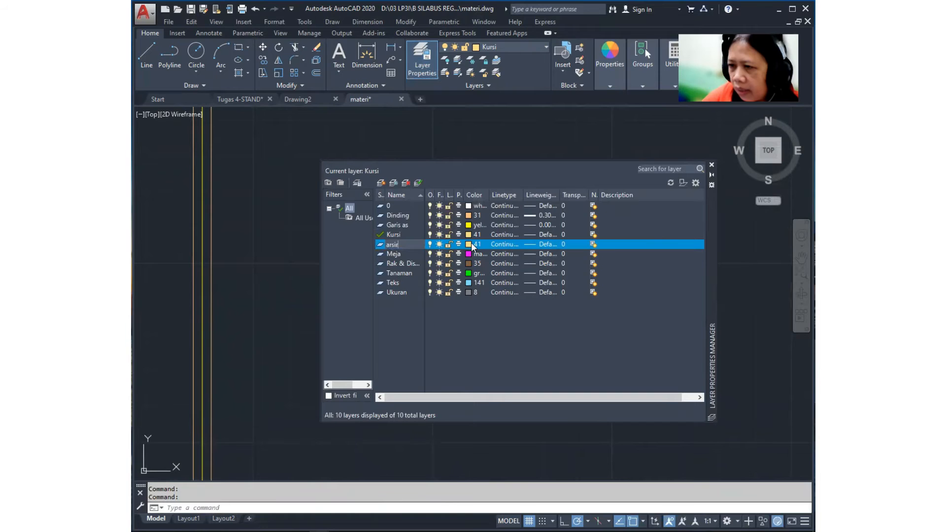
pyautogui.click(470, 245)
pyautogui.click(457, 294)
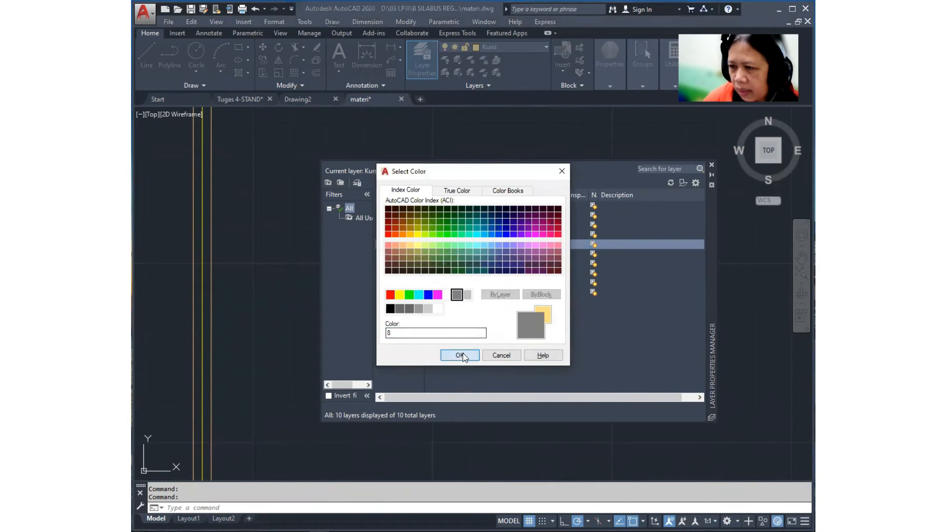
pyautogui.click(461, 355)
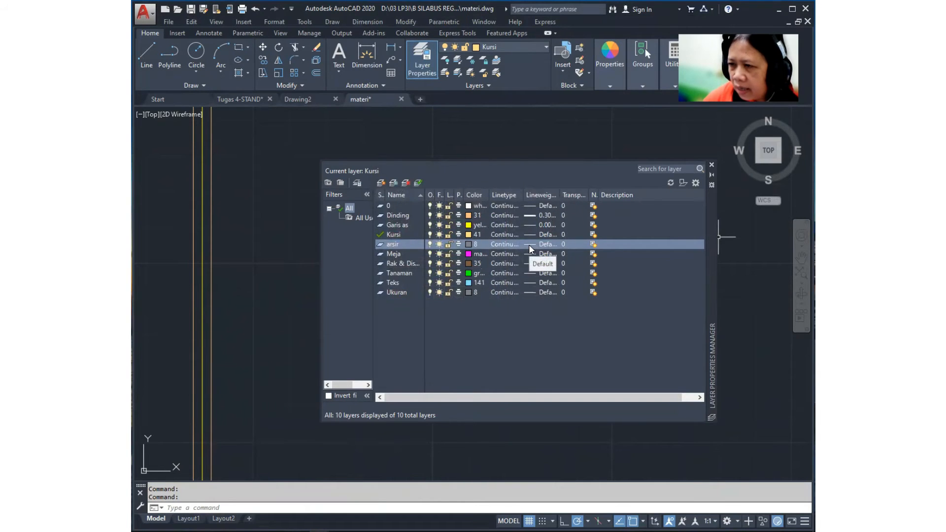
pyautogui.click(528, 245)
pyautogui.click(461, 217)
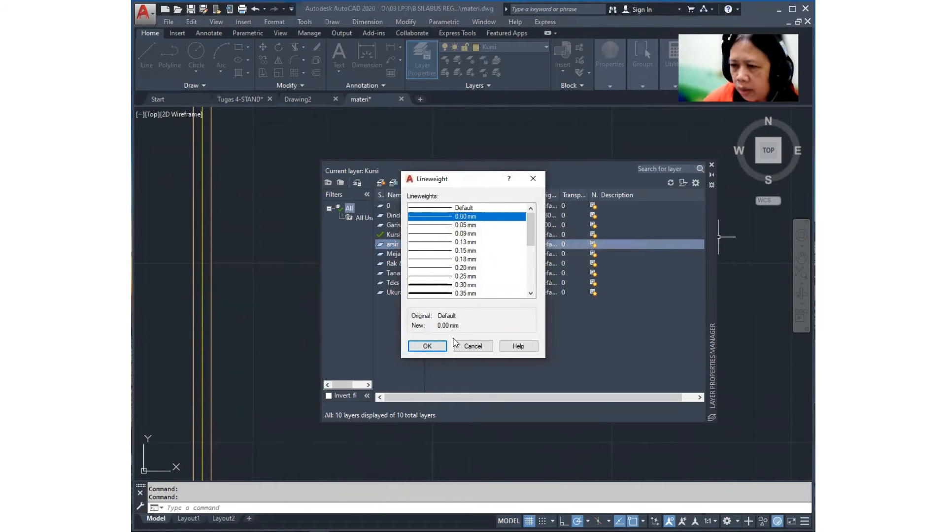
pyautogui.click(442, 347)
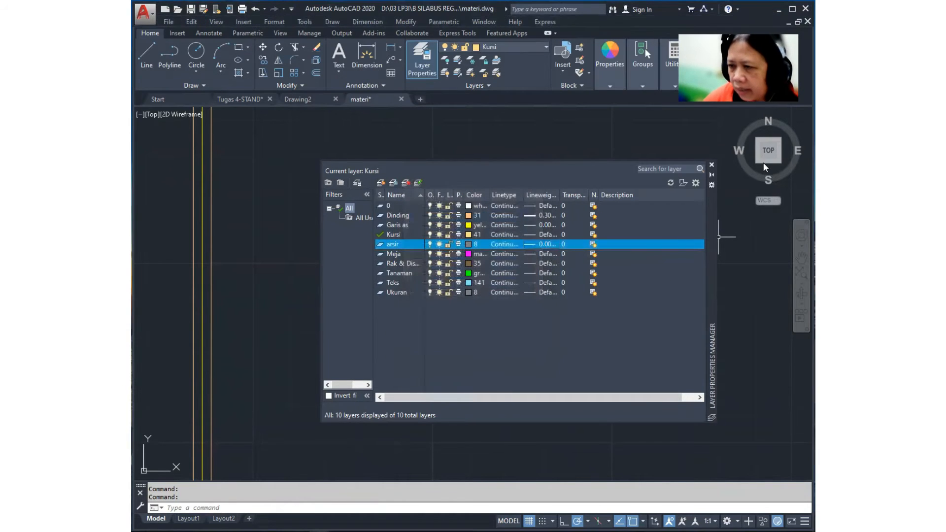
pyautogui.click(712, 166)
# Step: Start a hatch for the chair drawn above the table
pyautogui.moveTo(526, 285); pyautogui.dragTo(541, 266, button='middle')
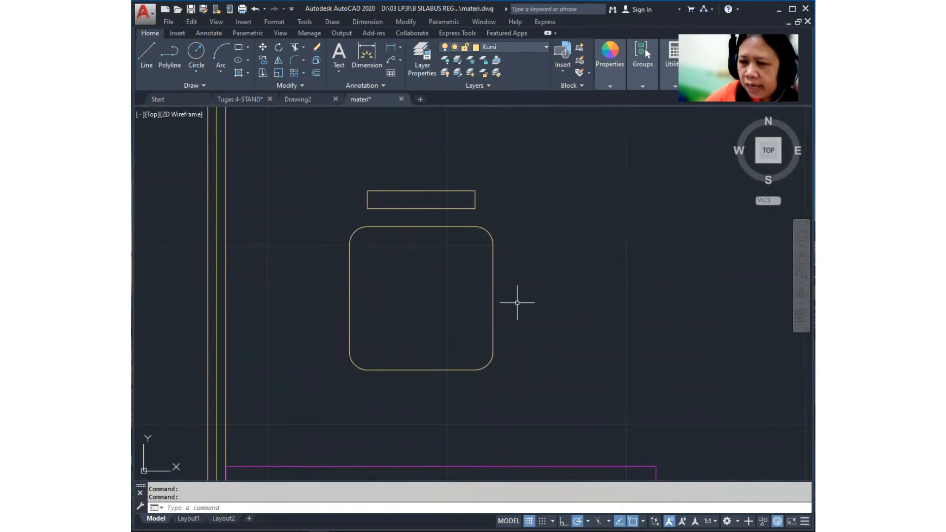
pyautogui.moveTo(482, 310); pyautogui.dragTo(487, 313, button='middle')
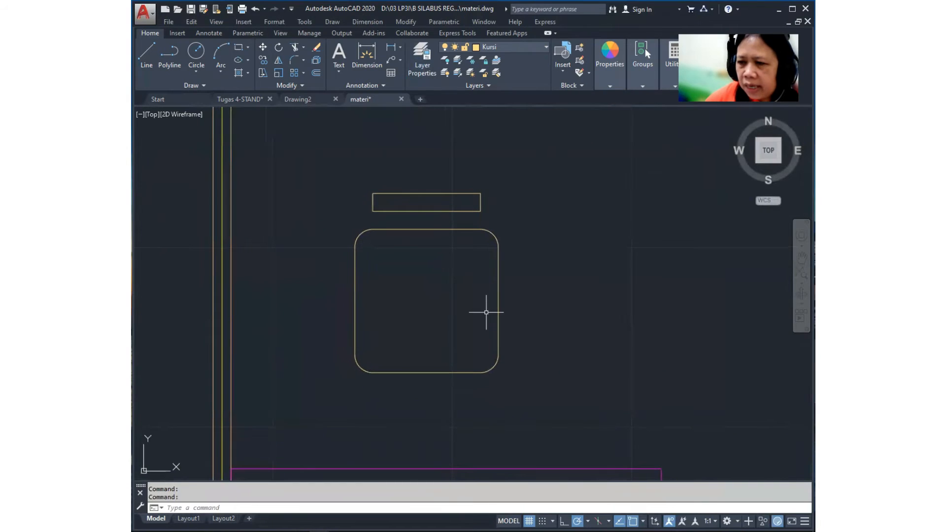
pyautogui.click(338, 21)
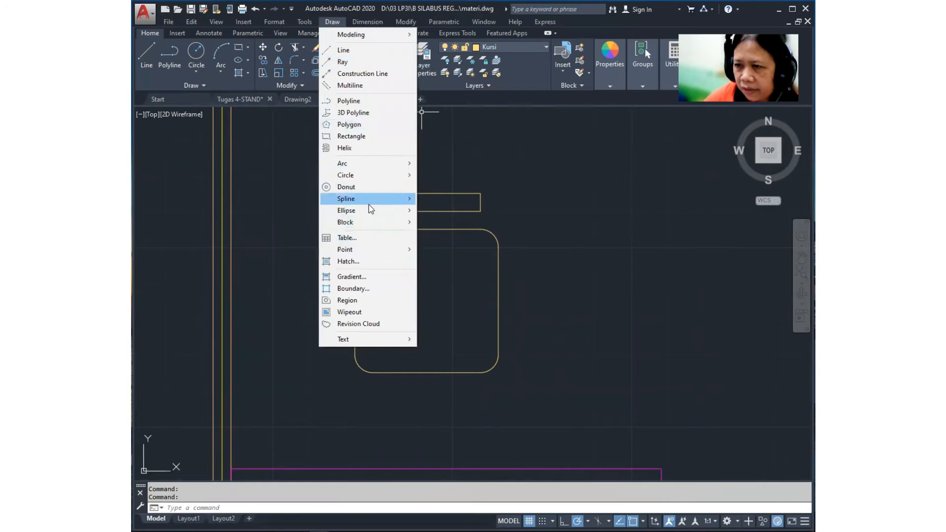
# Step: Hatch the rounded chair seat with the ANSI31 pattern at a scale of 50
pyautogui.click(366, 261)
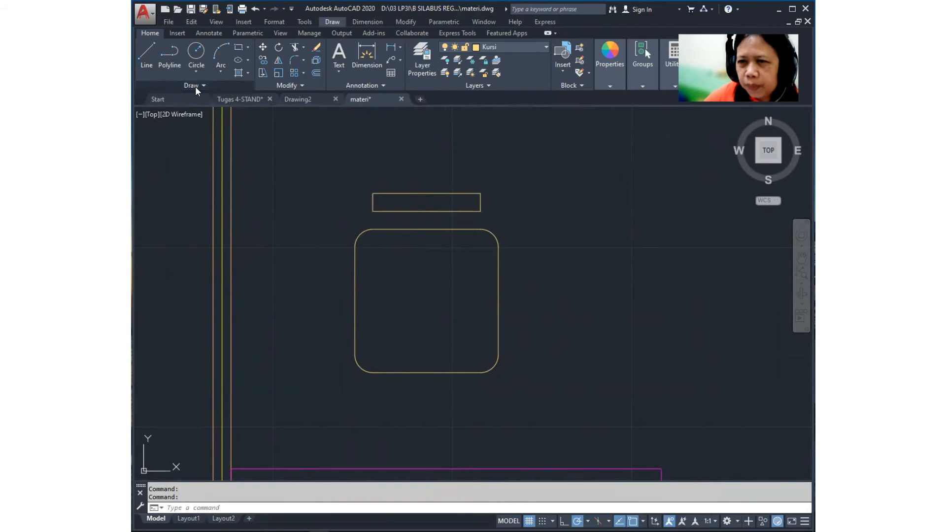
pyautogui.click(241, 72)
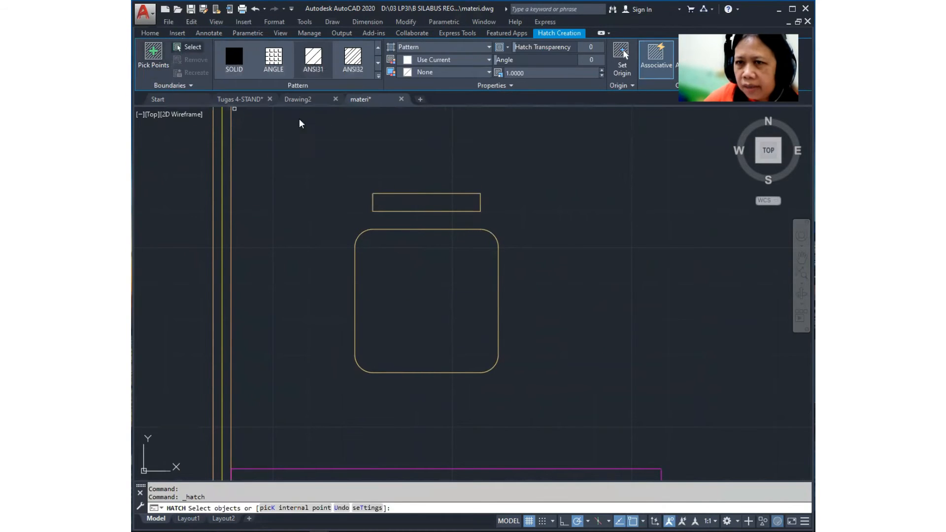
pyautogui.click(191, 48)
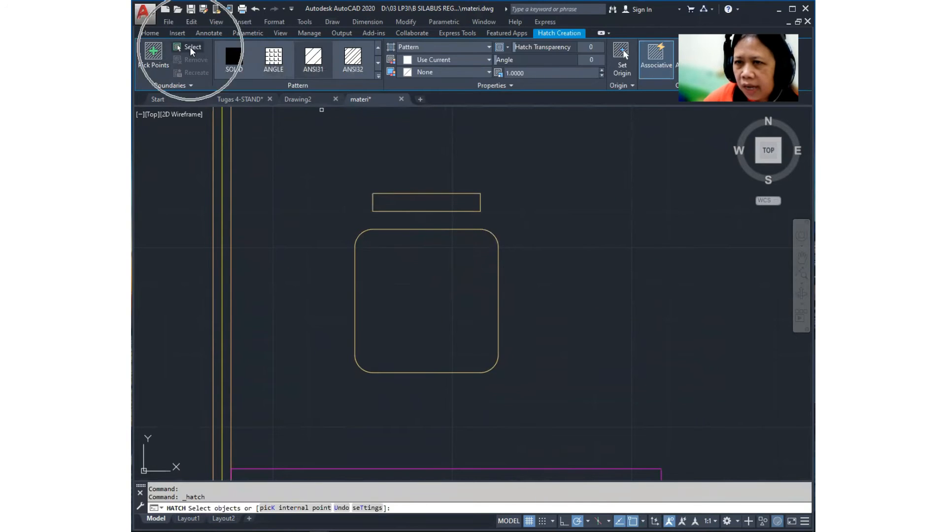
pyautogui.click(317, 69)
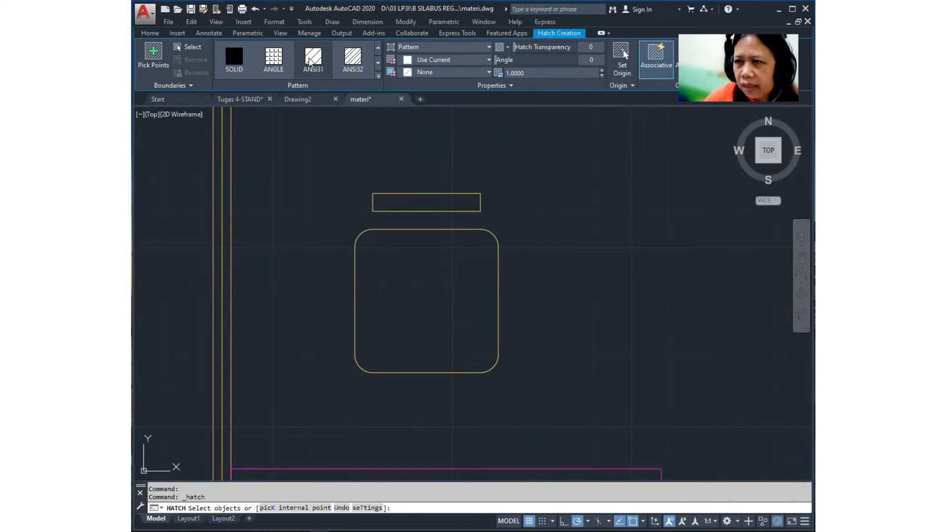
pyautogui.click(154, 57)
pyautogui.click(153, 57)
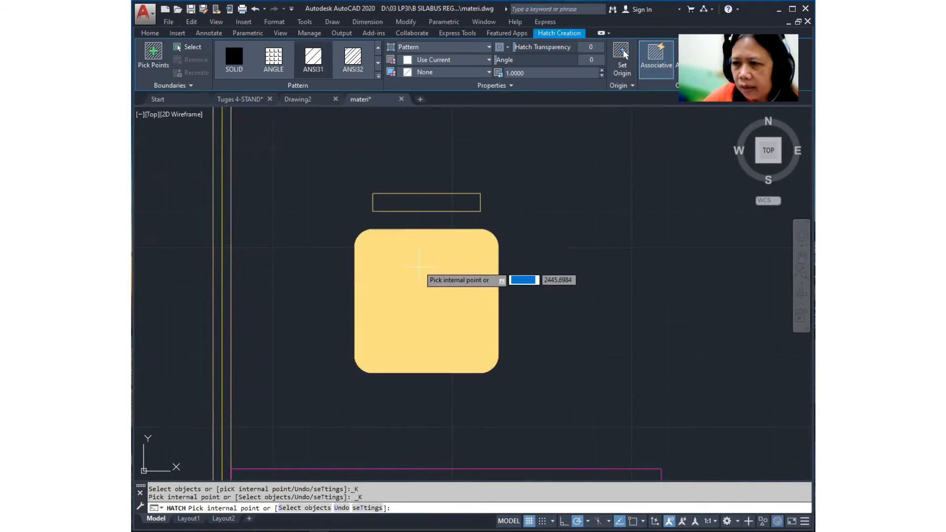
pyautogui.click(319, 62)
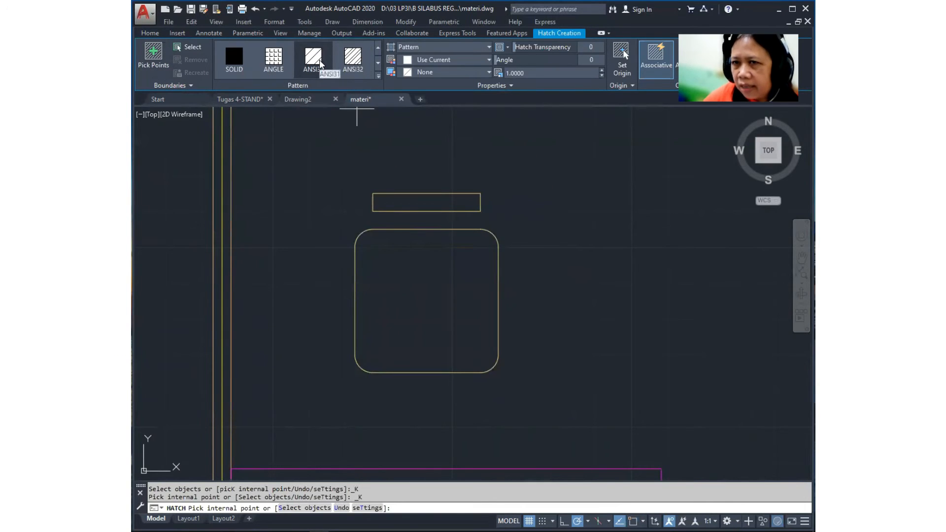
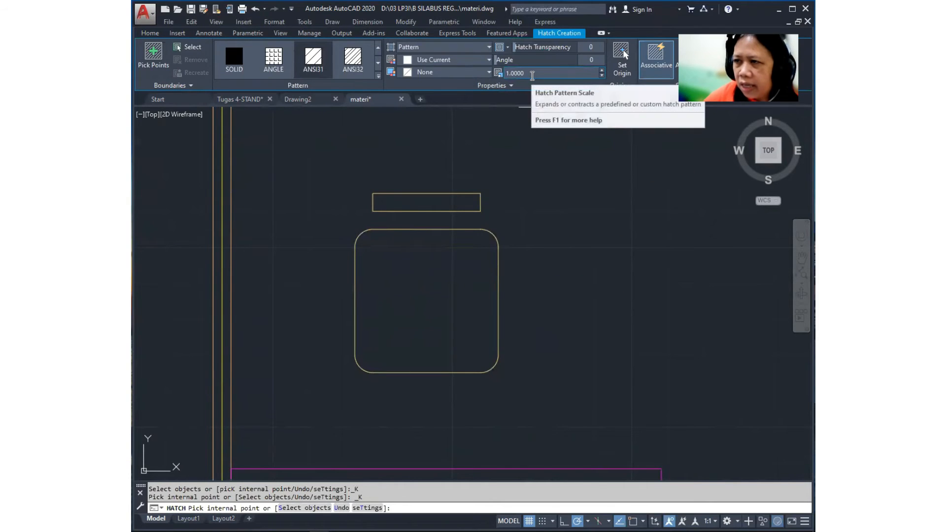
pyautogui.click(532, 75)
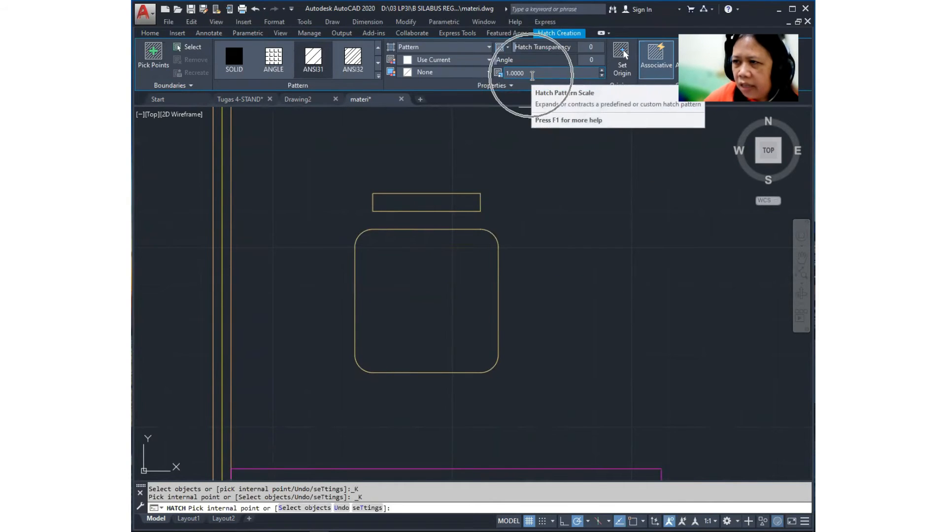
pyautogui.click(533, 75)
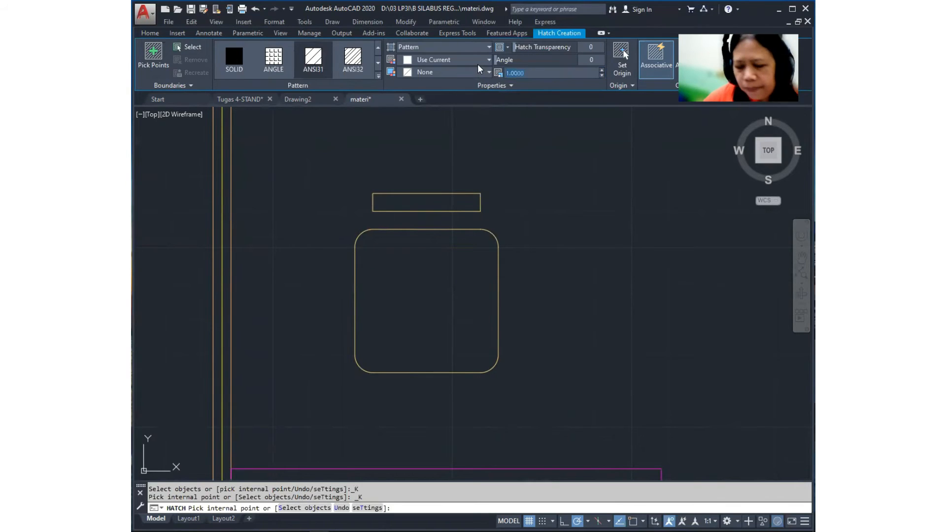
pyautogui.write('50')
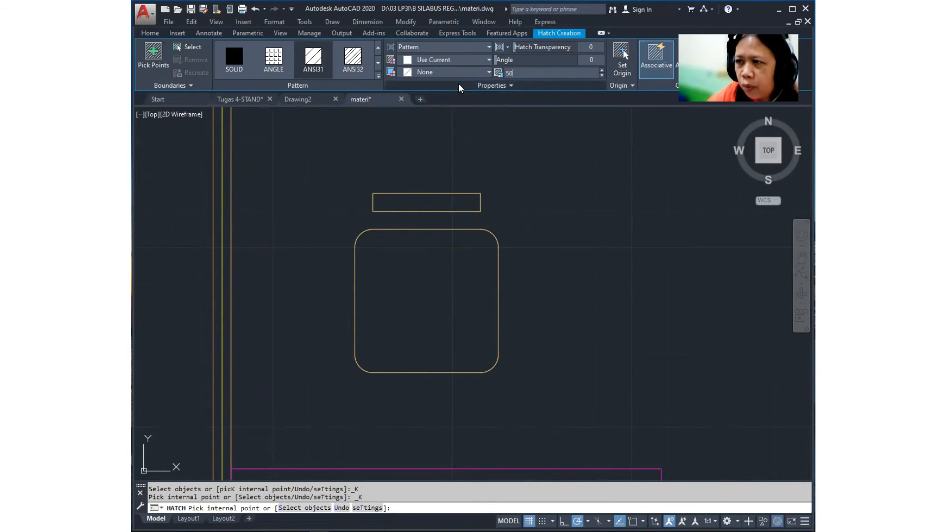
pyautogui.click(459, 268)
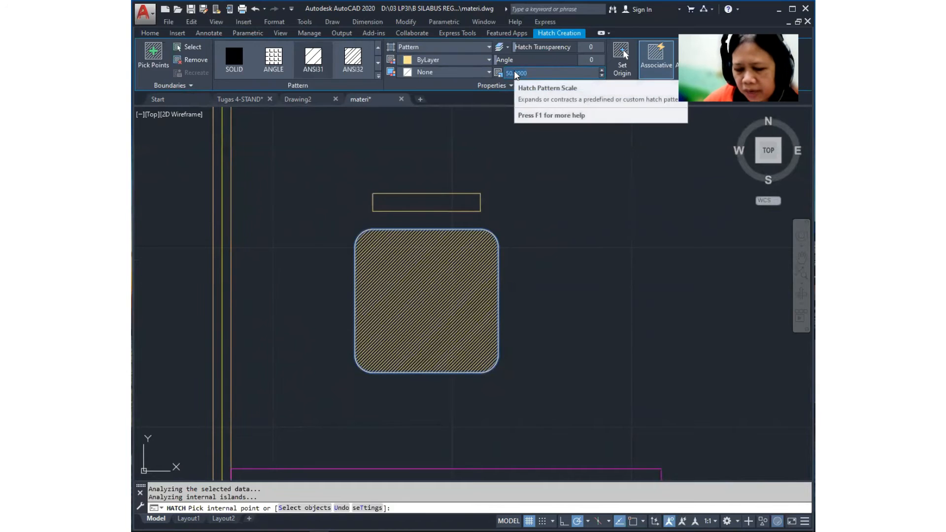
# Step: Set the seat hatch scale to 70 and include the rectangular backrest in the same hatch
pyautogui.write('70')
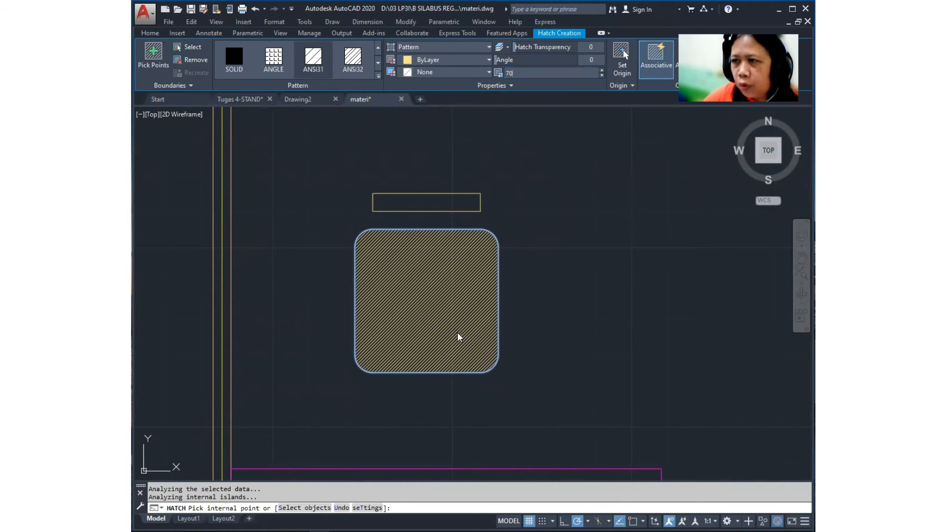
pyautogui.press('Return')
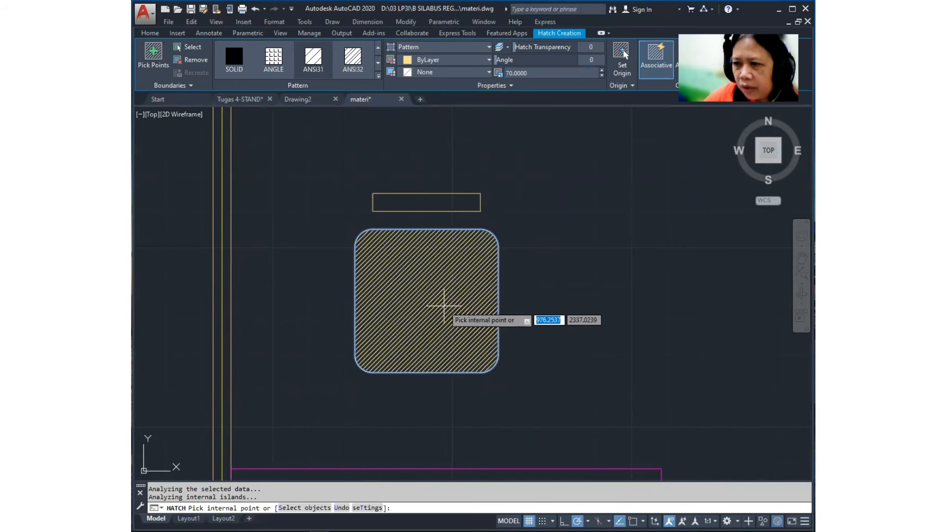
pyautogui.click(443, 306)
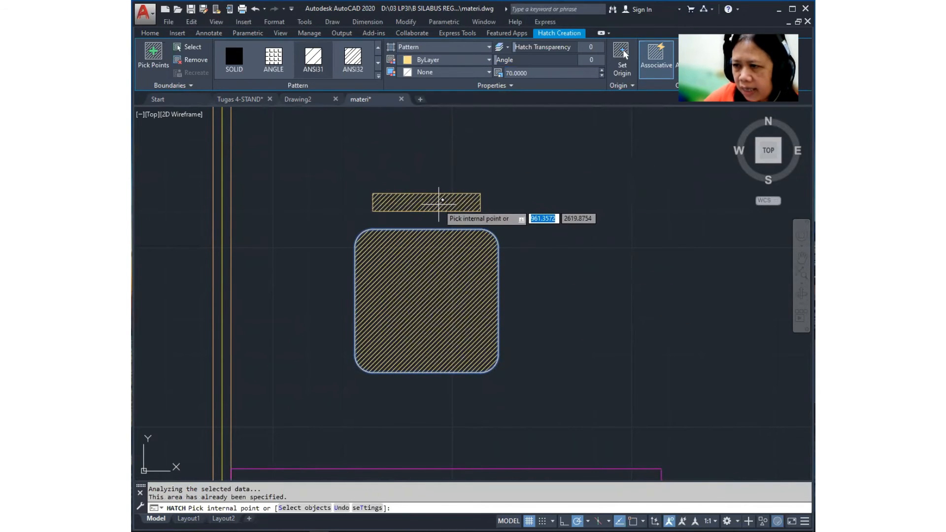
pyautogui.click(439, 204)
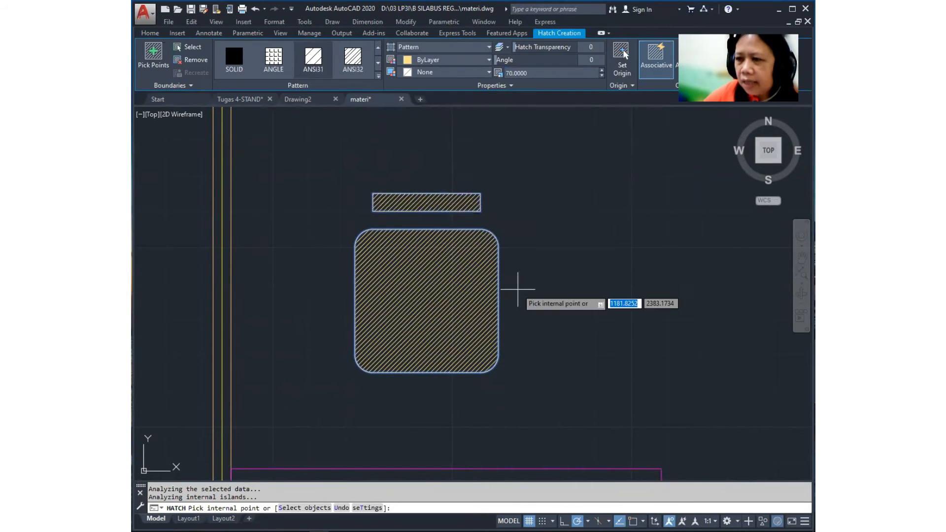
pyautogui.press('Return')
# Step: Select the chair hatch and check its hatch settings and assigned layer
pyautogui.scroll(-2, 524, 279)
pyautogui.scroll(2, 465, 319)
pyautogui.click(465, 319)
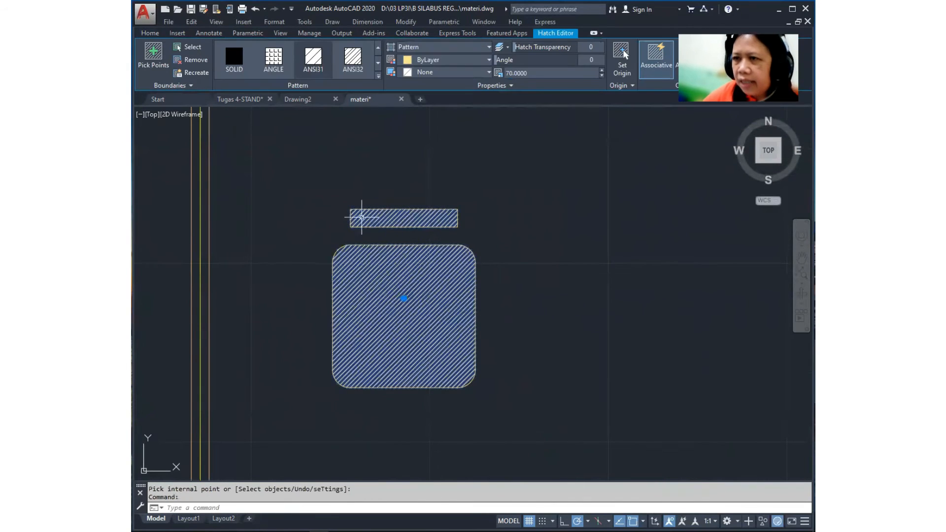
pyautogui.click(150, 33)
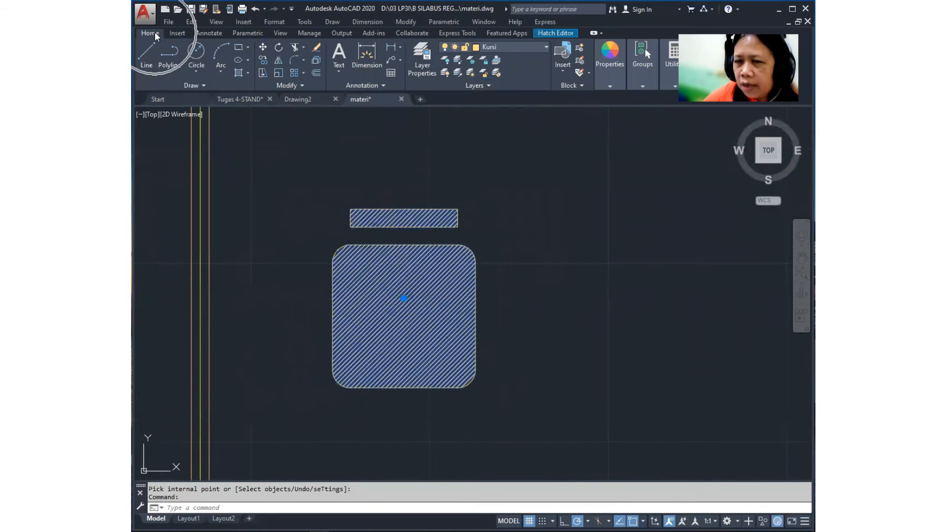
pyautogui.press('Escape')
pyautogui.click(450, 317)
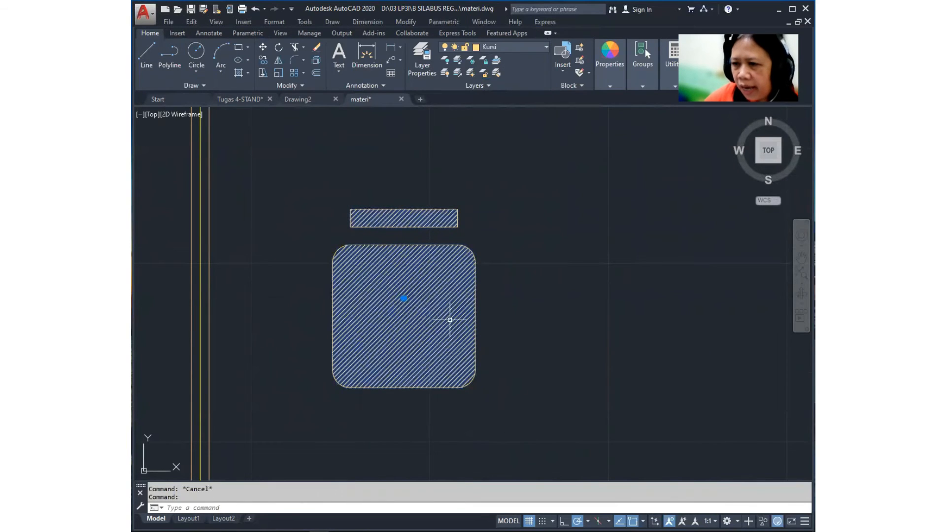
pyautogui.click(564, 33)
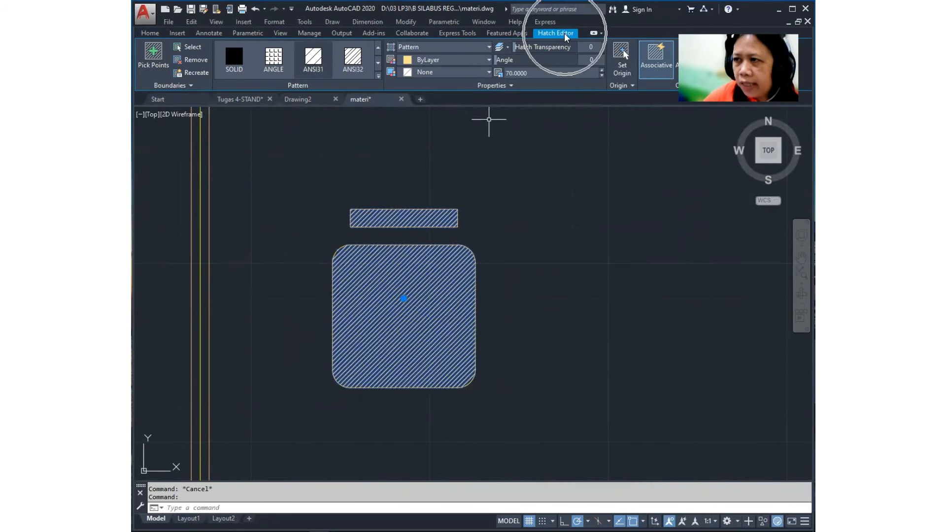
pyautogui.click(152, 36)
pyautogui.click(528, 46)
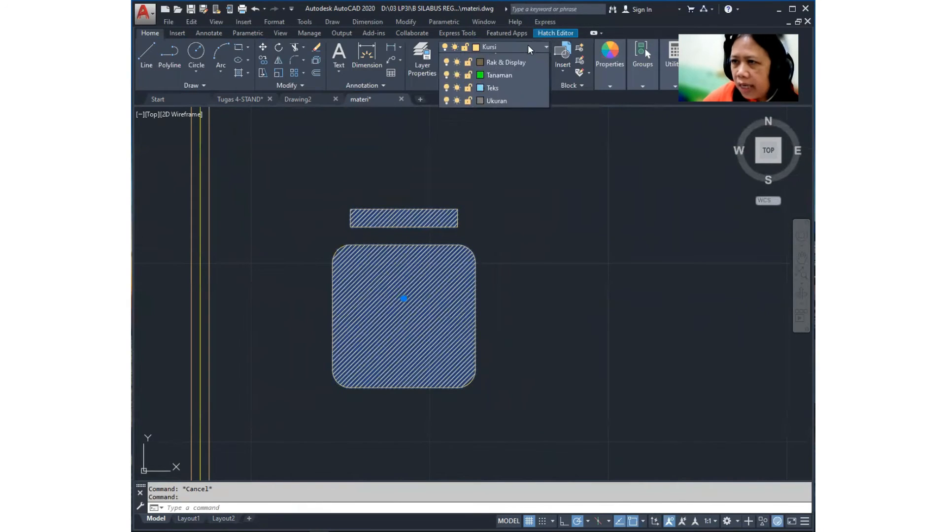
pyautogui.click(504, 74)
pyautogui.press('Escape')
# Step: Copy the whole hatched chair about 1446 units straight down to the opposite side of the magenta table
pyautogui.scroll(-1, 532, 256)
pyautogui.moveTo(534, 261)
pyautogui.mouseDown(button='middle')
pyautogui.moveTo(510, 184)
pyautogui.moveTo(481, 188)
pyautogui.mouseUp(button='middle')
pyautogui.scroll(-1, 476, 187)
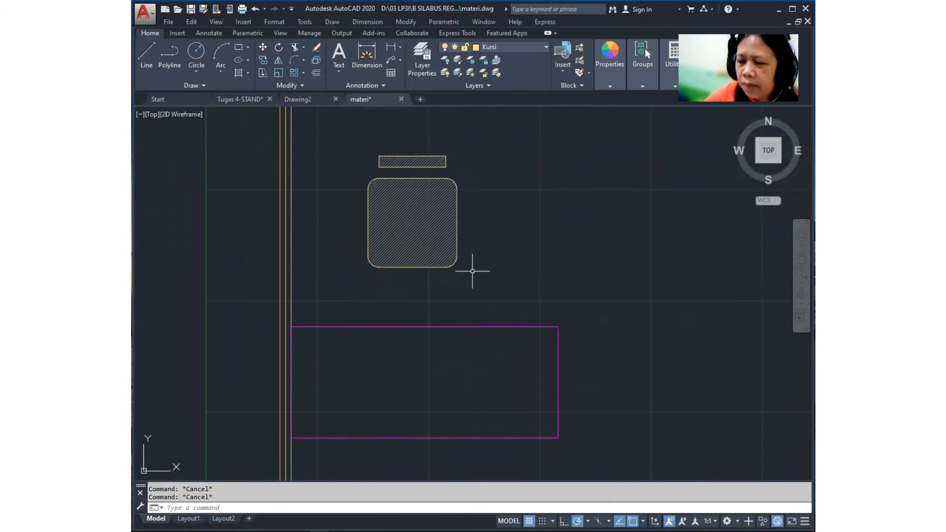
pyautogui.moveTo(446, 245)
pyautogui.mouseDown(button='middle')
pyautogui.moveTo(471, 291)
pyautogui.moveTo(502, 202)
pyautogui.moveTo(501, 172)
pyautogui.moveTo(468, 211)
pyautogui.mouseUp(button='middle')
pyautogui.scroll(-2, 500, 173)
pyautogui.scroll(2, 477, 209)
pyautogui.scroll(-2, 478, 202)
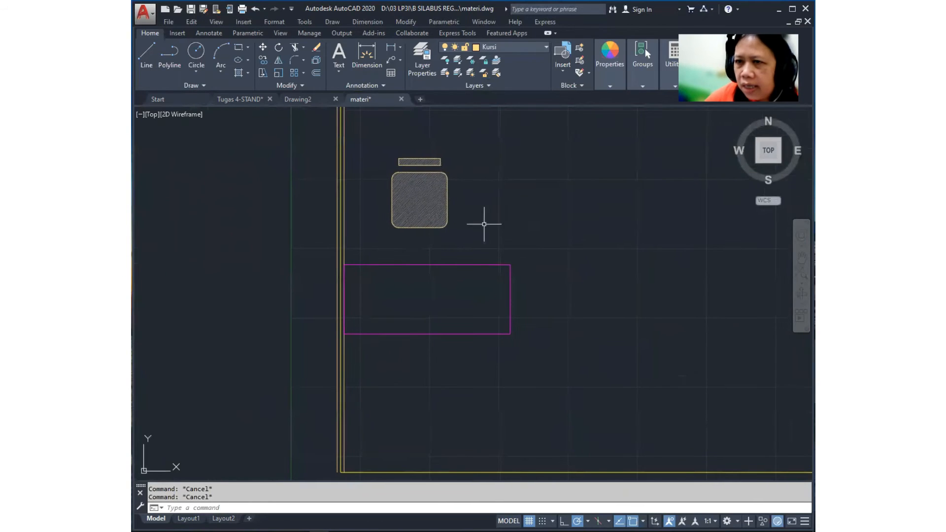
pyautogui.click(411, 22)
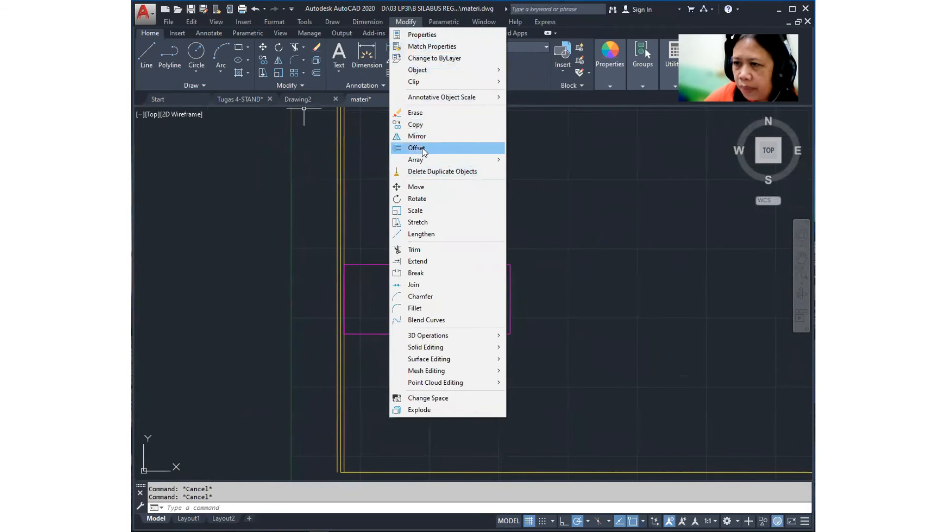
pyautogui.click(423, 129)
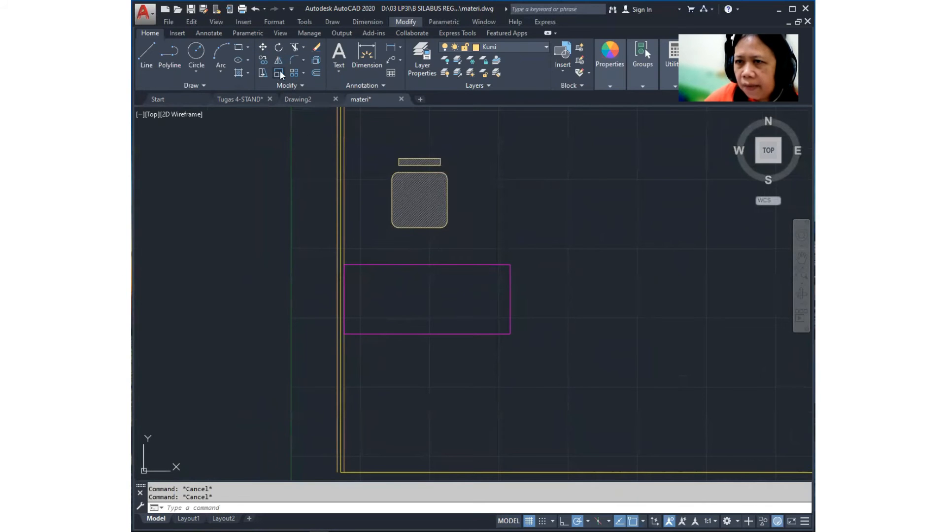
pyautogui.click(265, 58)
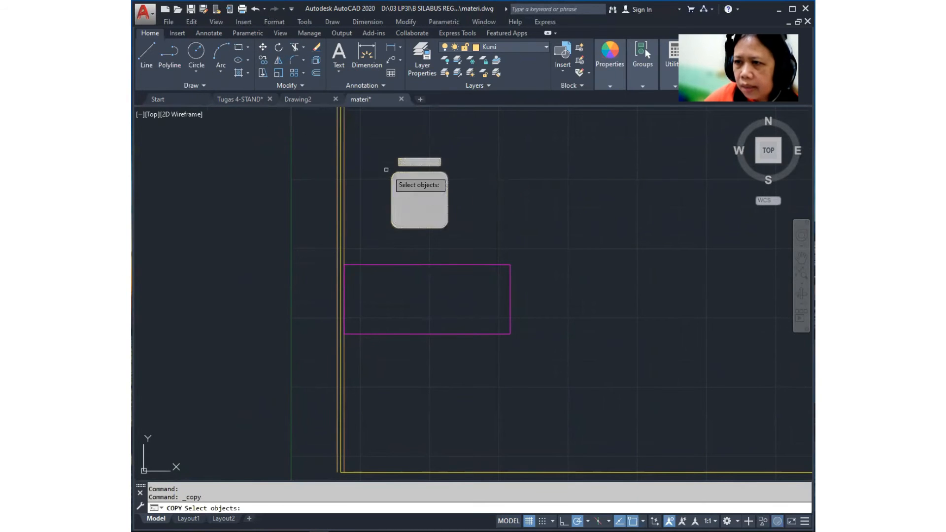
pyautogui.click(373, 139)
pyautogui.click(466, 242)
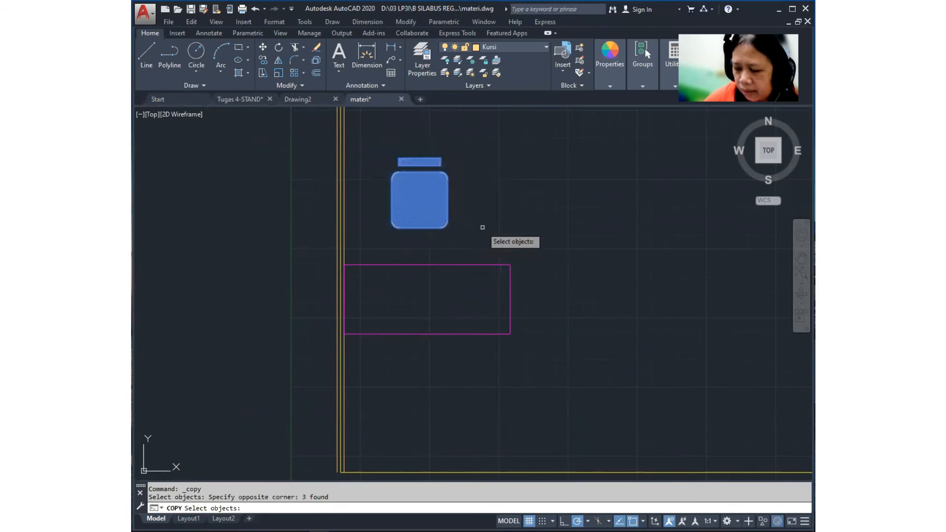
pyautogui.press('Return')
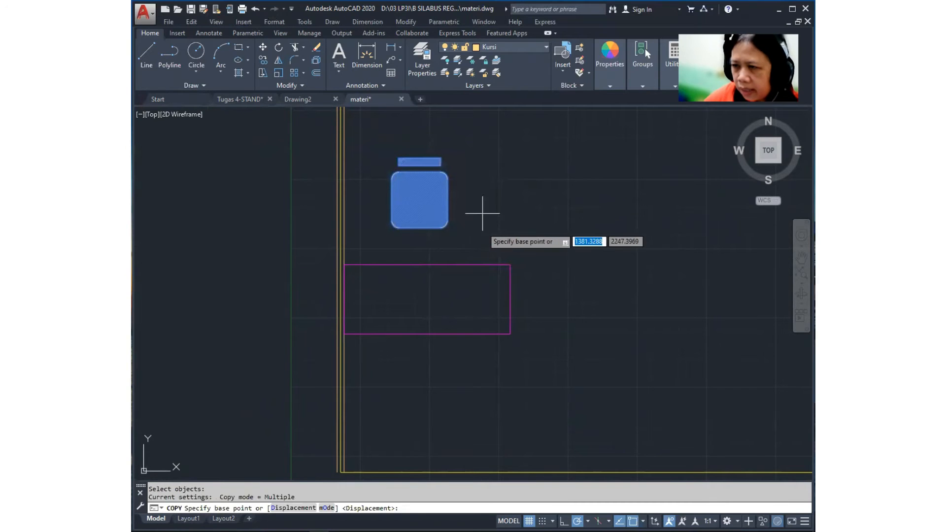
pyautogui.click(485, 185)
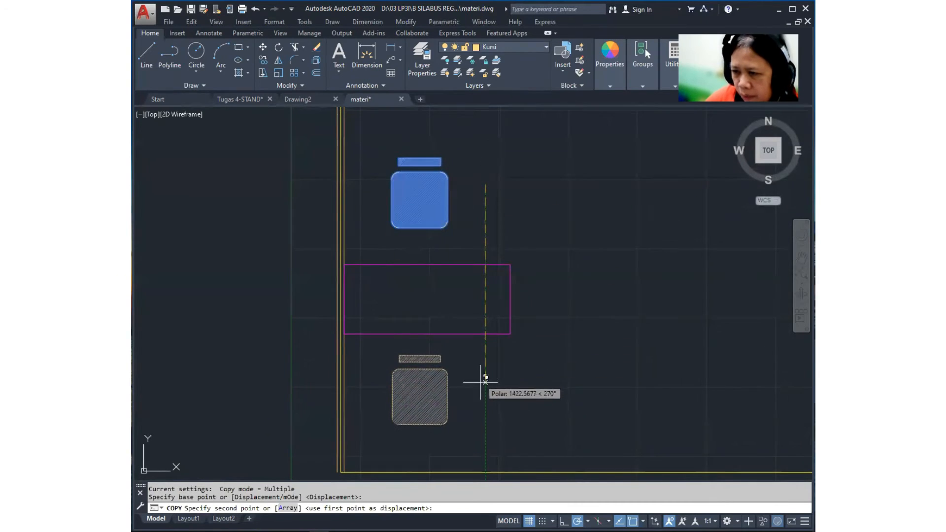
pyautogui.click(486, 384)
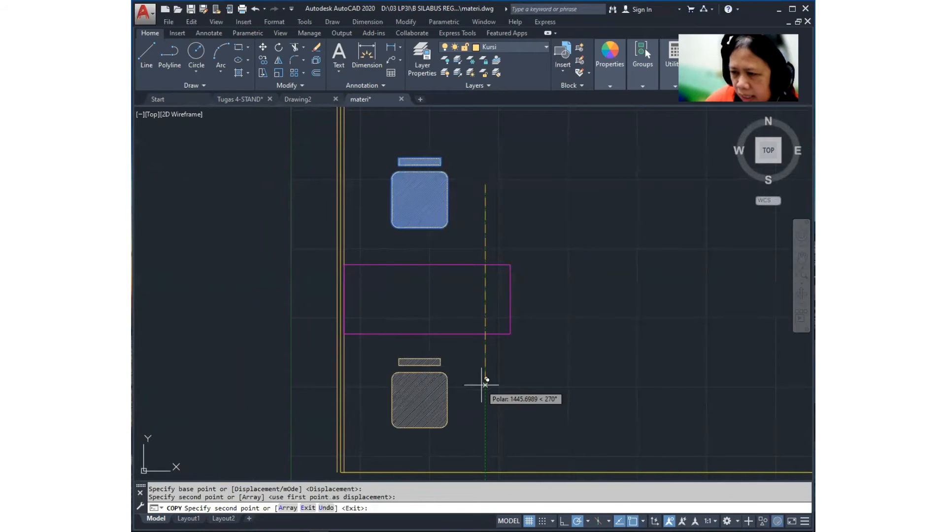
pyautogui.press('Return')
# Step: Rotate the copied chair below the magenta table half a turn about its seat centre, so its backrest faces away from the table
pyautogui.moveTo(494, 384)
pyautogui.mouseDown(button='middle')
pyautogui.moveTo(475, 321)
pyautogui.moveTo(483, 317)
pyautogui.moveTo(461, 331)
pyautogui.mouseUp(button='middle')
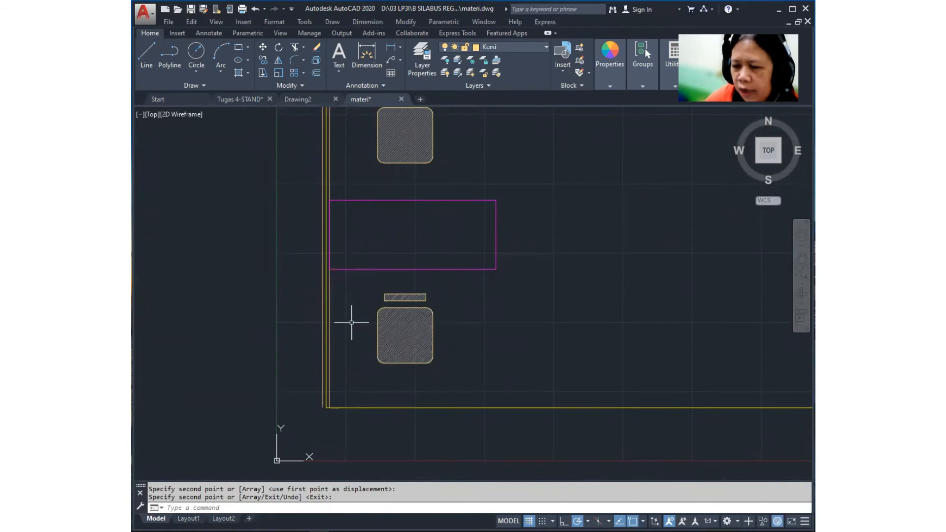
pyautogui.moveTo(450, 202); pyautogui.dragTo(449, 236, button='middle')
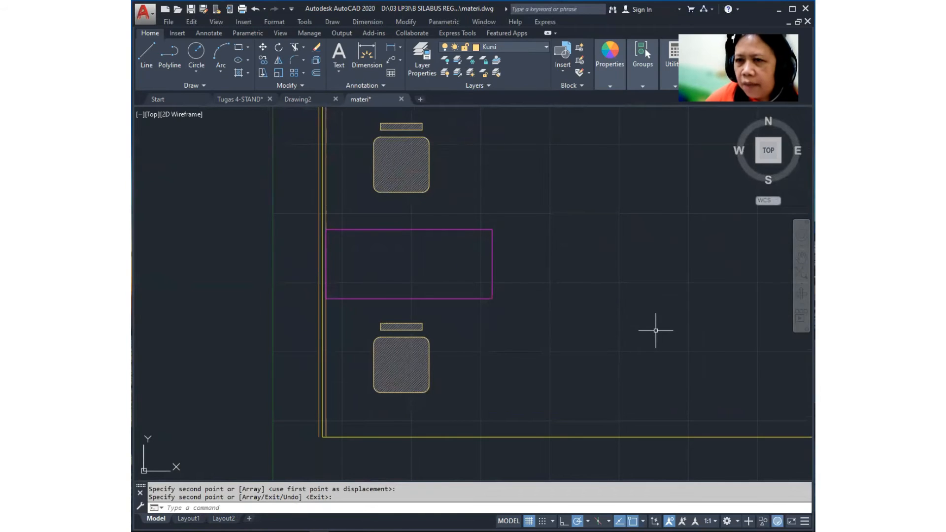
pyautogui.click(401, 23)
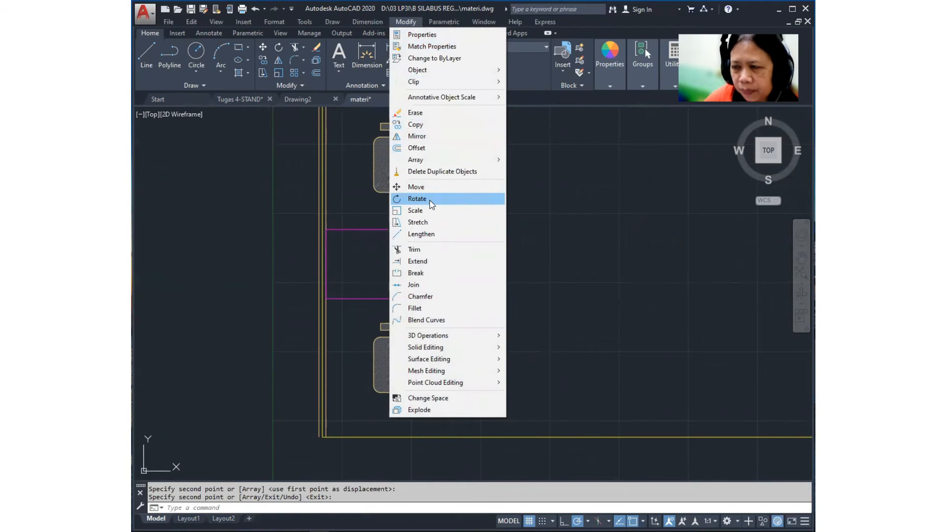
pyautogui.press('Escape')
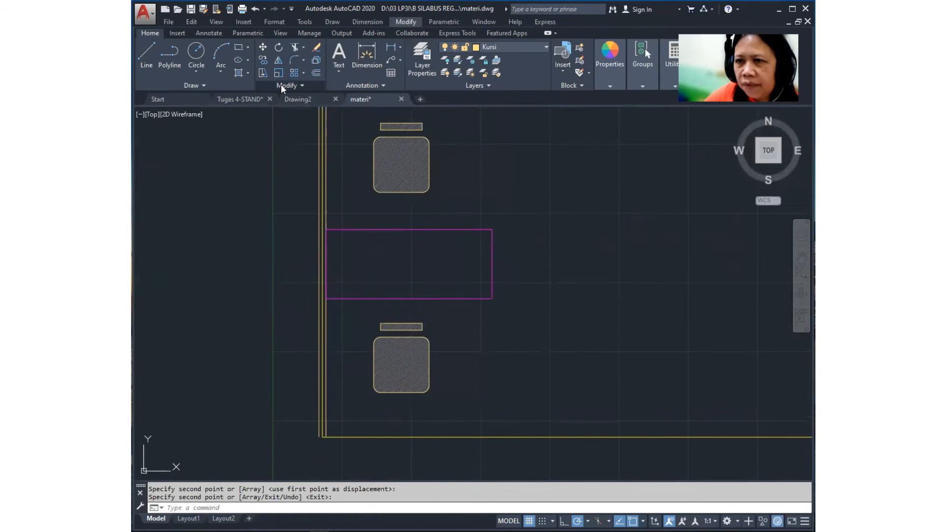
pyautogui.click(280, 47)
pyautogui.click(365, 316)
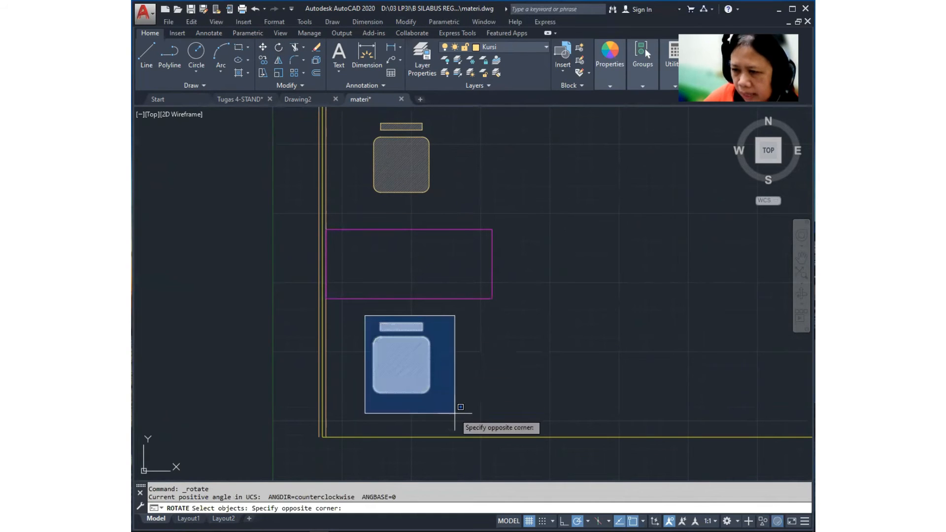
pyautogui.click(460, 405)
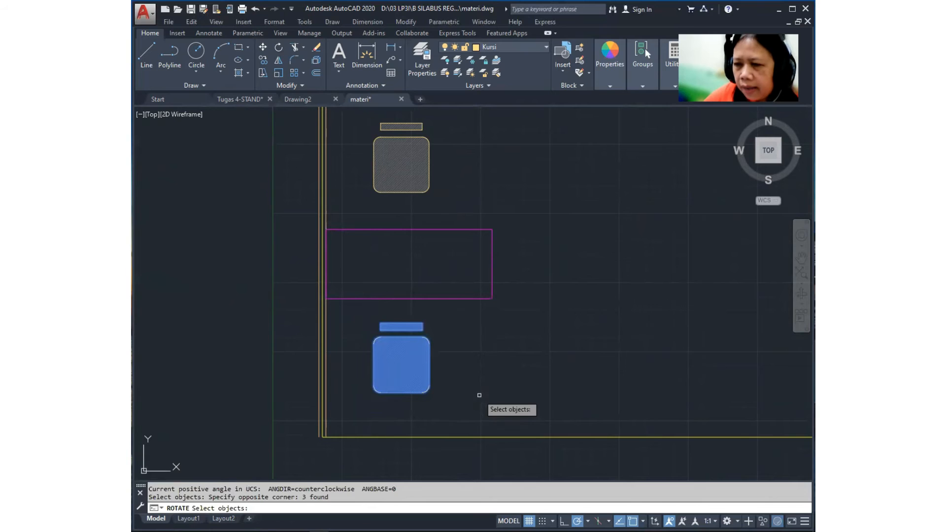
pyautogui.press('Return')
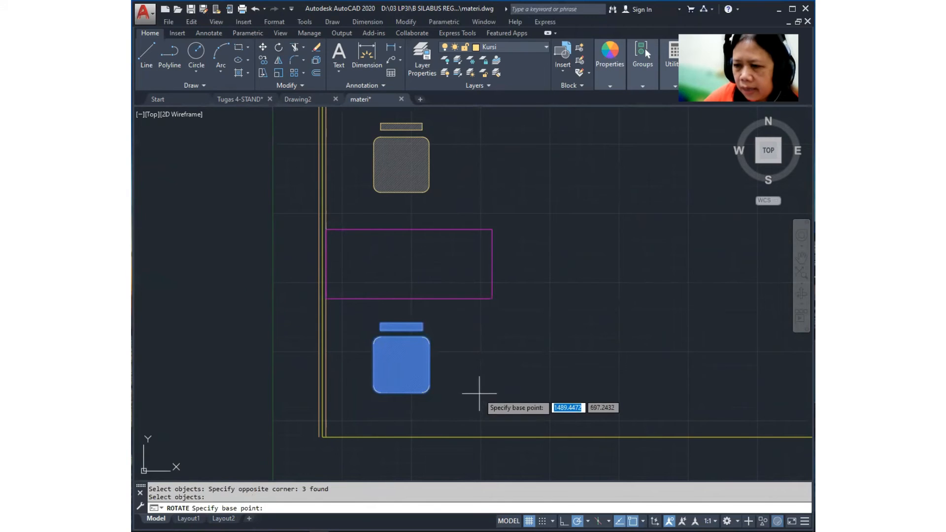
pyautogui.click(400, 365)
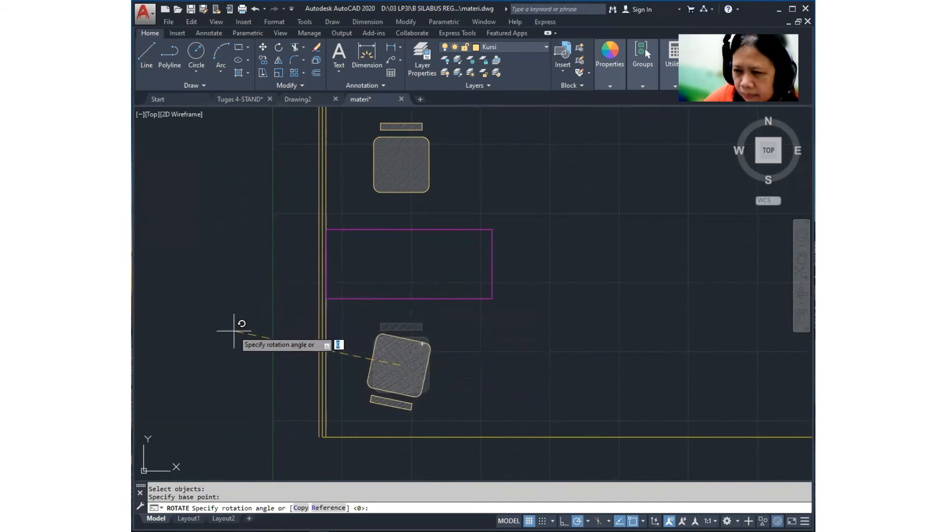
pyautogui.click(230, 366)
pyautogui.moveTo(477, 397); pyautogui.dragTo(489, 381, button='middle')
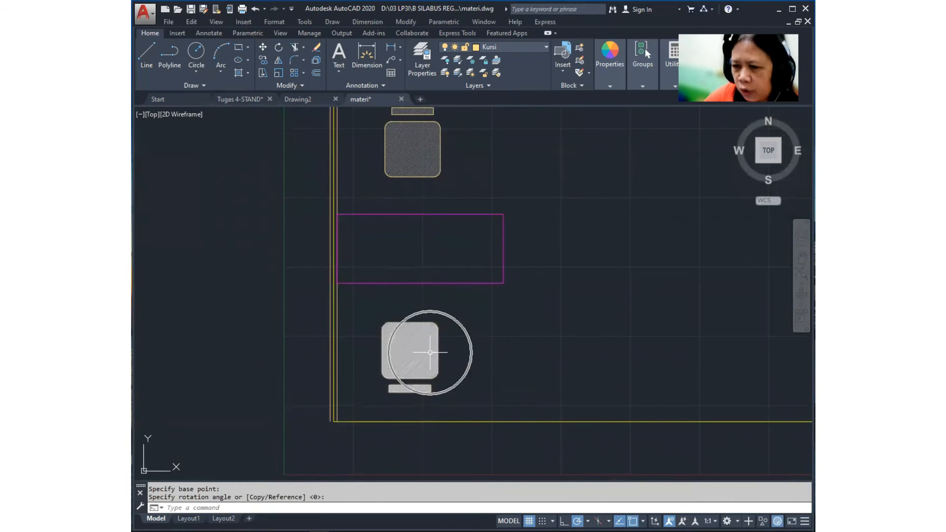
# Step: Move the rotated chair about 230 units up and left, closer to the table's lower edge and the left wall
pyautogui.click(262, 48)
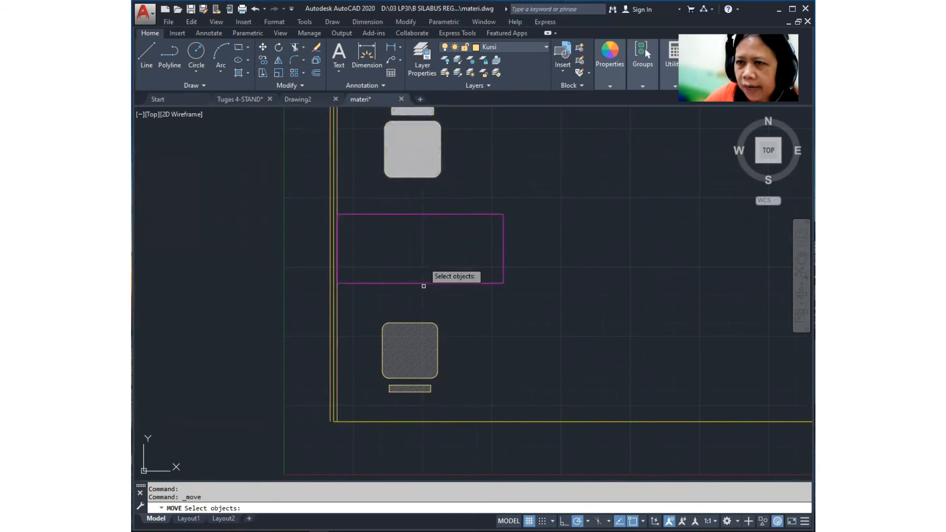
pyautogui.click(369, 310)
pyautogui.click(471, 401)
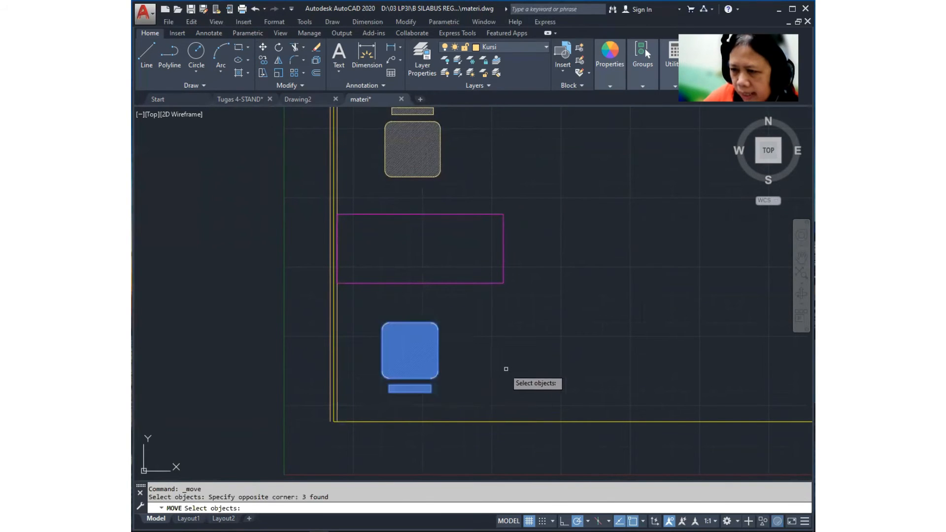
pyautogui.press('Return')
pyautogui.click(493, 366)
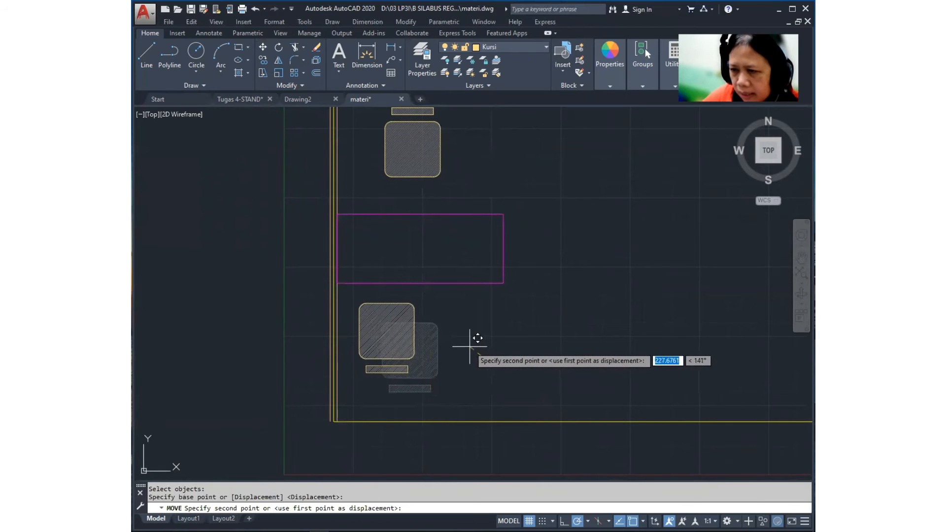
pyautogui.click(467, 346)
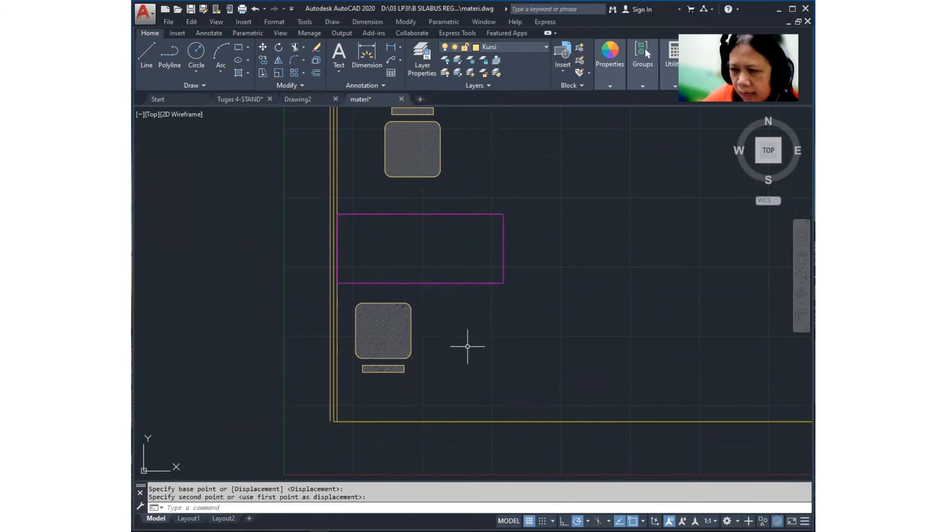
# Step: Copy the lower chair about 520 units horizontally to the right to place a second chair beside it under the table
pyautogui.click(262, 62)
pyautogui.click(348, 296)
pyautogui.click(419, 389)
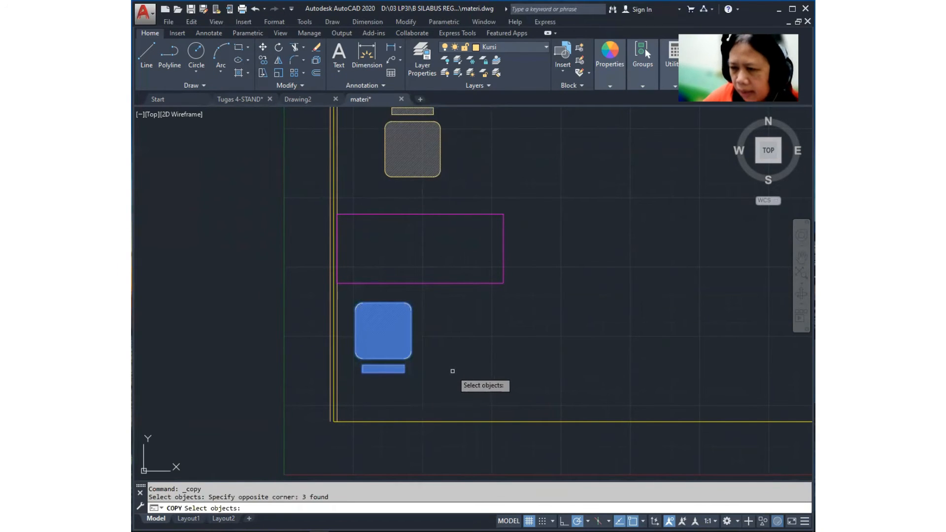
pyautogui.press('Return')
pyautogui.click(446, 348)
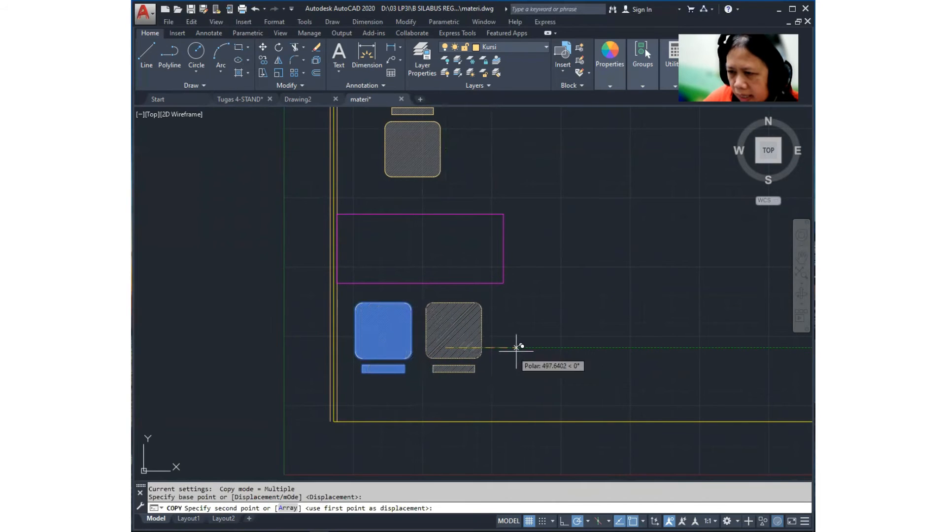
pyautogui.click(520, 347)
pyautogui.press('Return')
# Step: Draw a circle of radius 200 by centre and radius near the right wall, just above the narrow brown rectangle
pyautogui.scroll(-5, 519, 347)
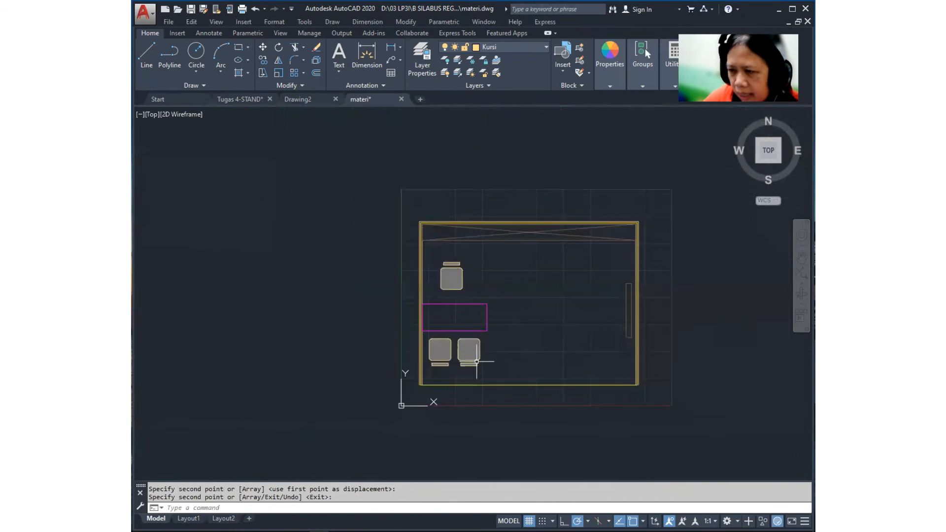
pyautogui.scroll(2, 443, 359)
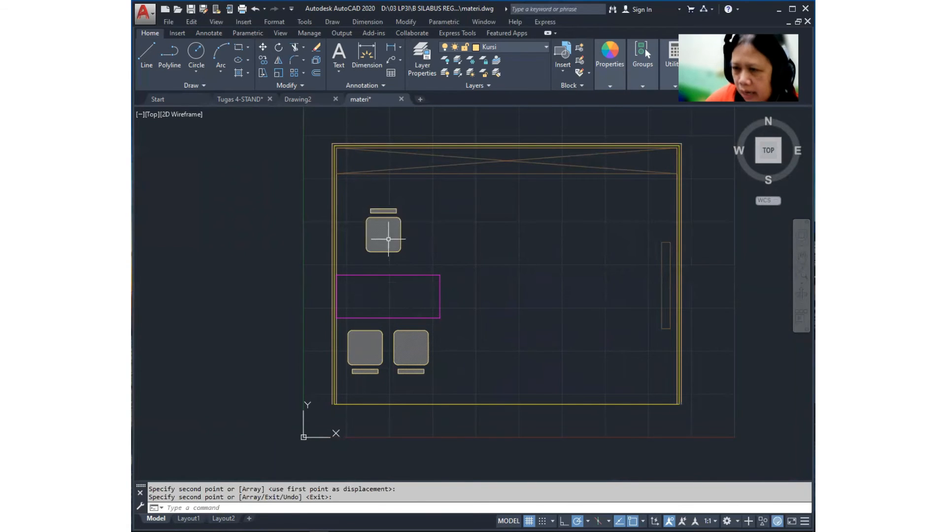
pyautogui.press('Escape')
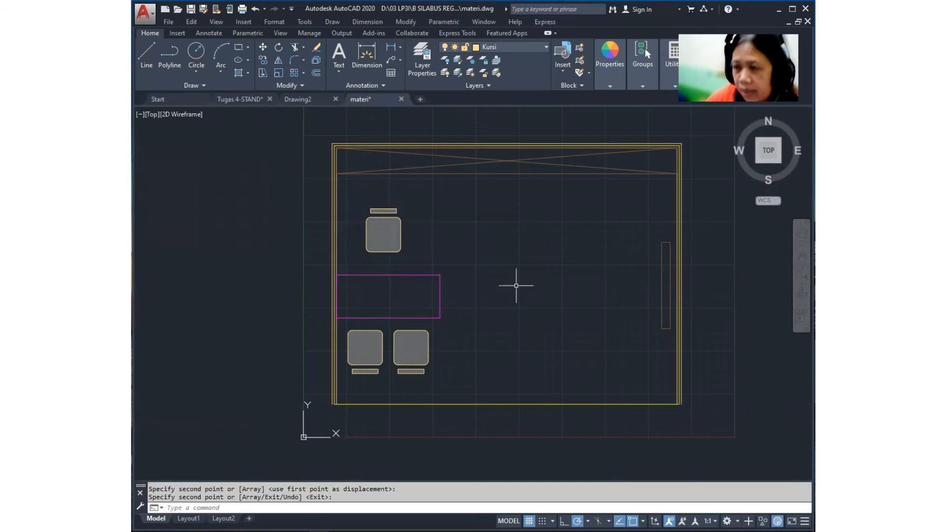
pyautogui.moveTo(596, 307); pyautogui.dragTo(541, 318, button='middle')
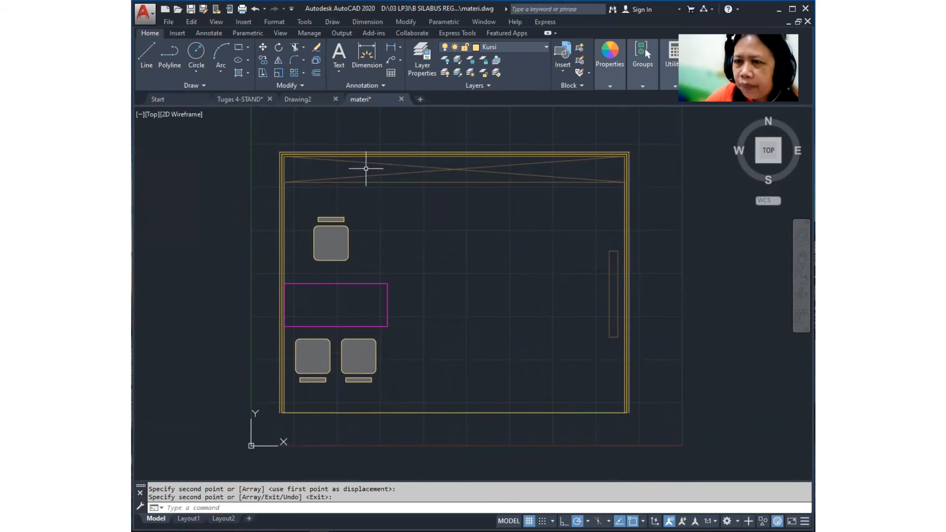
pyautogui.click(332, 22)
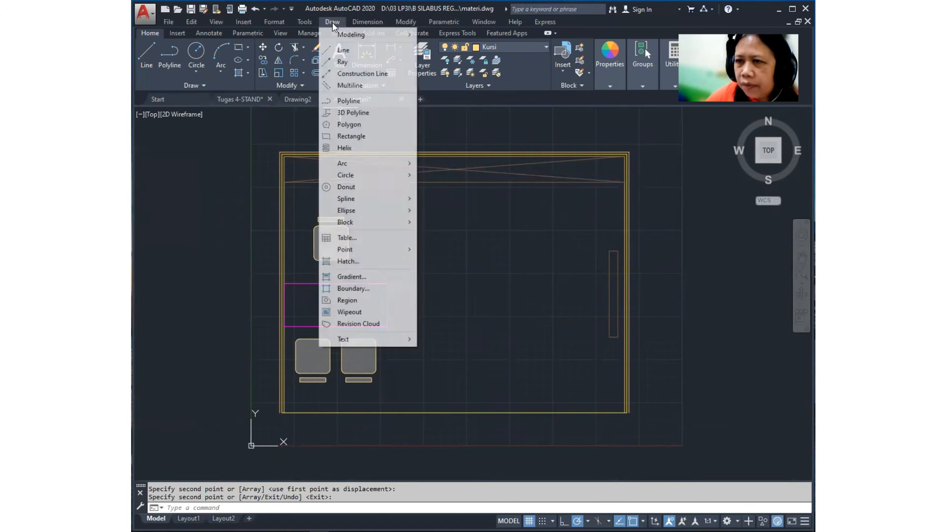
pyautogui.moveTo(393, 179)
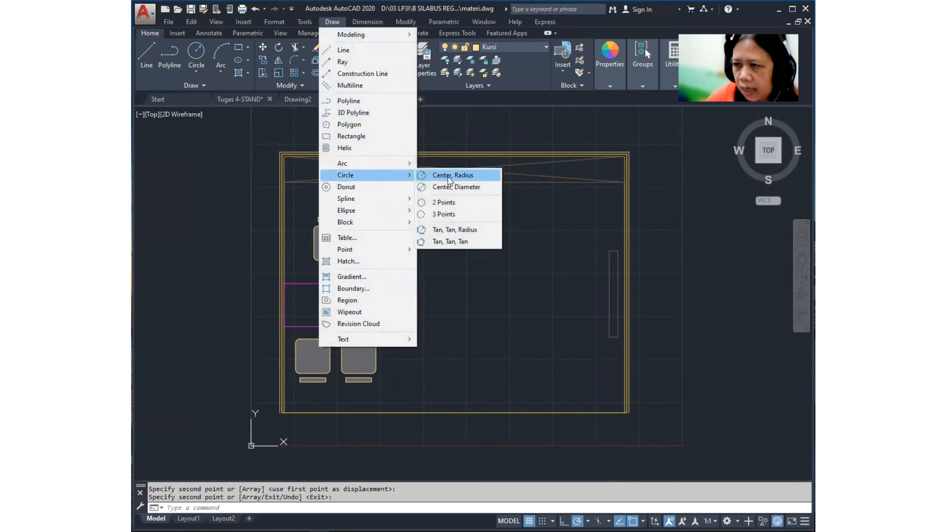
pyautogui.click(525, 228)
pyautogui.click(332, 22)
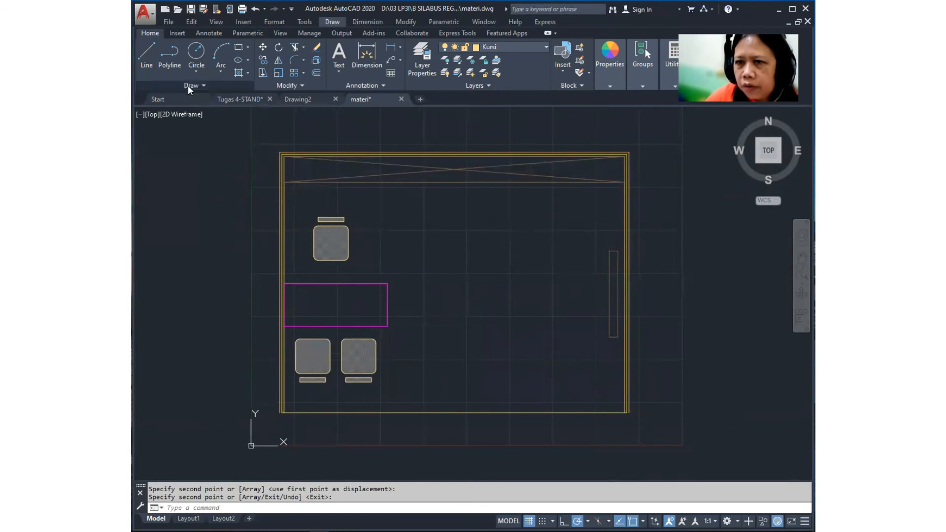
pyautogui.press('ctrl')
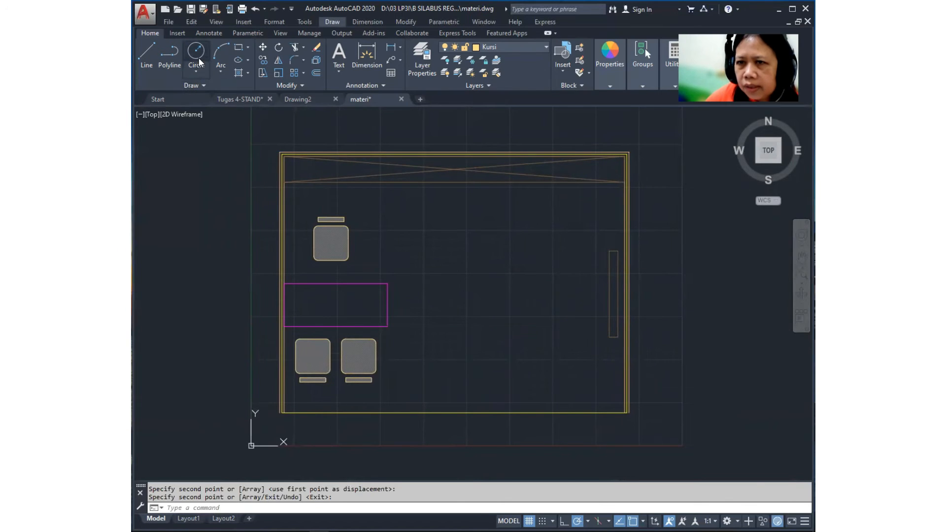
pyautogui.press('ctrl')
pyautogui.press('ctrl')
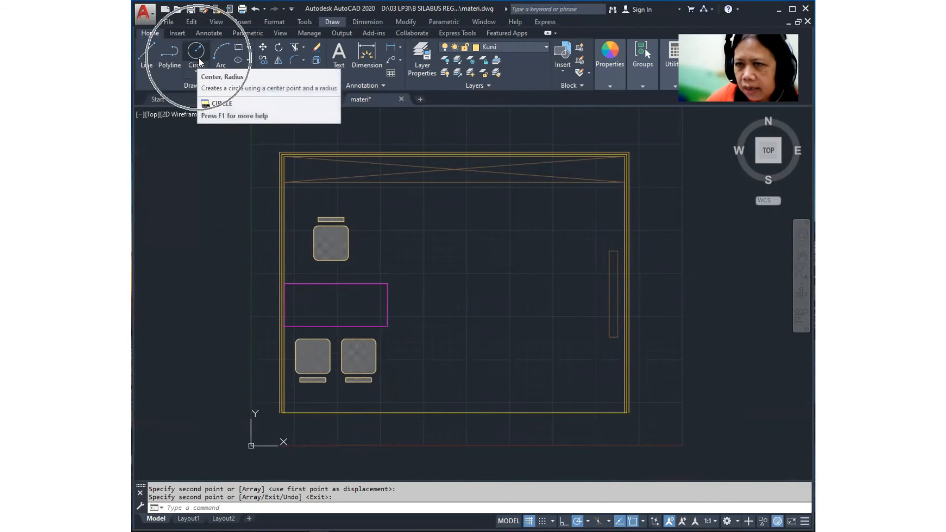
pyautogui.click(198, 58)
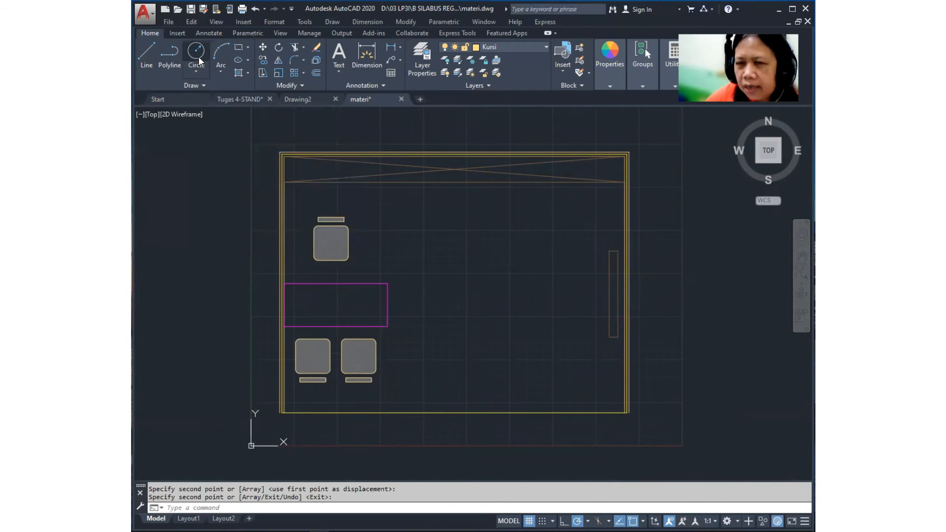
pyautogui.click(591, 221)
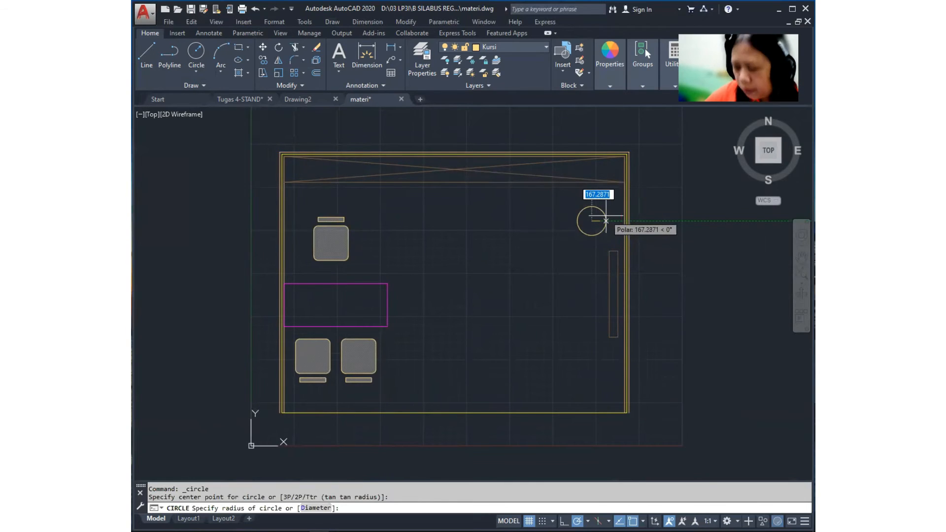
pyautogui.write('200')
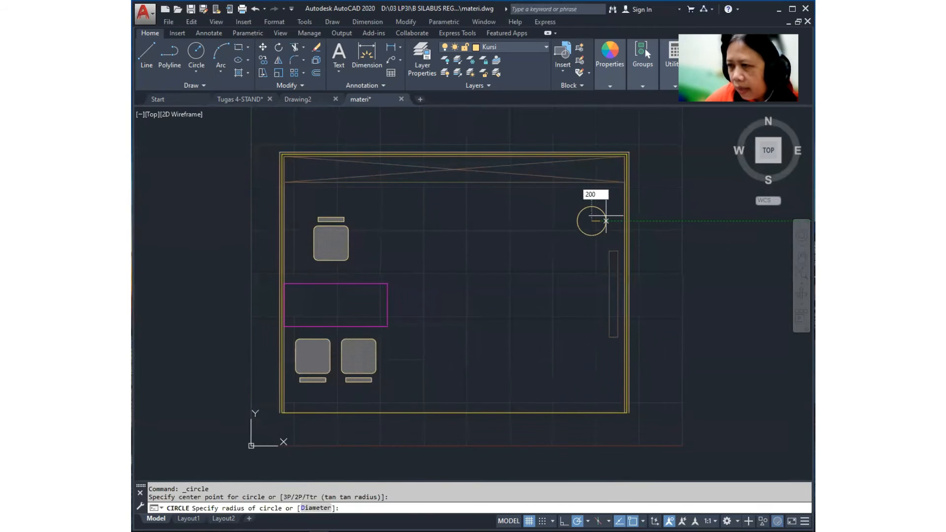
pyautogui.press('Return')
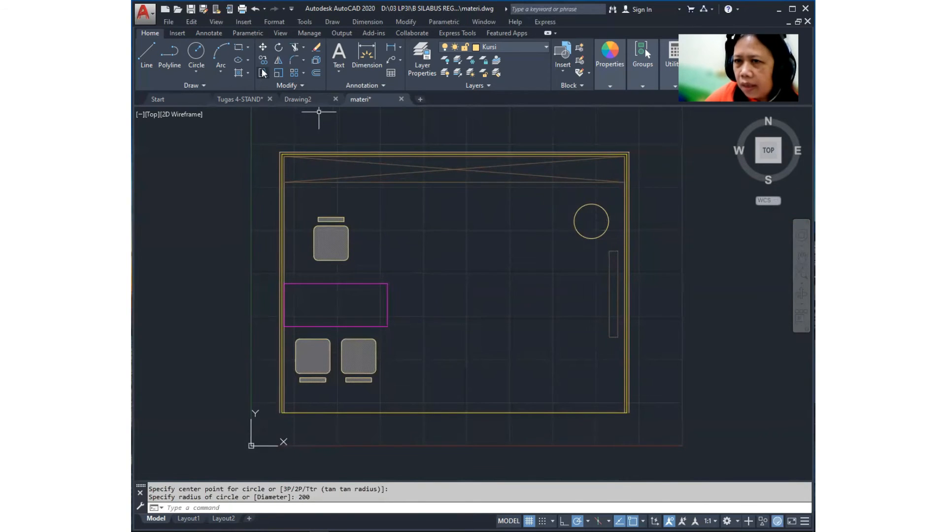
# Step: Draw a second circle of radius 200 below the narrow brown rectangle, vertically in line with the first circle
pyautogui.click(196, 54)
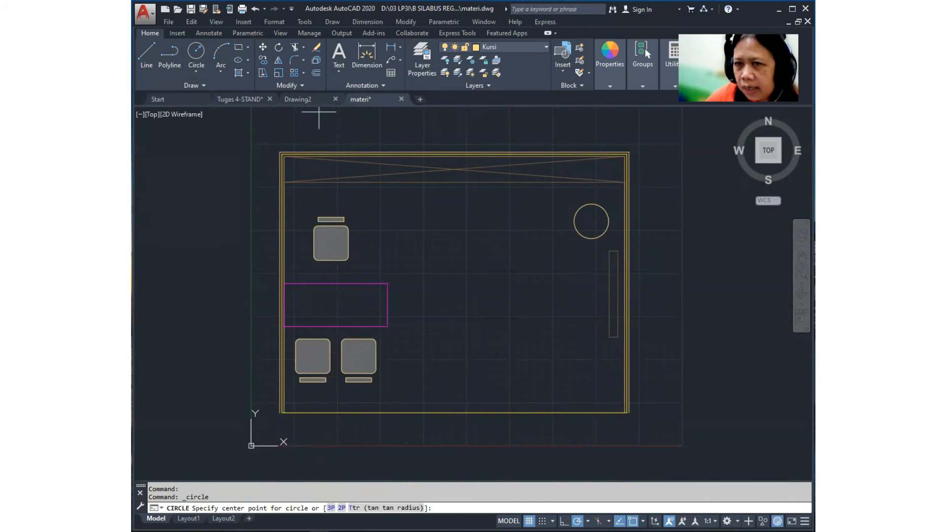
pyautogui.click(591, 368)
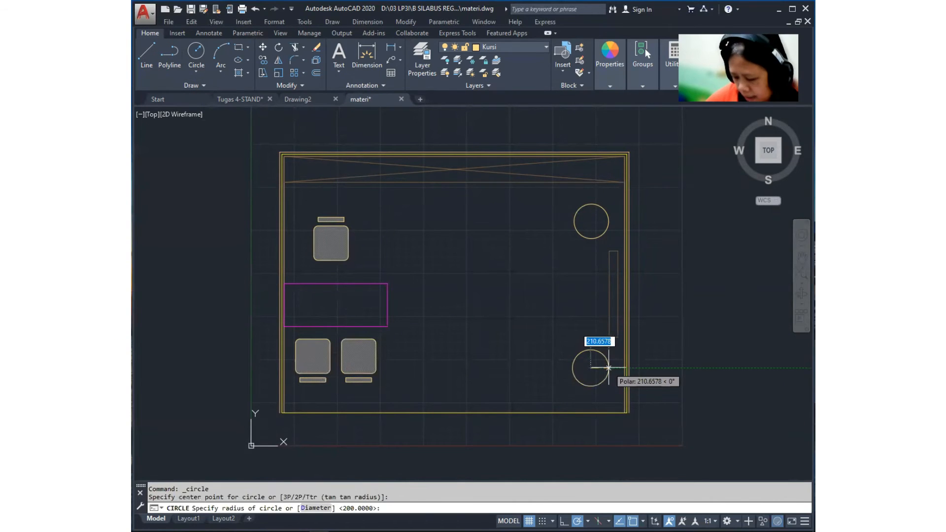
pyautogui.write('20')
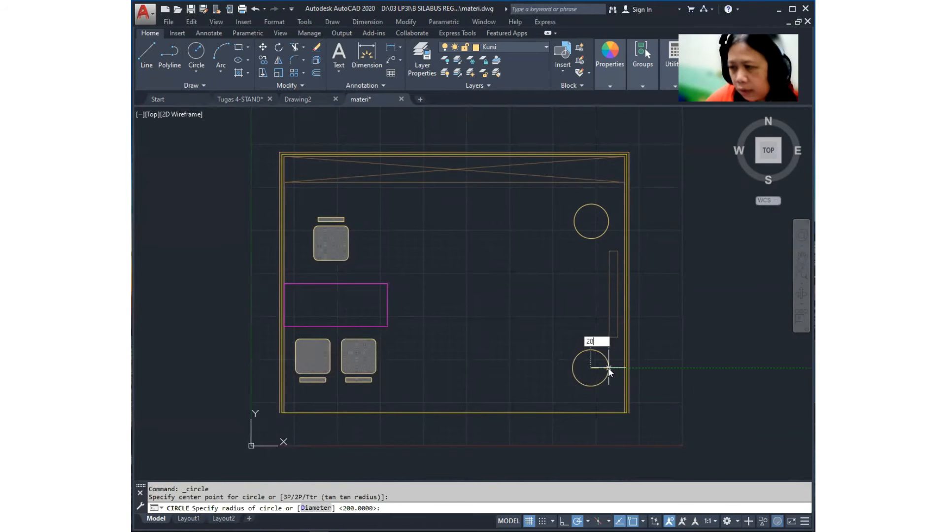
pyautogui.write('0')
pyautogui.press('Return')
# Step: Select both circles beside the right wall and assign them to the Rak & Display layer
pyautogui.moveTo(623, 373); pyautogui.dragTo(615, 380, button='middle')
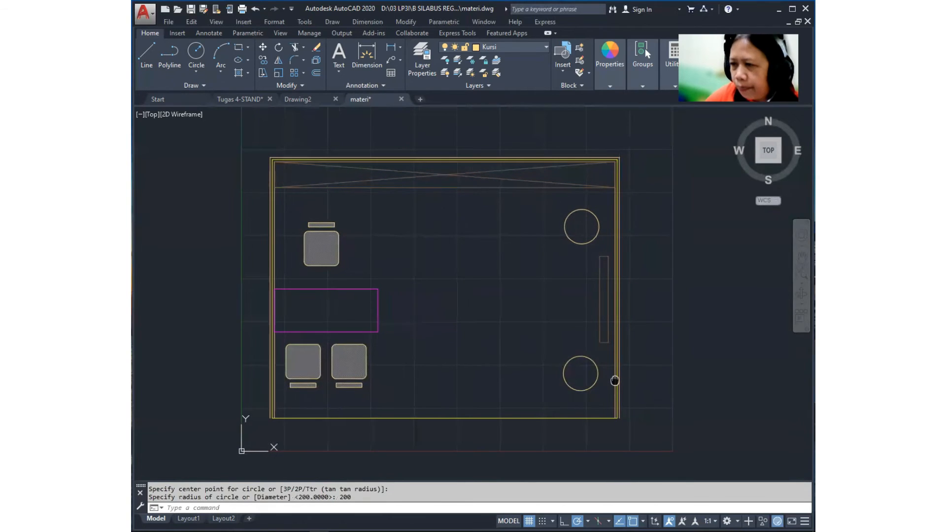
pyautogui.click(574, 213)
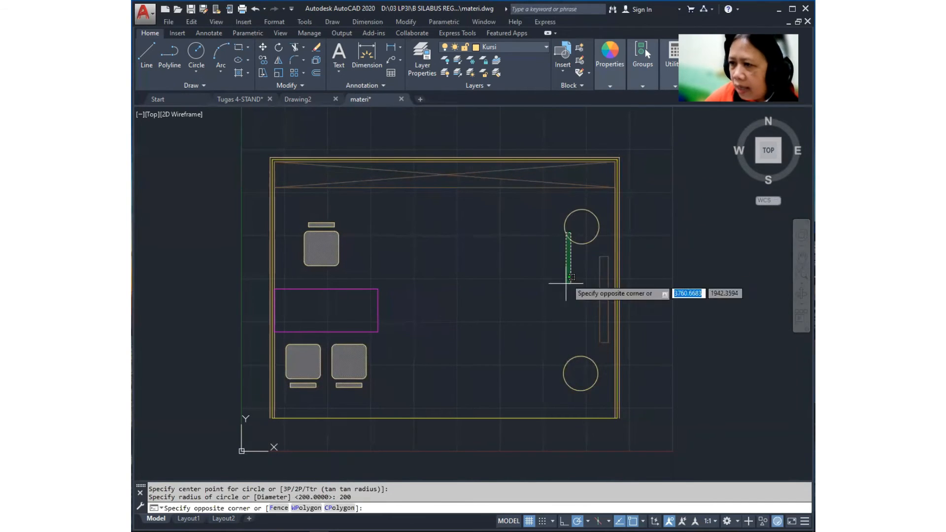
pyautogui.click(567, 386)
pyautogui.click(518, 50)
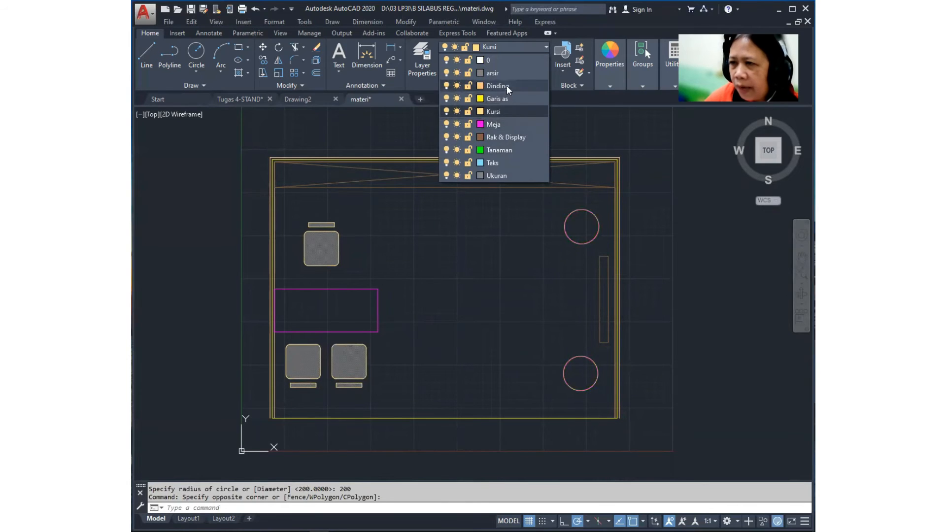
pyautogui.click(516, 140)
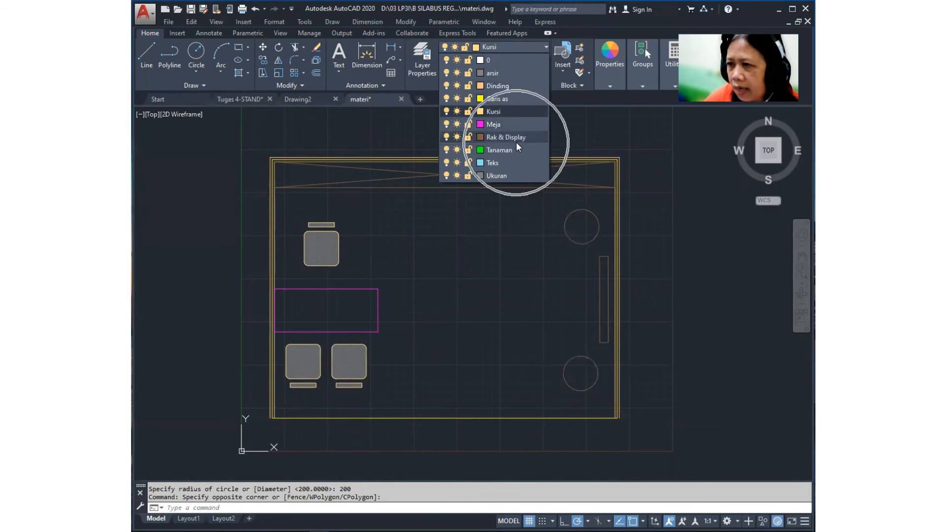
# Step: Hatch the upper circle near the right wall with the ANSI31 pattern at scale 70
pyautogui.press('Escape')
pyautogui.moveTo(678, 298); pyautogui.dragTo(667, 304, button='middle')
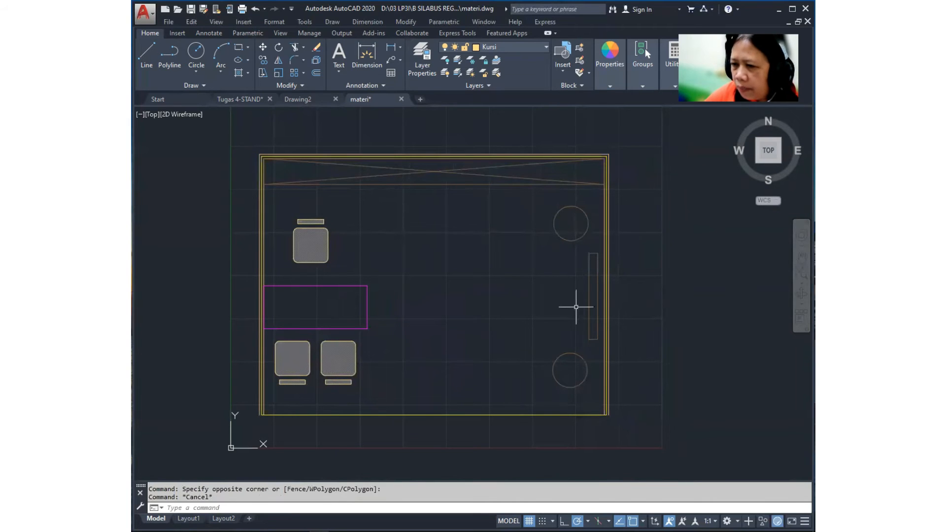
pyautogui.moveTo(589, 269); pyautogui.dragTo(540, 281, button='middle')
pyautogui.scroll(2, 535, 239)
pyautogui.scroll(4, 466, 264)
pyautogui.moveTo(477, 264); pyautogui.dragTo(518, 258, button='middle')
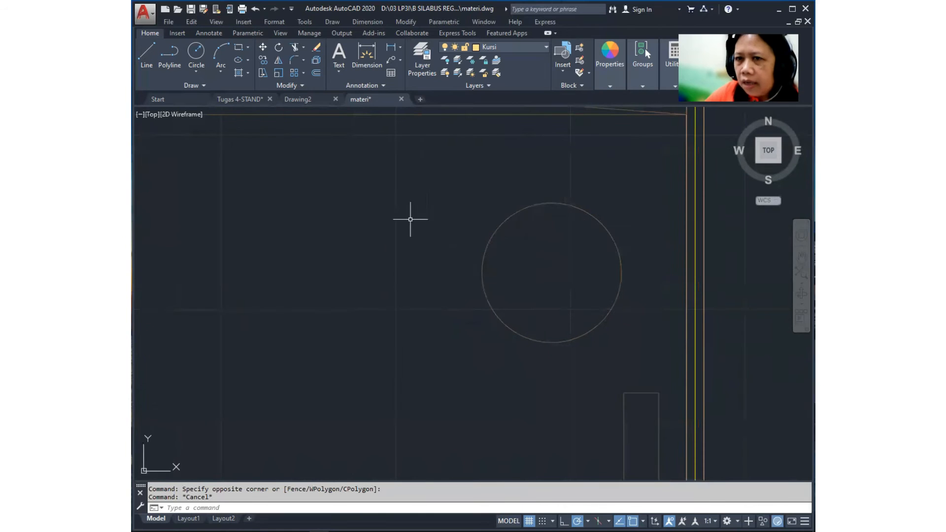
pyautogui.click(339, 23)
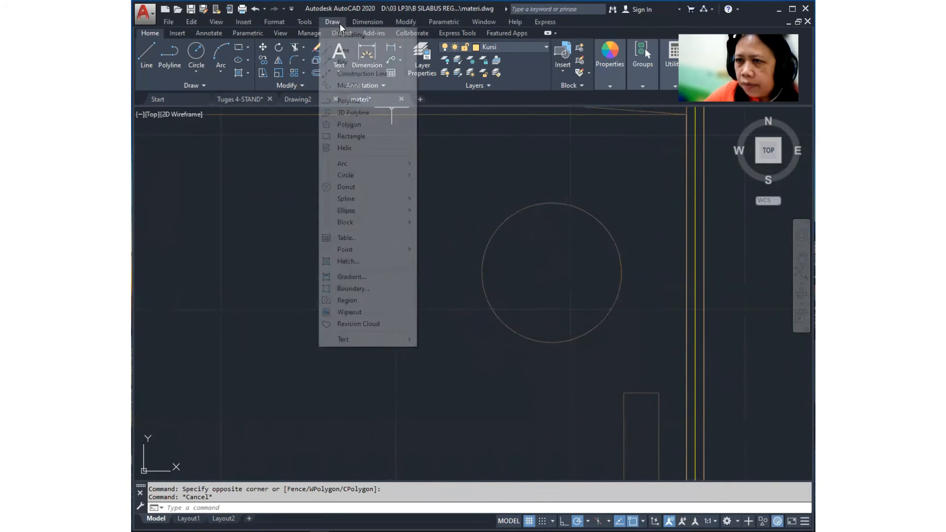
pyautogui.click(362, 268)
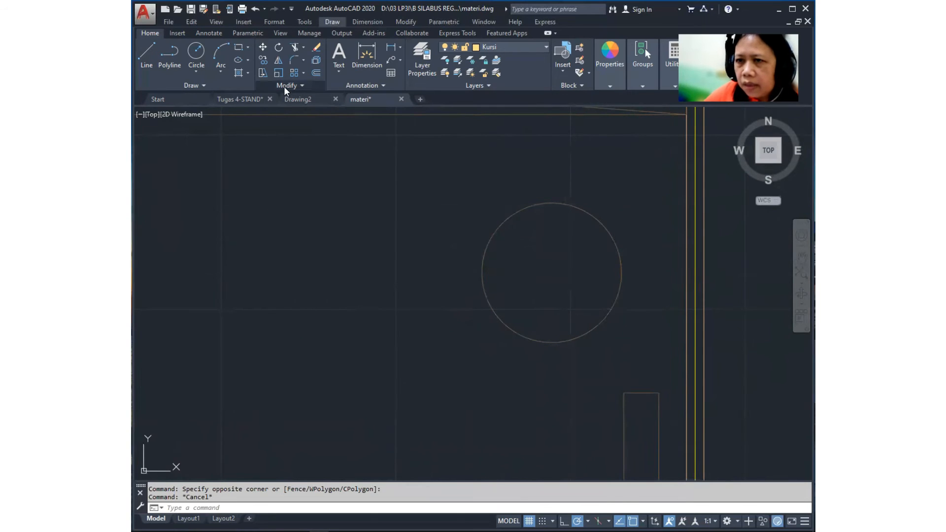
pyautogui.click(239, 75)
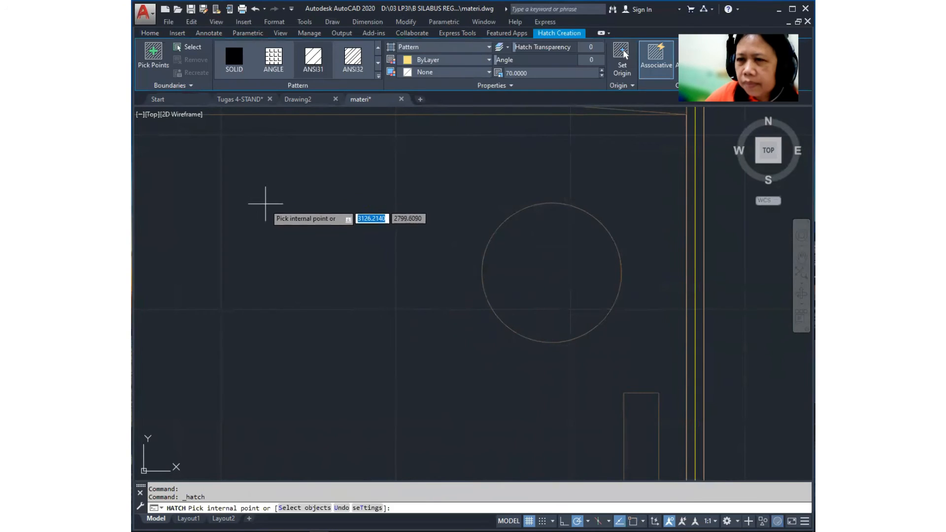
pyautogui.click(318, 73)
pyautogui.click(318, 72)
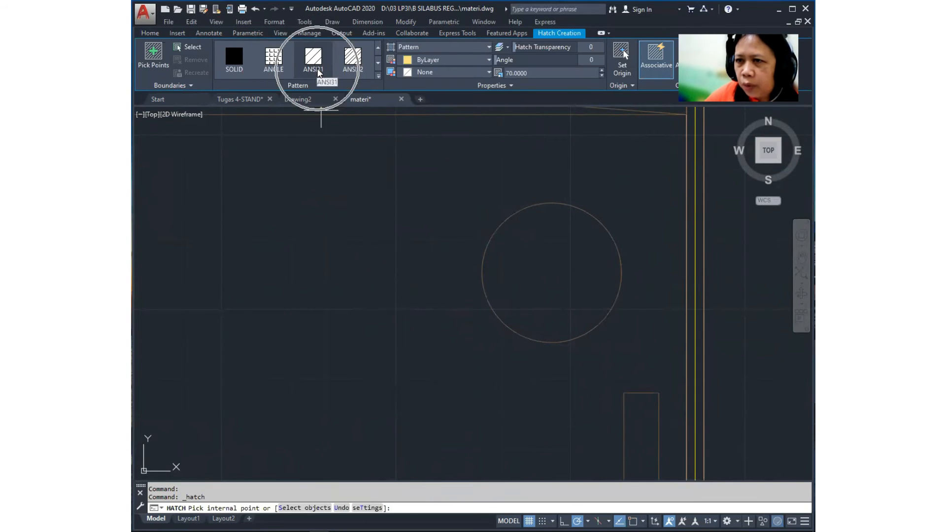
pyautogui.click(533, 73)
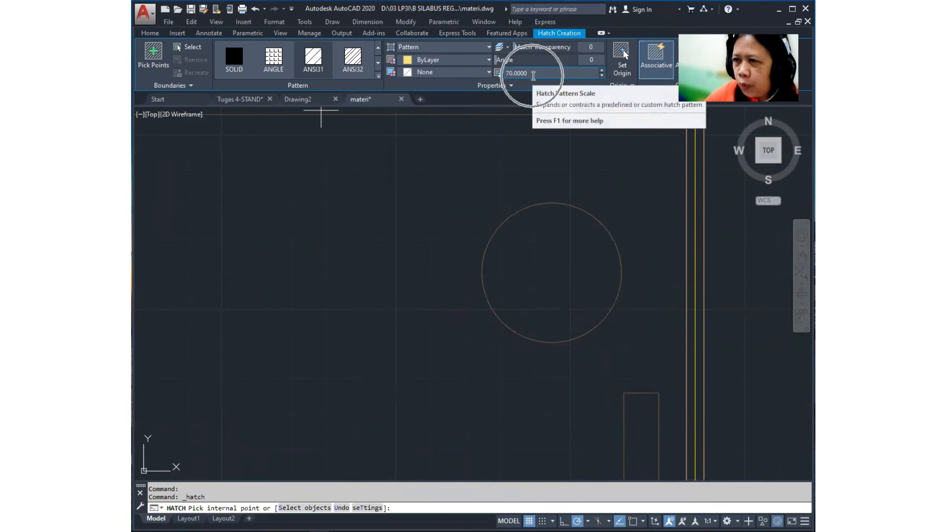
pyautogui.click(166, 58)
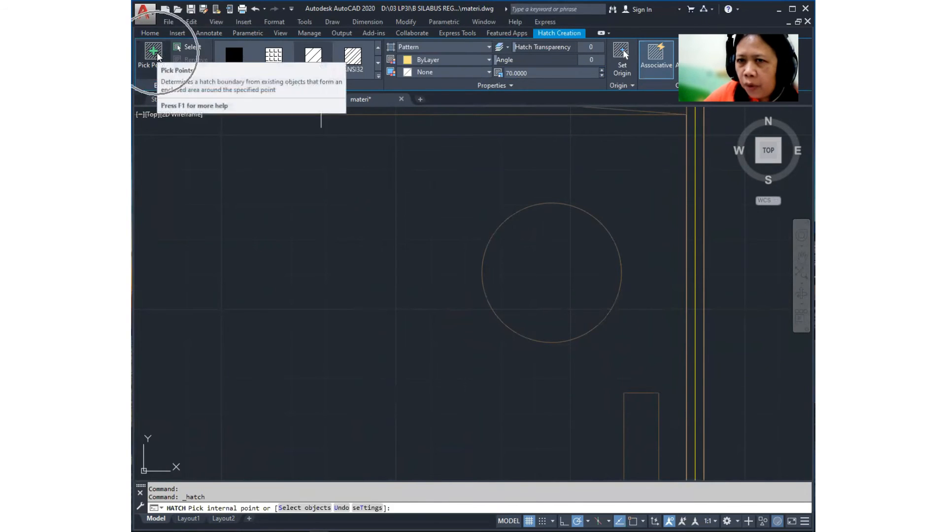
pyautogui.click(560, 268)
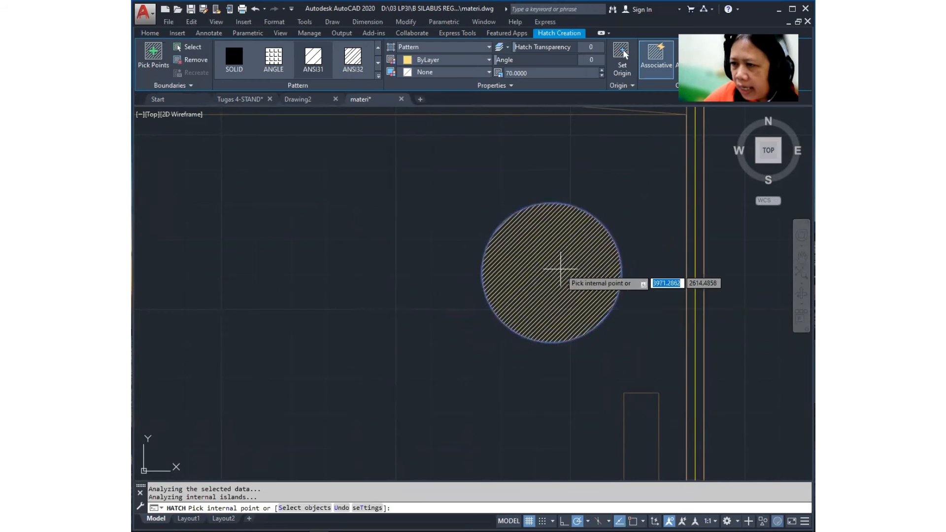
pyautogui.scroll(-5, 560, 268)
pyautogui.moveTo(581, 306)
pyautogui.mouseDown(button='middle')
pyautogui.moveTo(533, 259)
pyautogui.moveTo(522, 312)
pyautogui.moveTo(522, 212)
pyautogui.mouseUp(button='middle')
pyautogui.press('Return')
# Step: Hatch the lower circle near the right wall with the same ANSI31 pattern at scale 70
pyautogui.scroll(4, 508, 385)
pyautogui.moveTo(485, 360)
pyautogui.mouseDown(button='middle')
pyautogui.moveTo(499, 392)
pyautogui.moveTo(496, 381)
pyautogui.mouseUp(button='middle')
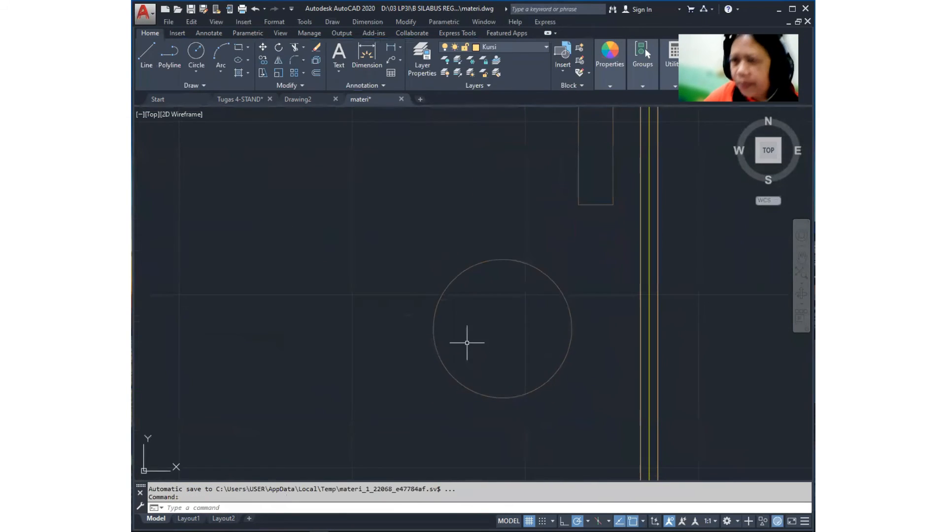
pyautogui.click(333, 25)
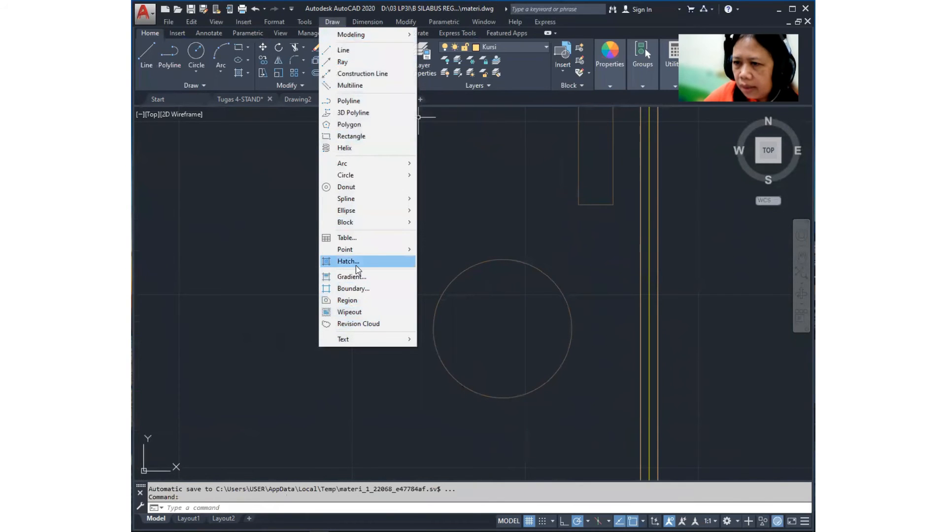
pyautogui.click(356, 265)
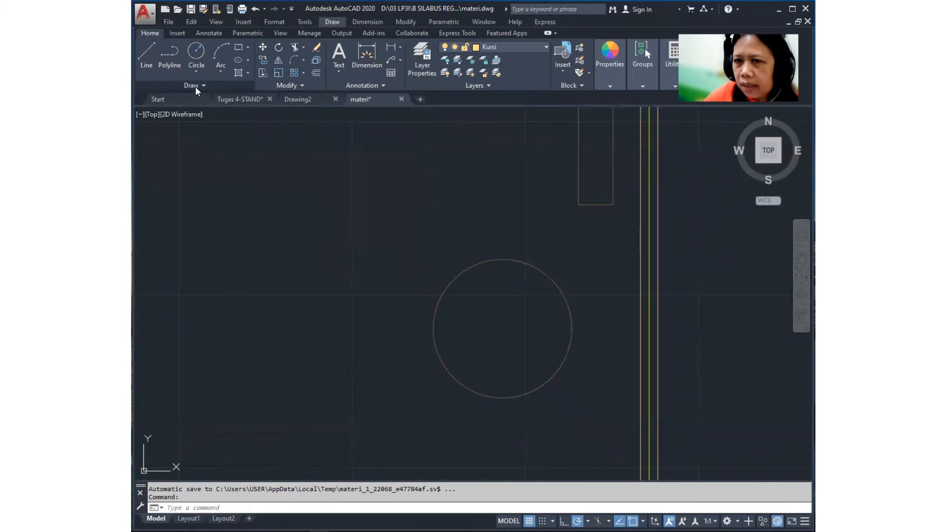
pyautogui.click(239, 74)
pyautogui.click(316, 73)
pyautogui.press('ctrl')
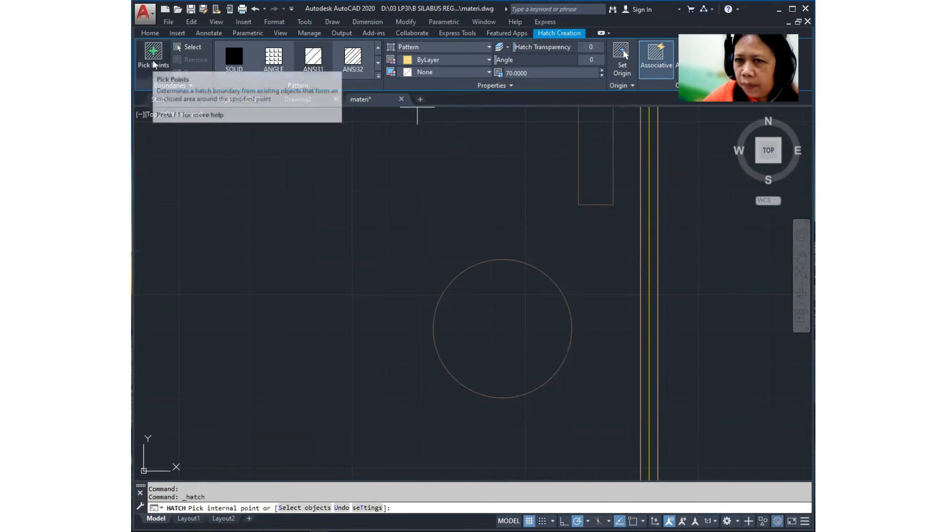
pyautogui.click(501, 350)
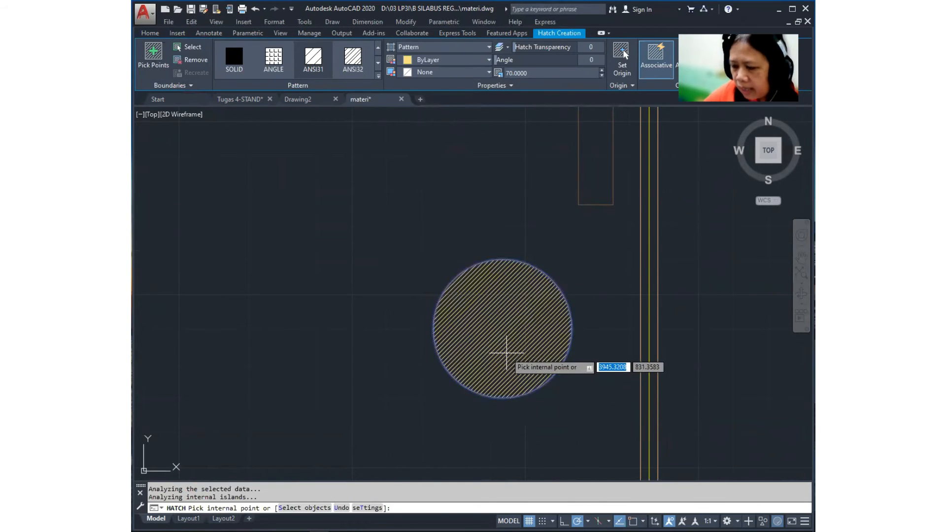
pyautogui.press('Return')
# Step: Make Teks the current layer
pyautogui.scroll(-4, 507, 353)
pyautogui.moveTo(495, 345); pyautogui.dragTo(562, 389, button='middle')
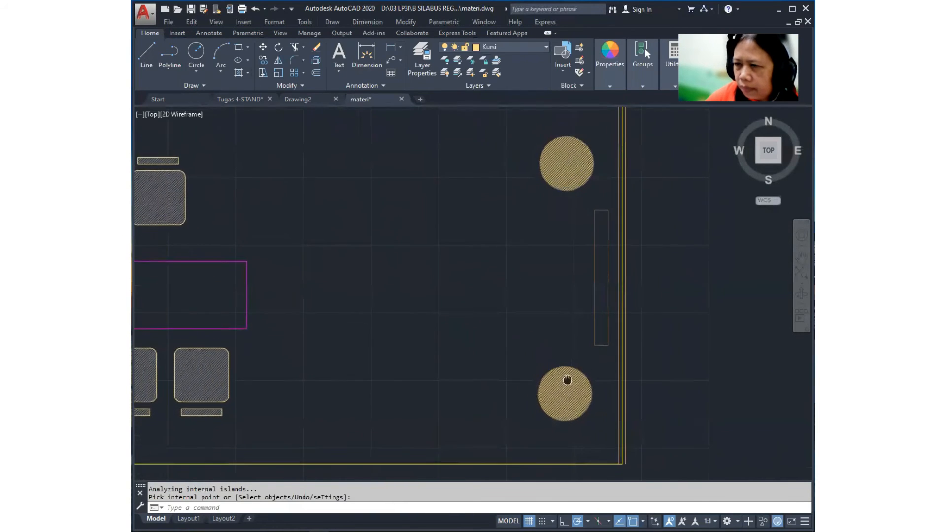
pyautogui.scroll(-2, 553, 355)
pyautogui.moveTo(552, 355); pyautogui.dragTo(555, 346, button='middle')
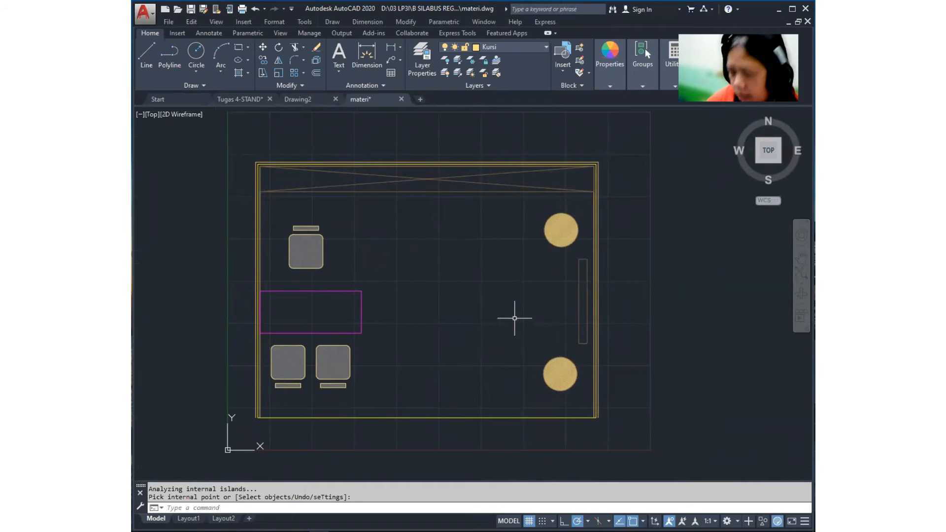
pyautogui.moveTo(491, 321); pyautogui.dragTo(505, 279, button='middle')
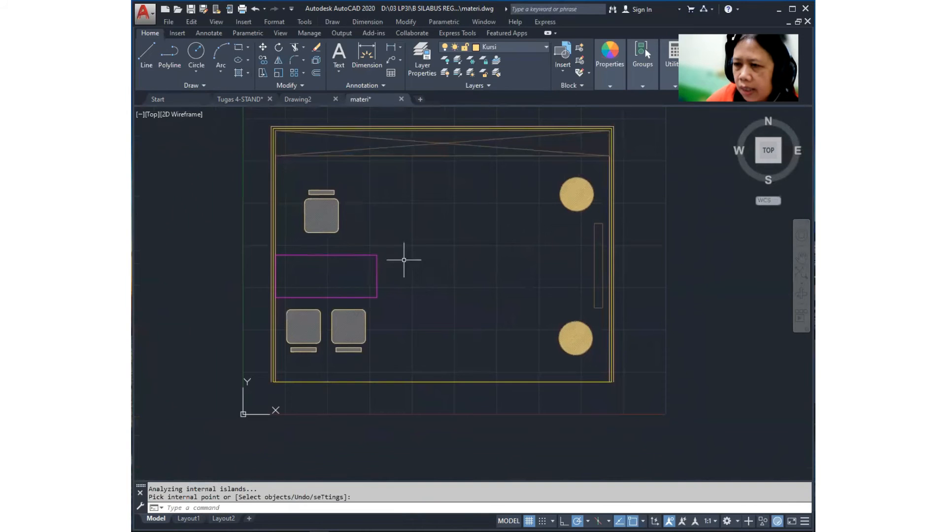
pyautogui.moveTo(401, 258); pyautogui.dragTo(401, 266, button='middle')
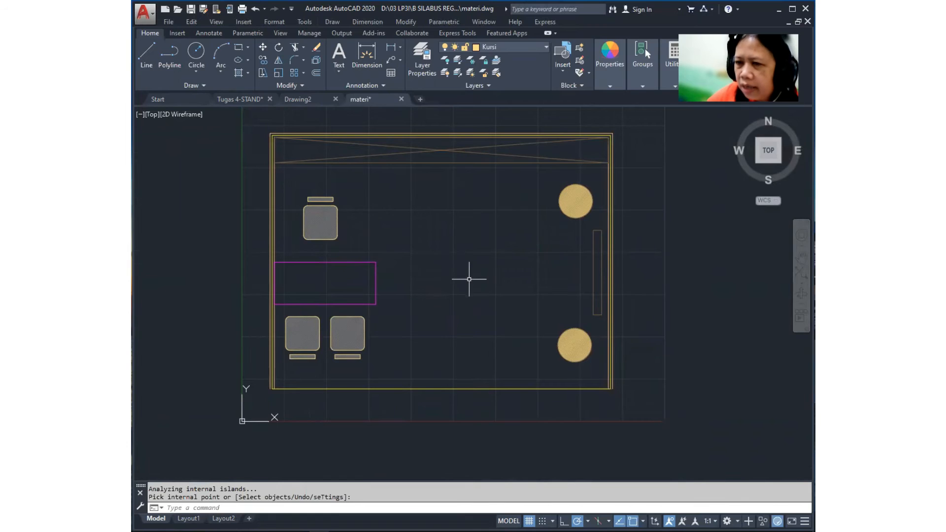
pyautogui.click(532, 49)
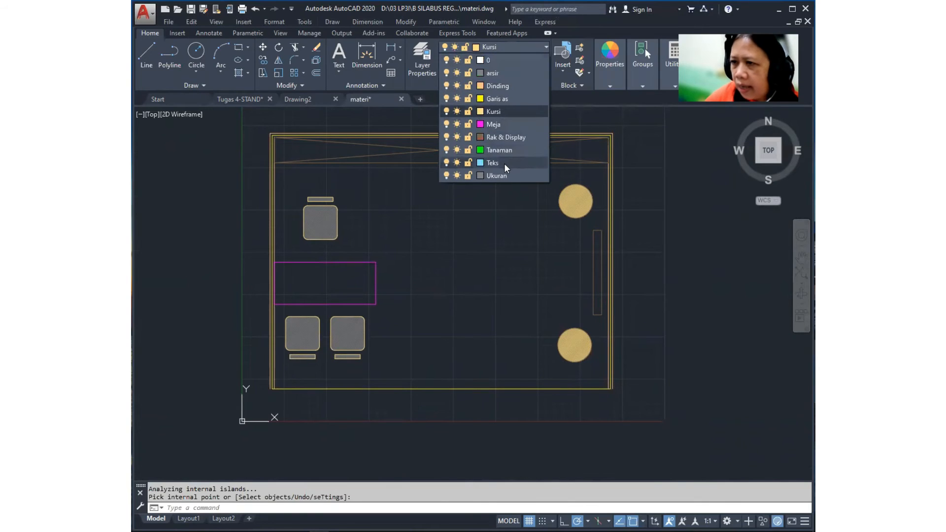
pyautogui.click(504, 163)
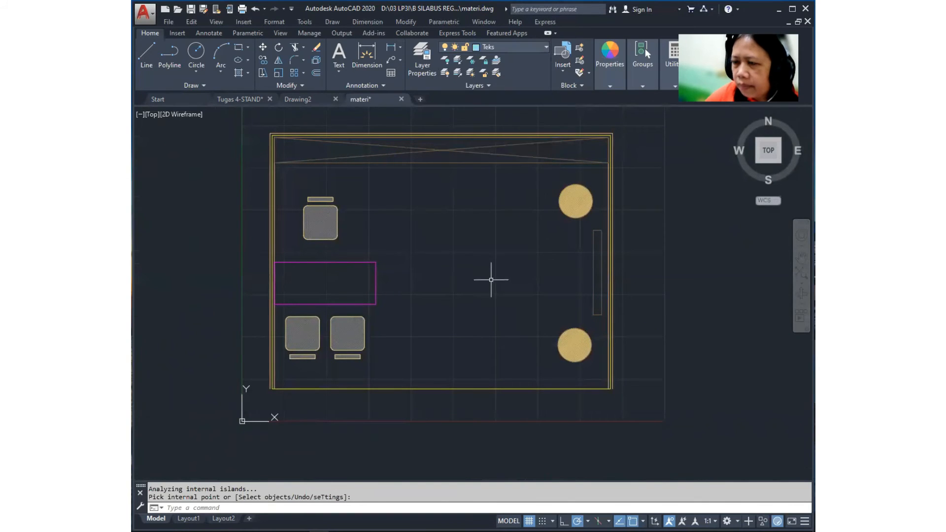
pyautogui.moveTo(487, 276); pyautogui.dragTo(487, 275, button='middle')
# Step: Start a multiline text and define its text area on the open floor between the table and the right-hand circles
pyautogui.click(333, 21)
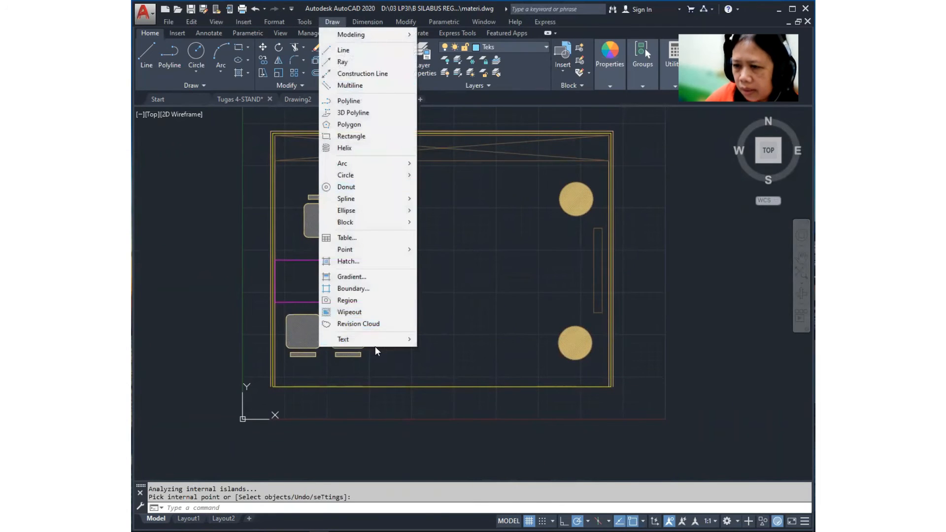
pyautogui.moveTo(374, 340)
pyautogui.click(471, 350)
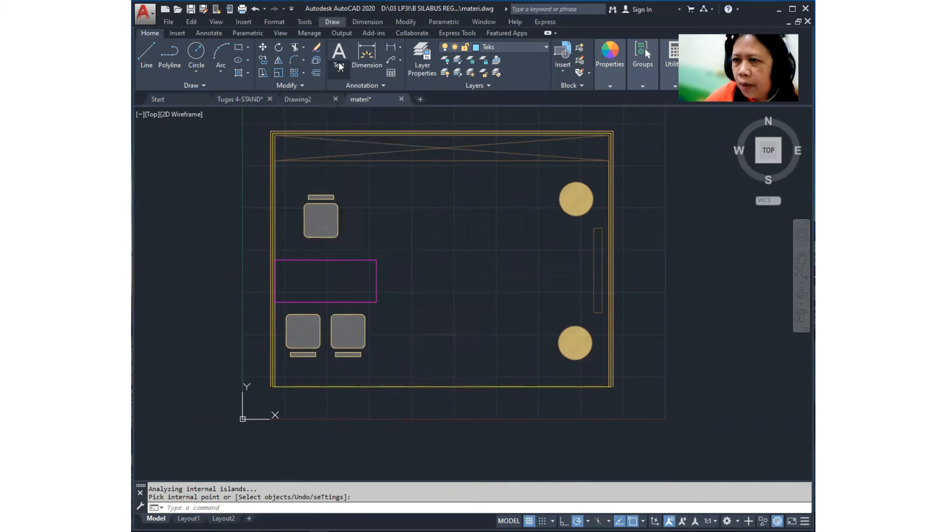
pyautogui.click(340, 56)
pyautogui.press('ctrl')
pyautogui.press('ctrl')
pyautogui.press('ctrl')
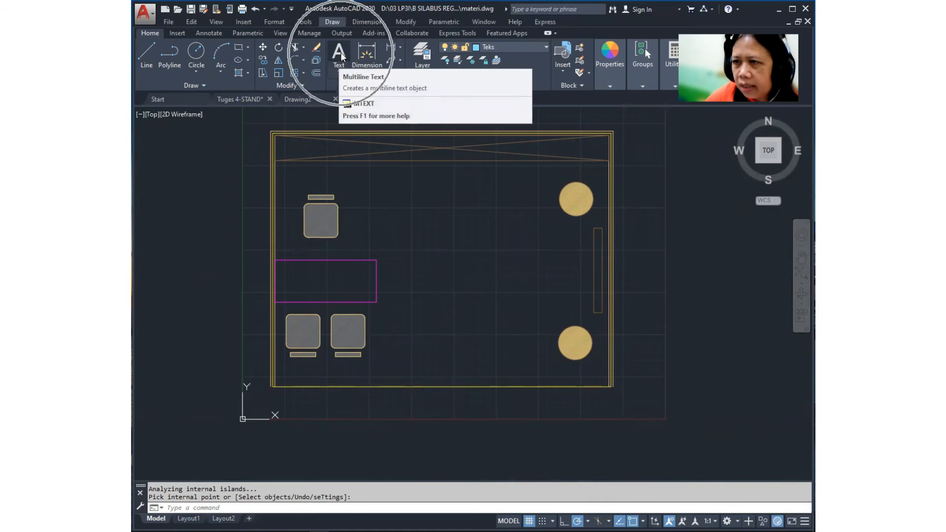
pyautogui.click(340, 55)
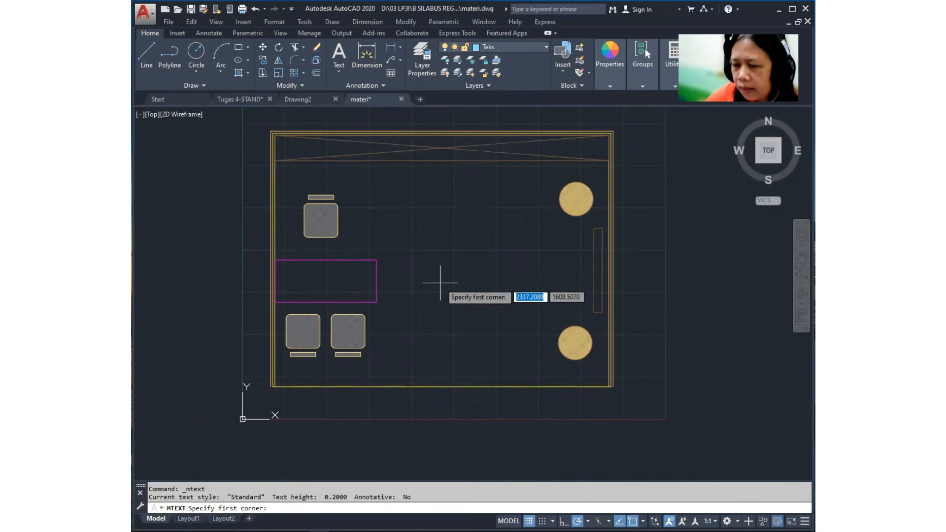
pyautogui.click(423, 269)
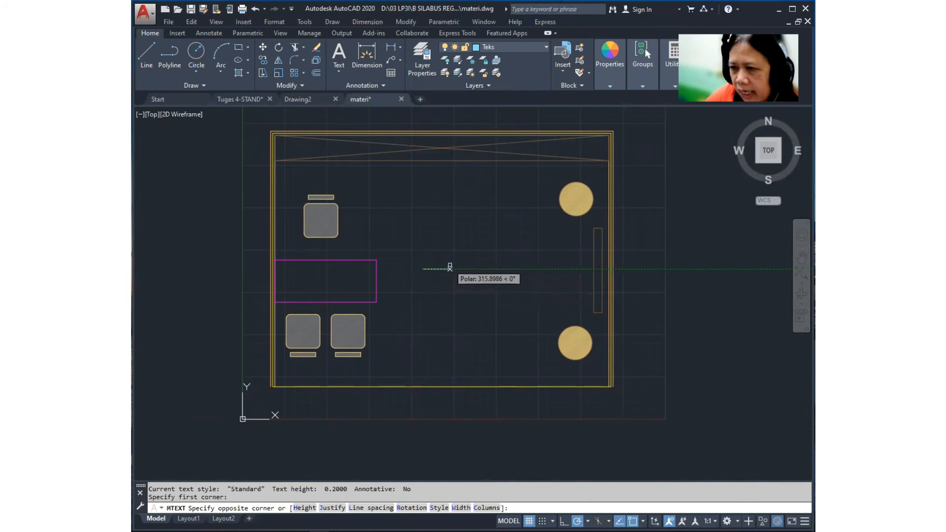
pyautogui.click(484, 230)
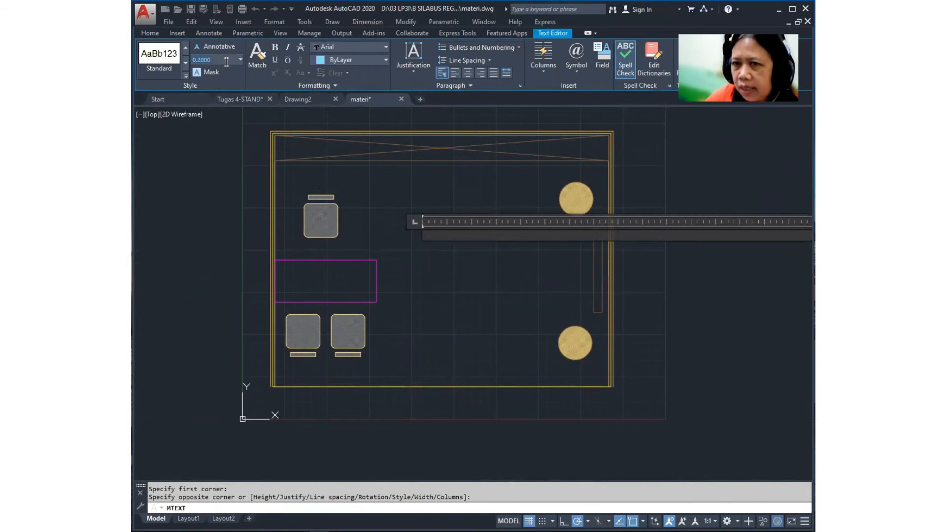
# Step: Set the text height to 100, enter "STANND PAMERAN" and finish the text
pyautogui.click(221, 58)
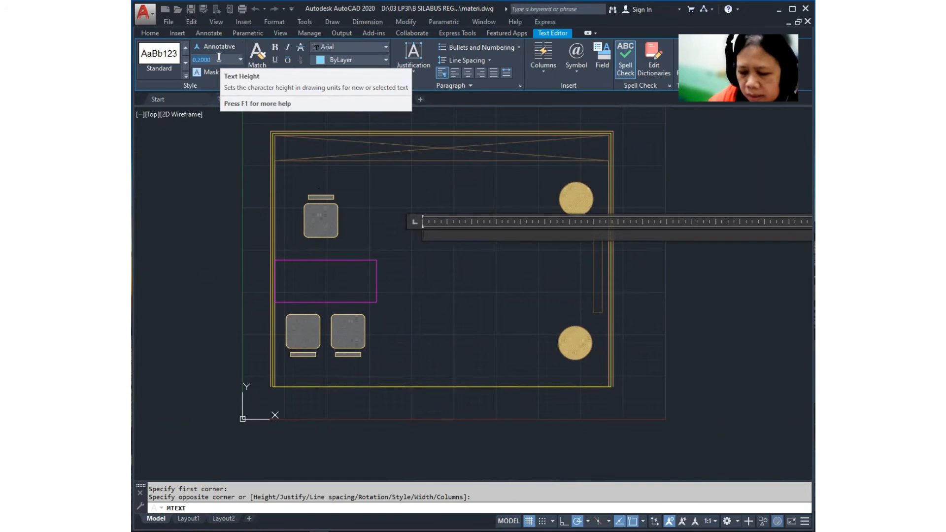
pyautogui.click(498, 216)
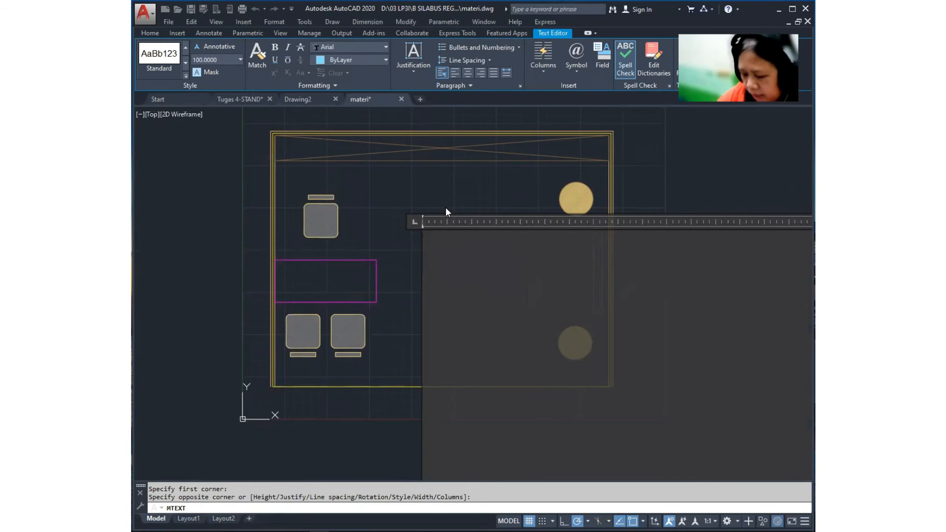
pyautogui.write('M')
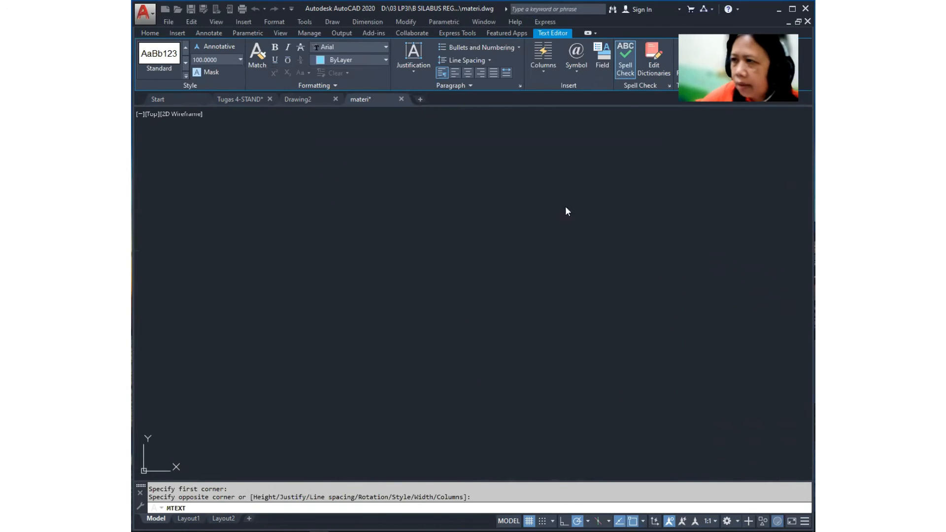
pyautogui.scroll(-1, 585, 327)
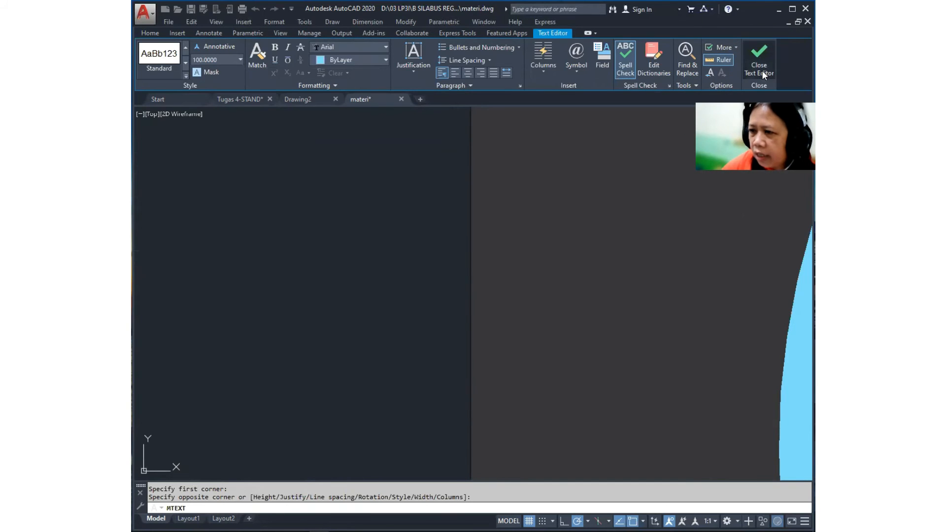
pyautogui.click(761, 65)
# Step: Widen the text box of the room label so both words fit on a single line
pyautogui.scroll(10, 588, 289)
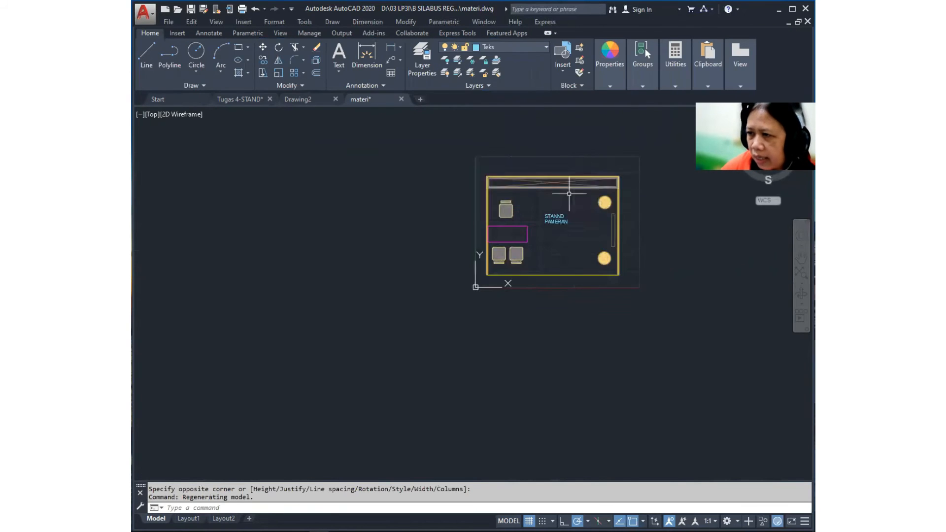
pyautogui.click(552, 235)
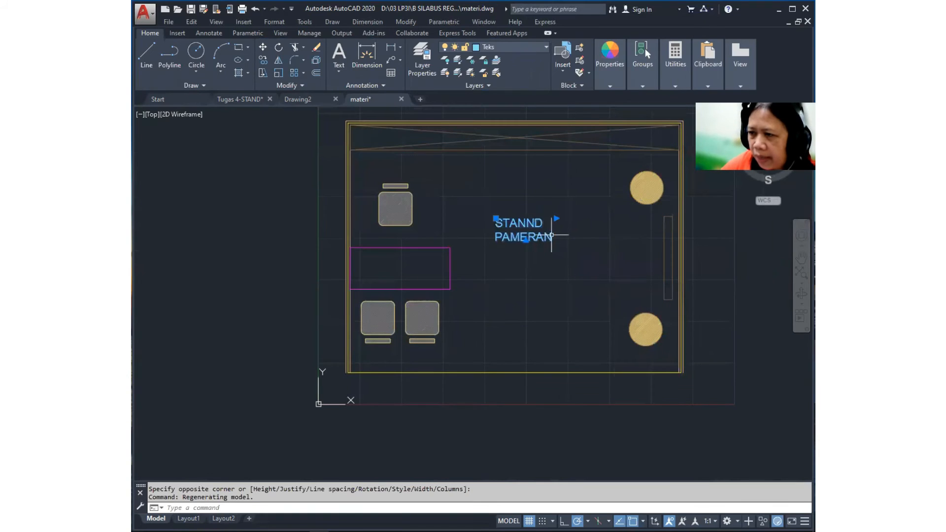
pyautogui.click(556, 218)
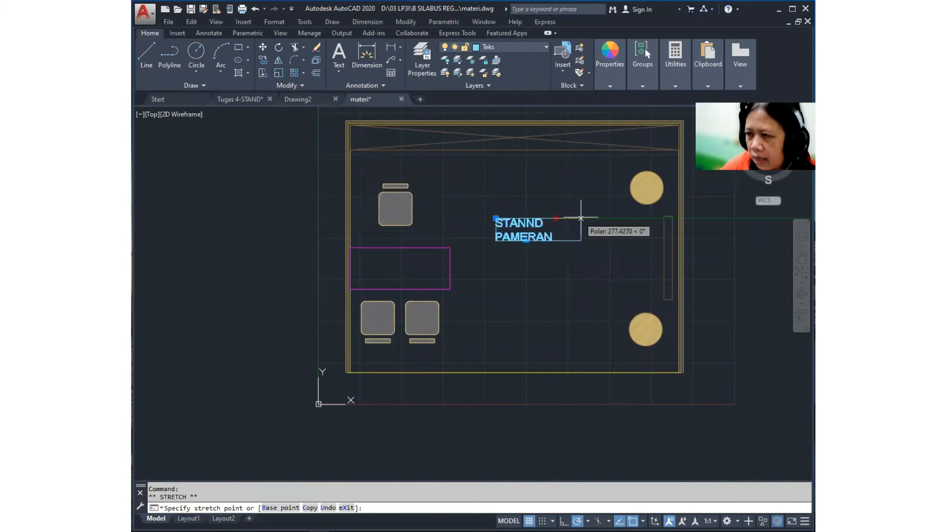
pyautogui.press('Escape')
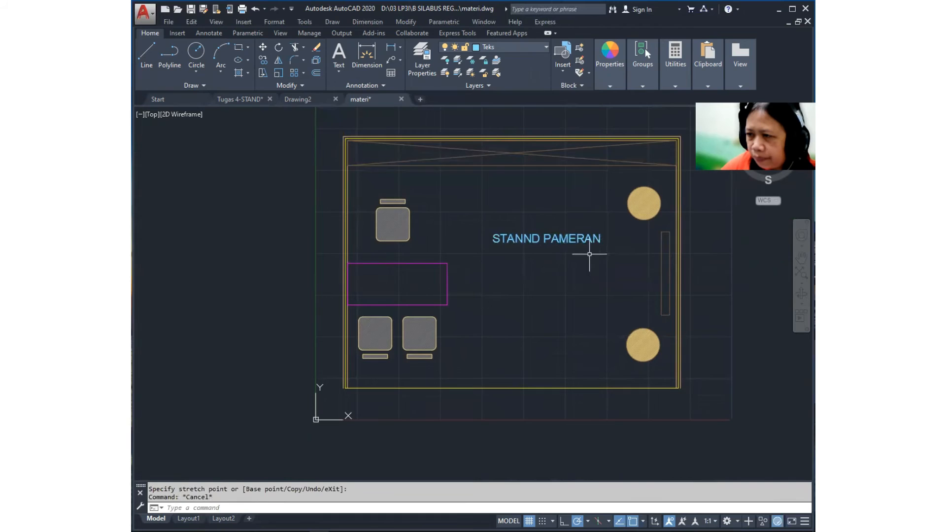
# Step: Correct the spelling of the room label to "STAND PAMERAN" and finish the text edit
pyautogui.doubleClick(536, 238)
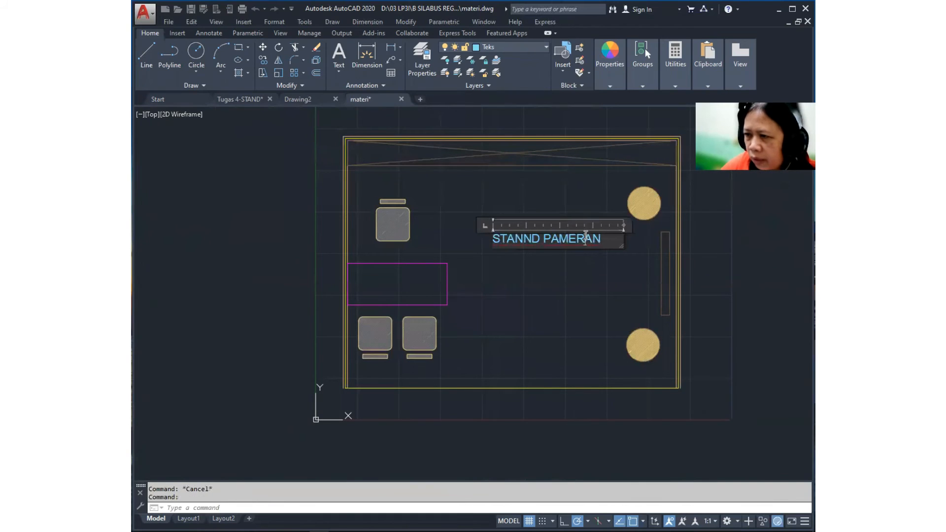
pyautogui.click(526, 239)
pyautogui.press('BackSpace')
pyautogui.click(753, 72)
# Step: Move the STAND PAMERAN label down and slightly to the left, to the middle of the open floor
pyautogui.moveTo(547, 269); pyautogui.dragTo(543, 283, button='middle')
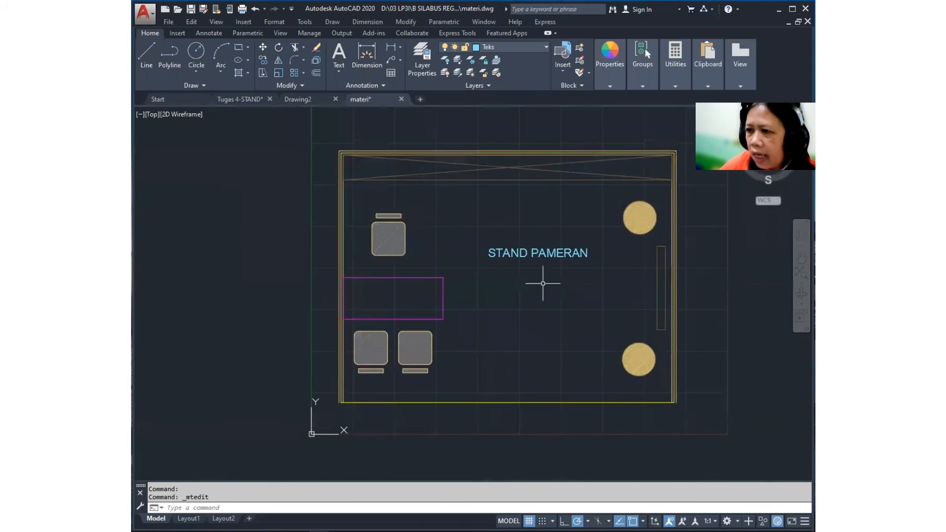
pyautogui.write('m')
pyautogui.press('Return')
pyautogui.click(547, 254)
pyautogui.press('Return')
pyautogui.click(557, 280)
pyautogui.click(547, 310)
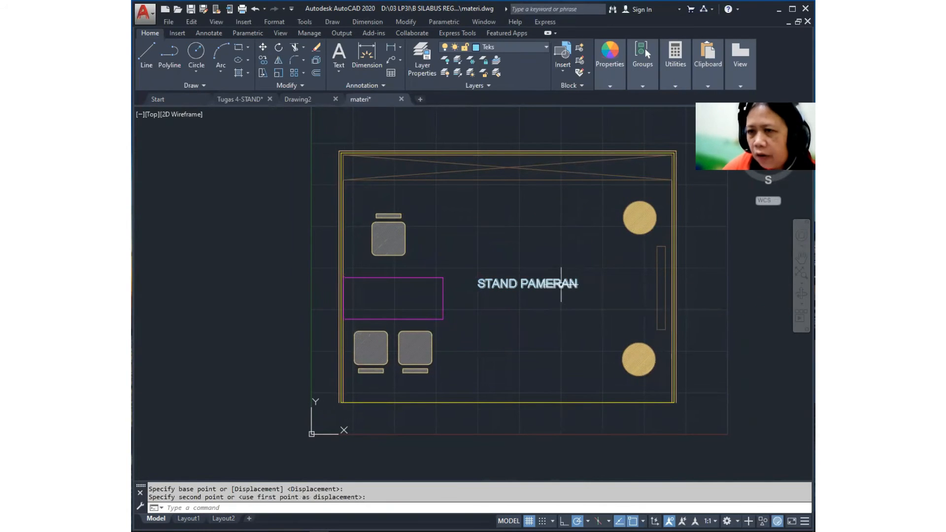
# Step: Place single-line text "MEJA" inside the table rectangle with height 50 and the default rotation of 0
pyautogui.moveTo(488, 268); pyautogui.dragTo(485, 272, button='middle')
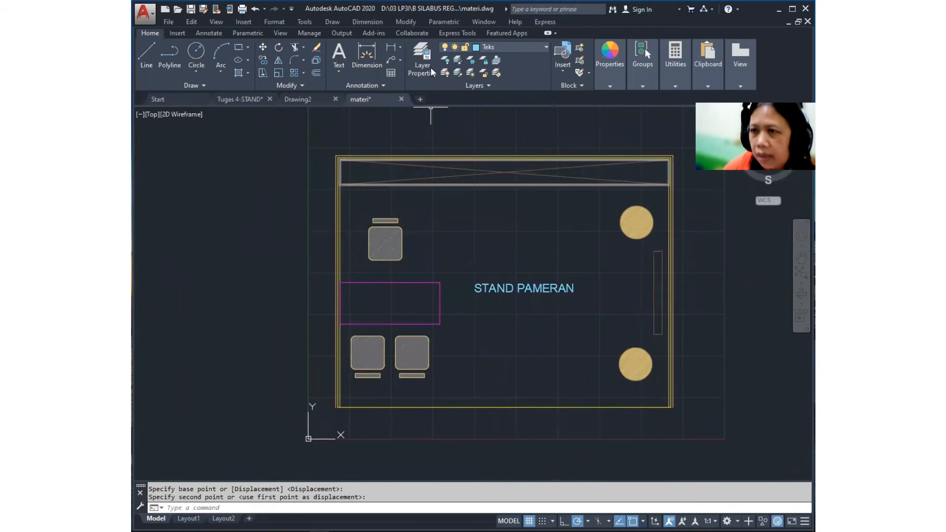
pyautogui.click(333, 23)
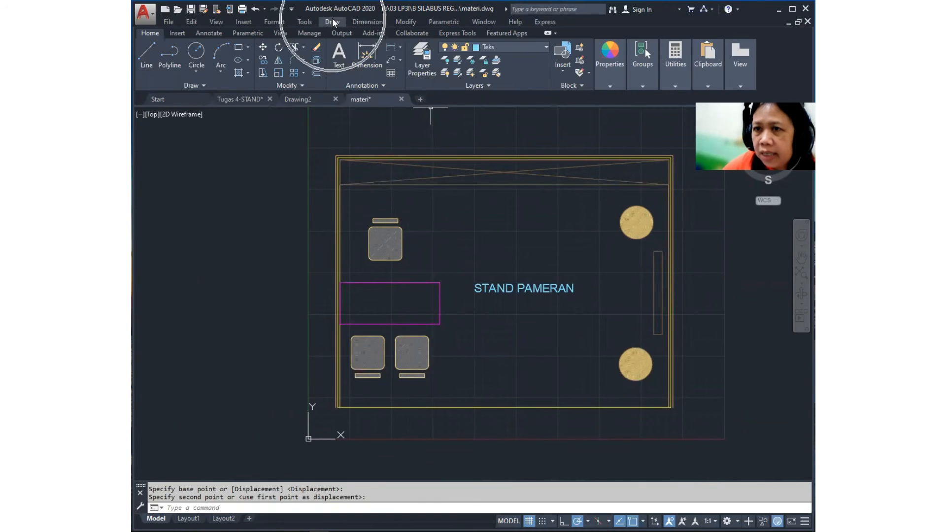
pyautogui.click(197, 86)
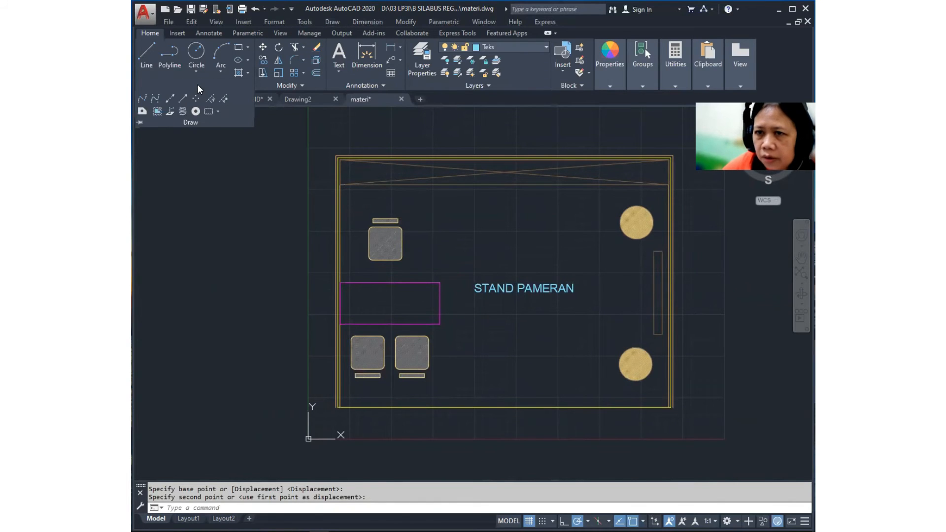
pyautogui.click(333, 22)
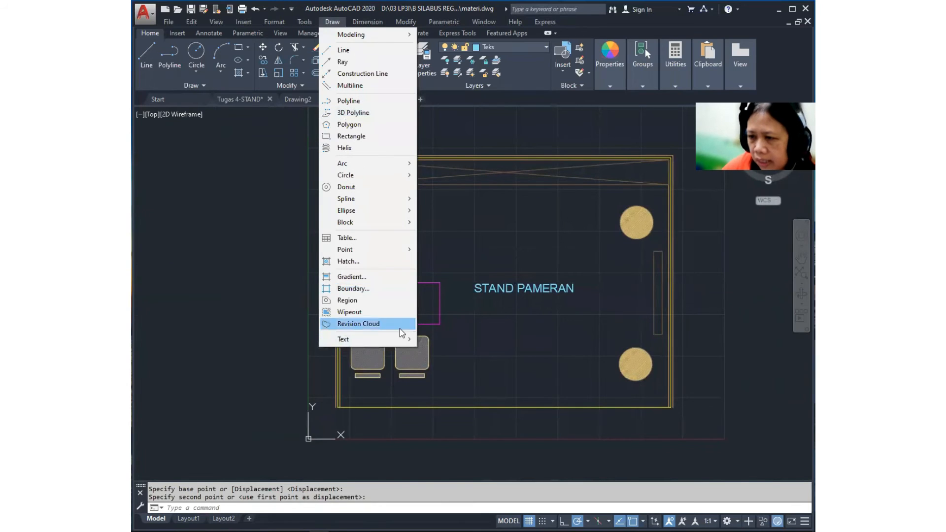
pyautogui.moveTo(409, 344)
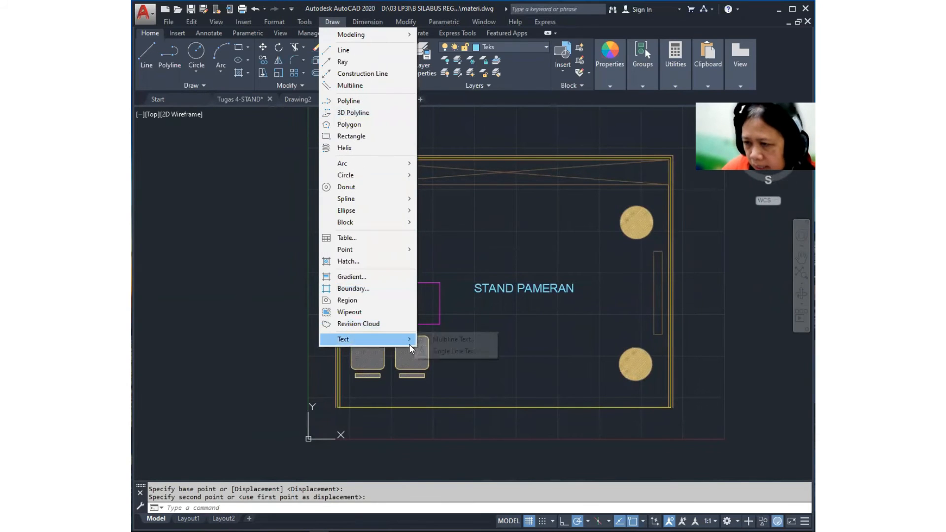
pyautogui.click(458, 352)
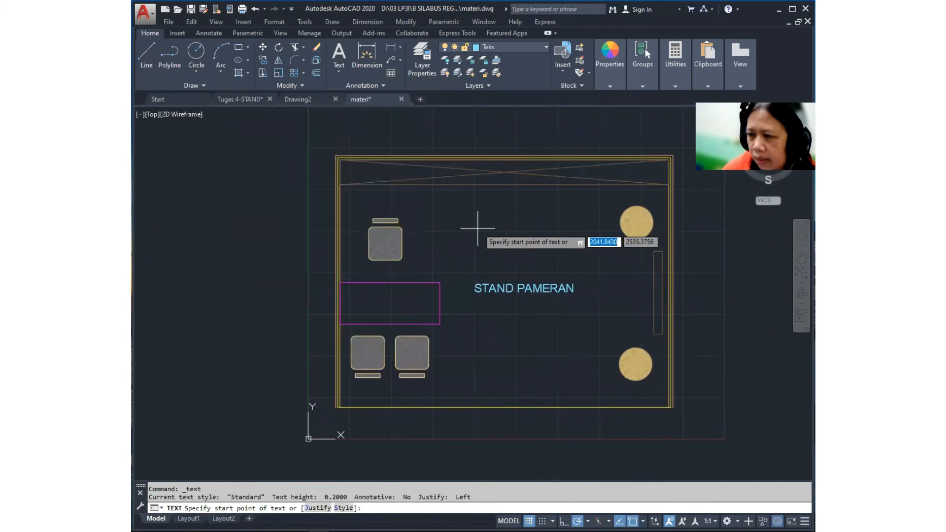
pyautogui.click(368, 303)
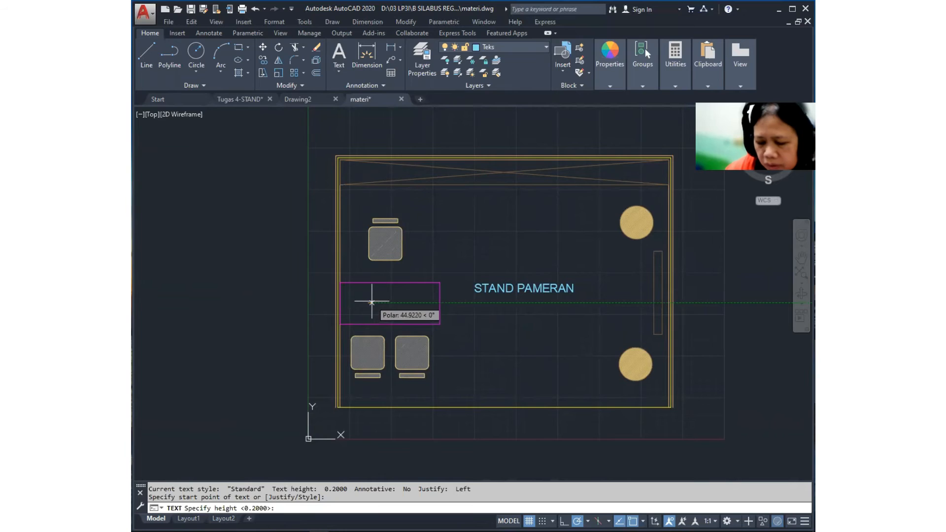
pyautogui.write('50')
pyautogui.press('Return')
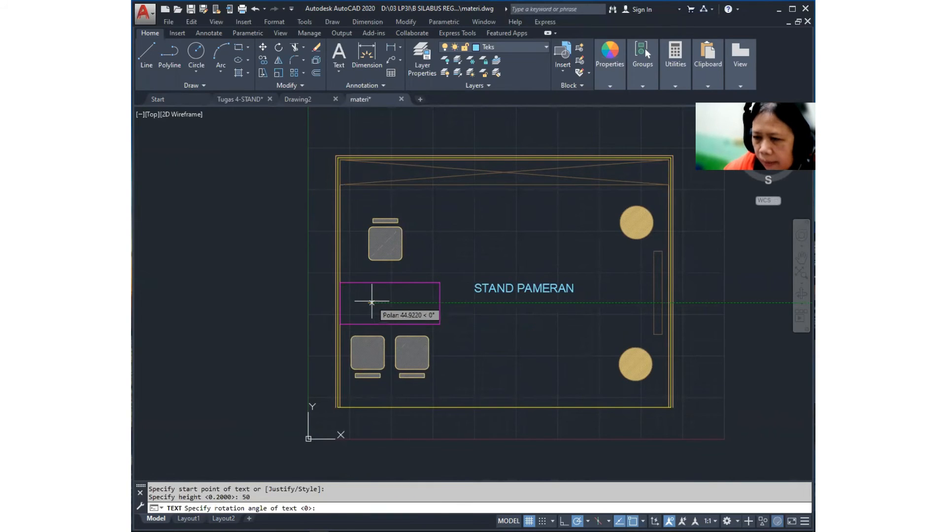
pyautogui.press('Return')
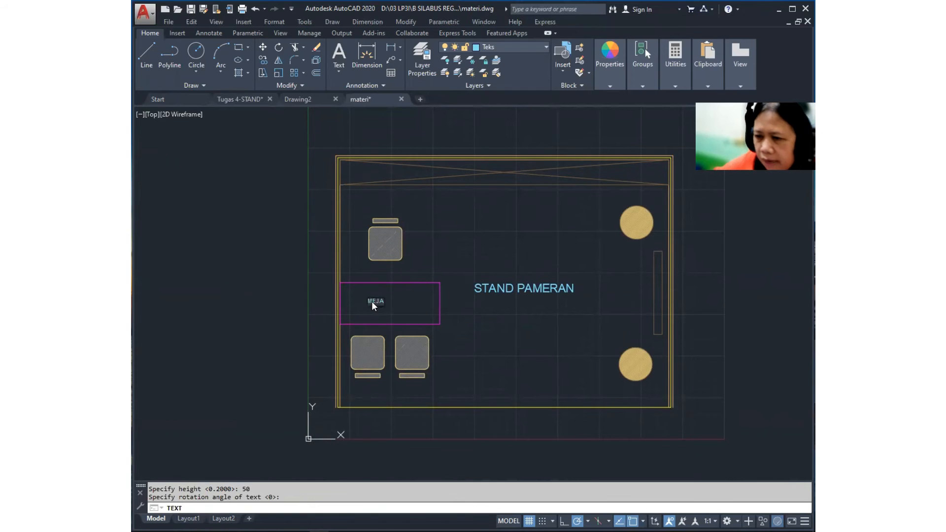
pyautogui.press('Escape')
pyautogui.scroll(2, 397, 316)
pyautogui.write('m')
pyautogui.press('Return')
pyautogui.click(400, 307)
pyautogui.click(360, 290)
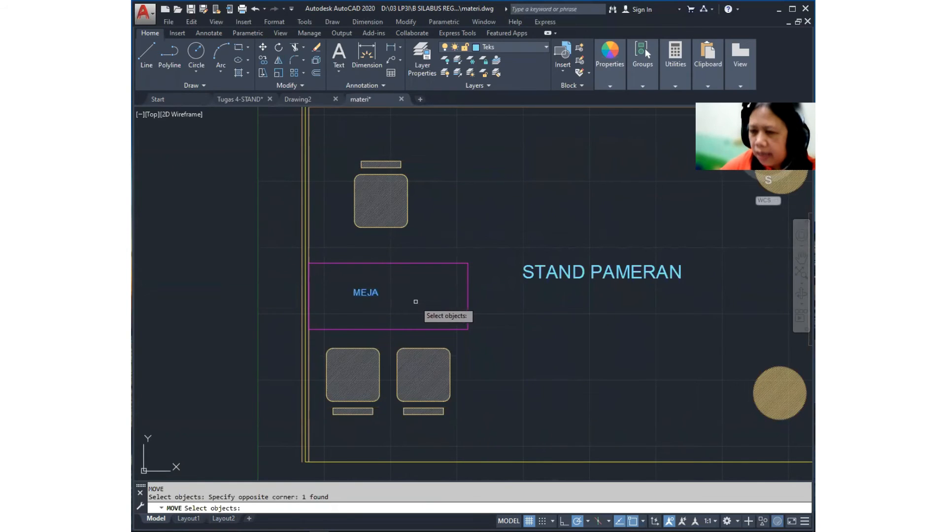
pyautogui.scroll(-2, 377, 315)
pyautogui.press('Escape')
pyautogui.press('Escape')
pyautogui.press('Escape')
# Step: Erase the small MEJA text from the table rectangle
pyautogui.click(387, 306)
pyautogui.click(368, 297)
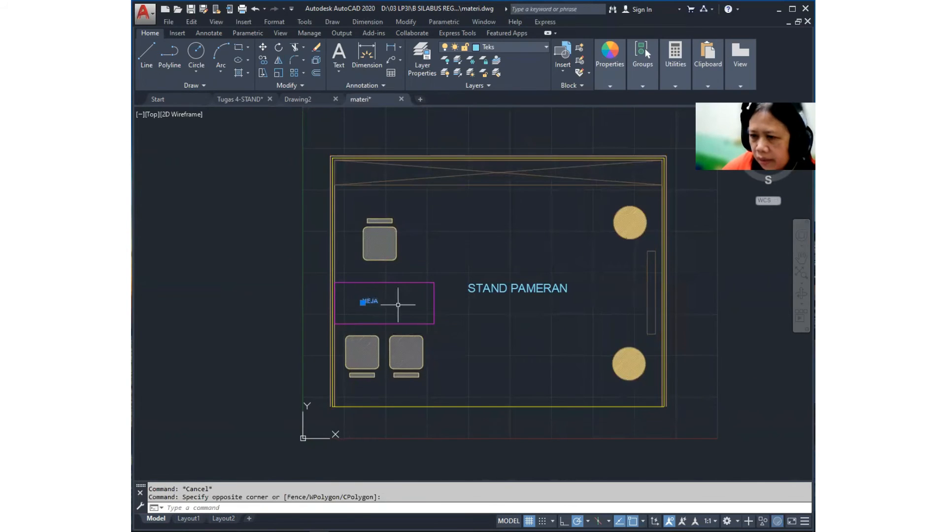
pyautogui.press('Delete')
# Step: Add single-line text "MEJA" inside the table rectangle with height 100 and rotation 0
pyautogui.click(332, 22)
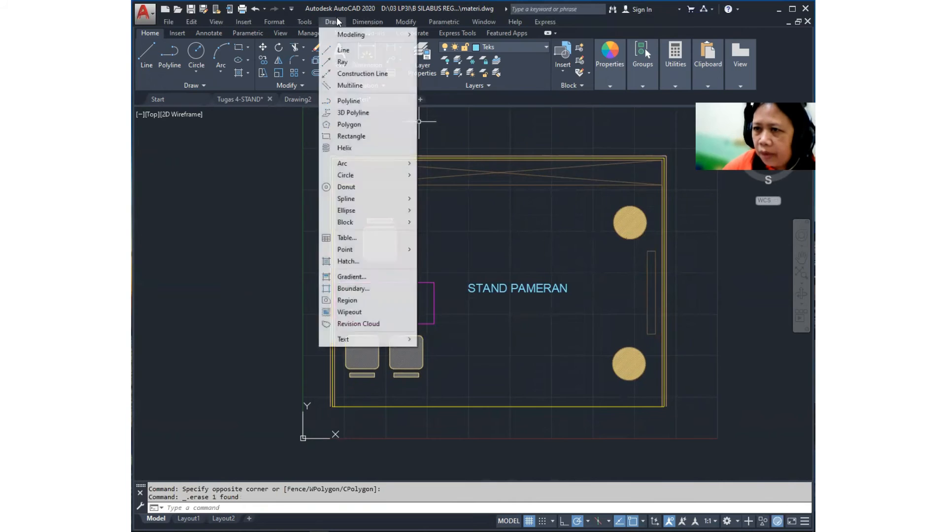
pyautogui.moveTo(394, 338)
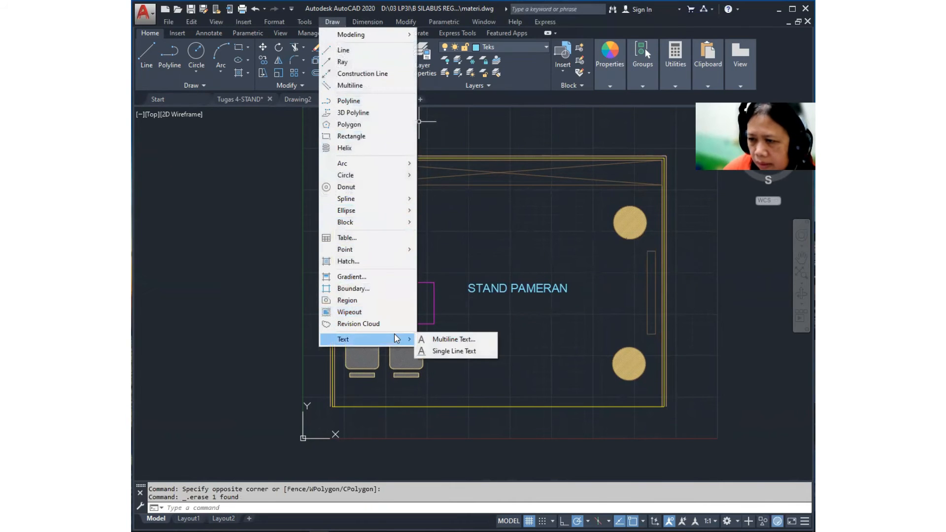
pyautogui.click(469, 352)
pyautogui.click(369, 306)
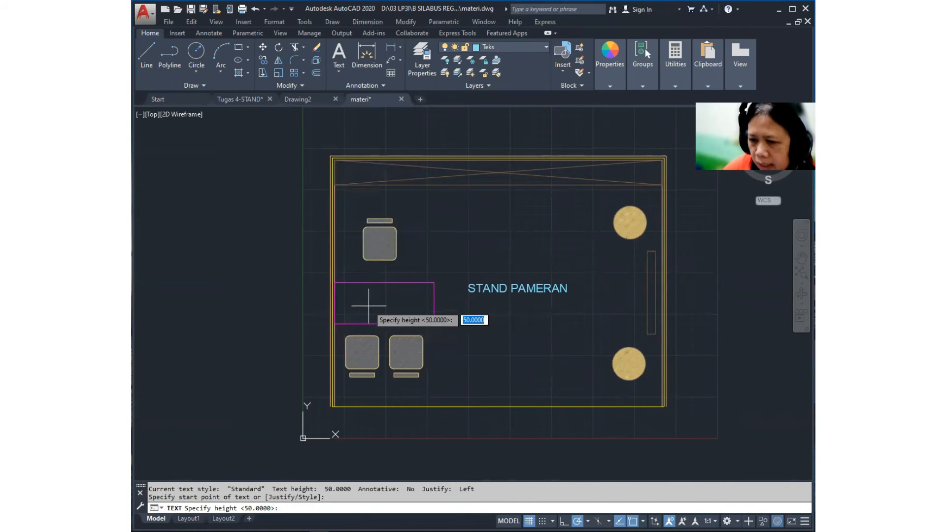
pyautogui.write('100')
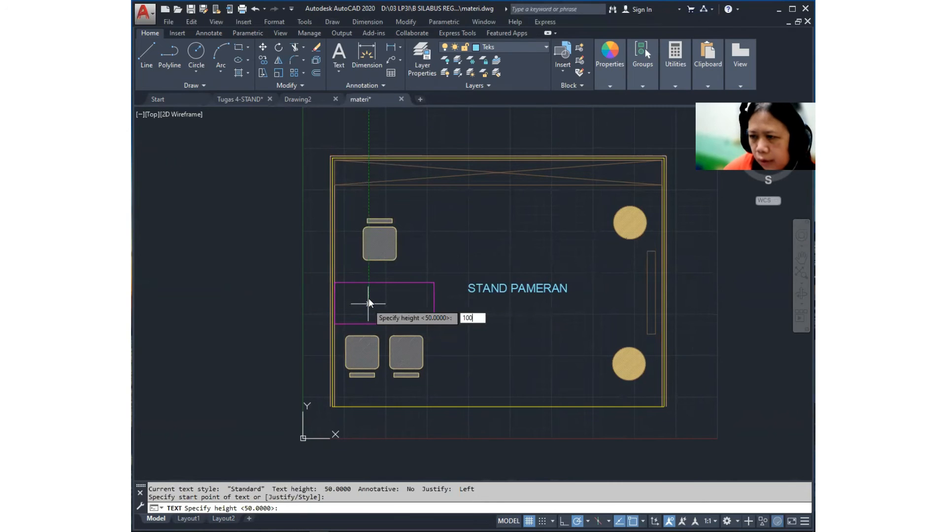
pyautogui.press('Return')
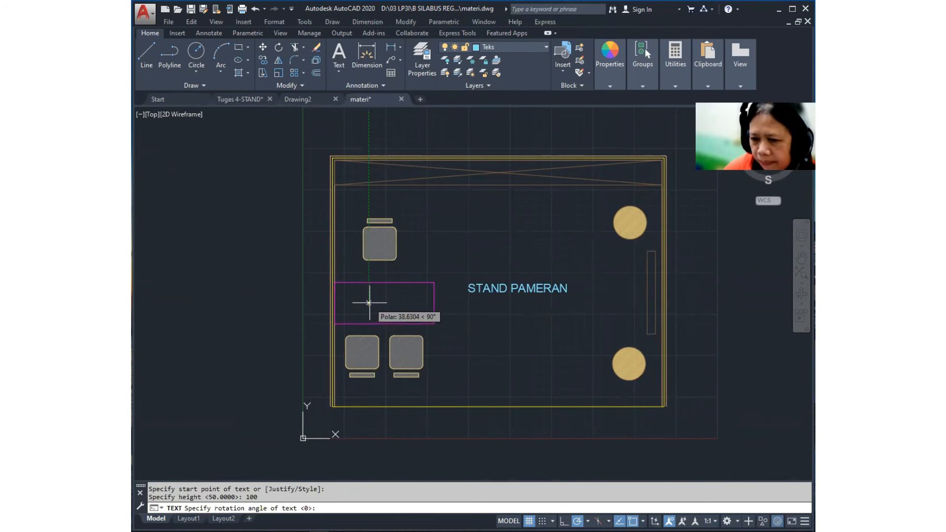
pyautogui.press('Return')
pyautogui.write('MEJA')
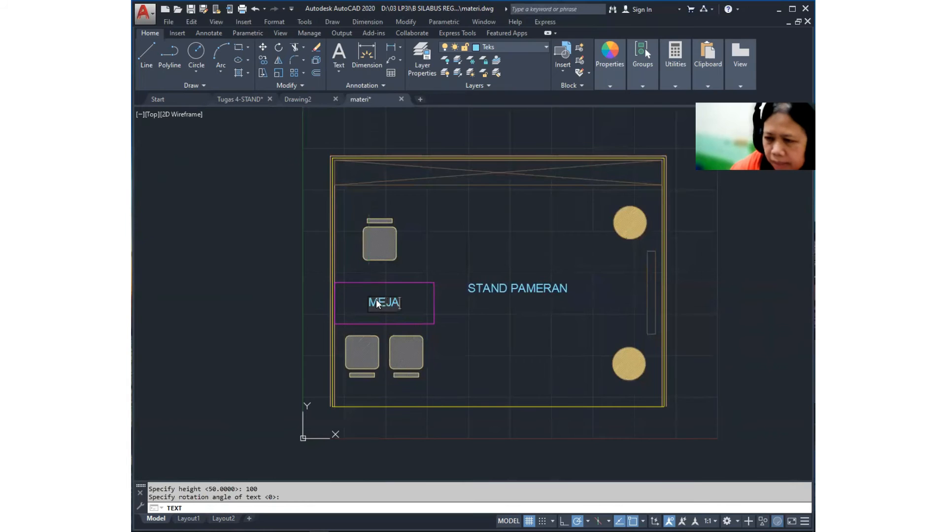
pyautogui.press('Return')
pyautogui.press('Return')
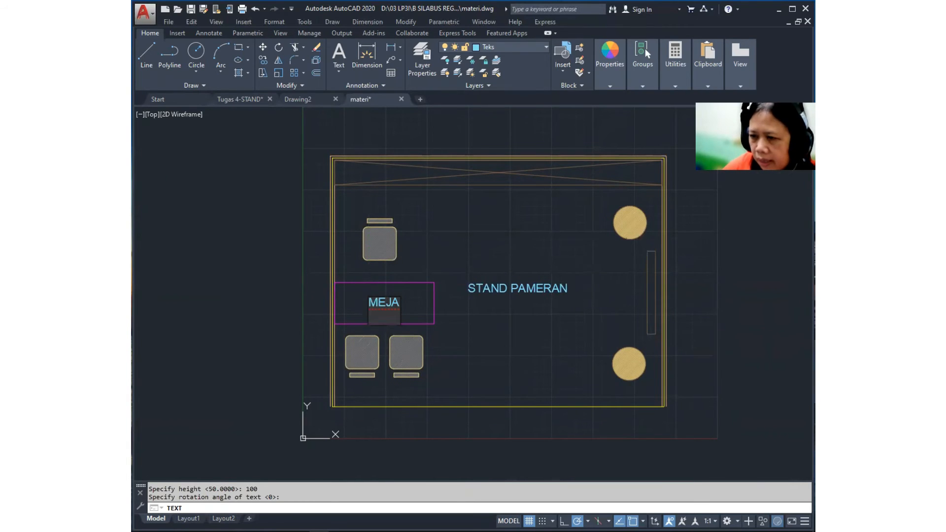
# Step: Copy the STAND PAMERAN label into the long crossed shelf rectangle along the upper wall
pyautogui.click(529, 287)
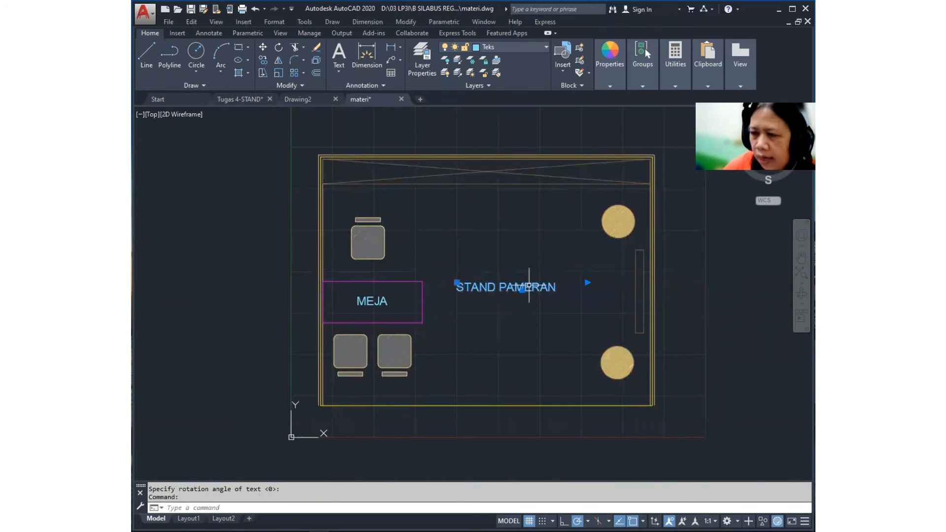
pyautogui.press('Escape')
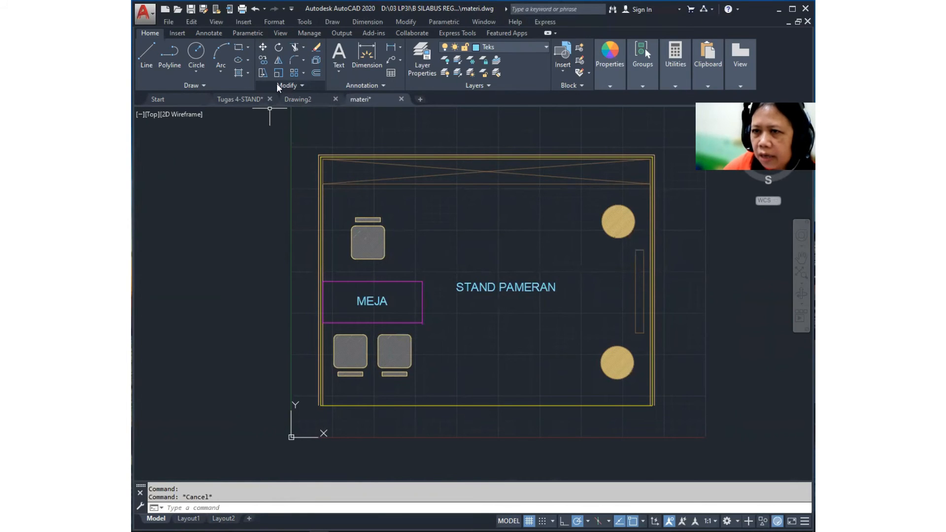
pyautogui.click(268, 60)
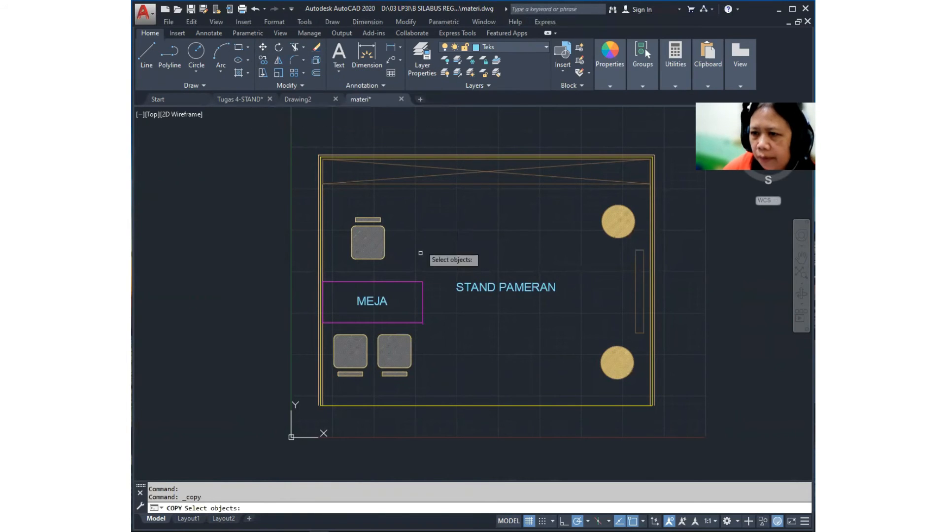
pyautogui.press('Return')
pyautogui.click(569, 290)
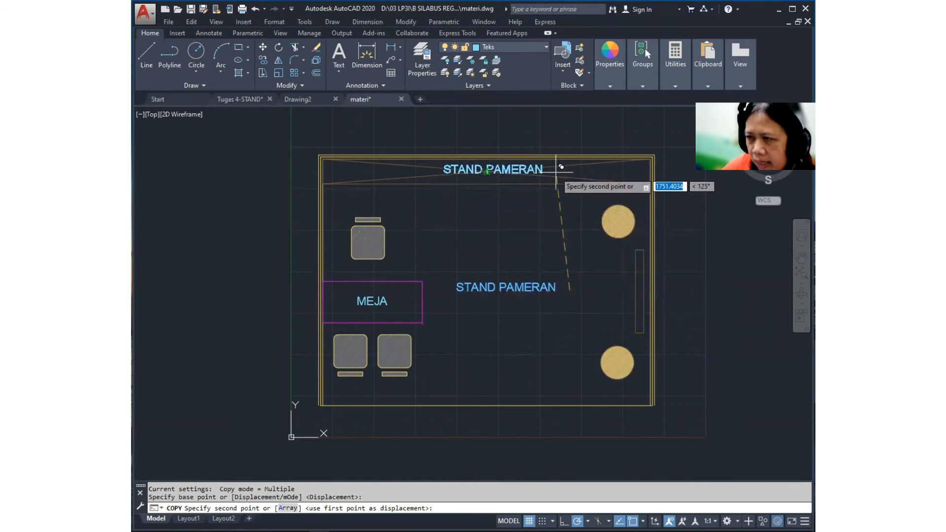
pyautogui.scroll(2, 561, 167)
pyautogui.click(444, 169)
pyautogui.press('Escape')
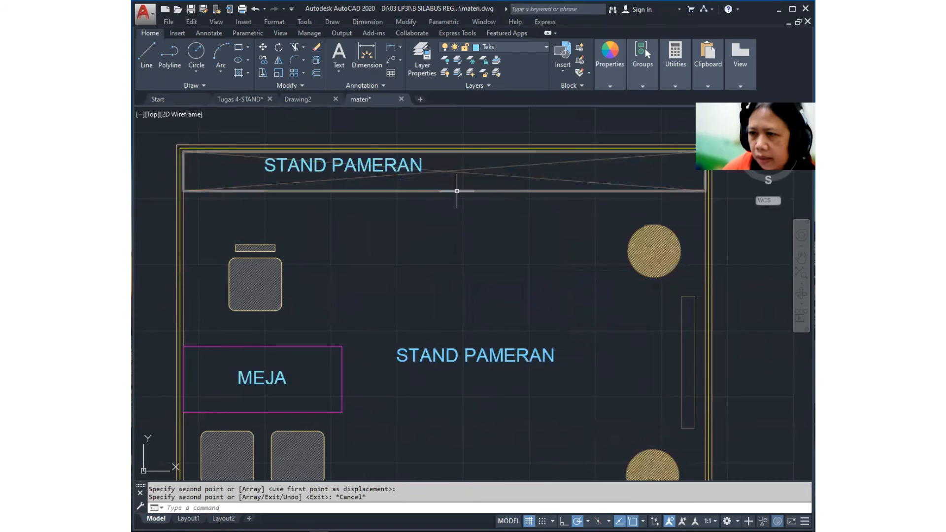
# Step: Shift the copied label right and slightly down so it sits around the middle of the shelf
pyautogui.click(379, 164)
pyautogui.click(373, 165)
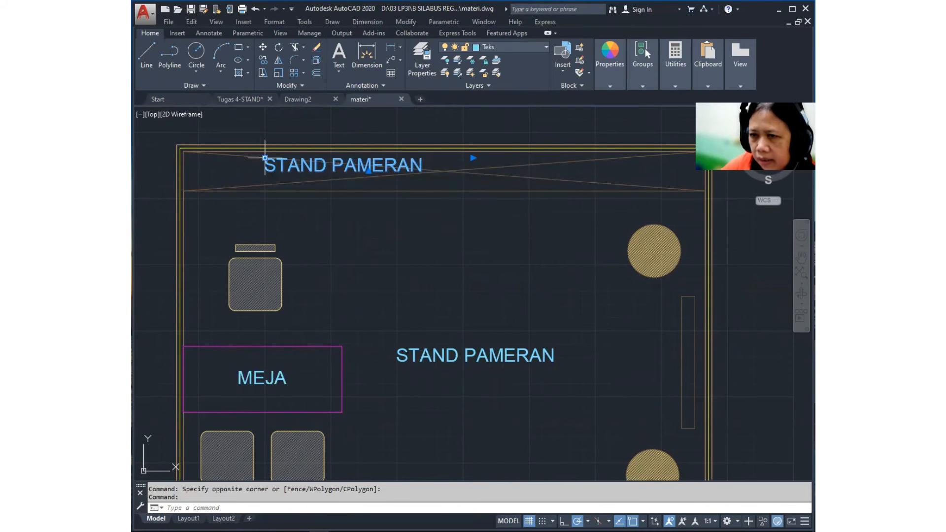
pyautogui.click(265, 158)
pyautogui.click(365, 170)
pyautogui.press('Escape')
# Step: Replace the copied label's text in the shelf with "RAK" and close the text editor
pyautogui.moveTo(459, 179)
pyautogui.press('ctrl')
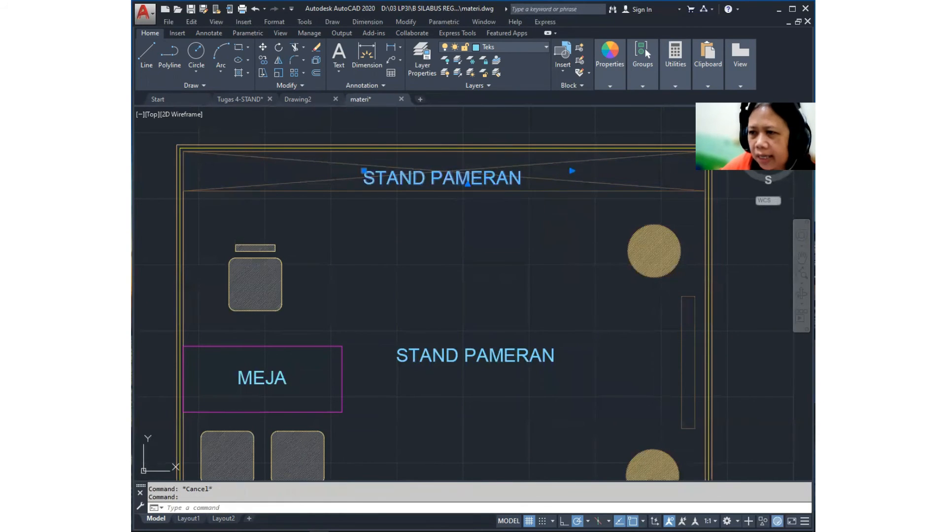
pyautogui.doubleClick(459, 180)
pyautogui.moveTo(535, 182); pyautogui.dragTo(285, 150)
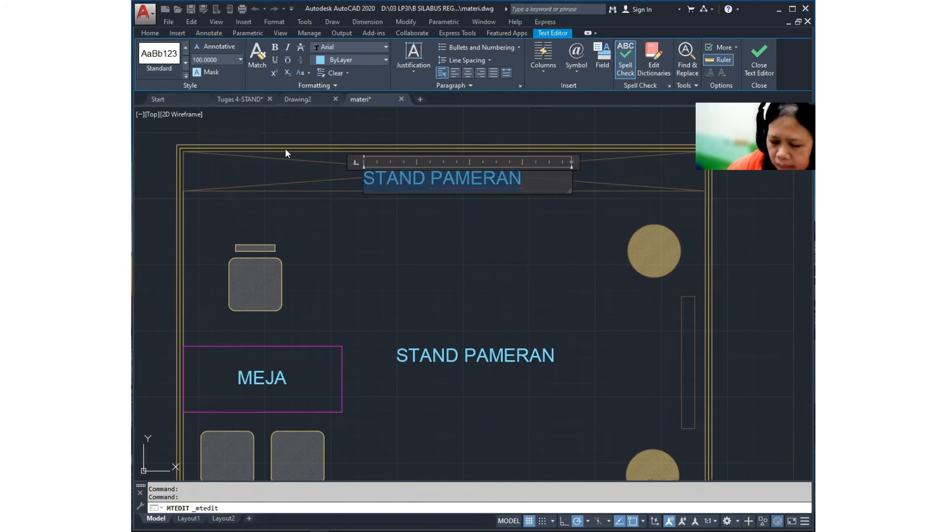
pyautogui.write('RAK')
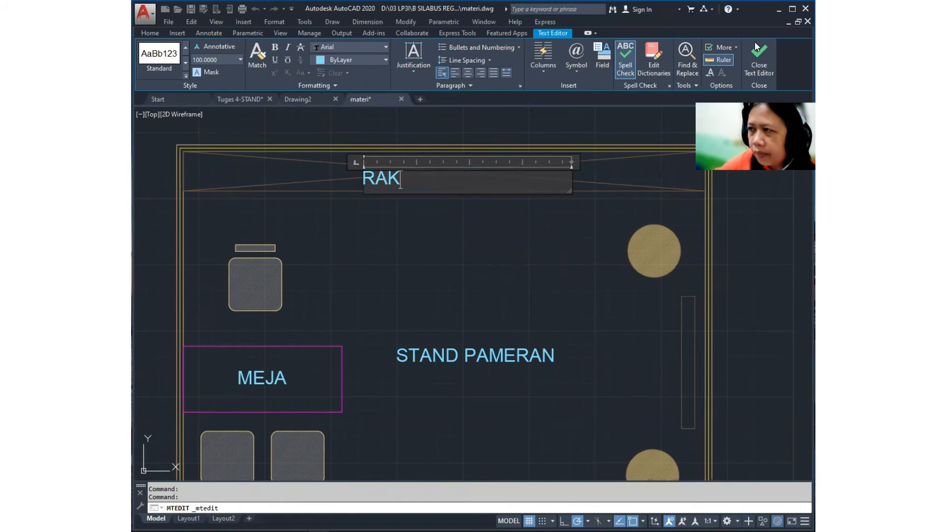
pyautogui.click(756, 59)
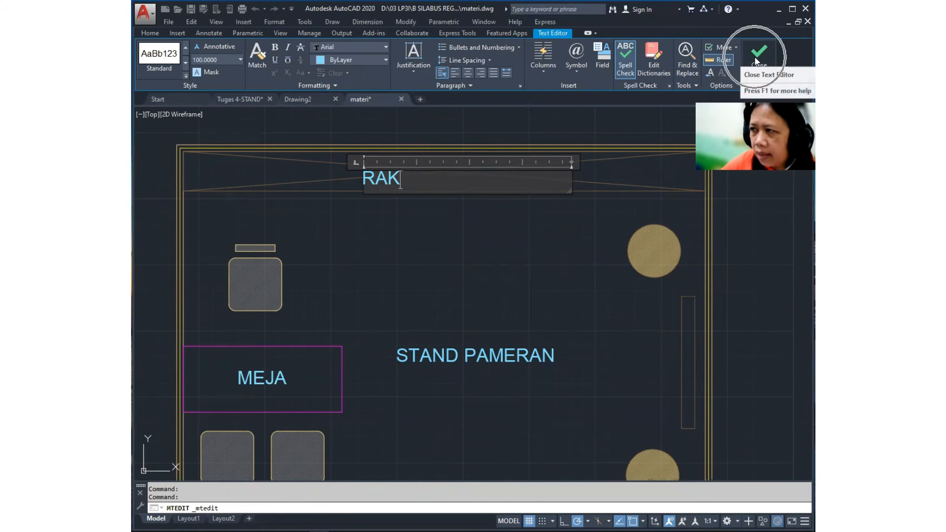
# Step: Move the RAK label horizontally to the right, close to the crossing of the shelf's diagonals
pyautogui.write('m')
pyautogui.press('Return')
pyautogui.click(400, 183)
pyautogui.press('Return')
pyautogui.click(435, 242)
pyautogui.click(489, 242)
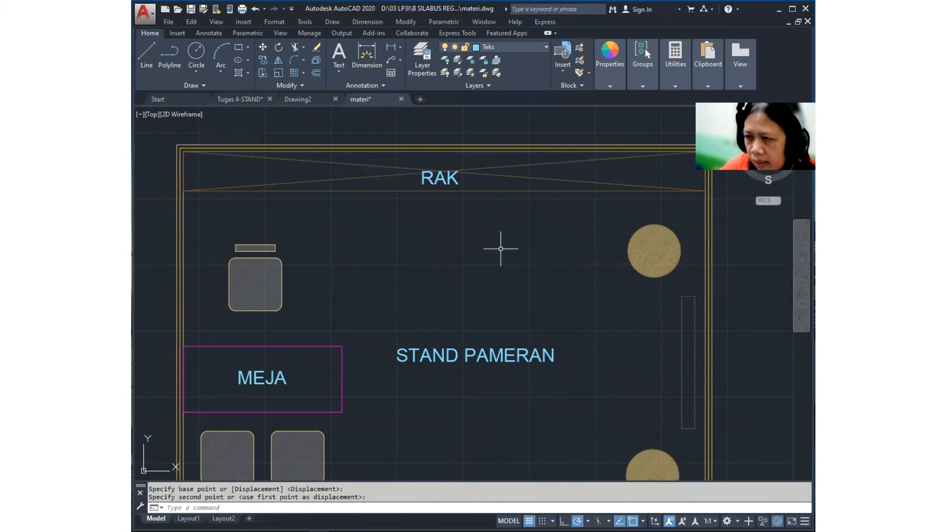
# Step: Copy the RAK label from the shelf onto the chair above the table
pyautogui.moveTo(458, 285); pyautogui.dragTo(503, 226, button='middle')
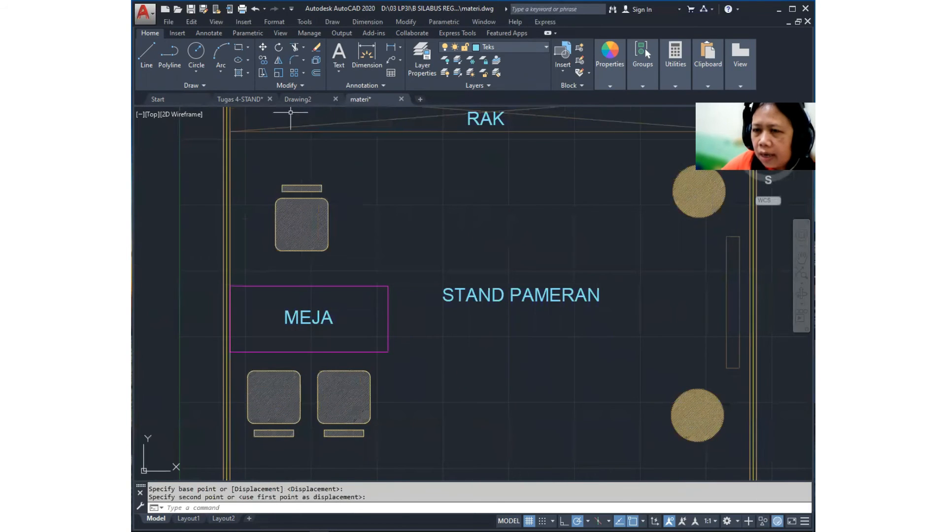
pyautogui.click(264, 58)
pyautogui.moveTo(468, 181); pyautogui.dragTo(450, 226, button='middle')
pyautogui.click(466, 162)
pyautogui.click(471, 170)
pyautogui.press('Return')
pyautogui.click(473, 168)
pyautogui.scroll(2, 292, 276)
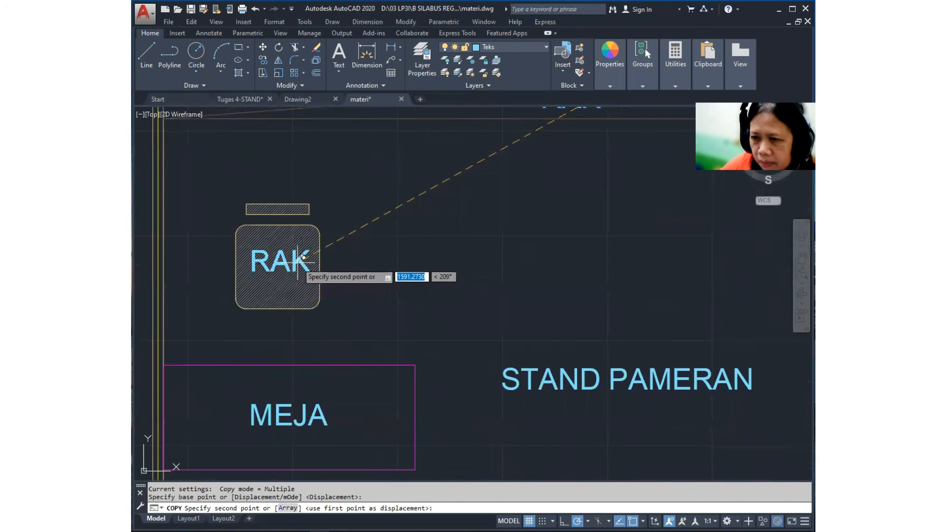
pyautogui.click(297, 262)
pyautogui.scroll(-2, 334, 253)
pyautogui.moveTo(382, 269); pyautogui.dragTo(418, 173, button='middle')
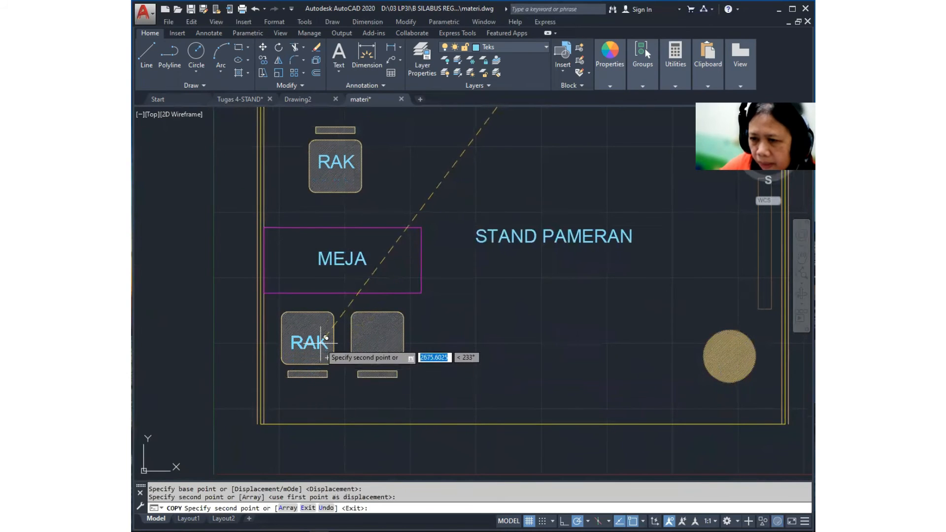
pyautogui.press('Escape')
# Step: Replace the text of the copied label on the upper chair with "KURSI" and close the text editor
pyautogui.doubleClick(345, 158)
pyautogui.write('KURSI')
pyautogui.press('Escape')
pyautogui.press('Escape')
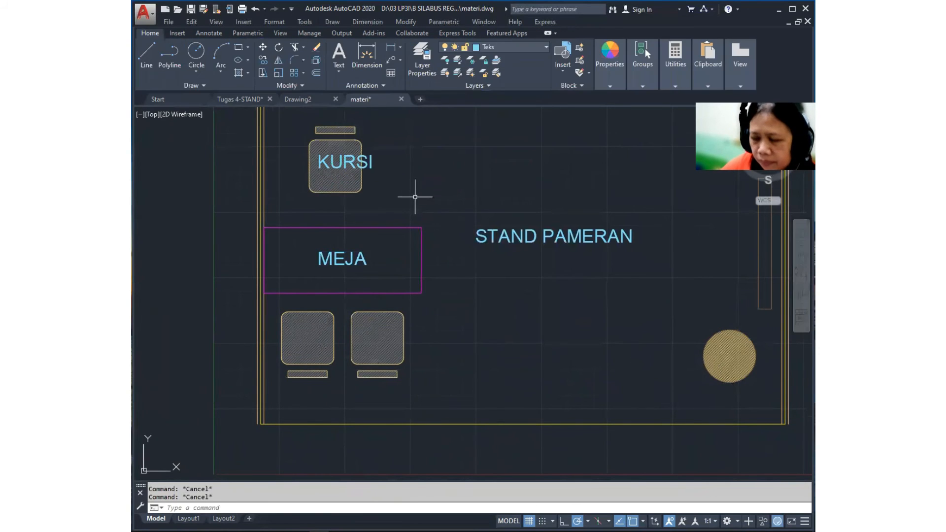
# Step: Move the KURSI label horizontally to the left so it is centred on the upper chair
pyautogui.press('Return')
pyautogui.click(370, 163)
pyautogui.press('Return')
pyautogui.click(503, 180)
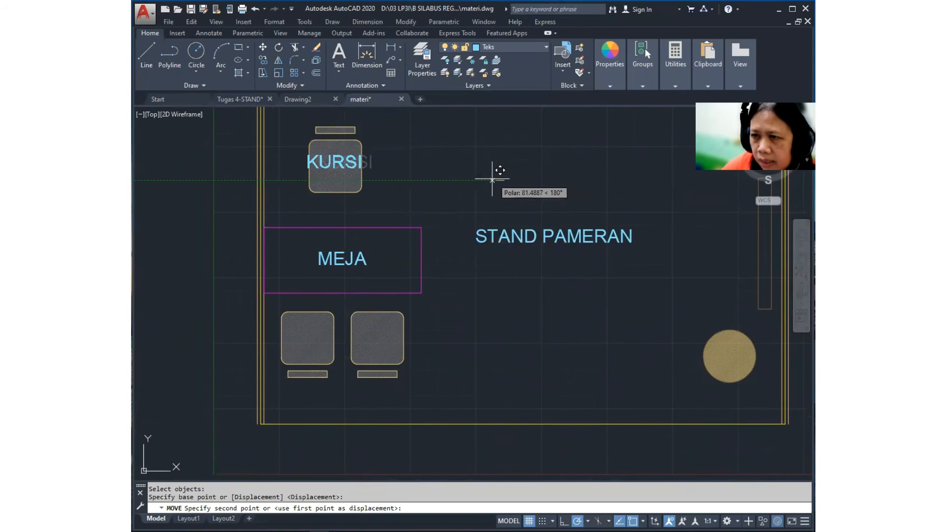
pyautogui.click(494, 181)
# Step: Copy the KURSI label onto both chairs below the table and beside the narrow rectangle along the right wall
pyautogui.write('ct o')
pyautogui.press('Return')
pyautogui.click(345, 163)
pyautogui.press('Return')
pyautogui.click(449, 164)
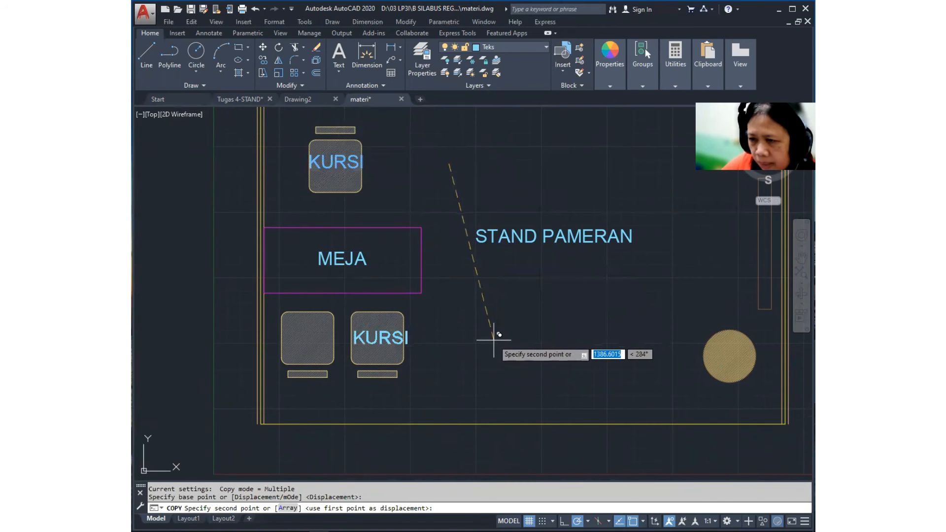
pyautogui.click(494, 339)
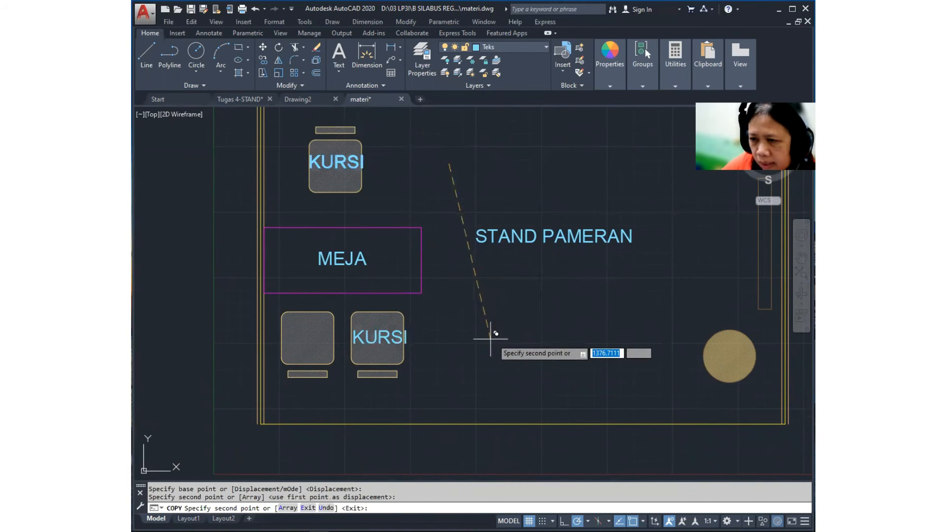
pyautogui.click(420, 337)
pyautogui.moveTo(511, 332); pyautogui.dragTo(291, 441, button='middle')
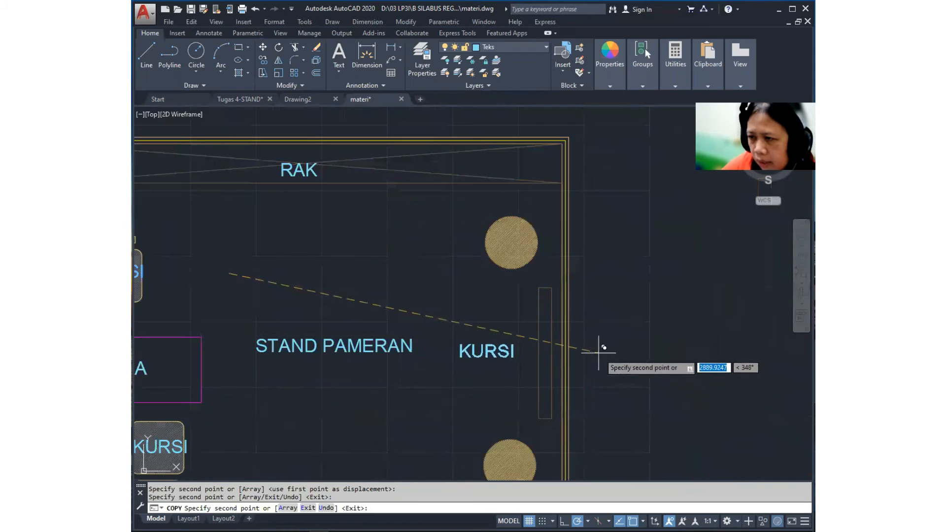
pyautogui.click(618, 349)
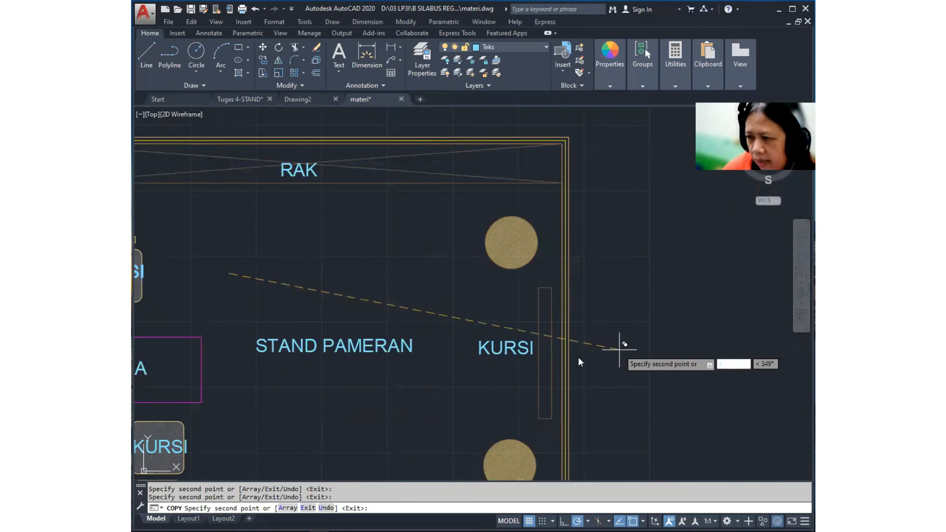
pyautogui.press('Escape')
# Step: Replace the text of the label beside the narrow wall rectangle with "DISPLAY" and close the text editor
pyautogui.doubleClick(532, 350)
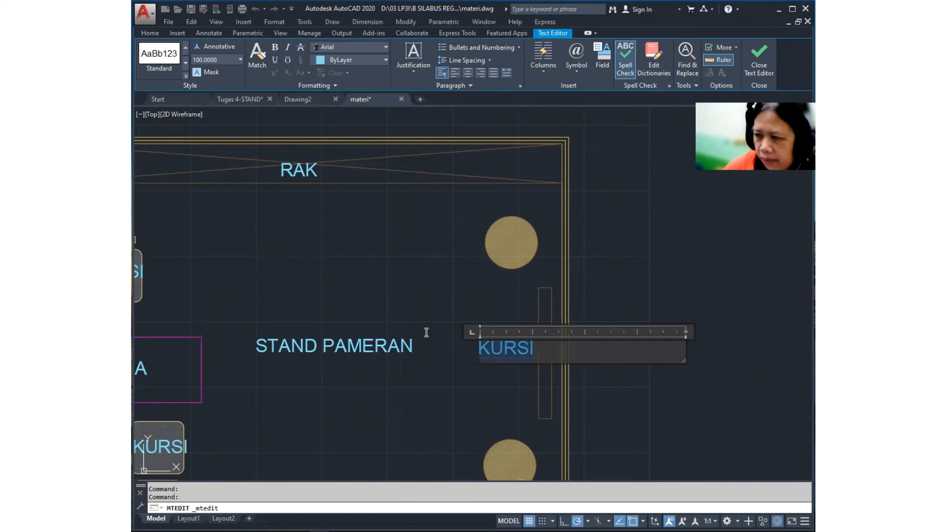
pyautogui.write('DIS')
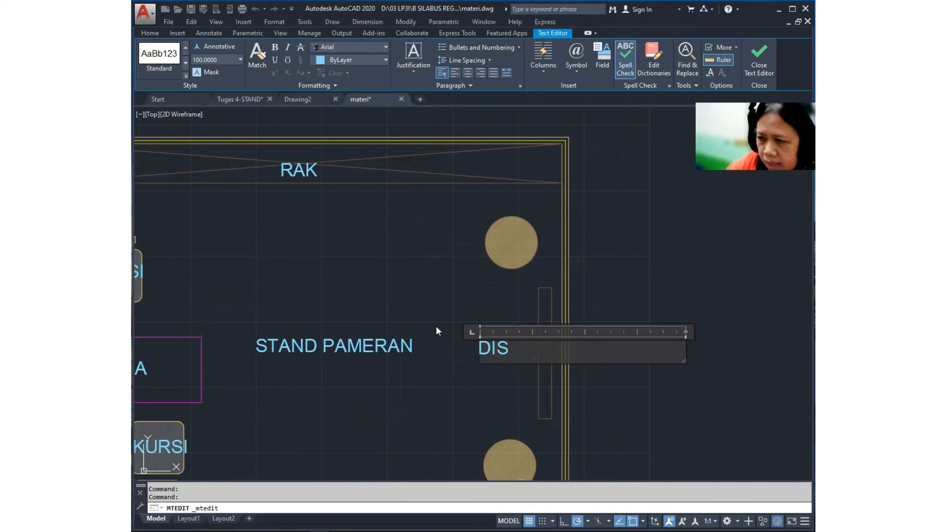
pyautogui.write('PLAY')
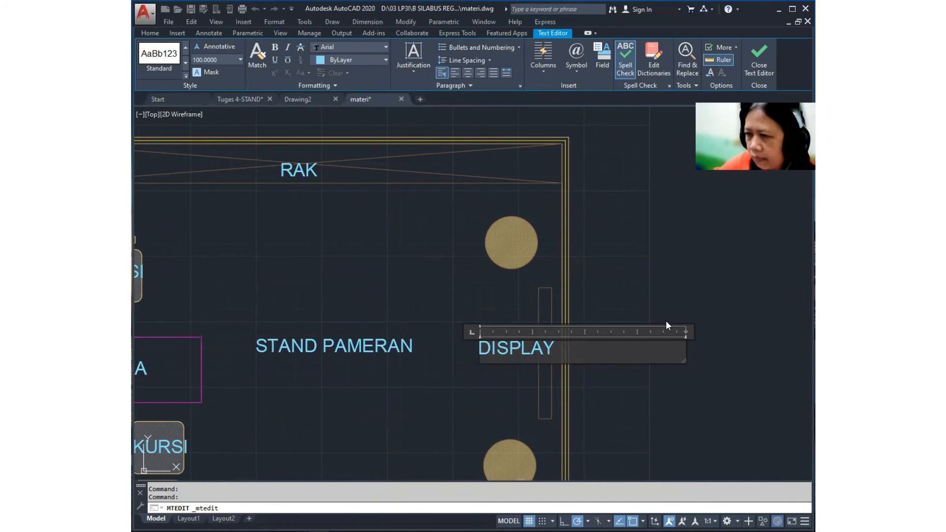
pyautogui.click(641, 309)
# Step: Move the DISPLAY label horizontally to the left so it clears the narrow rectangle
pyautogui.moveTo(582, 298); pyautogui.dragTo(588, 245, button='middle')
pyautogui.write('m')
pyautogui.press('Return')
pyautogui.click(518, 297)
pyautogui.press('Return')
pyautogui.click(608, 291)
pyautogui.click(585, 291)
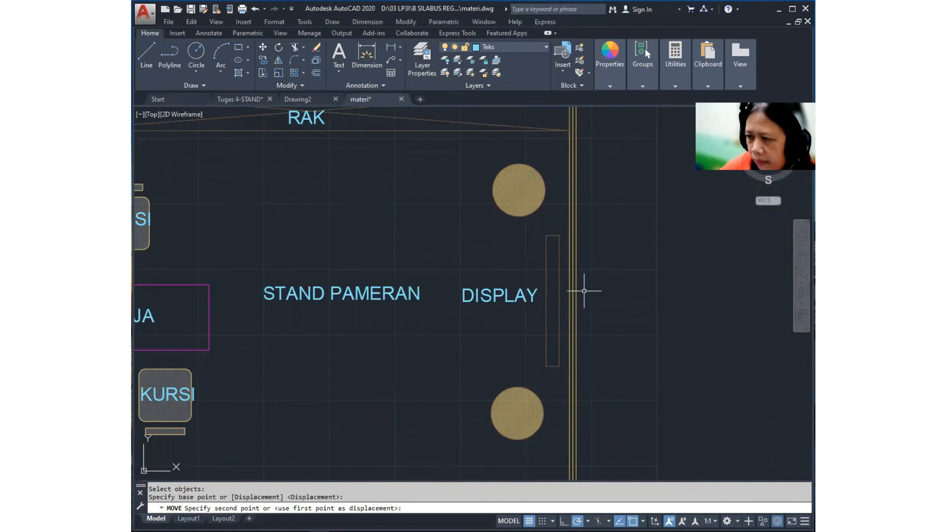
# Step: Copy the DISPLAY label to the space just above the upper hatched circle
pyautogui.moveTo(581, 374); pyautogui.dragTo(585, 351, button='middle')
pyautogui.write('co')
pyautogui.press('Return')
pyautogui.click(510, 279)
pyautogui.press('Return')
pyautogui.click(523, 286)
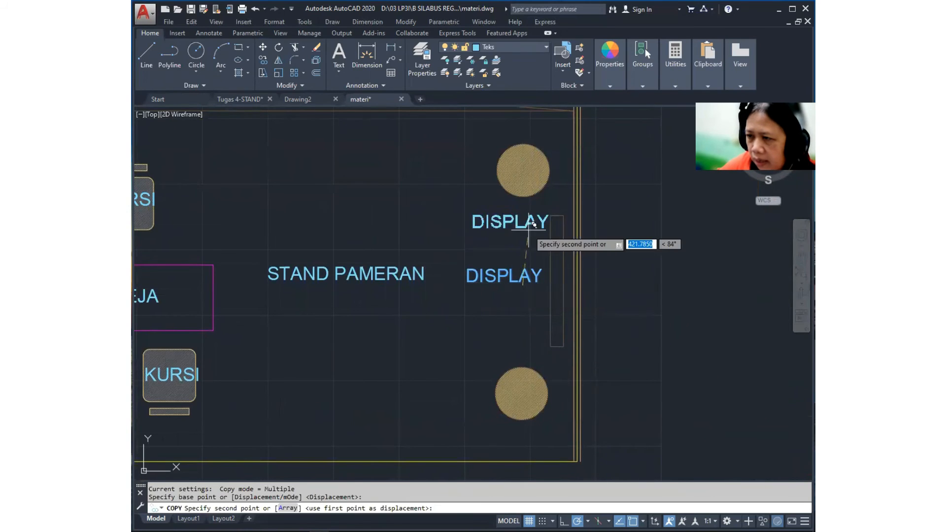
pyautogui.moveTo(529, 224); pyautogui.dragTo(536, 355, button='middle')
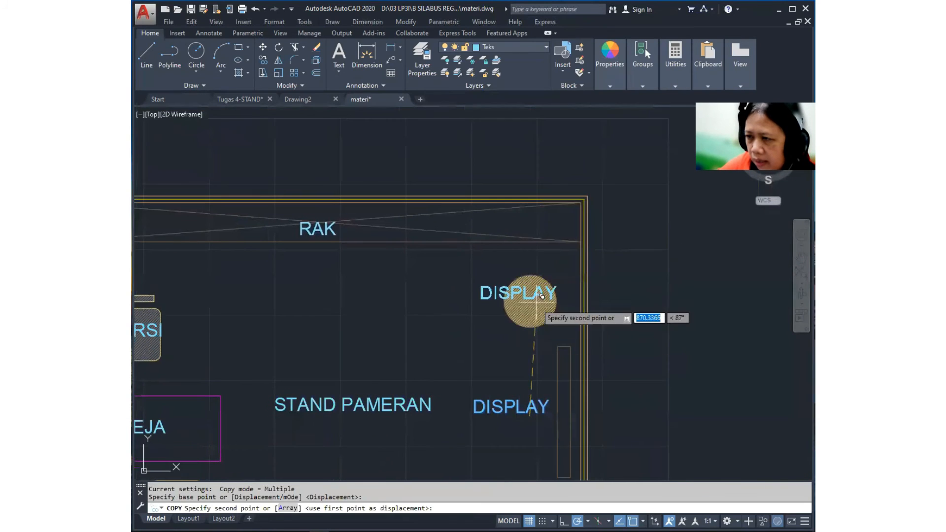
pyautogui.click(546, 266)
pyautogui.press('Escape')
# Step: Replace the text of the label above the upper circle with "GUCI" and close the text editor
pyautogui.doubleClick(546, 263)
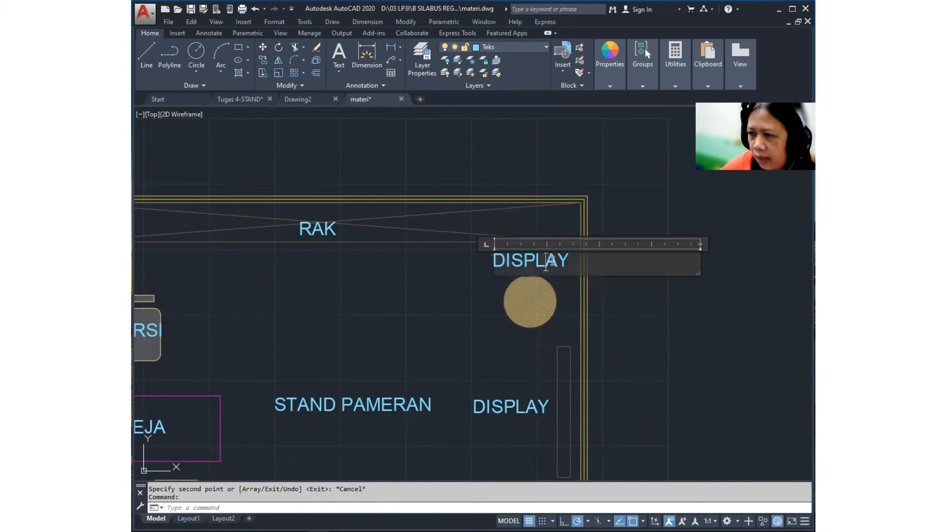
pyautogui.write('GUCI')
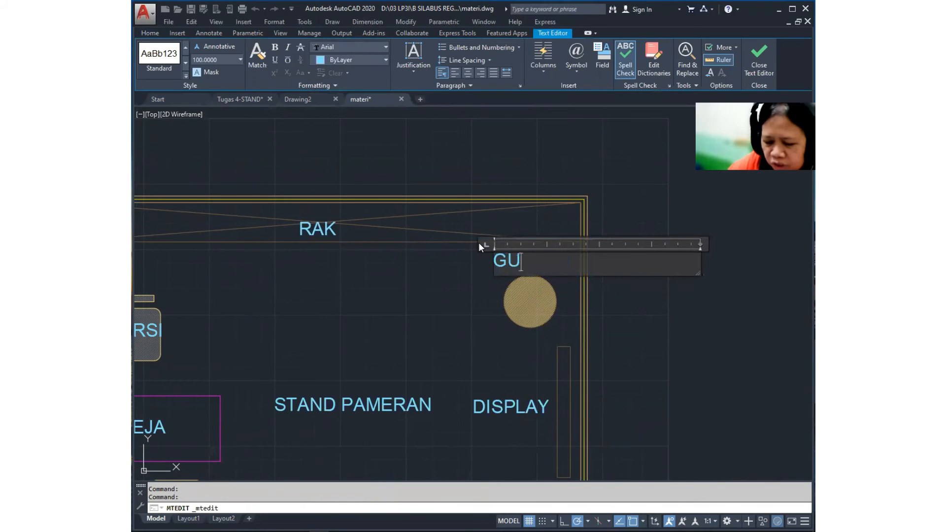
pyautogui.press('Escape')
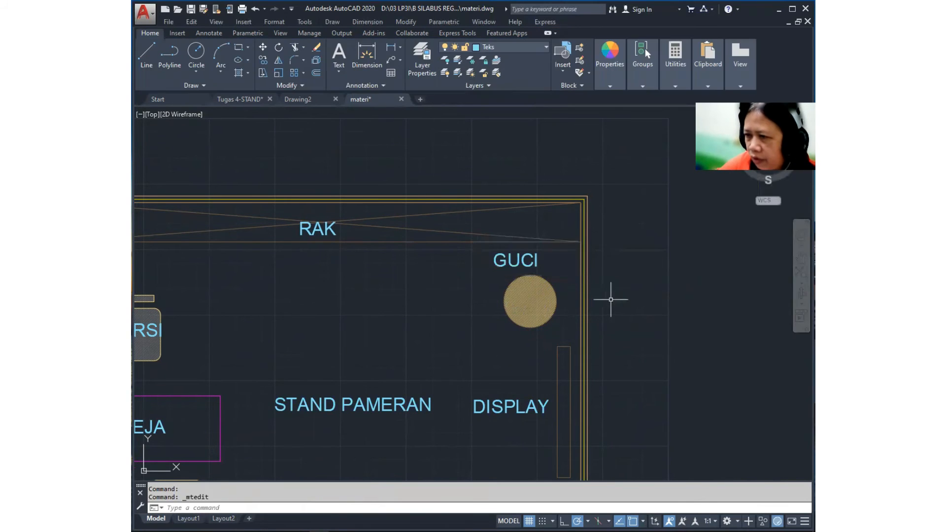
# Step: Move the GUCI label horizontally to the right so it is centred above the upper circle
pyautogui.moveTo(611, 298); pyautogui.dragTo(611, 321, button='middle')
pyautogui.write('m')
pyautogui.press('Return')
pyautogui.click(611, 301)
pyautogui.click(495, 260)
pyautogui.press('Return')
pyautogui.click(616, 292)
pyautogui.click(628, 292)
pyautogui.scroll(-2, 566, 262)
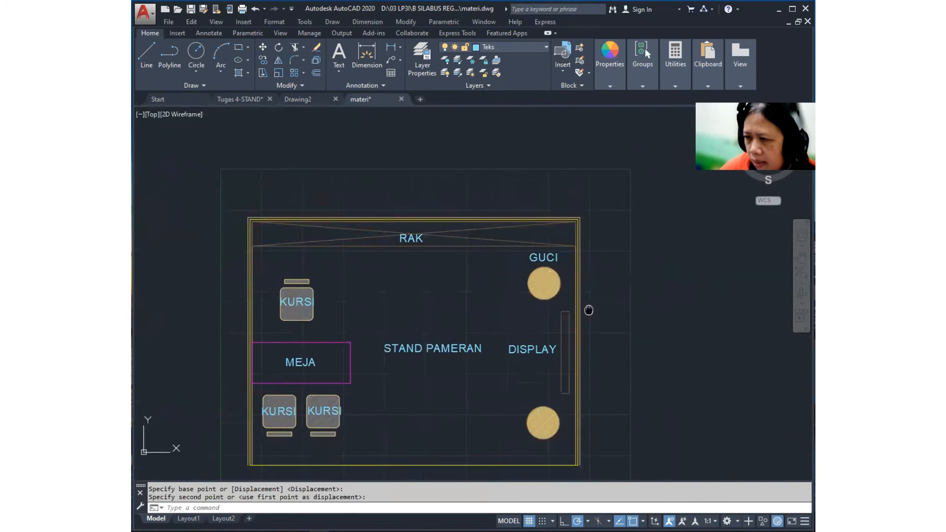
# Step: Copy the GUCI label straight down to just below the lower hatched circle
pyautogui.moveTo(587, 310); pyautogui.dragTo(527, 236, button='middle')
pyautogui.press('Return')
pyautogui.press('Escape')
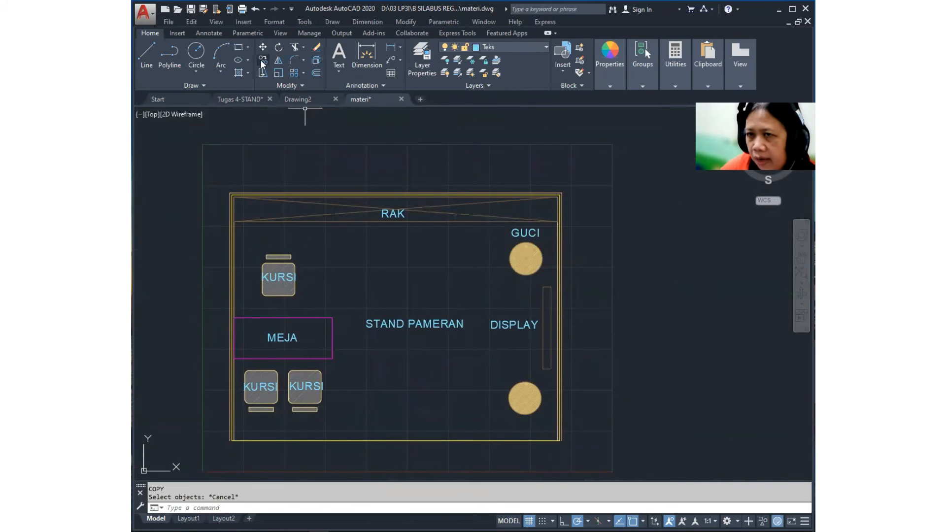
pyautogui.click(261, 59)
pyautogui.click(535, 233)
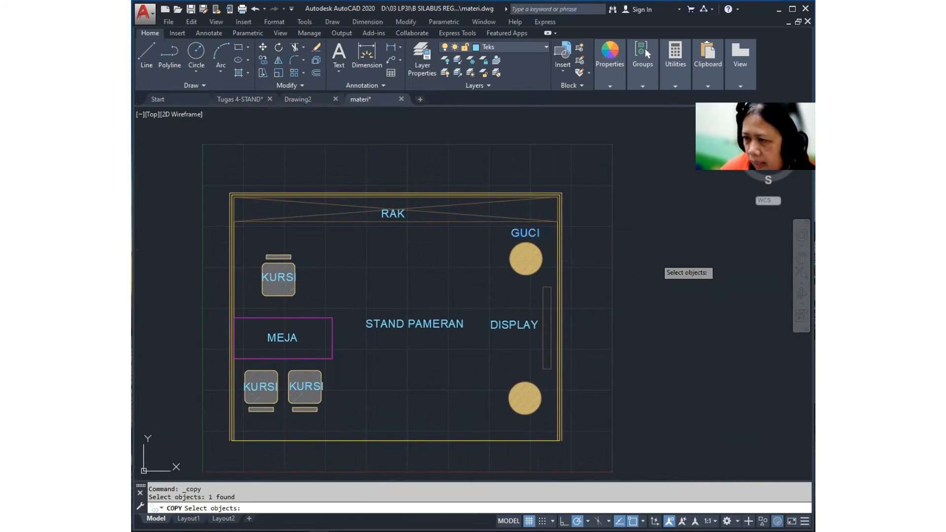
pyautogui.press('Return')
pyautogui.click(682, 245)
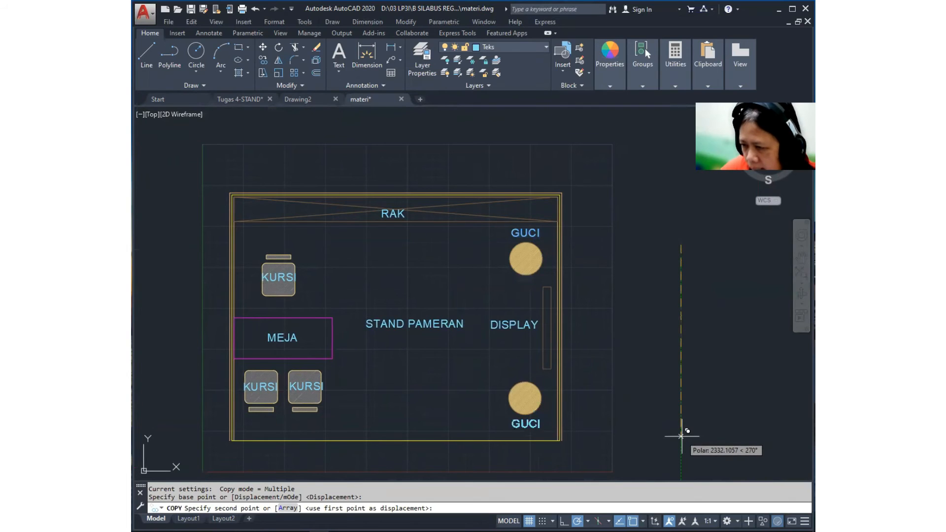
pyautogui.click(681, 436)
# Step: Move the STAND PAMERAN label slightly down so it lines up with the MEJA label
pyautogui.moveTo(678, 386); pyautogui.dragTo(738, 371, button='middle')
pyautogui.write('m')
pyautogui.press('Return')
pyautogui.click(517, 346)
pyautogui.click(475, 266)
pyautogui.click(503, 342)
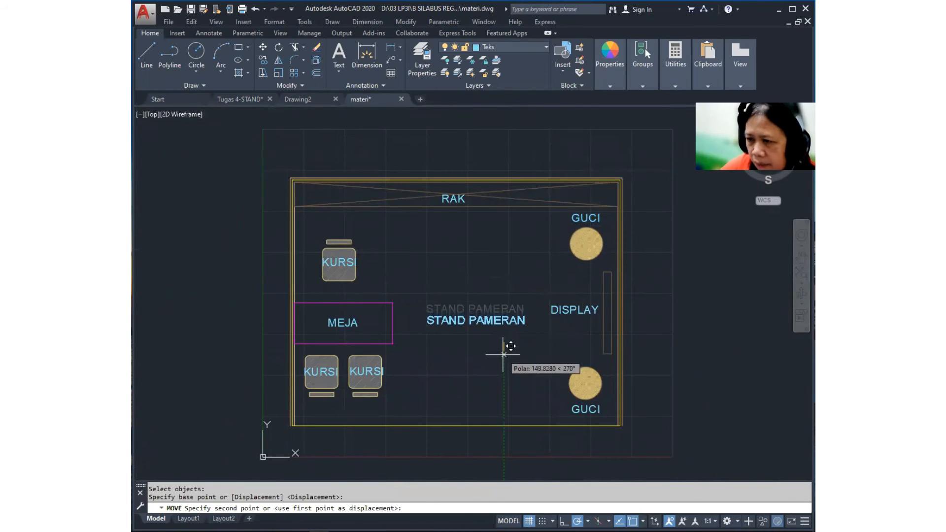
pyautogui.click(497, 354)
pyautogui.moveTo(529, 353); pyautogui.dragTo(521, 339, button='middle')
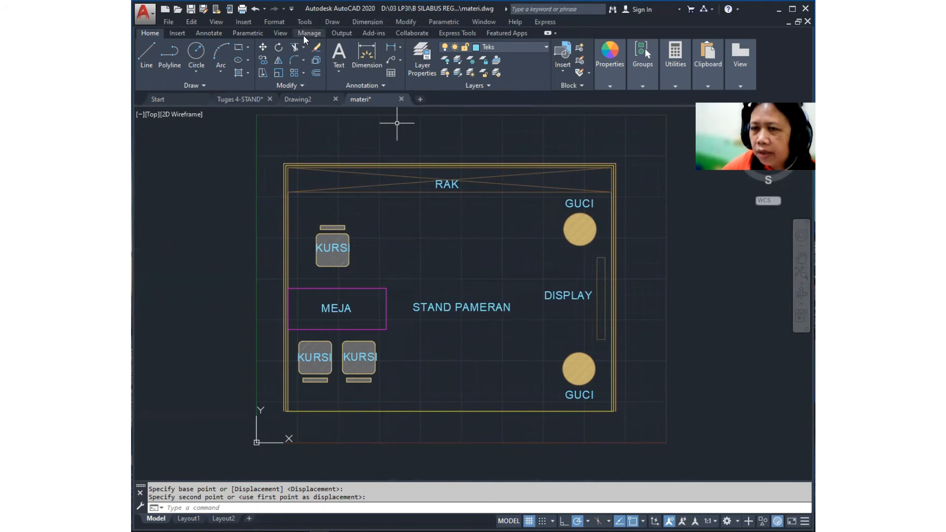
pyautogui.click(279, 21)
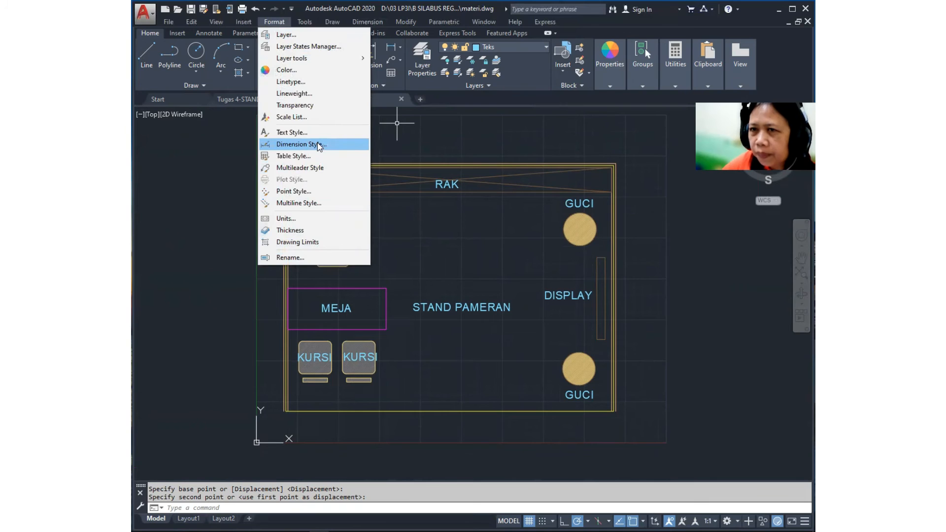
pyautogui.press('Escape')
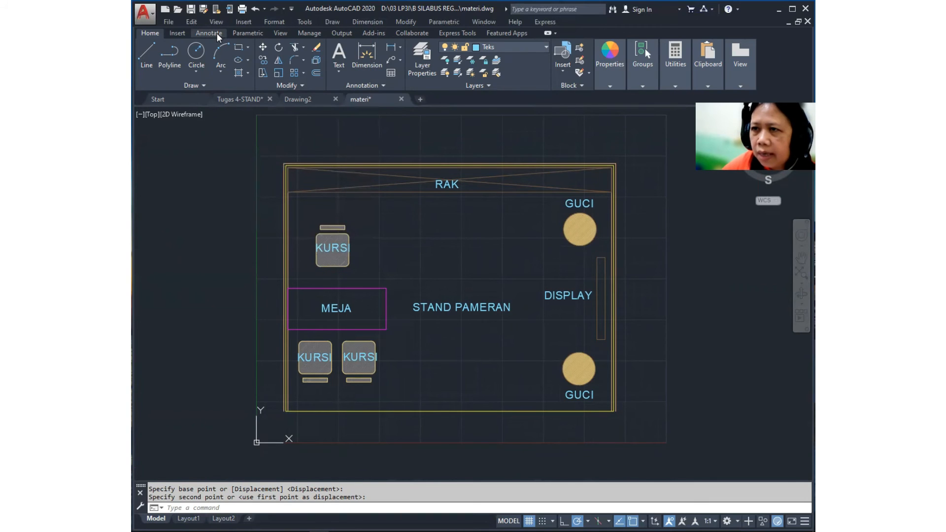
pyautogui.click(217, 34)
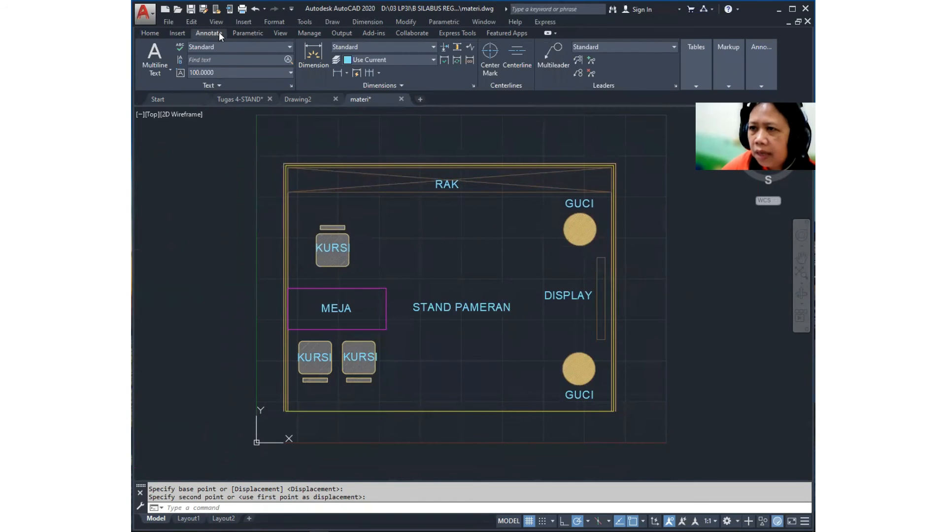
pyautogui.click(151, 34)
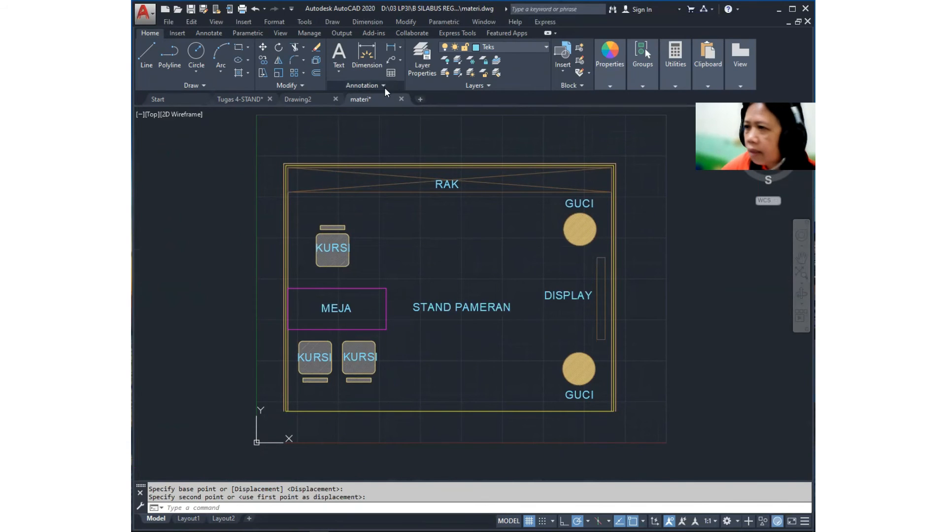
# Step: Create a new dimension style named "UKURAN" based on Standard for all dimensions and continue to its settings
pyautogui.click(362, 21)
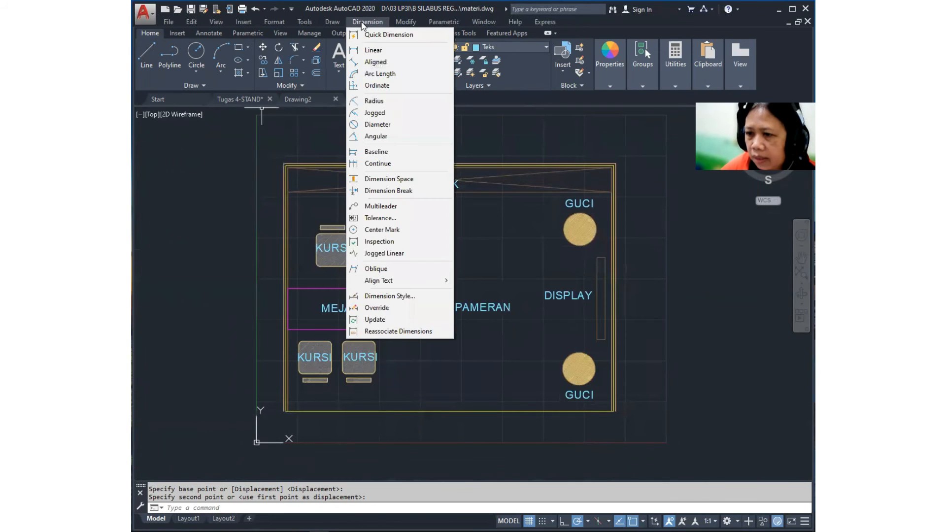
pyautogui.click(400, 295)
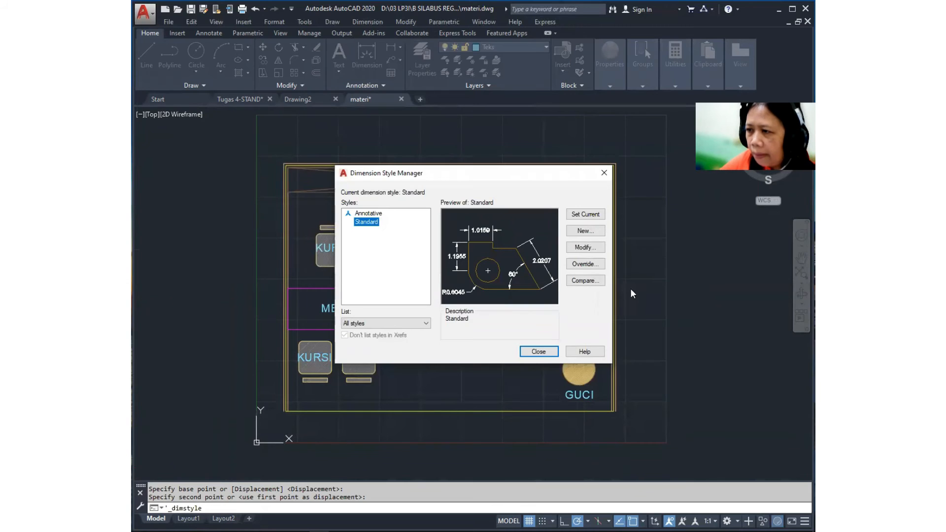
pyautogui.click(598, 236)
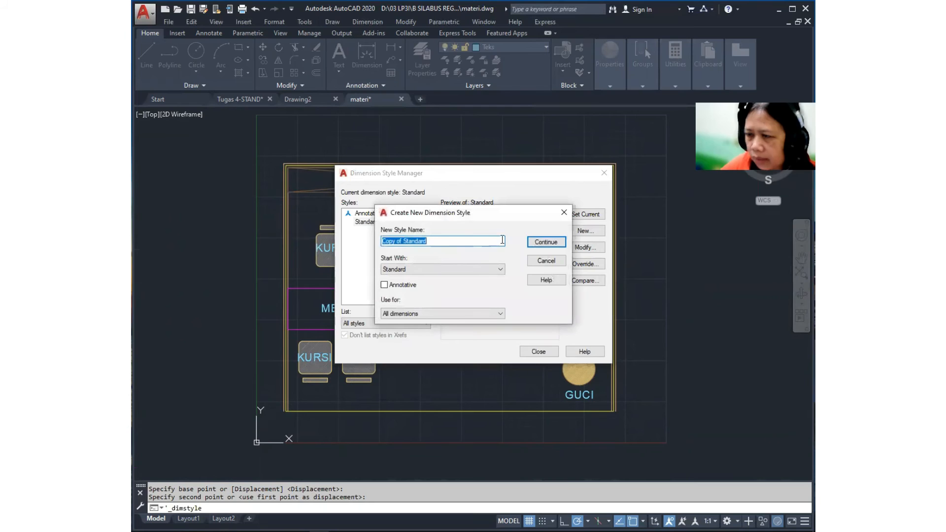
pyautogui.write('S')
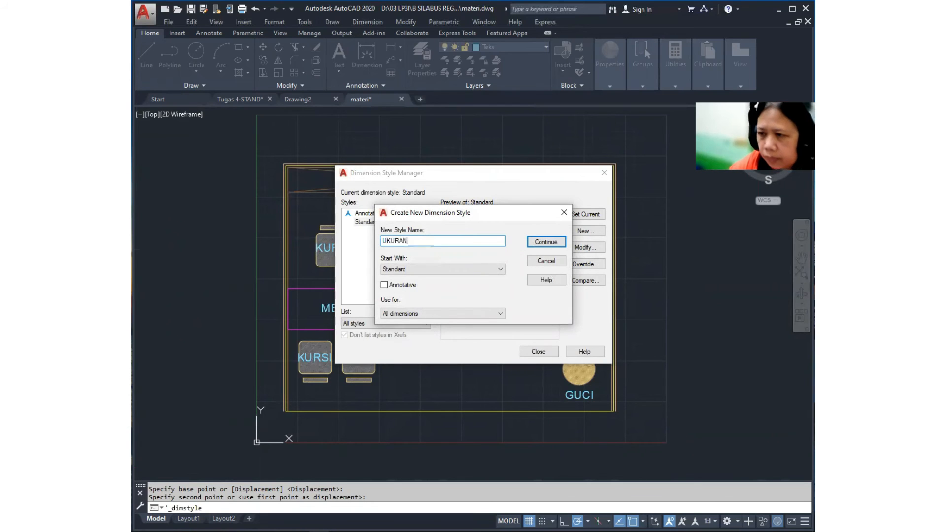
pyautogui.click(546, 242)
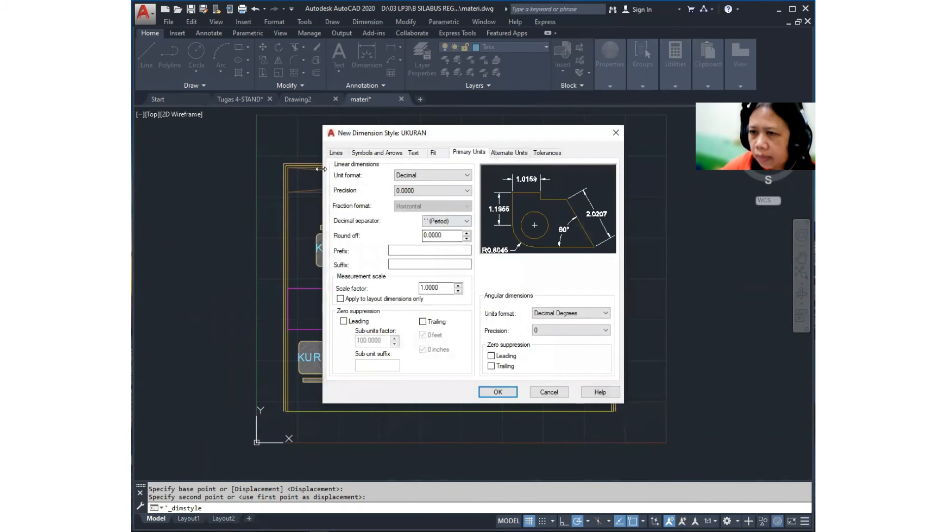
# Step: Turn on fixed length extension lines for the UKURAN style and set their length to 5
pyautogui.click(336, 153)
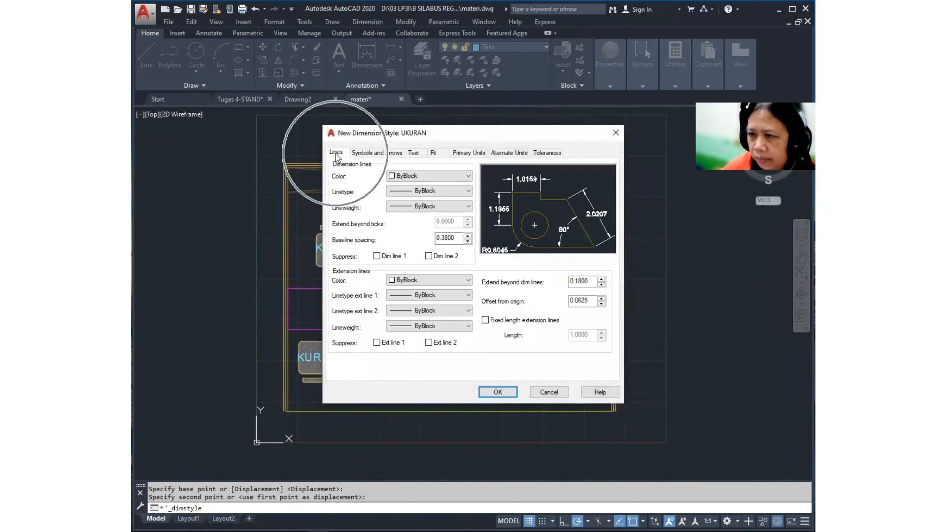
pyautogui.click(486, 321)
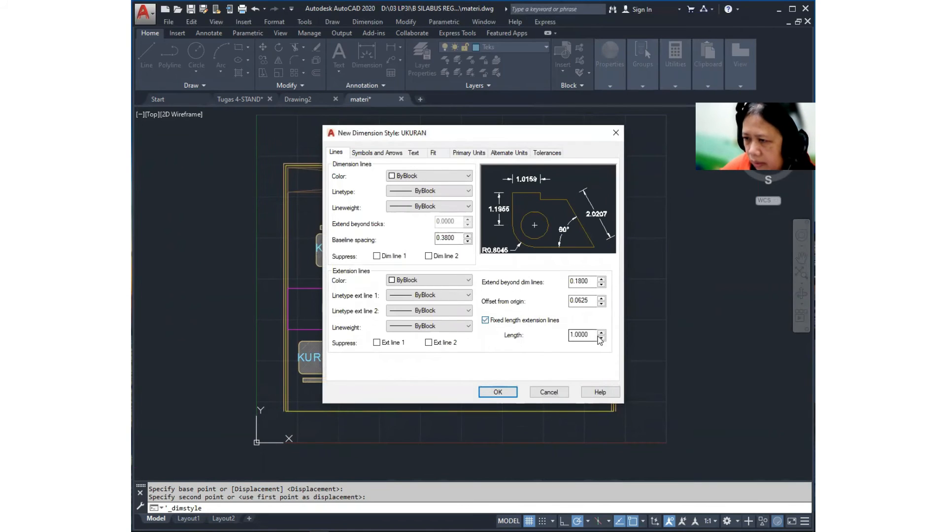
pyautogui.moveTo(596, 339); pyautogui.dragTo(547, 332)
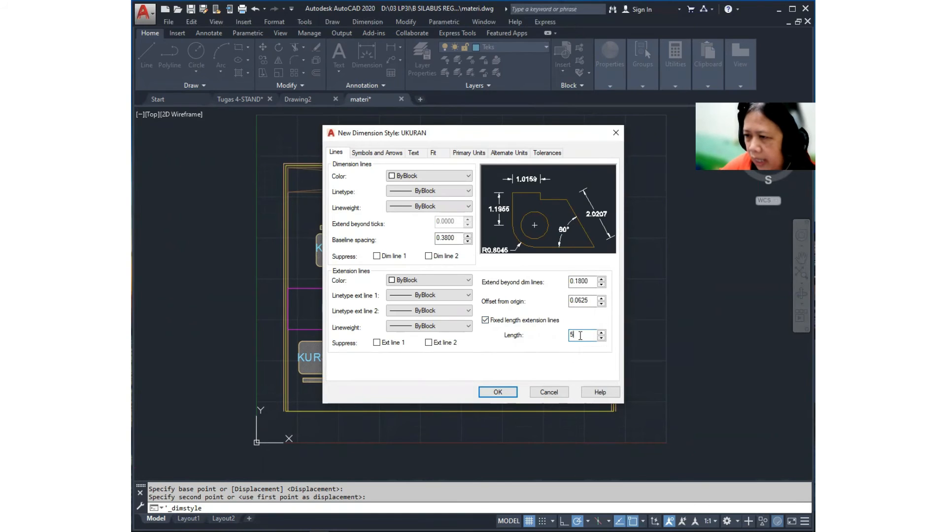
# Step: Set the style's first and second arrowheads to Architectural tick with an arrow size of 1
pyautogui.click(392, 152)
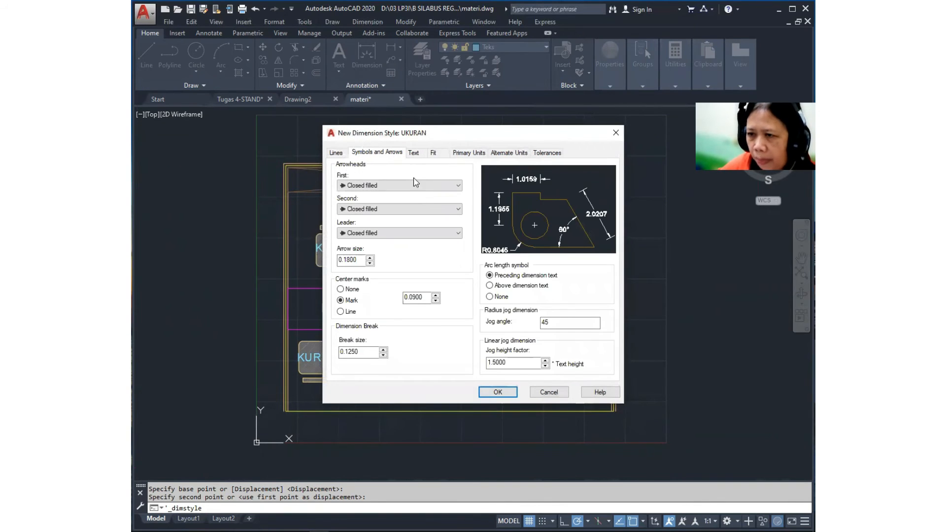
pyautogui.click(409, 187)
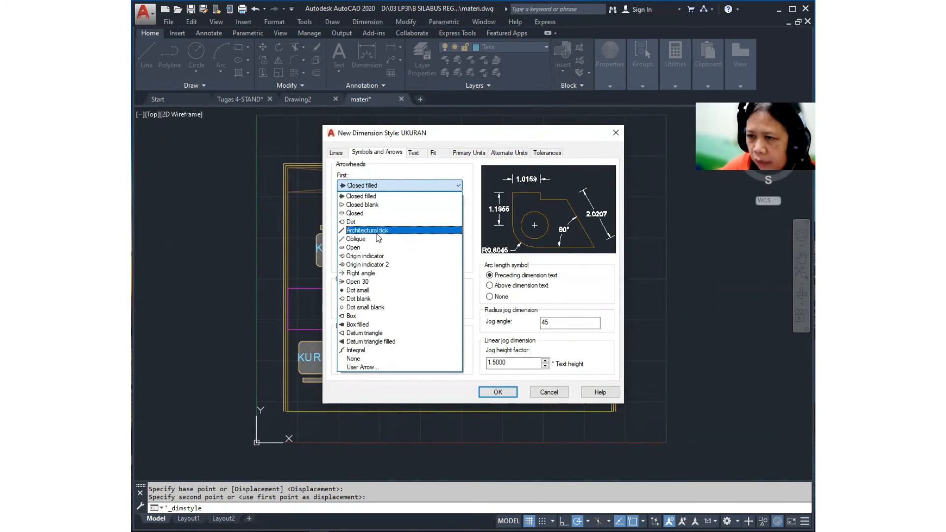
pyautogui.click(377, 231)
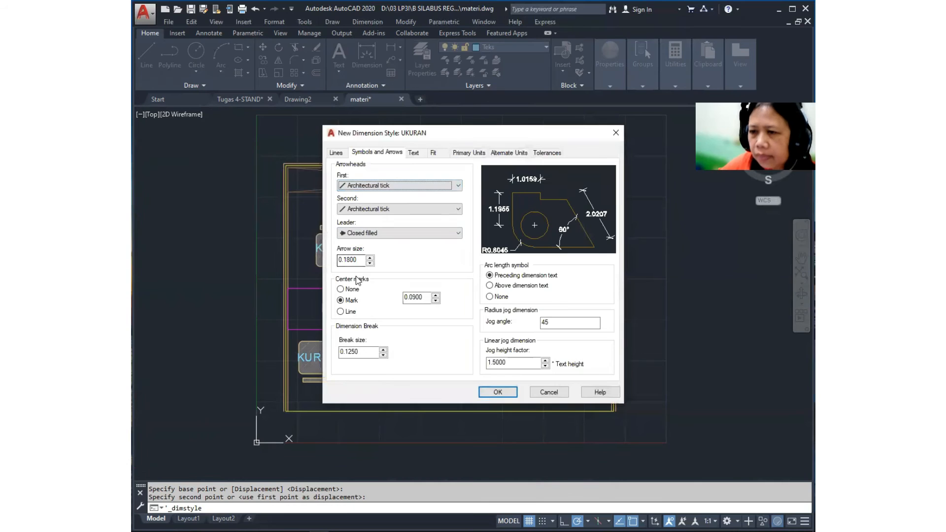
pyautogui.moveTo(359, 263); pyautogui.dragTo(321, 263)
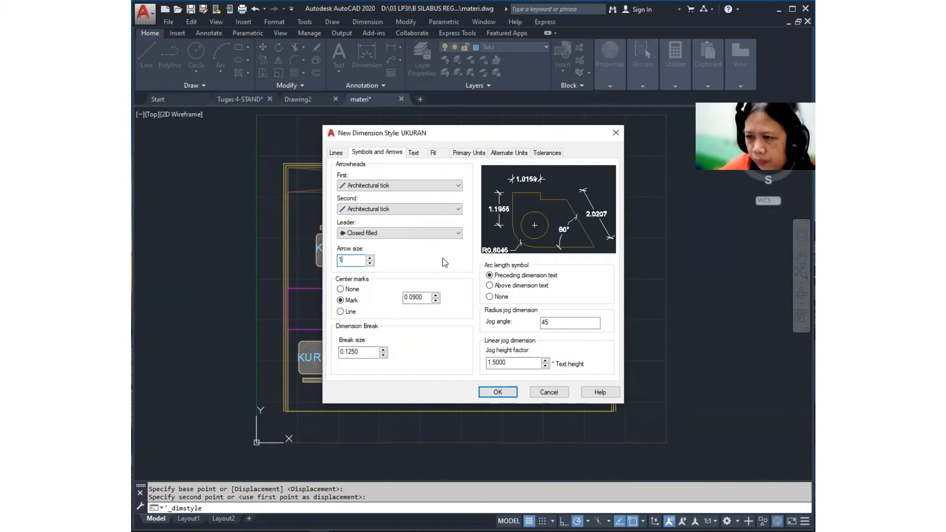
# Step: Keep the dimension text style Standard, set the text height to 2 and align the text with the dimension line
pyautogui.click(415, 153)
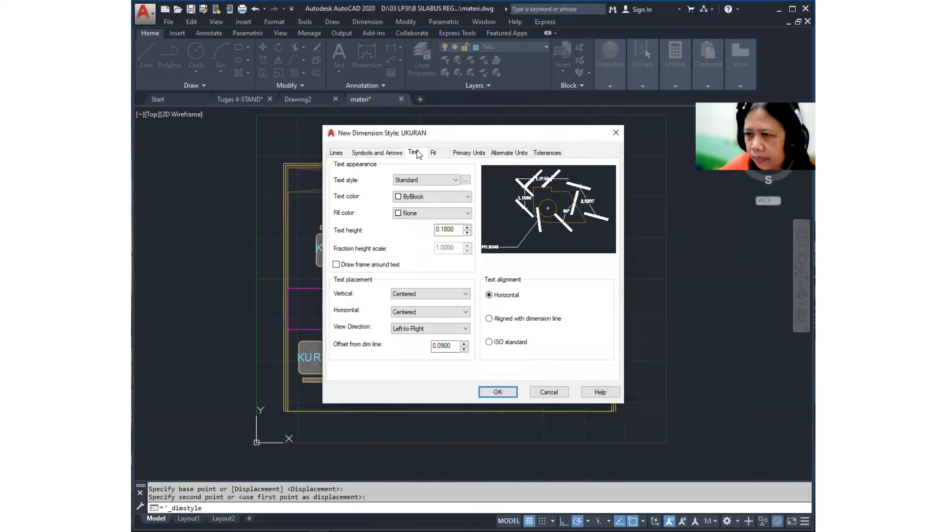
pyautogui.click(437, 181)
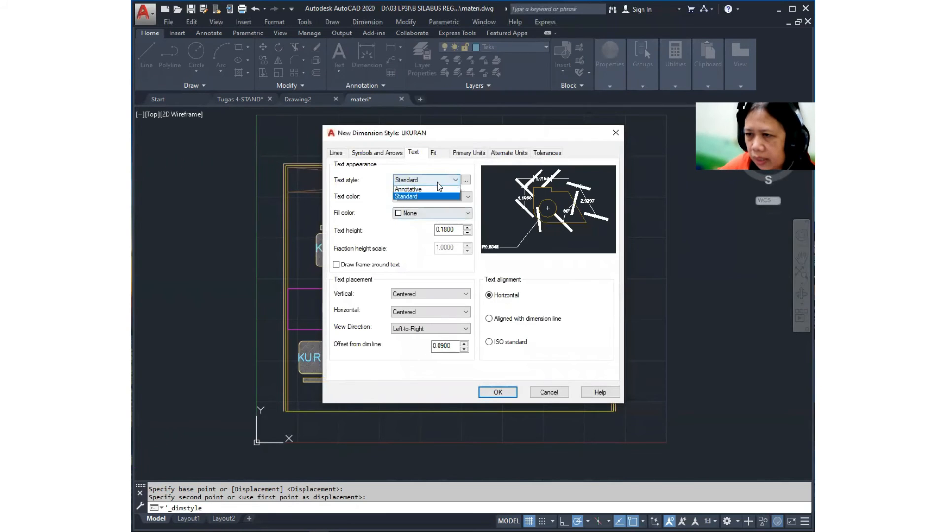
pyautogui.click(407, 197)
pyautogui.click(457, 231)
pyautogui.doubleClick(460, 231)
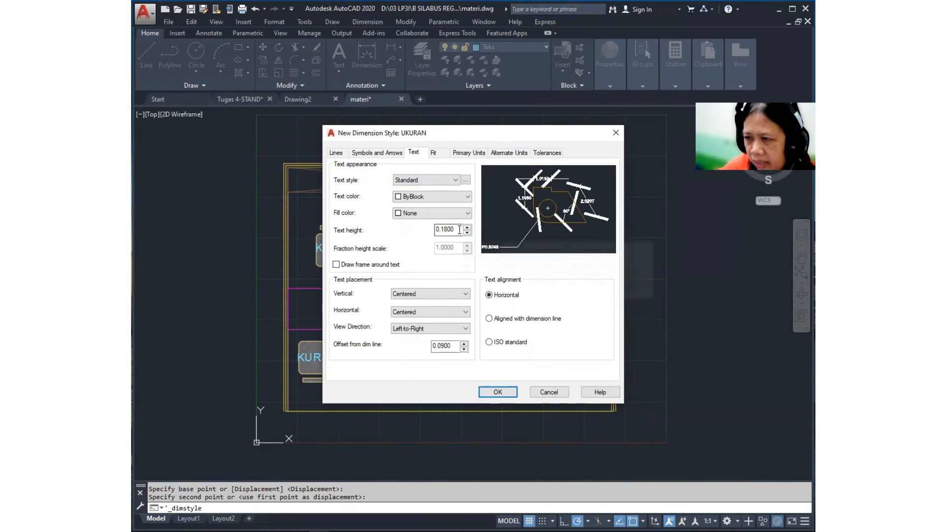
pyautogui.click(443, 230)
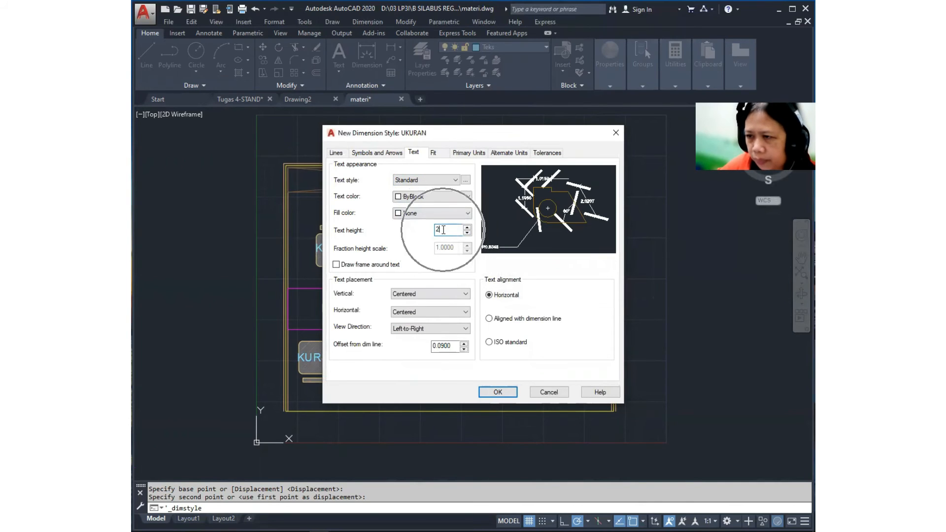
pyautogui.click(511, 322)
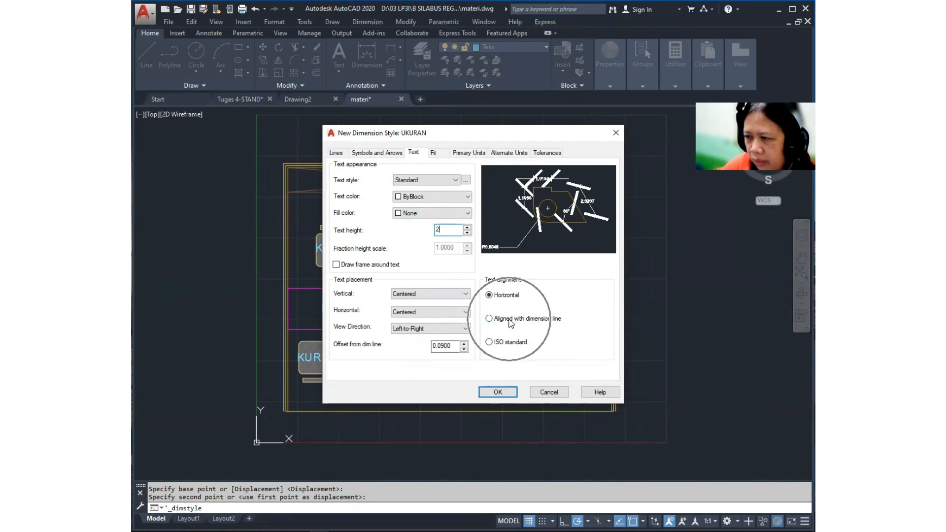
pyautogui.click(501, 322)
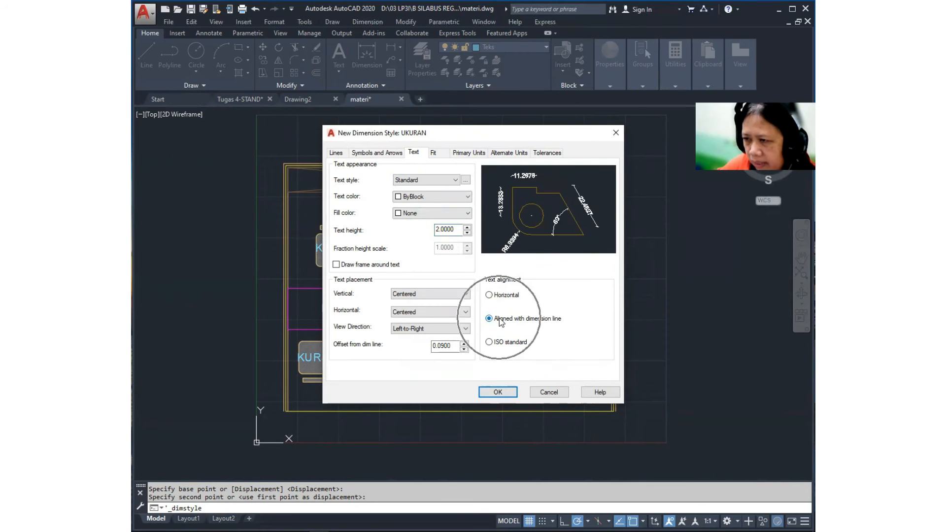
# Step: Set the style's overall scale to 25, suppress trailing zeros in linear dimensions and accept the style settings
pyautogui.click(439, 156)
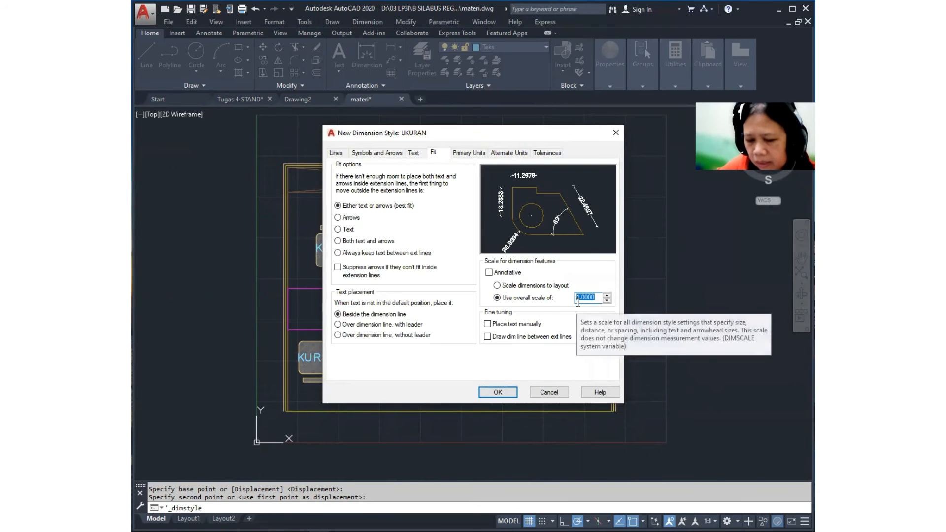
pyautogui.write('25')
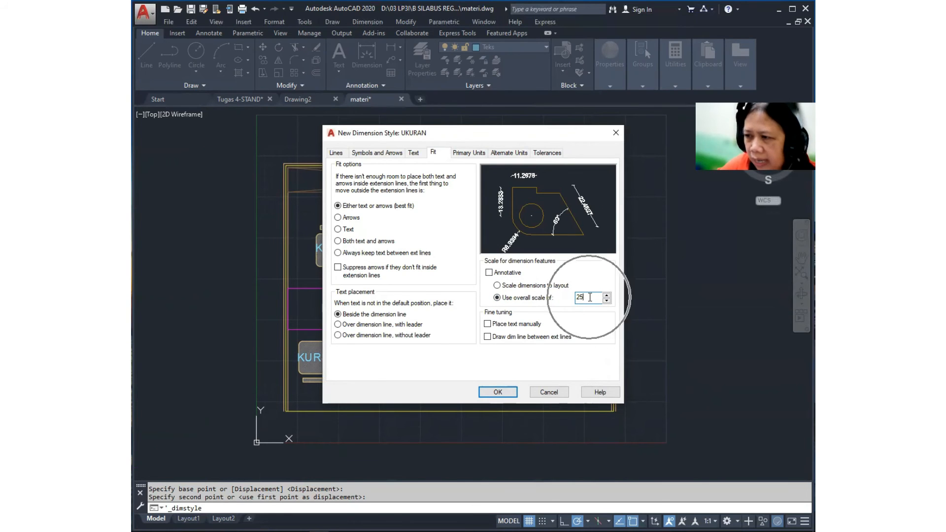
pyautogui.click(480, 153)
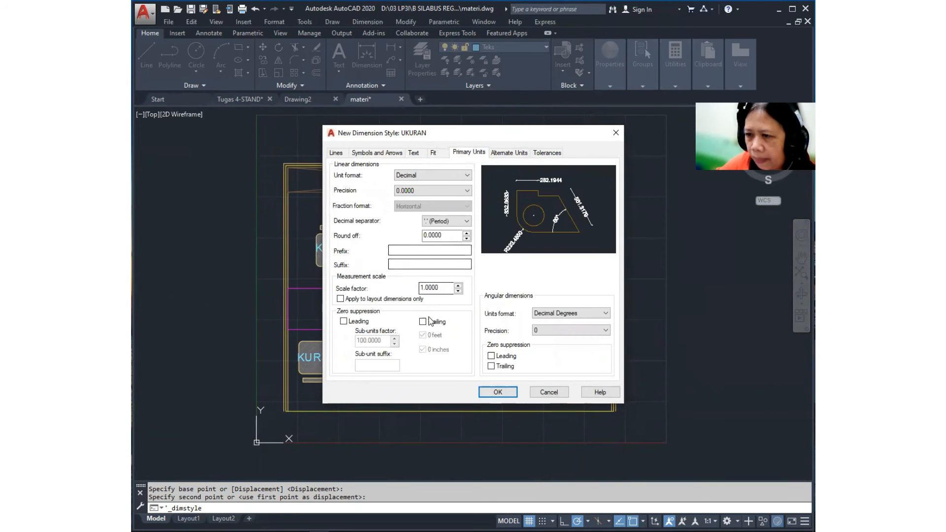
pyautogui.click(422, 323)
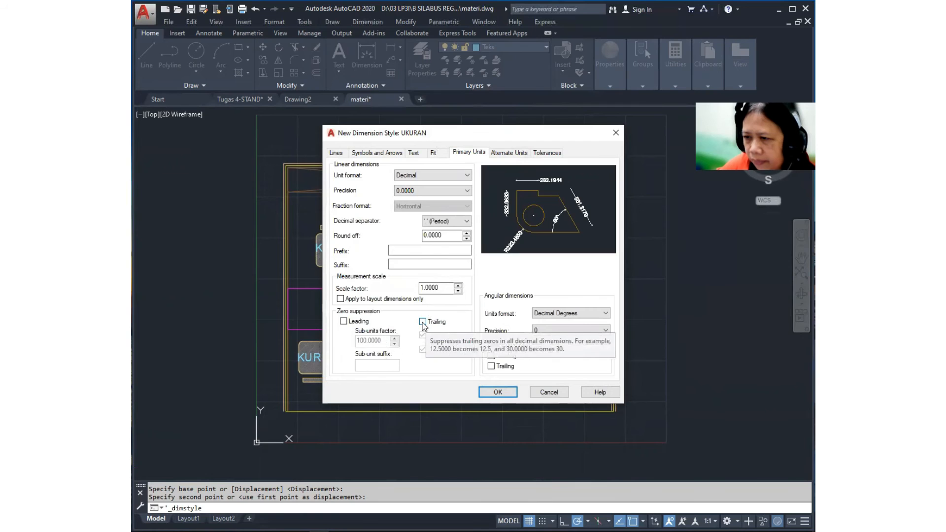
pyautogui.click(505, 394)
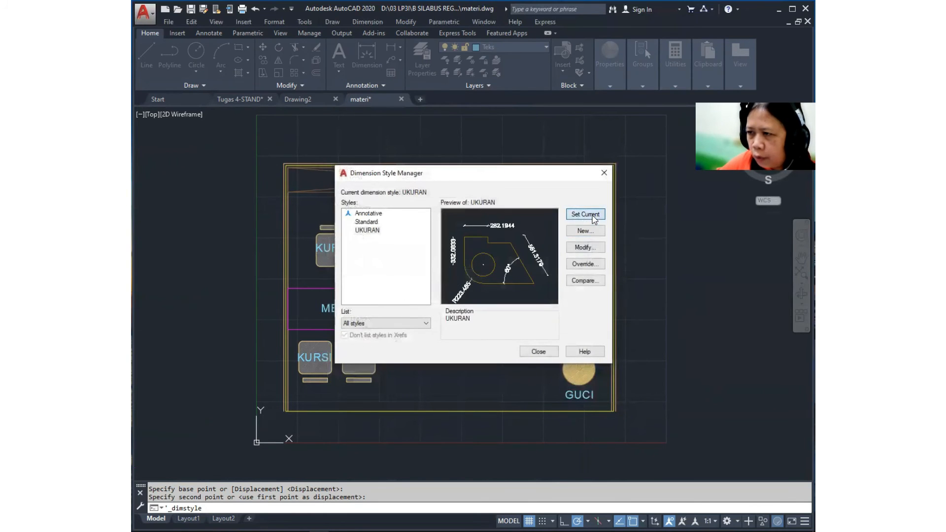
# Step: Make UKURAN the current dimension style and switch the current layer to Ukuran
pyautogui.click(594, 219)
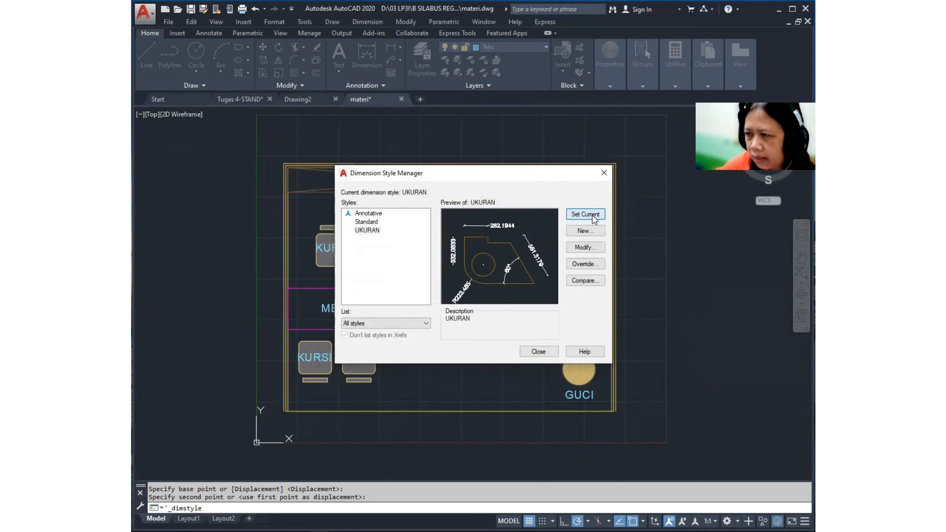
pyautogui.click(539, 352)
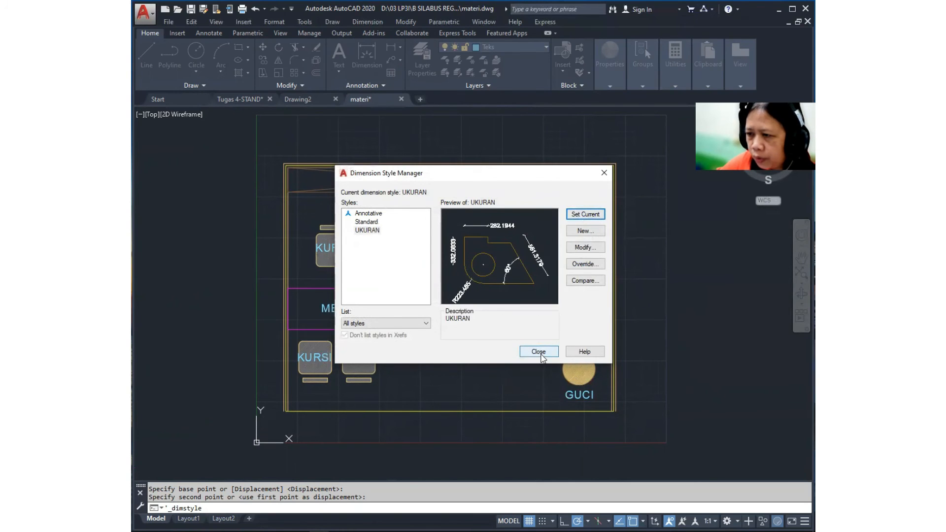
pyautogui.moveTo(450, 322); pyautogui.dragTo(459, 321, button='middle')
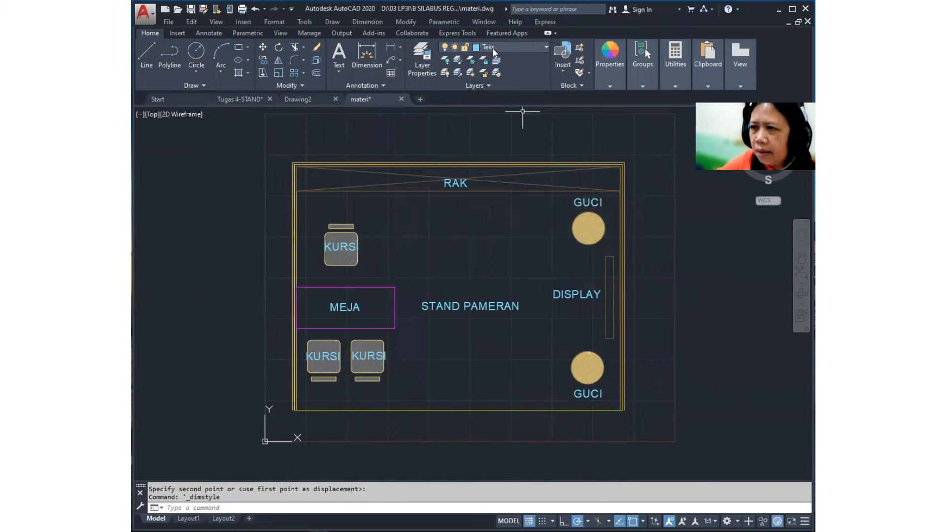
pyautogui.click(495, 46)
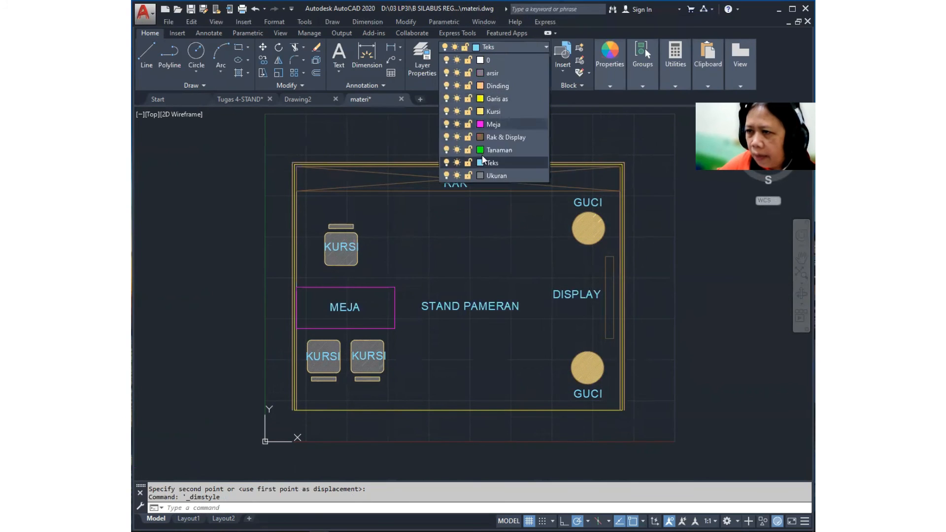
pyautogui.click(499, 175)
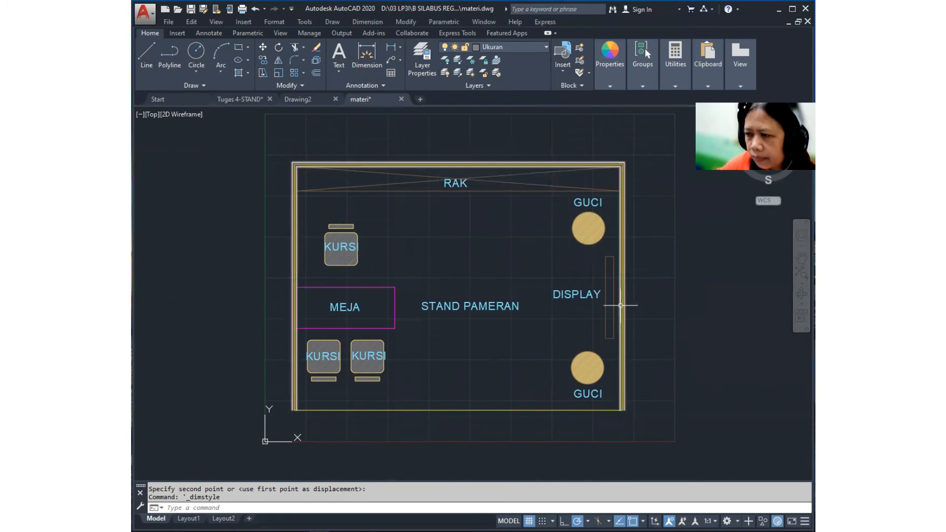
# Step: Add a linear dimension for the stand's overall width between the side walls' centrelines, placed above the top wall
pyautogui.click(373, 23)
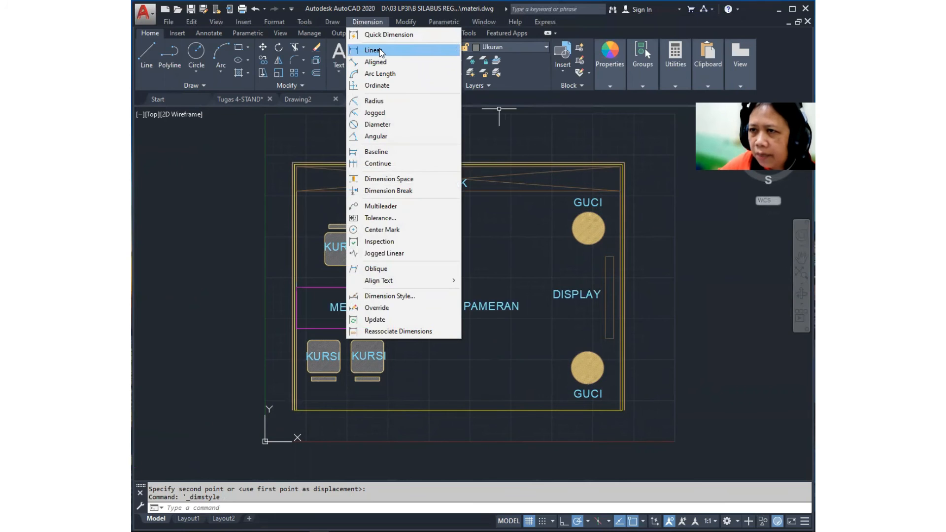
pyautogui.click(381, 51)
pyautogui.scroll(4, 294, 157)
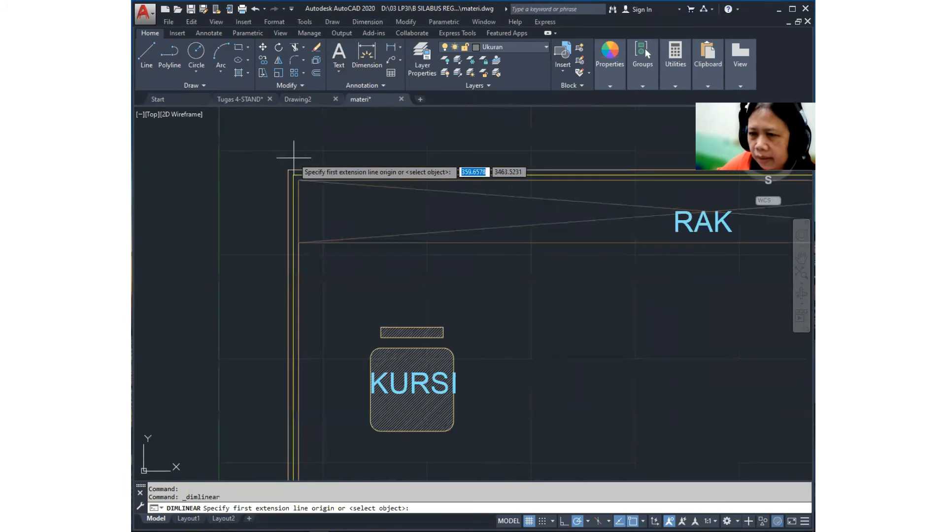
pyautogui.click(291, 174)
pyautogui.scroll(-5, 291, 174)
pyautogui.scroll(5, 437, 268)
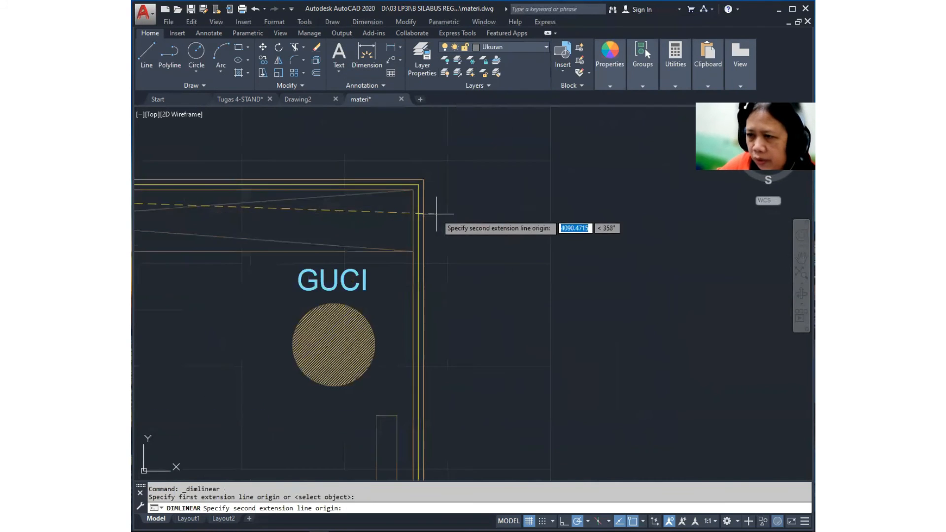
pyautogui.click(414, 189)
pyautogui.scroll(-5, 446, 195)
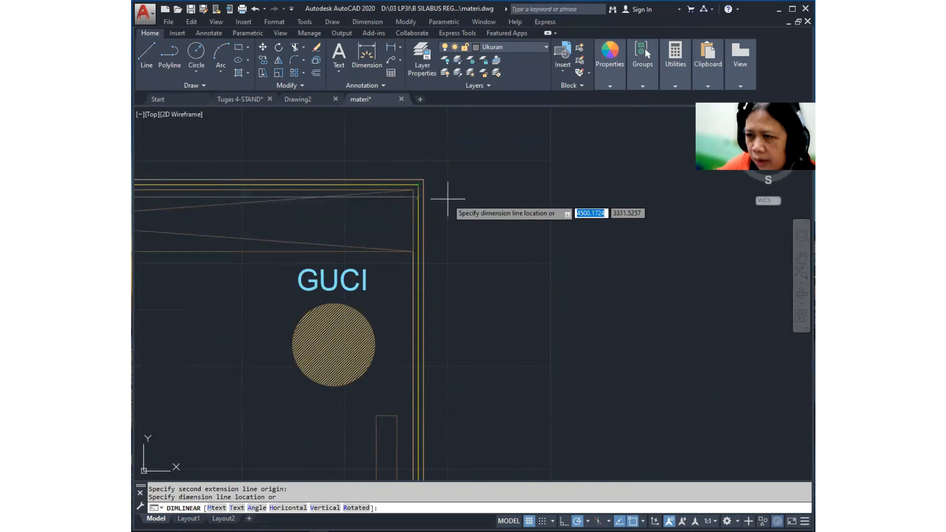
pyautogui.scroll(4, 447, 183)
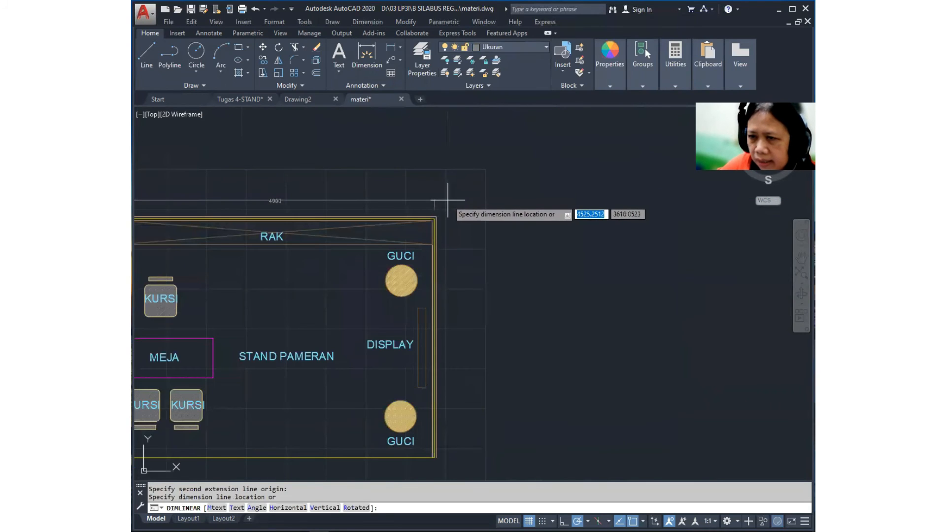
pyautogui.click(437, 202)
pyautogui.moveTo(365, 256); pyautogui.dragTo(499, 271, button='middle')
pyautogui.scroll(3, 383, 356)
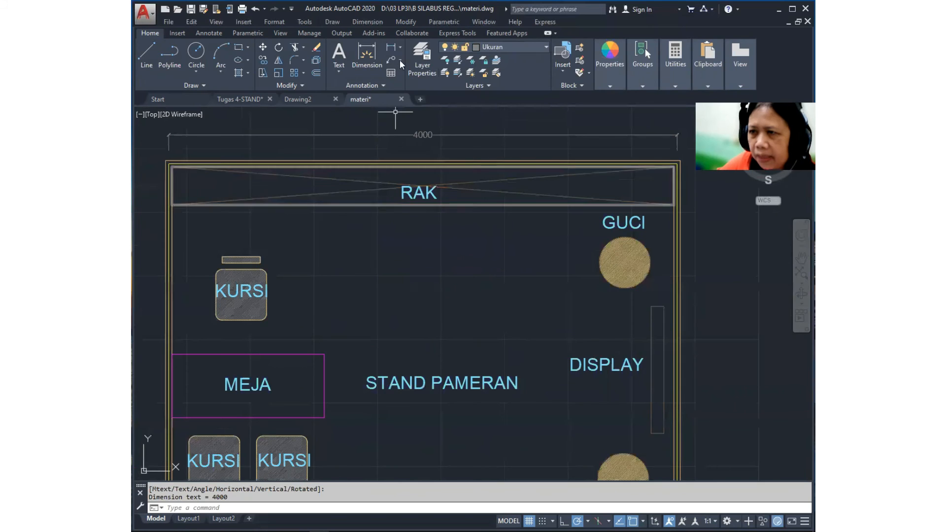
# Step: Add a vertical linear dimension for the stand's overall depth along the left wall's centreline, placed outside the wall
pyautogui.click(365, 22)
pyautogui.click(365, 52)
pyautogui.scroll(5, 340, 152)
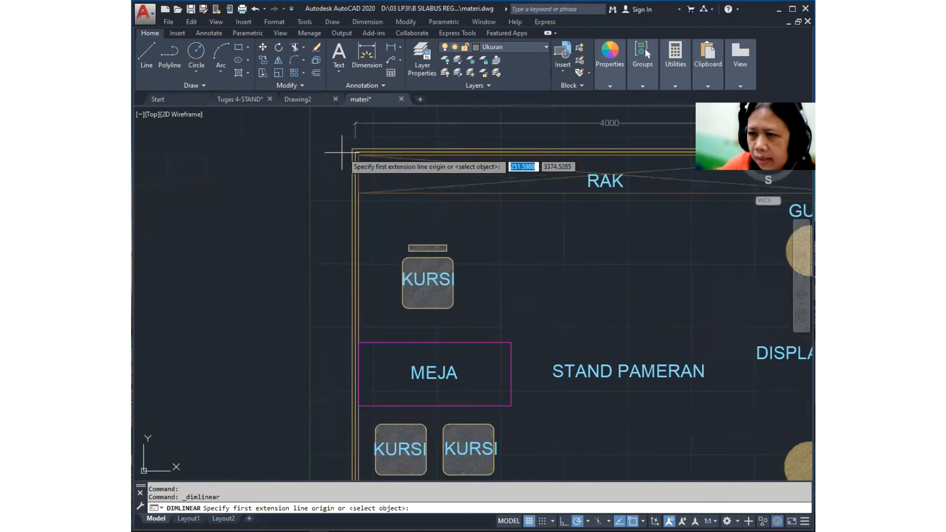
pyautogui.click(381, 154)
pyautogui.scroll(-5, 394, 197)
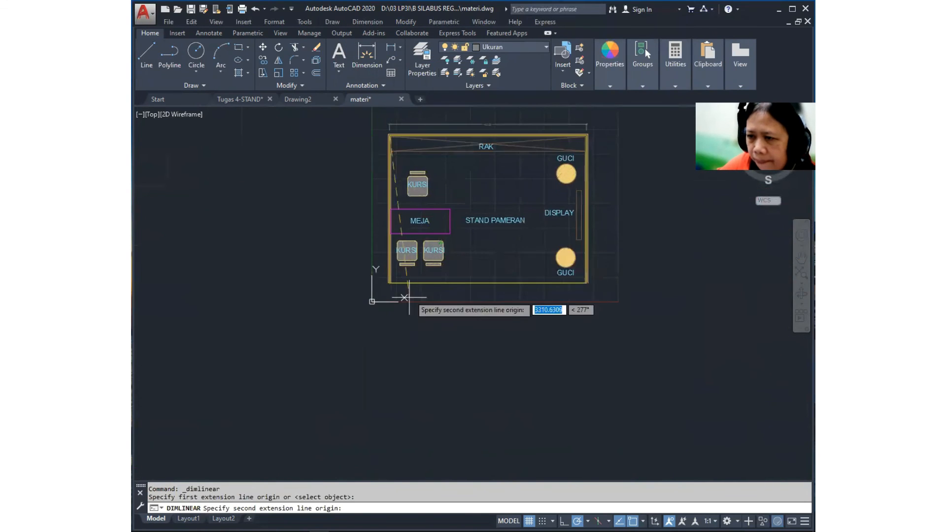
pyautogui.scroll(5, 389, 290)
pyautogui.click(342, 240)
pyautogui.scroll(-4, 345, 254)
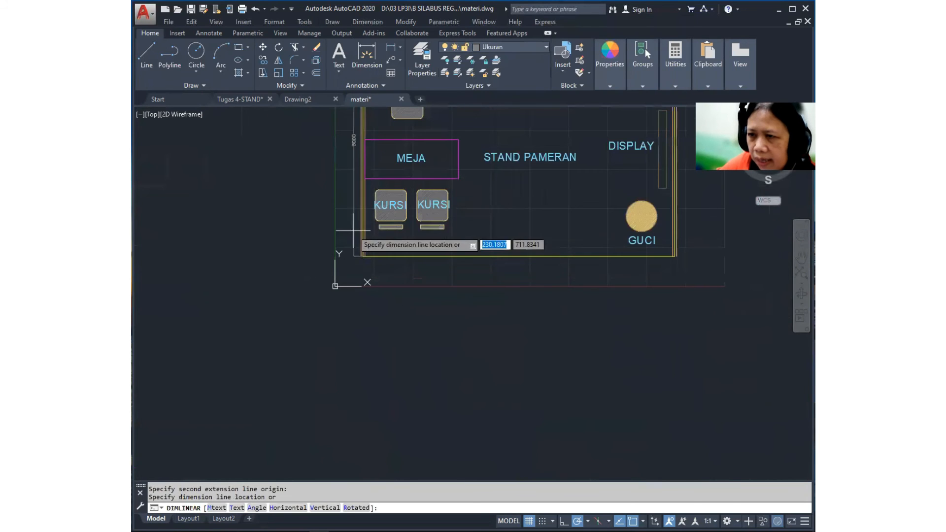
pyautogui.click(341, 250)
pyautogui.moveTo(434, 135); pyautogui.dragTo(433, 293, button='middle')
# Step: Dimension the depth of the RAK shelf at its left end, placed between the wall and the overall depth dimension
pyautogui.rightClick(313, 171)
pyautogui.click(348, 178)
pyautogui.scroll(5, 369, 189)
pyautogui.click(356, 160)
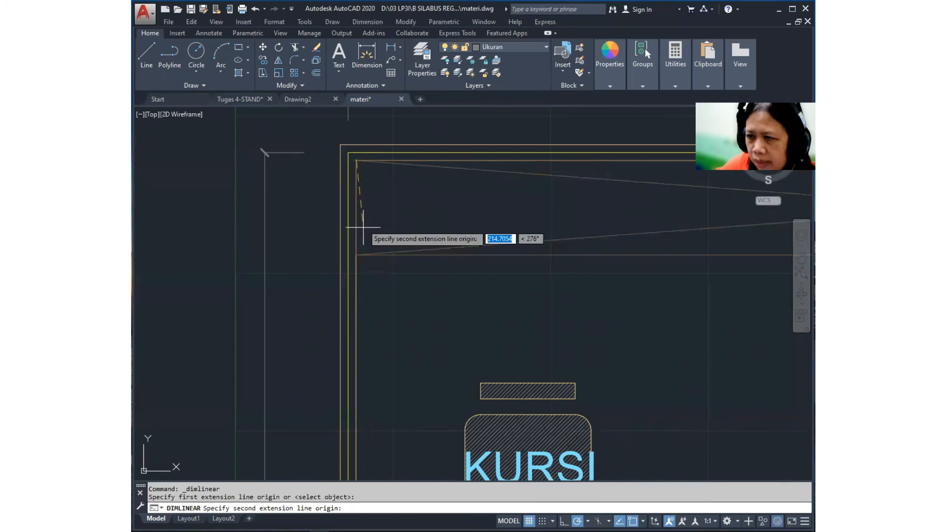
pyautogui.click(357, 255)
pyautogui.click(306, 247)
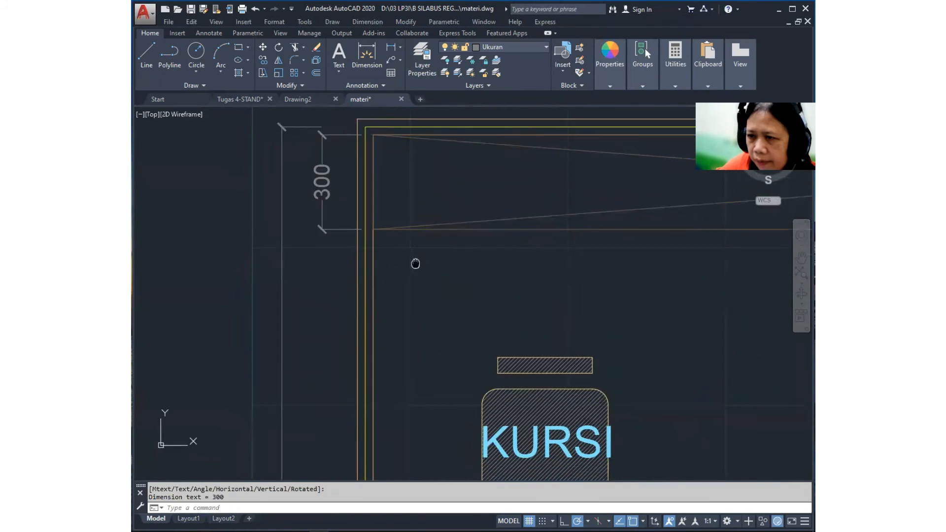
# Step: Dimension the gap between the RAK shelf and the MEJA table along the left wall, in line with the shelf depth dimension
pyautogui.rightClick(398, 204)
pyautogui.click(418, 211)
pyautogui.scroll(-2, 422, 196)
pyautogui.moveTo(422, 196); pyautogui.dragTo(419, 169, button='middle')
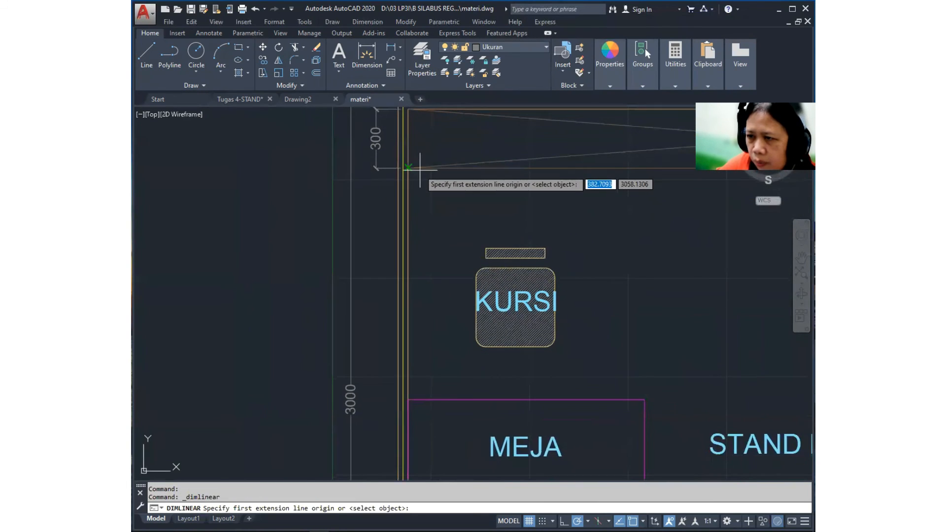
pyautogui.click(416, 168)
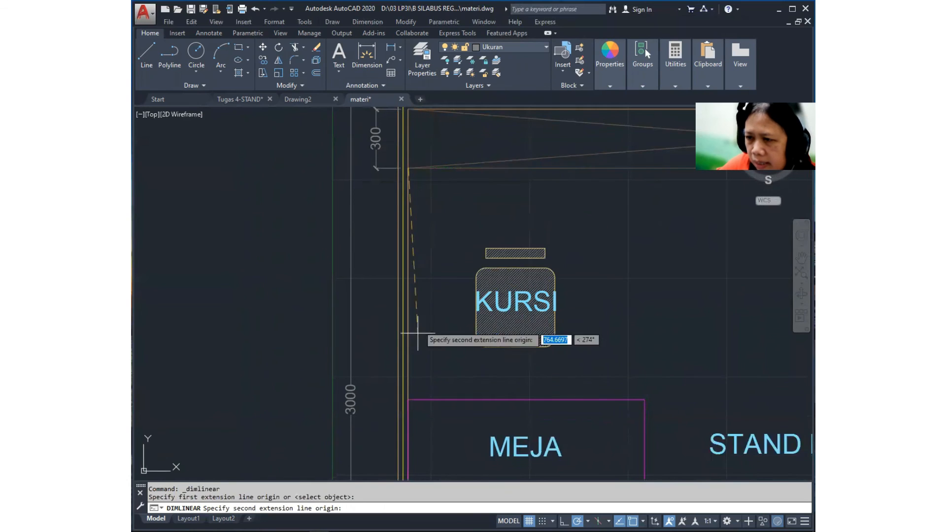
pyautogui.click(408, 398)
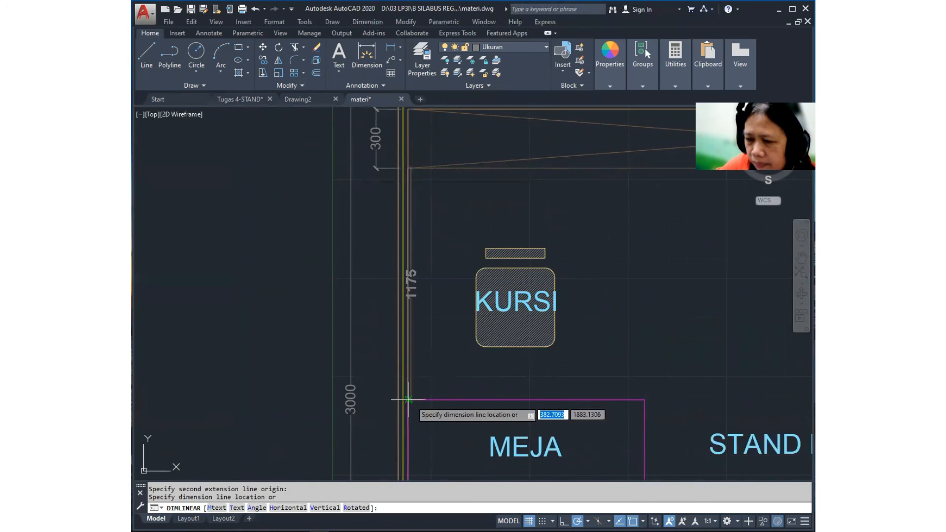
pyautogui.click(375, 170)
# Step: Dimension the depth of the MEJA table at its left side, aligned with the shelf-to-table dimension above it
pyautogui.scroll(2, 448, 250)
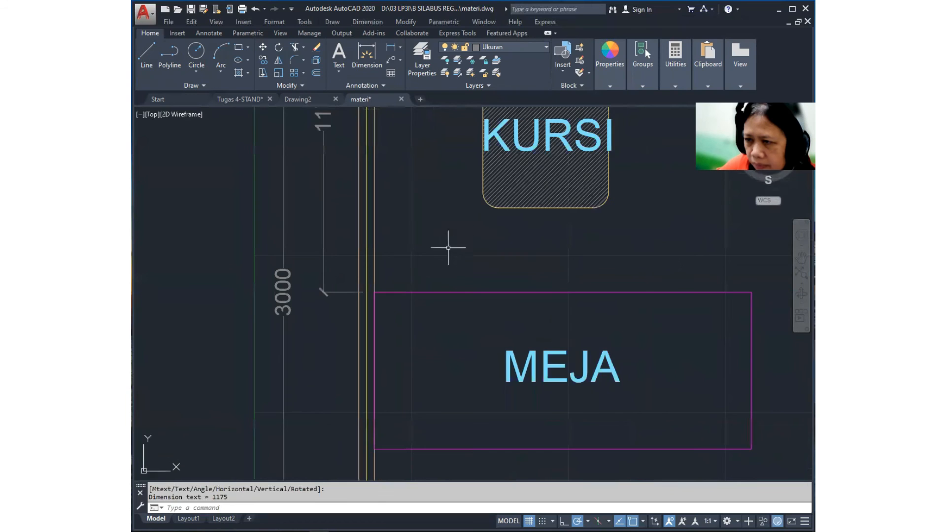
pyautogui.scroll(-2, 413, 267)
pyautogui.moveTo(414, 266); pyautogui.dragTo(447, 243, button='middle')
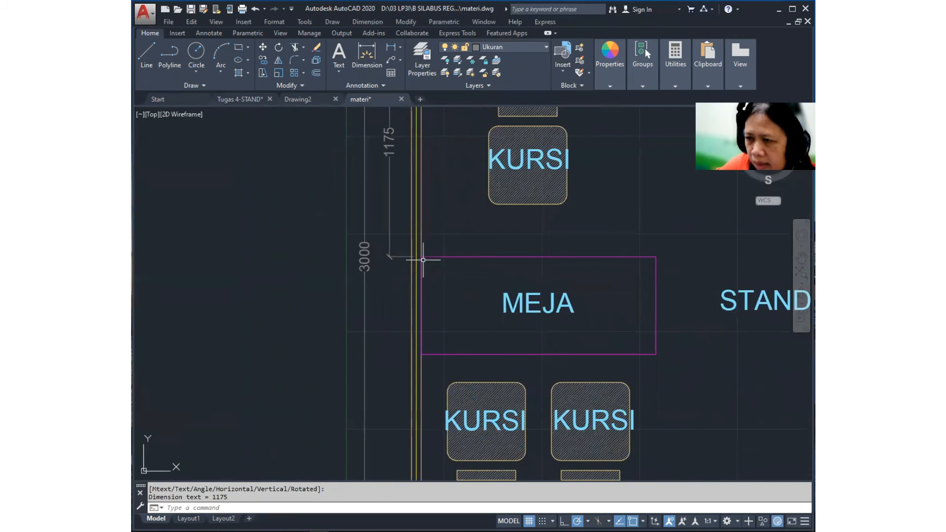
pyautogui.click(380, 22)
pyautogui.click(380, 47)
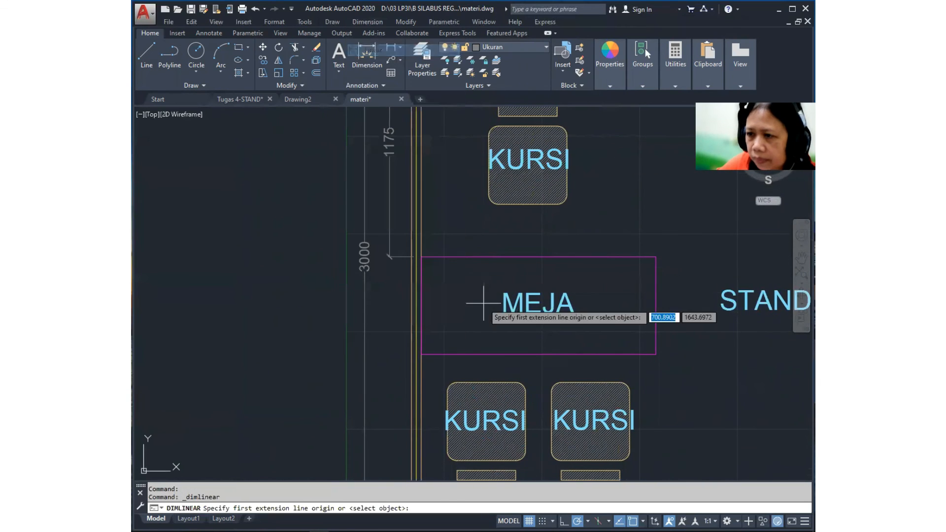
pyautogui.click(422, 257)
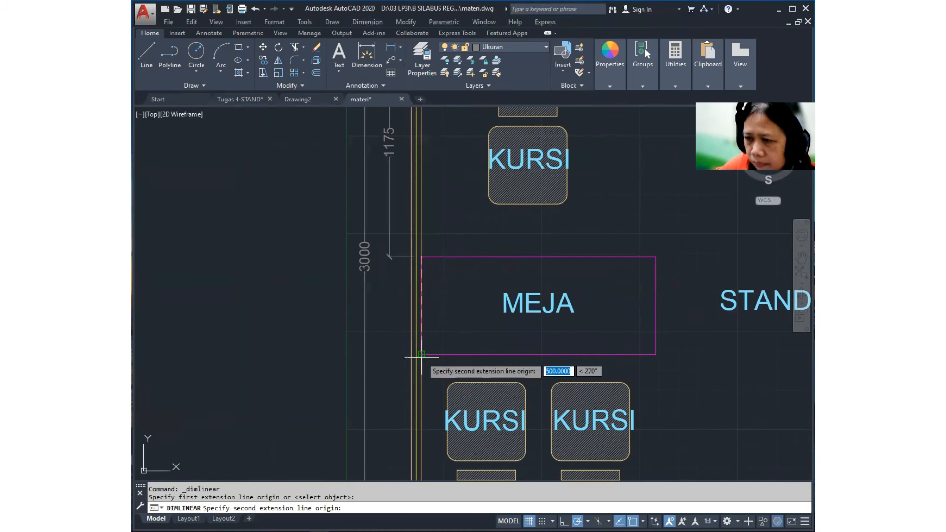
pyautogui.click(422, 354)
pyautogui.click(395, 258)
# Step: Dimension the distance from the MEJA table's lower left corner to the stand's front edge, aligned with the table depth dimension
pyautogui.moveTo(433, 313); pyautogui.dragTo(450, 222, button='middle')
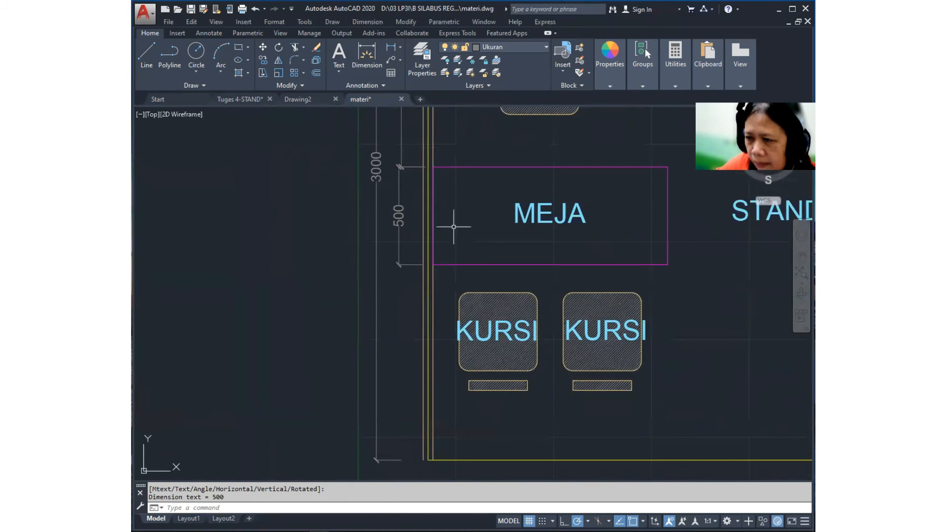
pyautogui.scroll(-2, 476, 291)
pyautogui.moveTo(460, 292); pyautogui.dragTo(454, 296, button='middle')
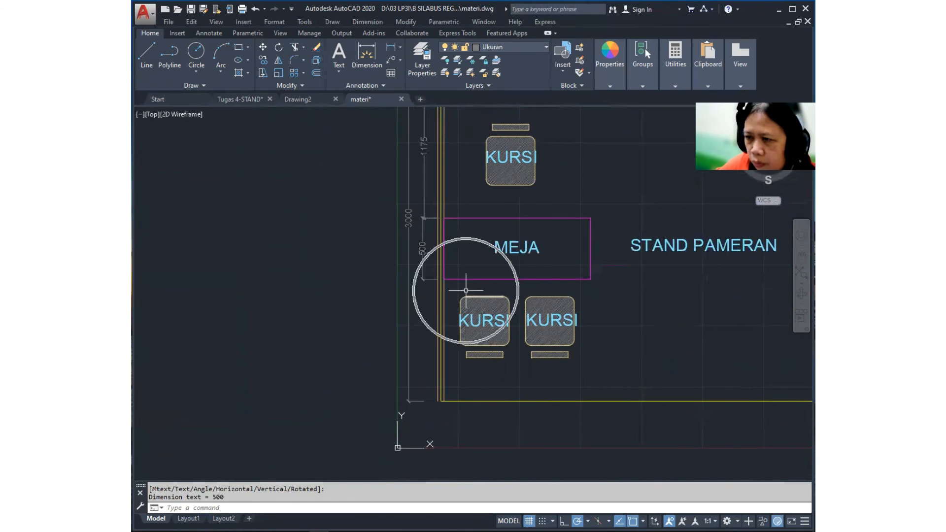
pyautogui.click(367, 22)
pyautogui.click(371, 50)
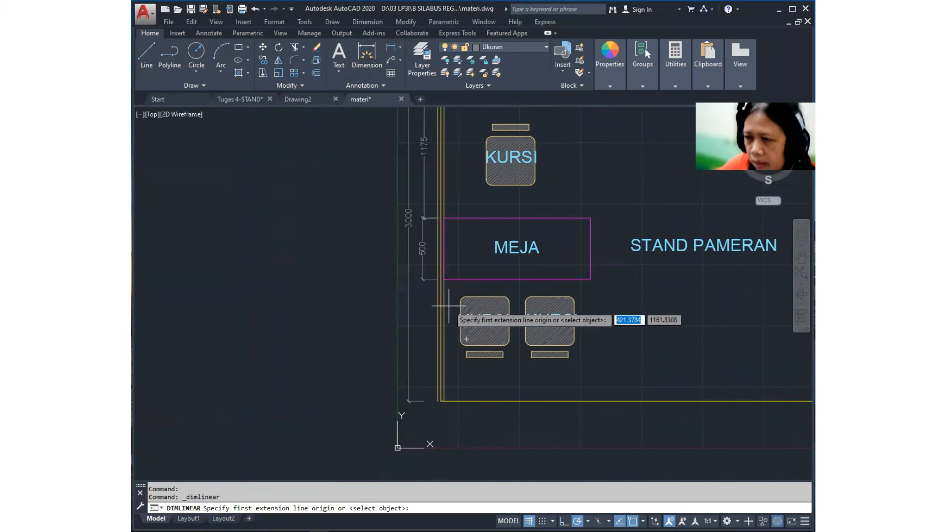
pyautogui.click(445, 278)
pyautogui.click(444, 401)
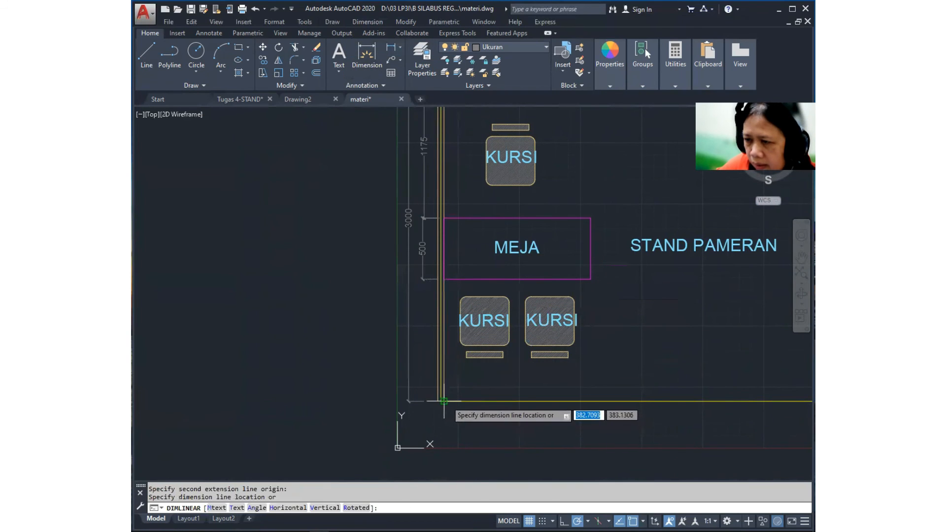
pyautogui.click(422, 279)
# Step: Add a vertical linear dimension from the right wall's outer top corner to its lower end, placed outside the wall
pyautogui.scroll(-4, 430, 320)
pyautogui.moveTo(594, 284)
pyautogui.mouseDown(button='middle')
pyautogui.moveTo(566, 306)
pyautogui.moveTo(573, 323)
pyautogui.moveTo(602, 337)
pyautogui.mouseUp(button='middle')
pyautogui.scroll(2, 579, 311)
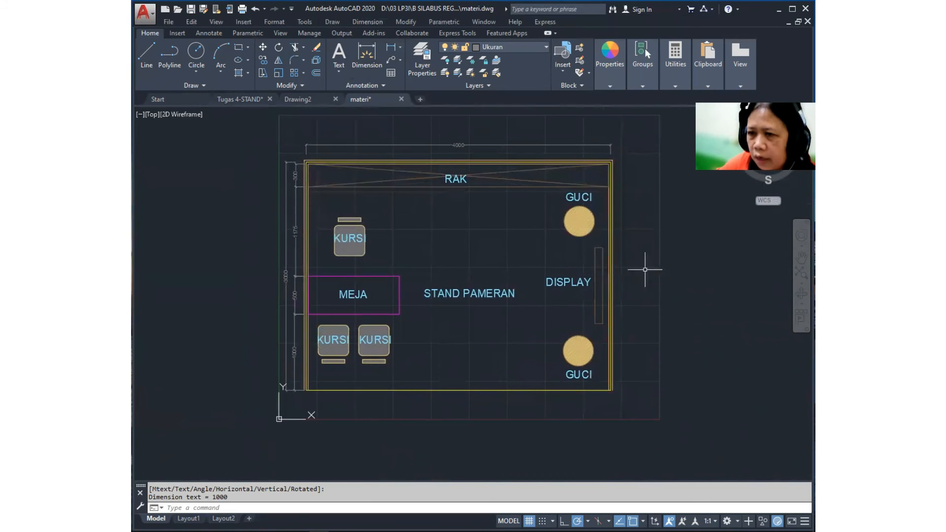
pyautogui.click(374, 20)
pyautogui.click(374, 51)
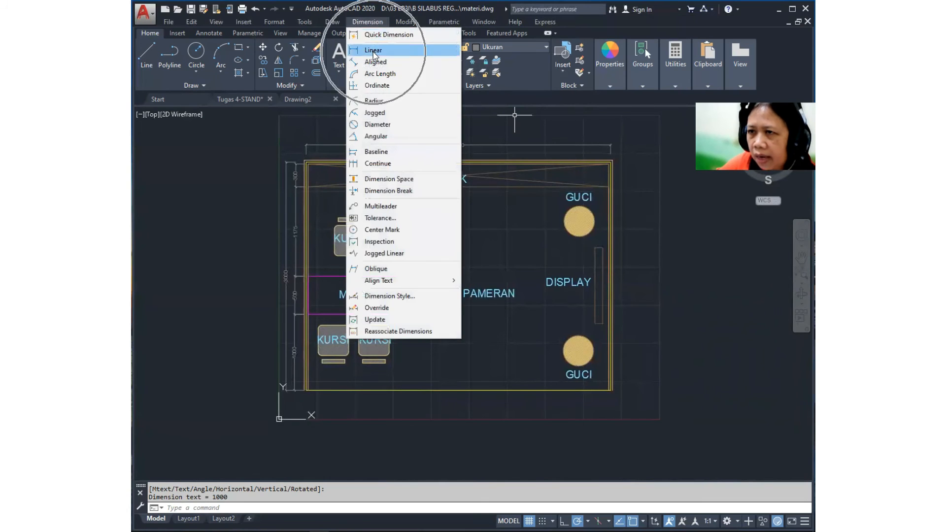
pyautogui.click(613, 159)
pyautogui.click(612, 390)
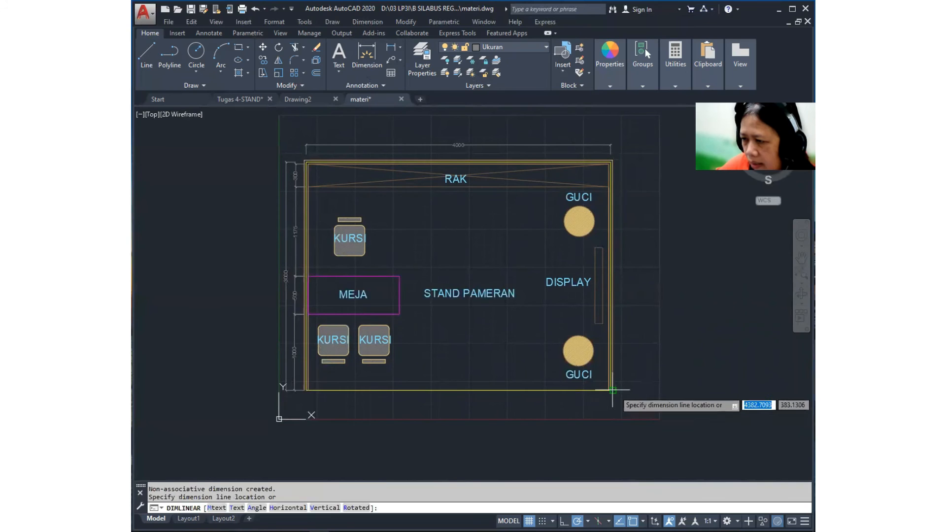
pyautogui.click(630, 377)
# Step: Add a linear dimension for the stand's width between the side walls' centrelines, placed below the front edge
pyautogui.click(374, 23)
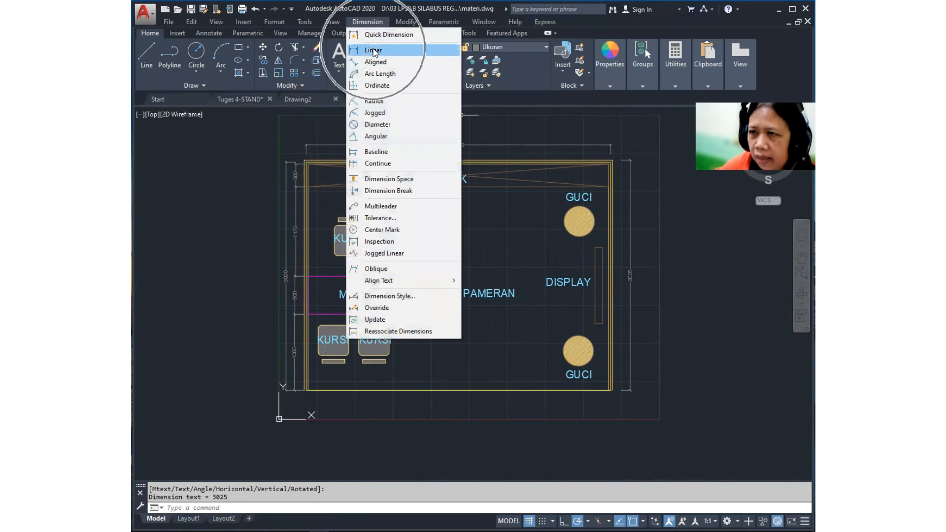
pyautogui.click(373, 50)
pyautogui.scroll(6, 288, 399)
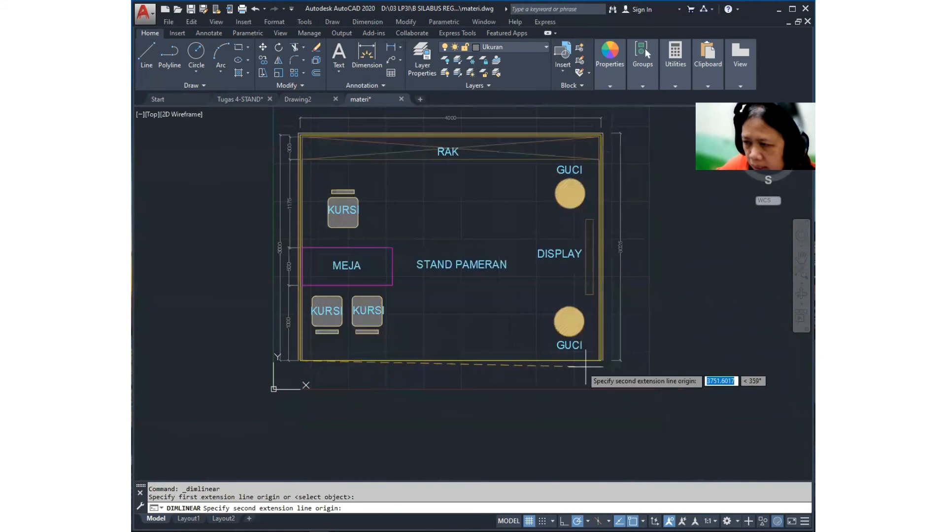
pyautogui.scroll(2, 604, 358)
pyautogui.click(609, 355)
pyautogui.scroll(-4, 609, 356)
pyautogui.click(610, 366)
# Step: Add a radius dimension to the upper GUCI circle, with its text placed outside at the circle's upper left
pyautogui.scroll(2, 567, 277)
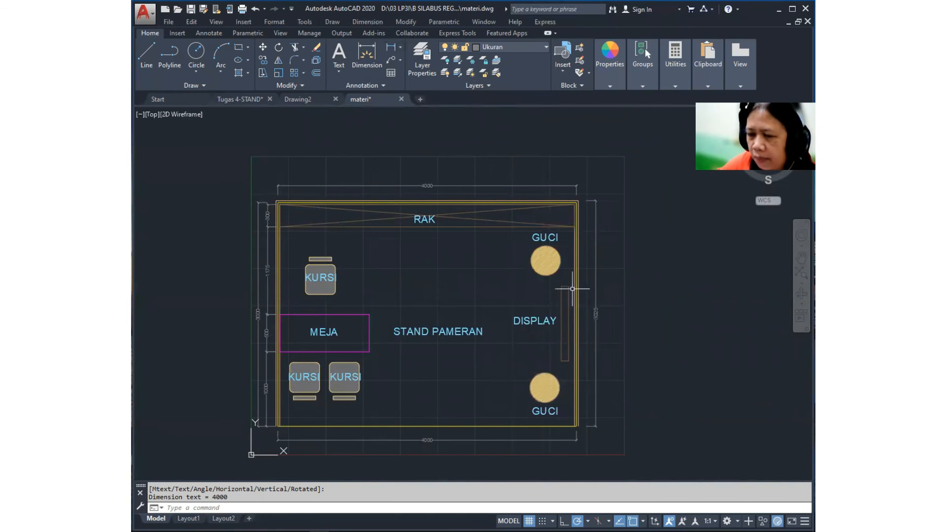
pyautogui.click(372, 21)
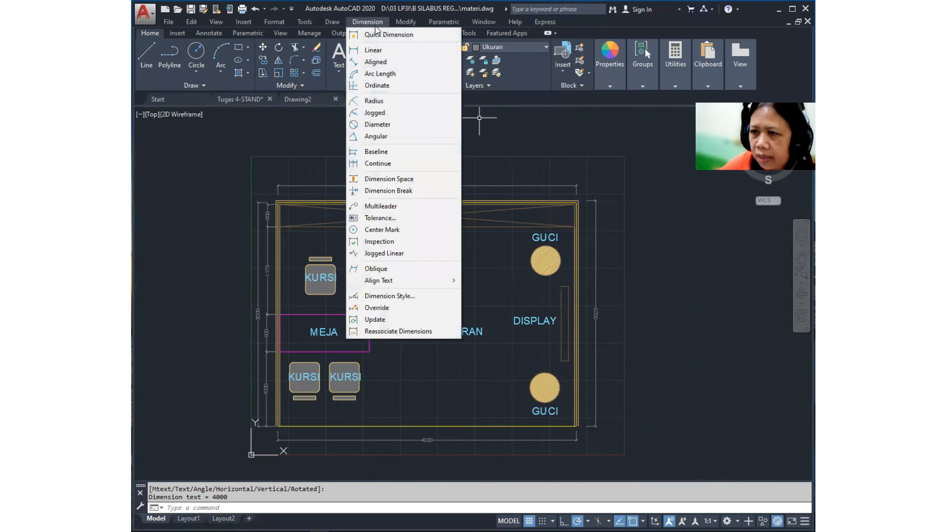
pyautogui.click(374, 100)
pyautogui.scroll(6, 579, 269)
pyautogui.scroll(2, 574, 258)
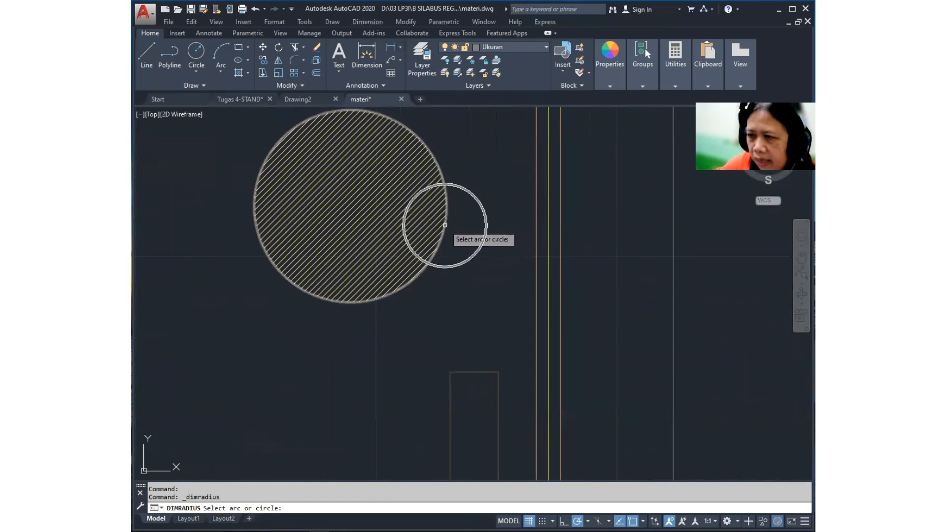
pyautogui.click(445, 225)
pyautogui.scroll(-6, 445, 217)
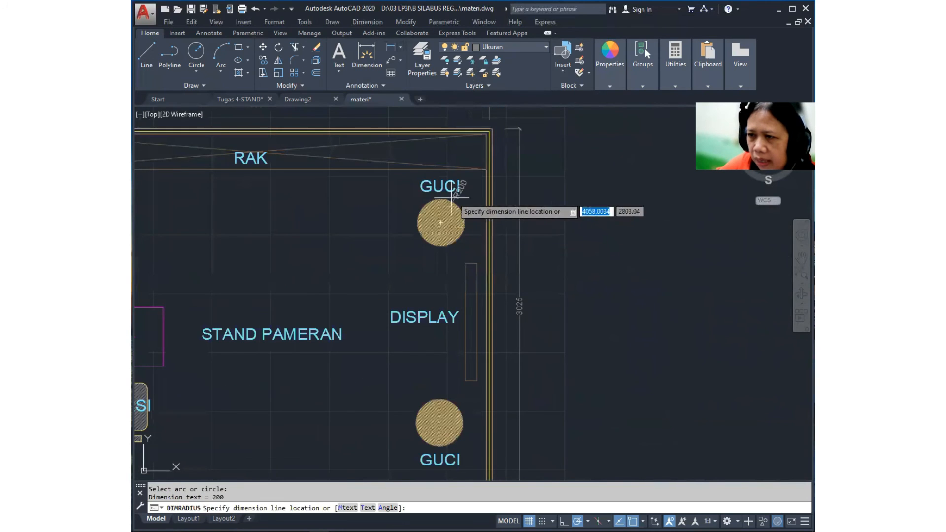
pyautogui.click(404, 206)
# Step: Add a radius dimension to the lower GUCI circle, with its text placed outside at the circle's upper left
pyautogui.moveTo(482, 281); pyautogui.dragTo(498, 233, button='middle')
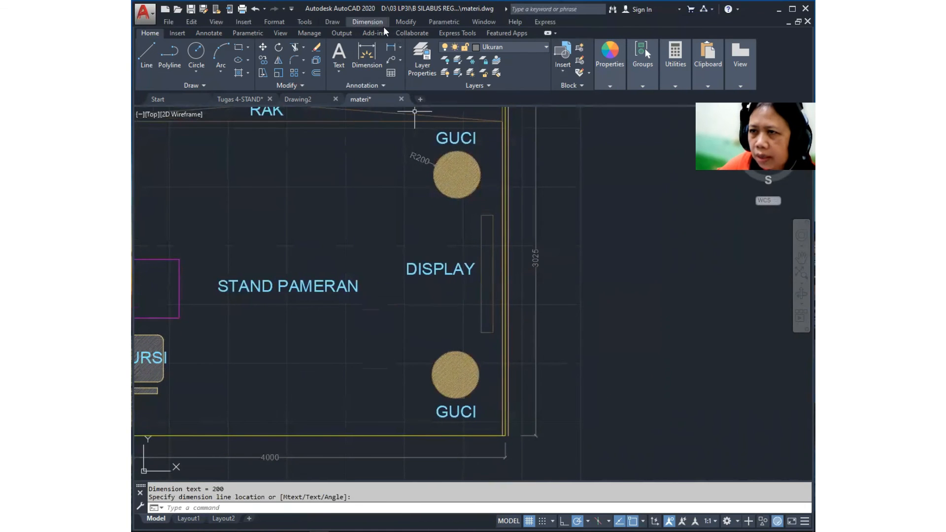
pyautogui.click(382, 24)
pyautogui.click(386, 100)
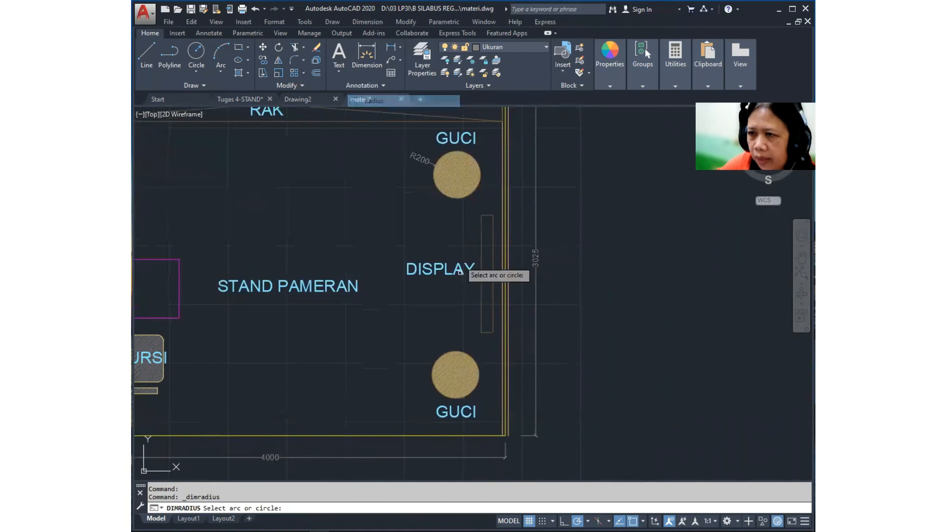
pyautogui.scroll(5, 476, 351)
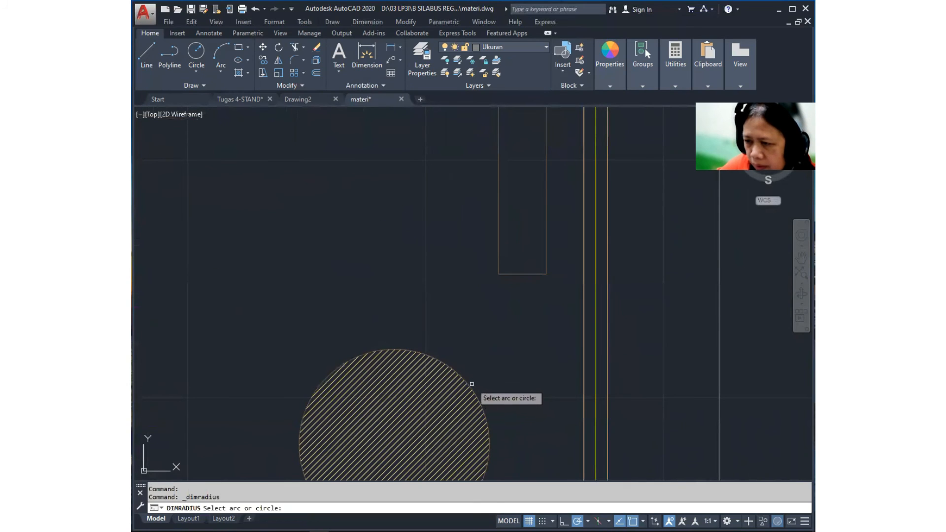
pyautogui.click(469, 385)
pyautogui.scroll(-5, 493, 365)
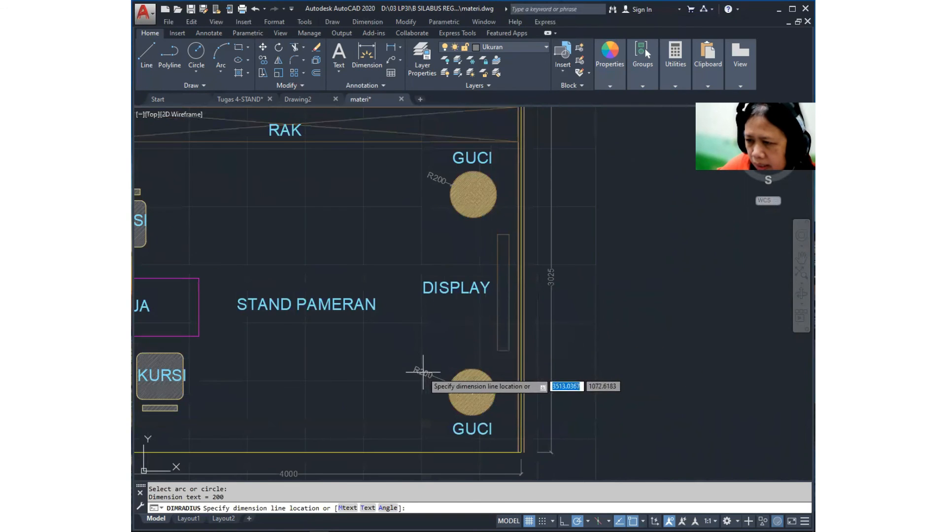
pyautogui.rightClick(444, 188)
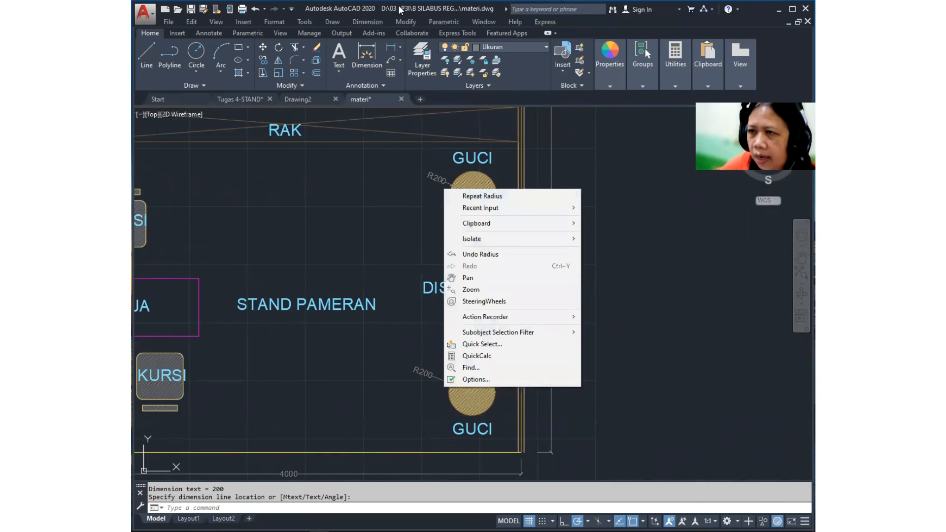
# Step: Dimension the width of the DISPLAY rectangle along its top edge, placed just above the rectangle
pyautogui.click(381, 23)
pyautogui.click(381, 22)
pyautogui.click(374, 46)
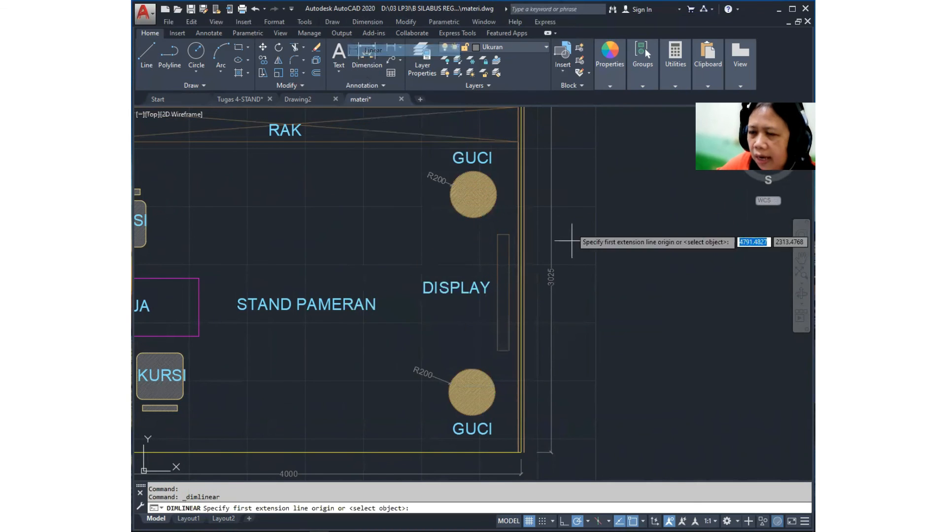
pyautogui.scroll(4, 562, 242)
pyautogui.click(423, 204)
pyautogui.click(394, 204)
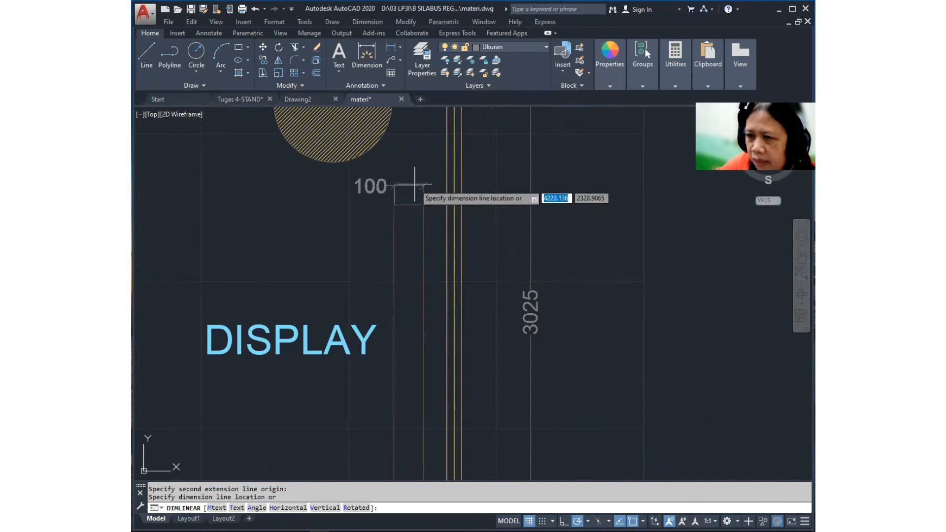
pyautogui.click(418, 176)
# Step: Dimension the length of the DISPLAY rectangle along its left edge, placed between the rectangle and its label
pyautogui.rightClick(408, 178)
pyautogui.click(436, 184)
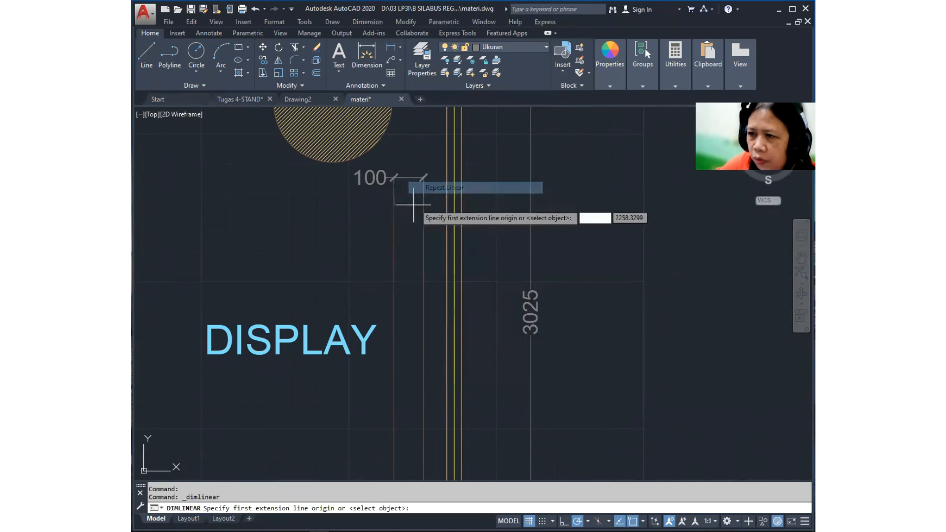
pyautogui.click(398, 208)
pyautogui.scroll(-4, 399, 209)
pyautogui.scroll(2, 443, 286)
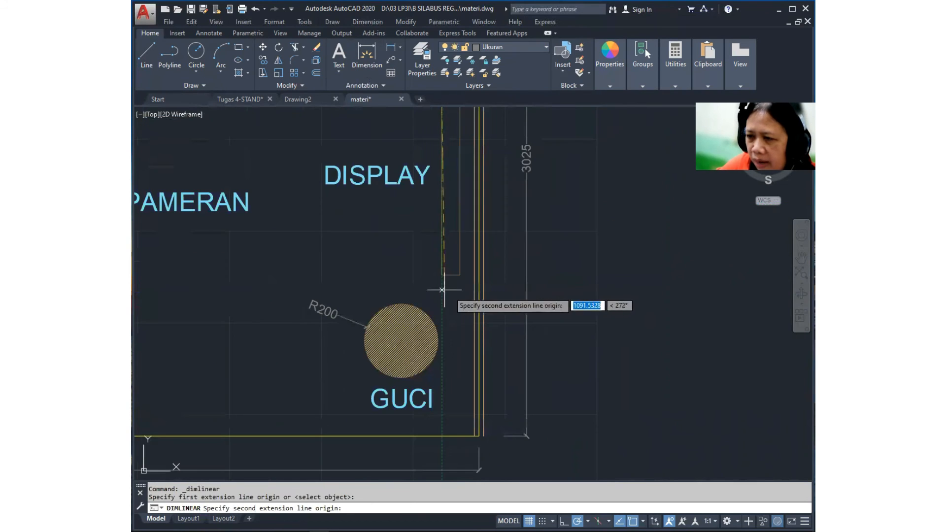
pyautogui.click(442, 275)
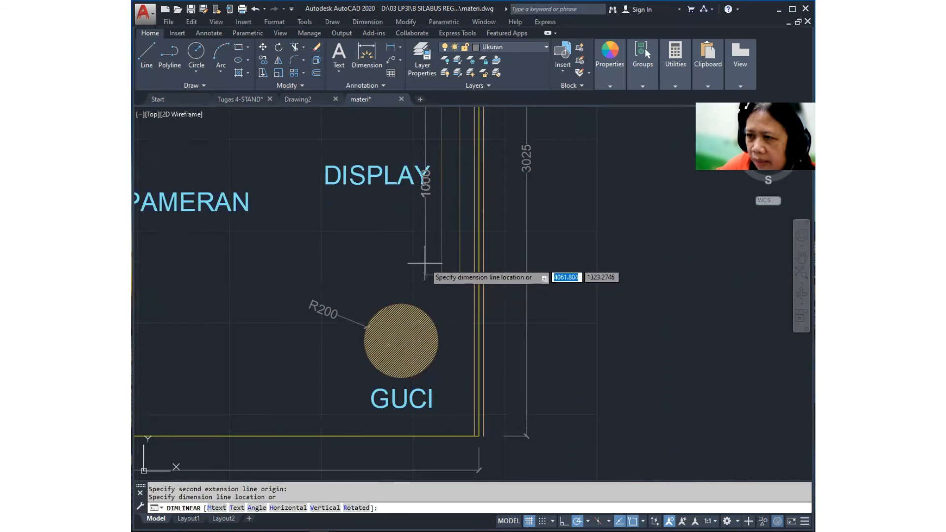
pyautogui.click(421, 264)
# Step: Move the DISPLAY label horizontally about 125 units to the left, clear of the rectangle's length dimension
pyautogui.moveTo(367, 207)
pyautogui.mouseDown(button='middle')
pyautogui.moveTo(380, 241)
pyautogui.moveTo(430, 276)
pyautogui.mouseUp(button='middle')
pyautogui.press('Escape')
pyautogui.write('m')
pyautogui.press('Return')
pyautogui.click(442, 281)
pyautogui.click(408, 220)
pyautogui.press('Return')
pyautogui.click(412, 294)
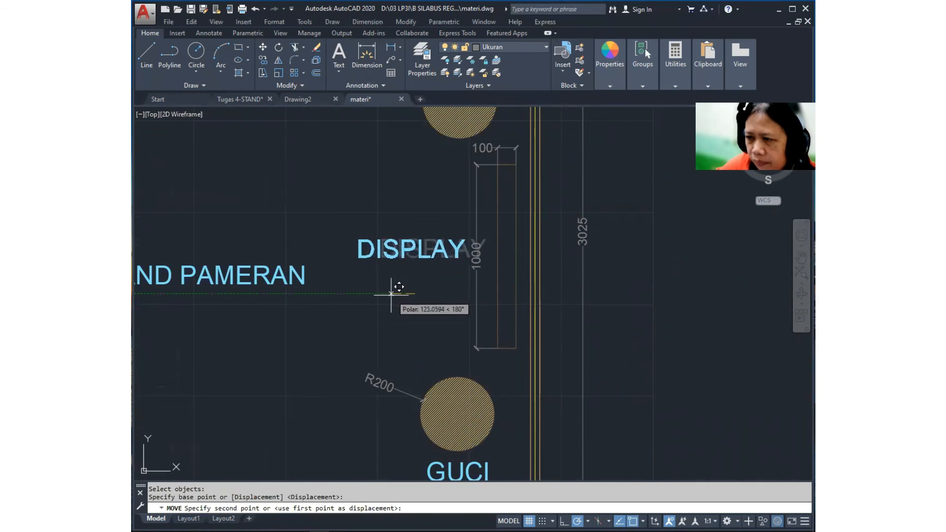
pyautogui.click(389, 293)
# Step: Examine the whole dimensioned floor plan and the rounded corner of the upper KURSI chair for missing dimensions
pyautogui.scroll(-4, 417, 257)
pyautogui.moveTo(422, 274)
pyautogui.mouseDown(button='middle')
pyautogui.moveTo(499, 261)
pyautogui.moveTo(488, 294)
pyautogui.moveTo(445, 286)
pyautogui.mouseUp(button='middle')
pyautogui.scroll(1, 429, 313)
pyautogui.scroll(3, 386, 293)
pyautogui.scroll(-2, 441, 281)
pyautogui.scroll(2, 416, 283)
pyautogui.scroll(-2, 416, 286)
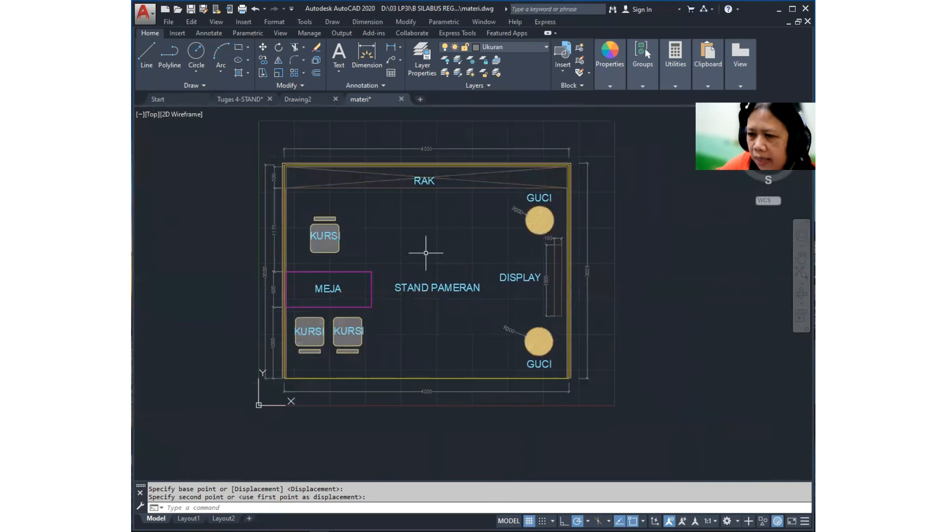
pyautogui.moveTo(414, 253); pyautogui.dragTo(417, 247, button='middle')
pyautogui.moveTo(442, 213); pyautogui.dragTo(432, 221, button='middle')
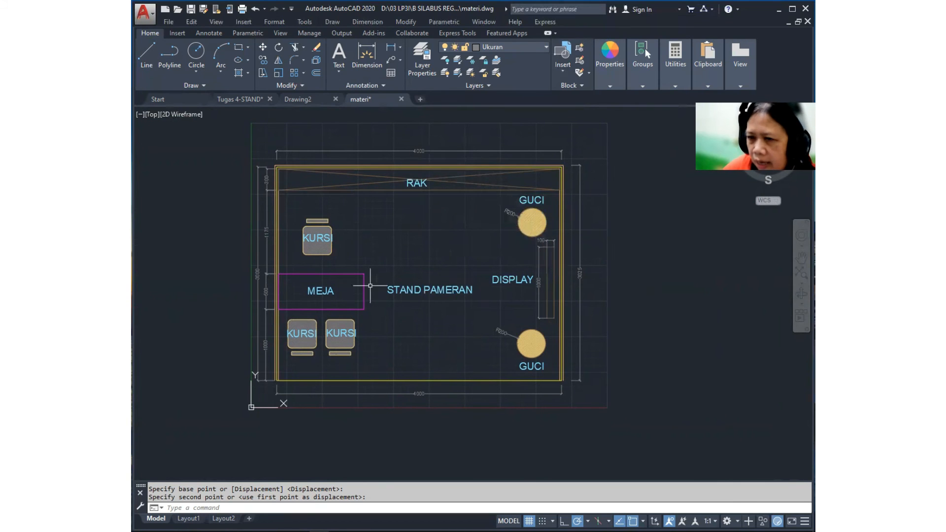
pyautogui.scroll(4, 335, 223)
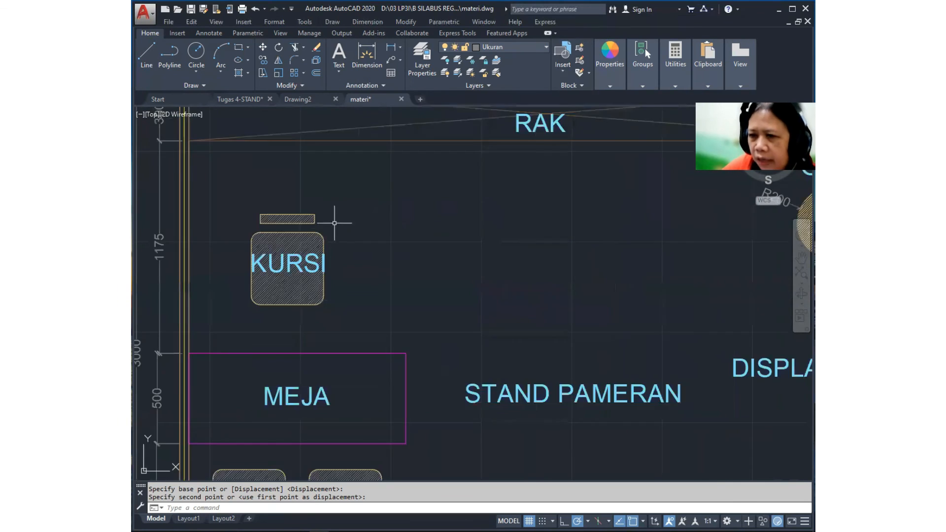
pyautogui.scroll(6, 327, 232)
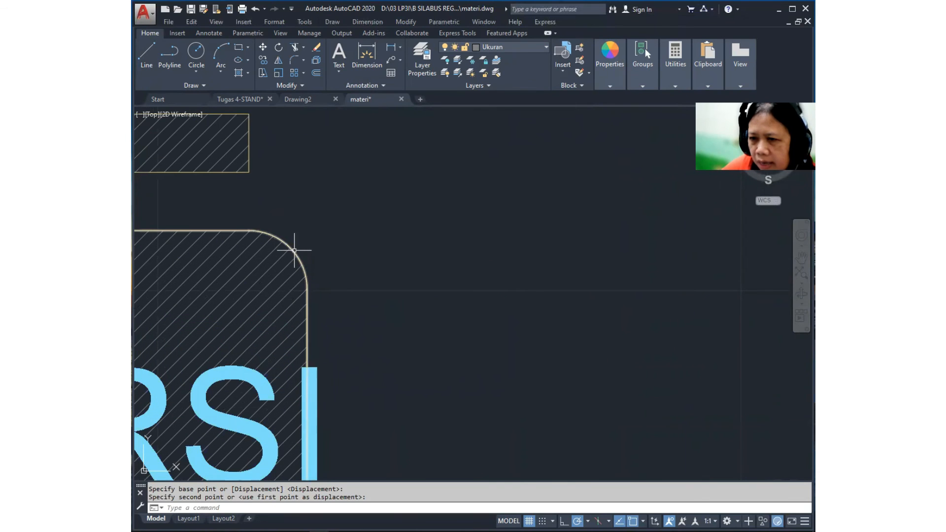
# Step: Review the complete dimensioned floor plan once more, from the upper KURSI chair out to the outer wall dimensions
pyautogui.scroll(-7, 436, 269)
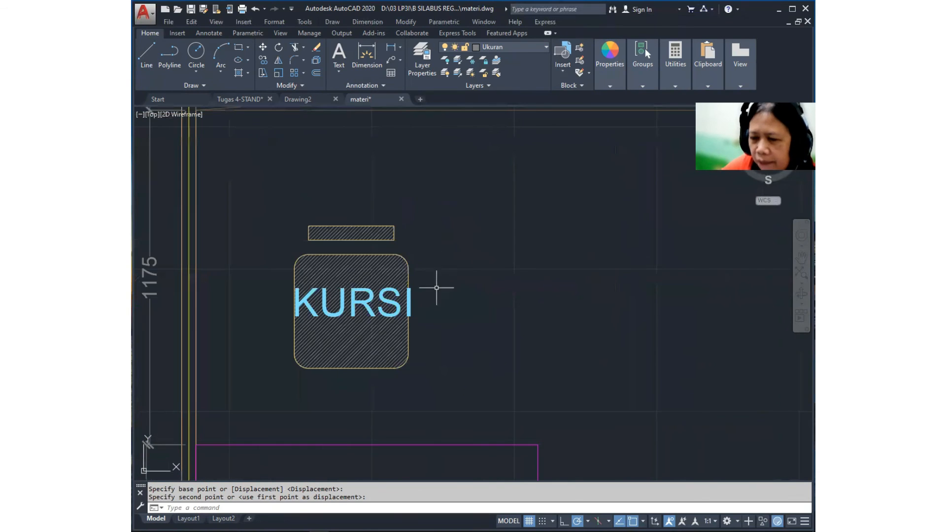
pyautogui.moveTo(347, 380); pyautogui.dragTo(454, 327, button='middle')
pyautogui.scroll(-4, 367, 276)
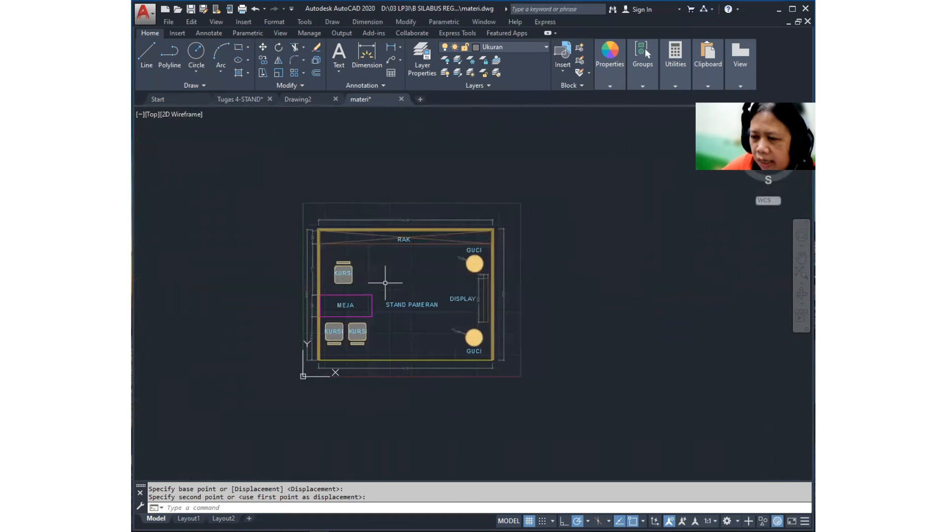
pyautogui.scroll(4, 382, 283)
pyautogui.moveTo(383, 283); pyautogui.dragTo(412, 213, button='middle')
pyautogui.scroll(-2, 364, 247)
pyautogui.moveTo(363, 246)
pyautogui.mouseDown(button='middle')
pyautogui.moveTo(366, 283)
pyautogui.moveTo(366, 264)
pyautogui.mouseUp(button='middle')
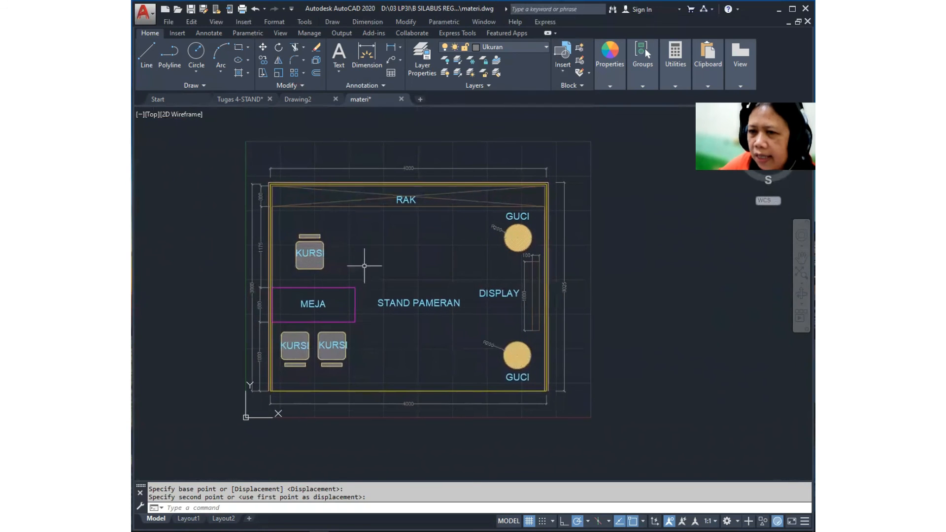
# Step: Save a copy of the drawing as "TUGAS 4 - NAMA MAHASISWA" in DWG format in the MINGGU 6 - TUGAS 4 folder
pyautogui.click(146, 22)
pyautogui.click(178, 147)
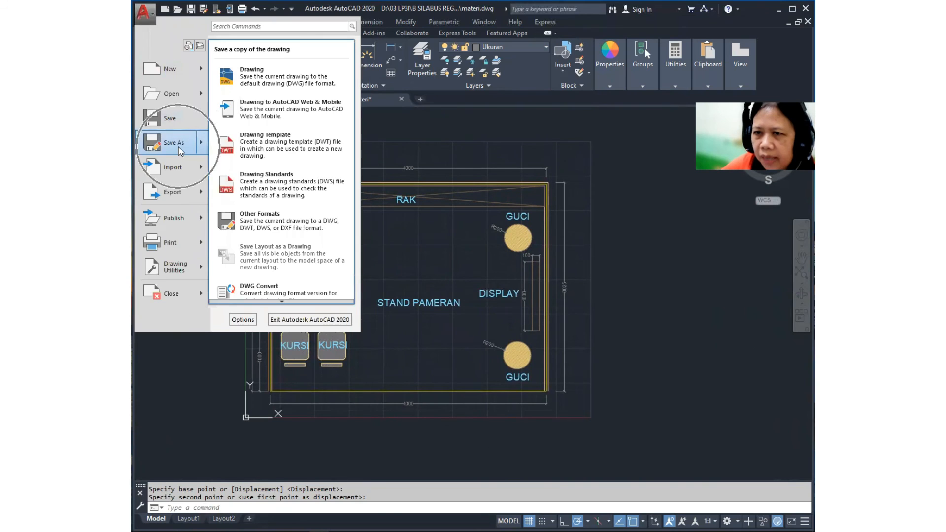
pyautogui.click(253, 78)
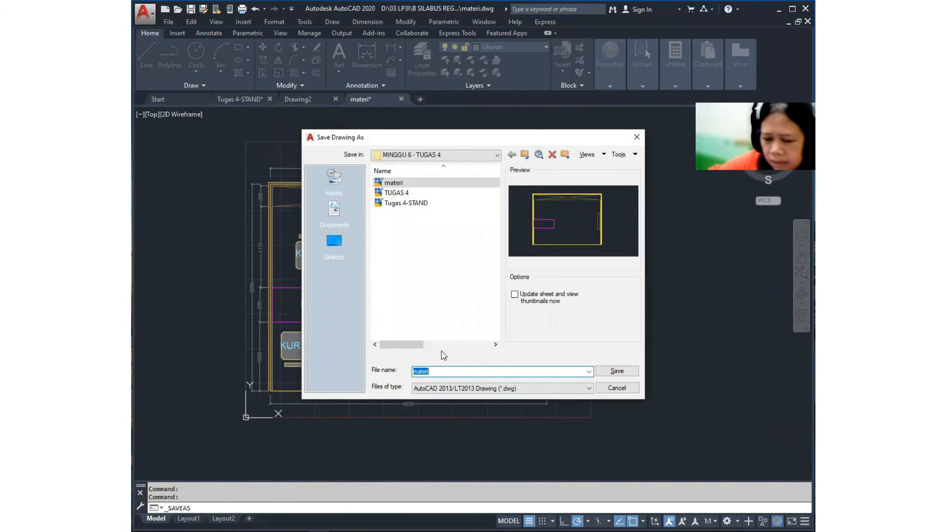
pyautogui.write('TUGAS')
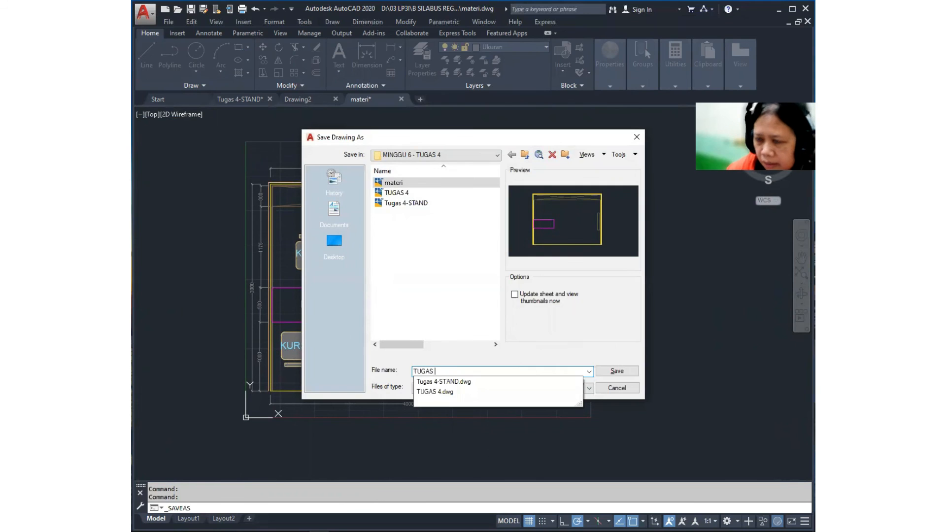
pyautogui.write(' 4 - NAMA MAHASISWA')
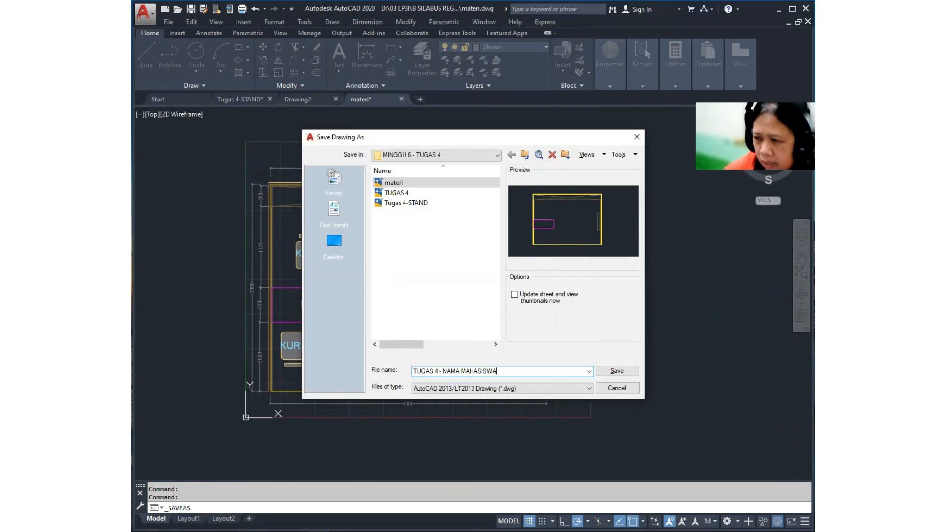
pyautogui.press('Return')
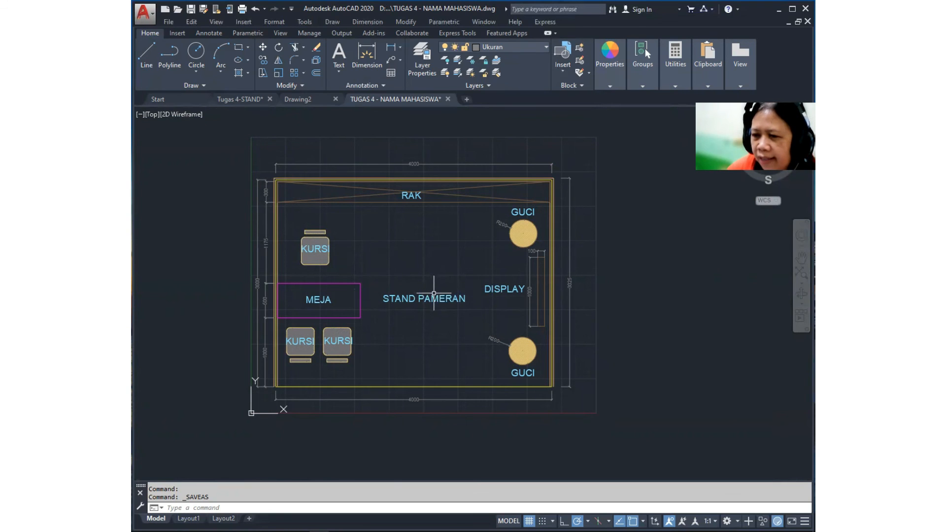
pyautogui.moveTo(473, 361); pyautogui.dragTo(493, 363, button='middle')
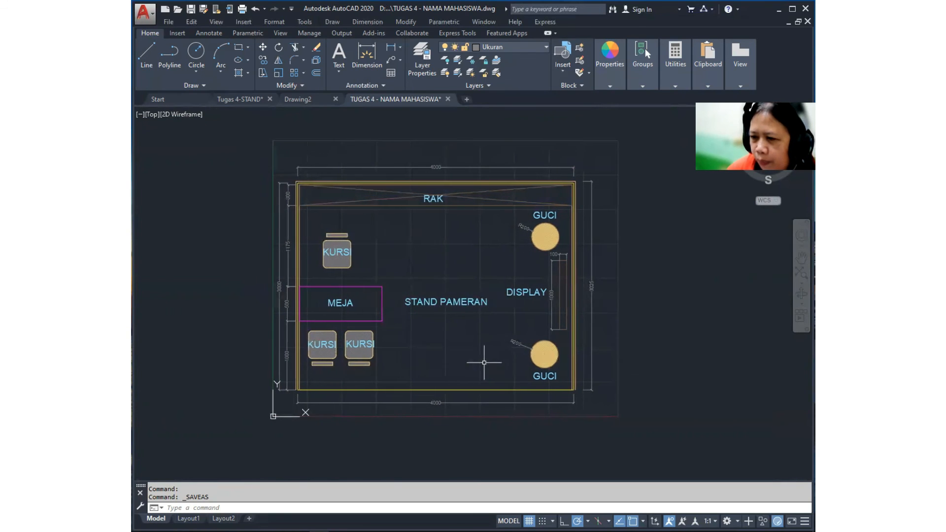
pyautogui.scroll(2, 445, 345)
pyautogui.scroll(-2, 445, 342)
pyautogui.moveTo(439, 335); pyautogui.dragTo(434, 347, button='middle')
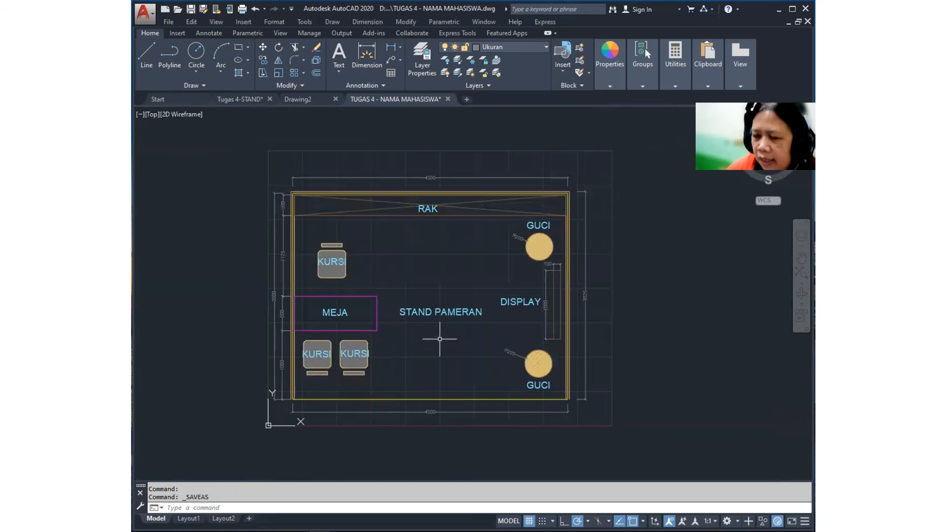